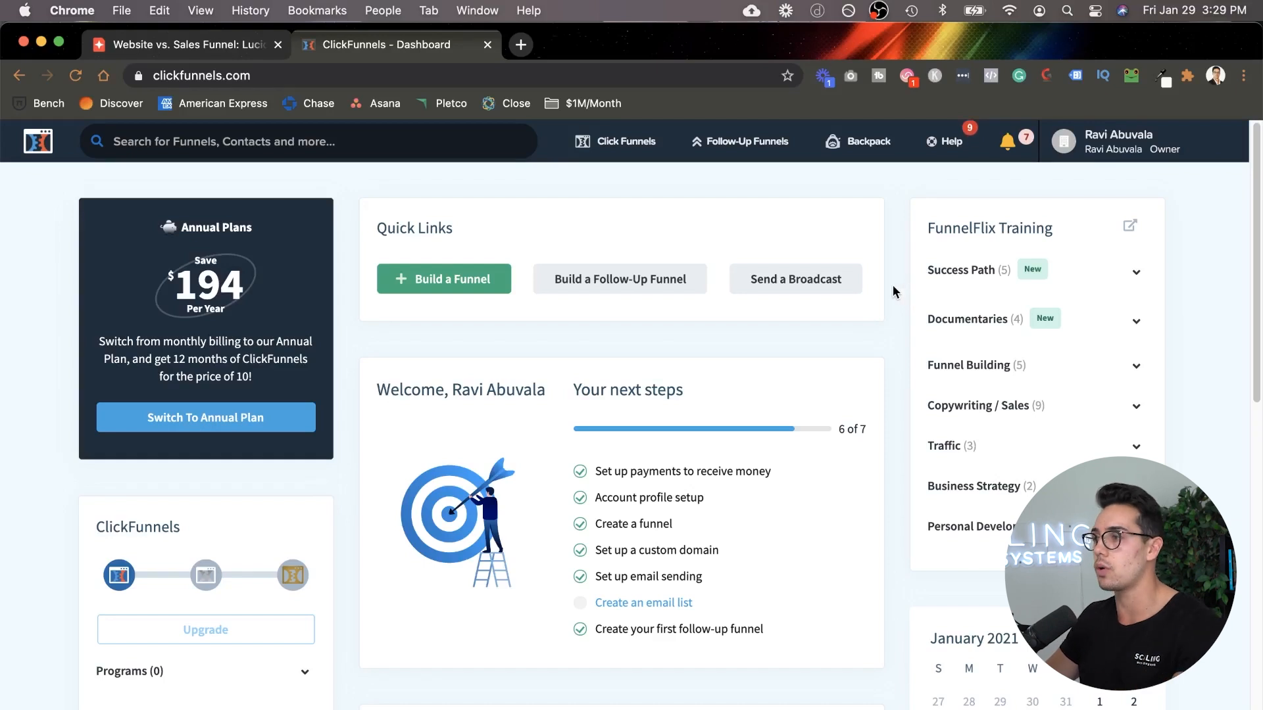
# Step: Look over the ClickFunnels 14-day free trial signup page in the incognito window and return to the dashboard window
pyautogui.hotkey('ctrl', 'Up')
pyautogui.click(854, 329)
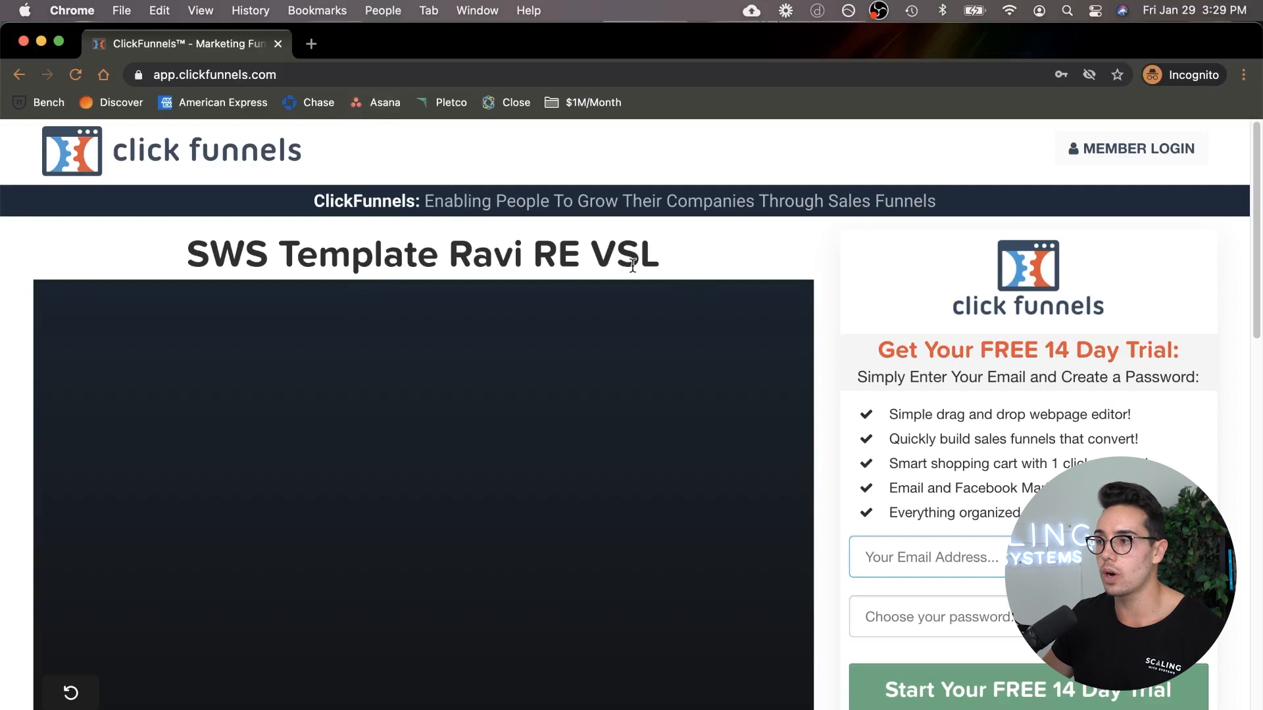
pyautogui.scroll(-1, 964, 494)
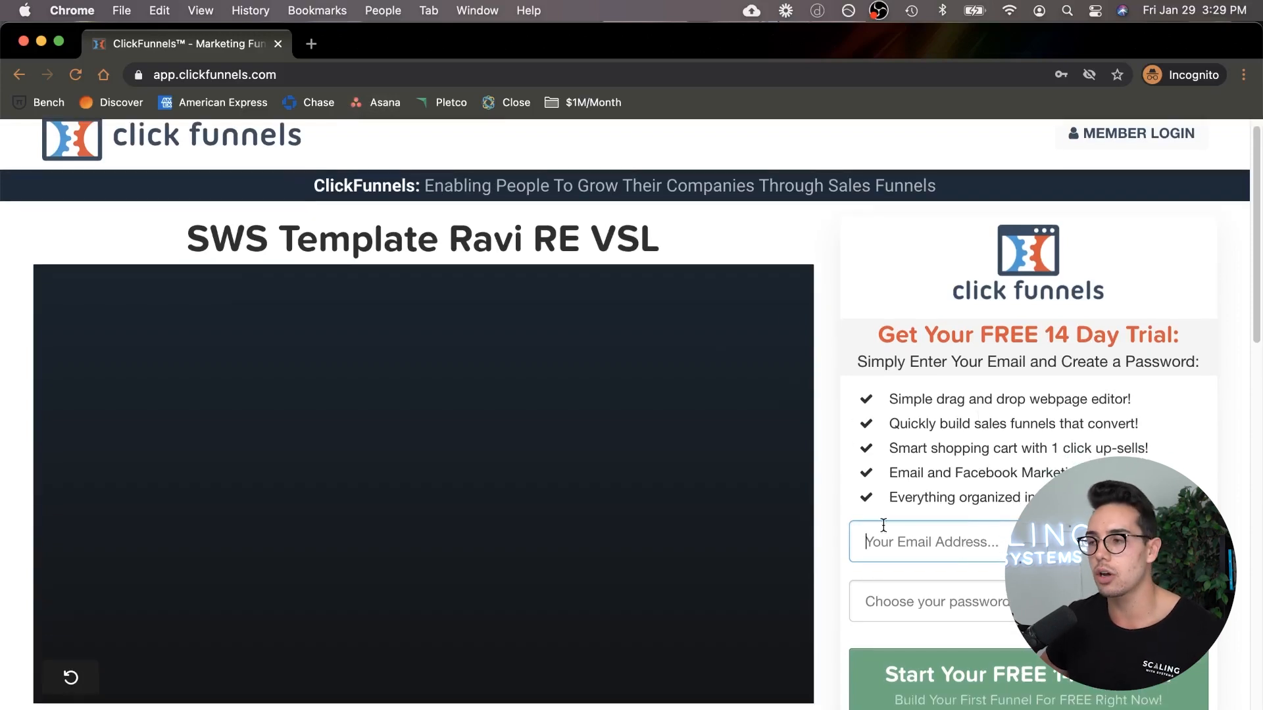
pyautogui.hotkey('ctrl', 'Up')
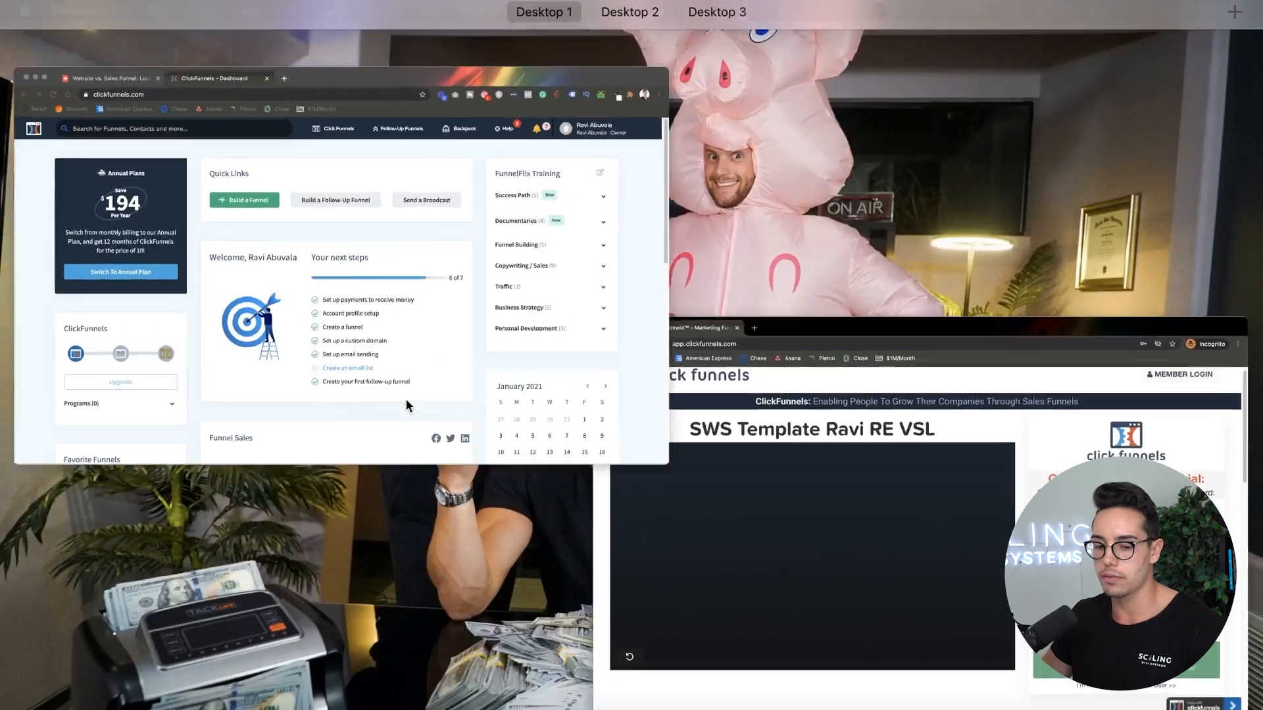
pyautogui.click(405, 398)
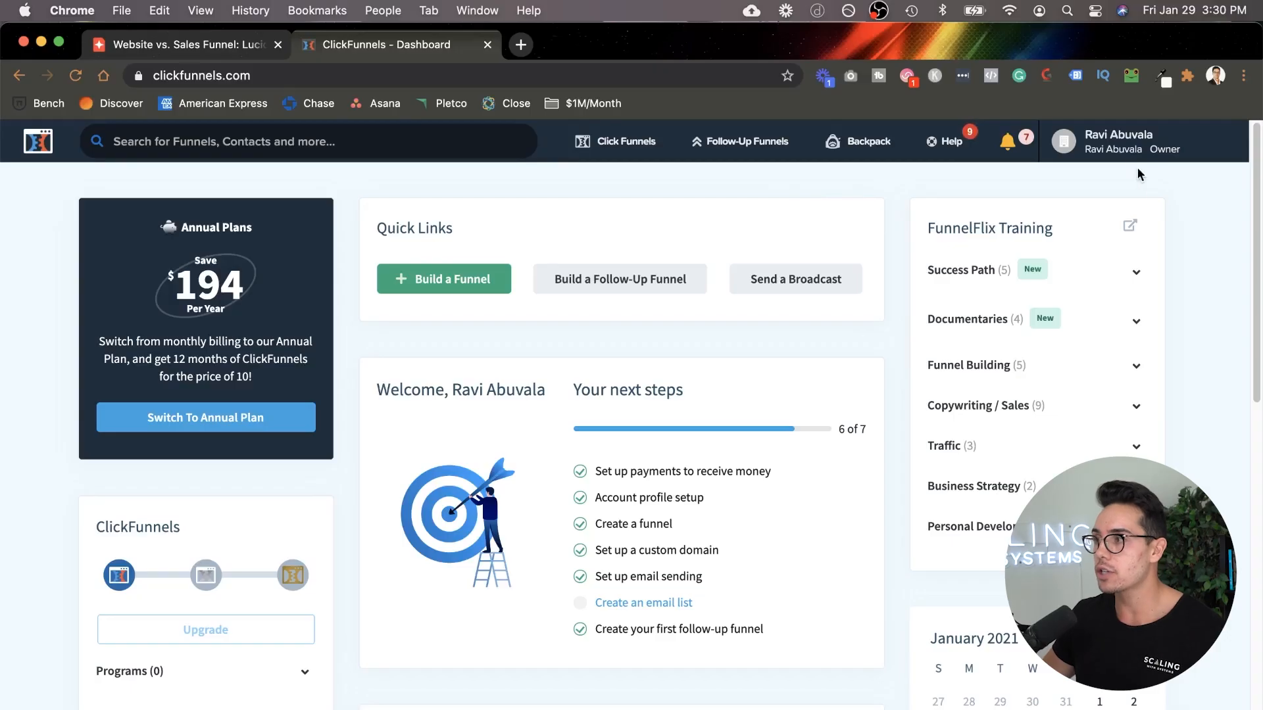
# Step: Open the Domains page in the account settings
pyautogui.click(1144, 148)
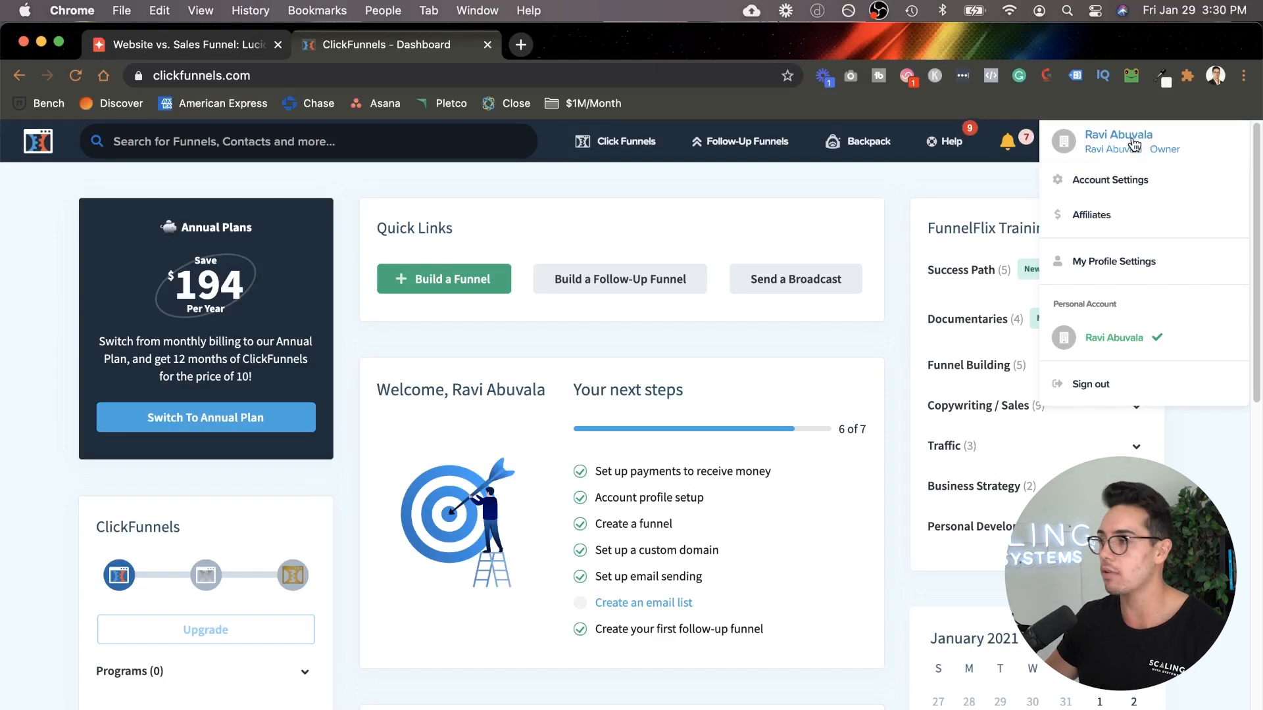
pyautogui.click(1130, 173)
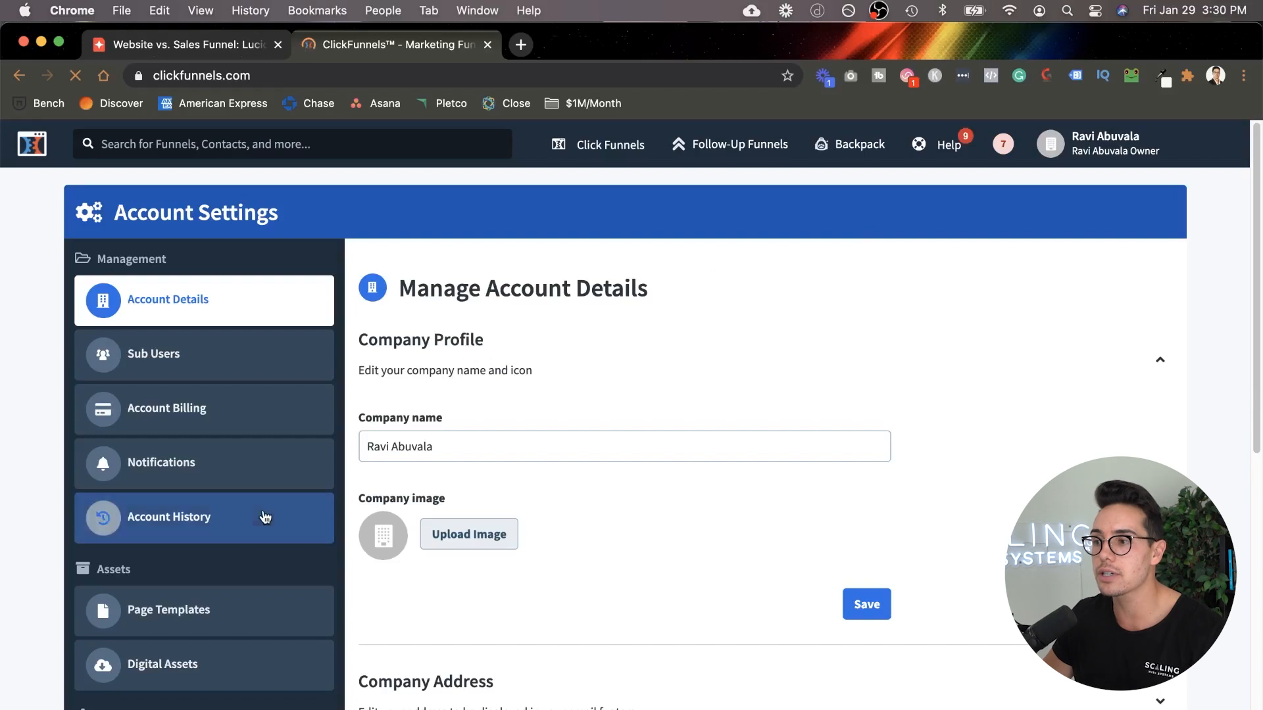
pyautogui.scroll(-5, 231, 561)
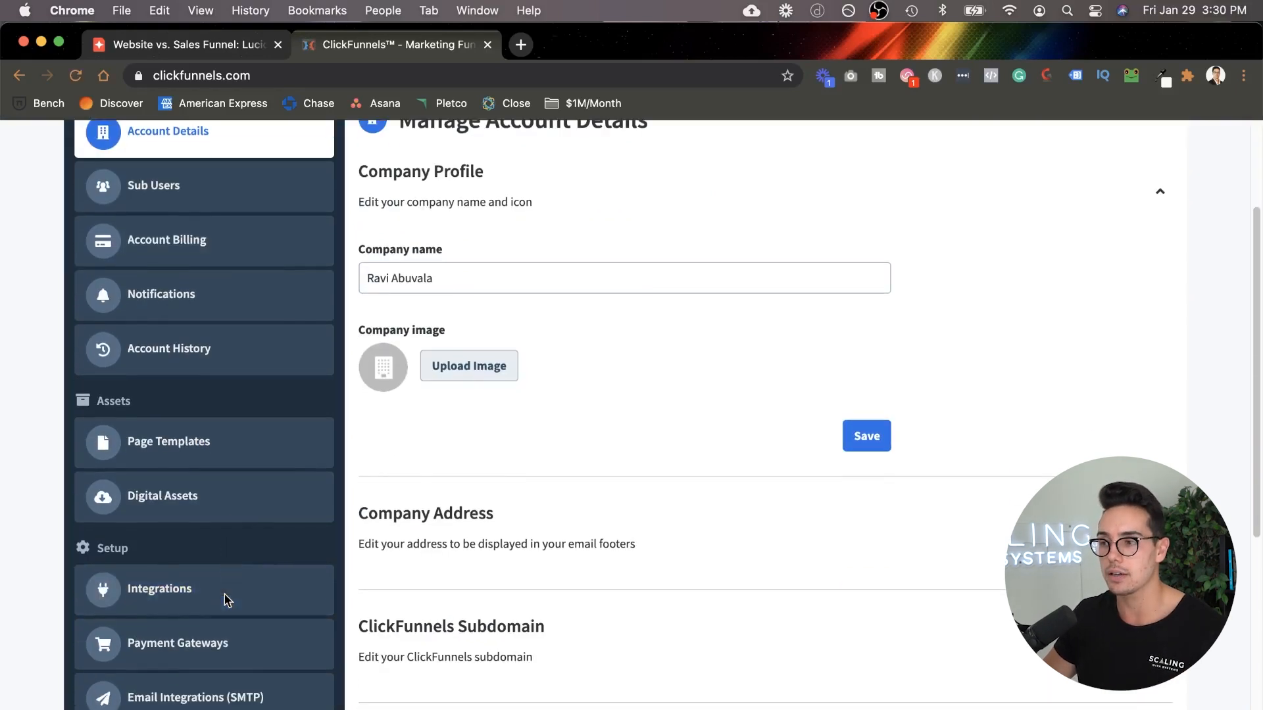
pyautogui.scroll(-1, 226, 601)
pyautogui.click(235, 685)
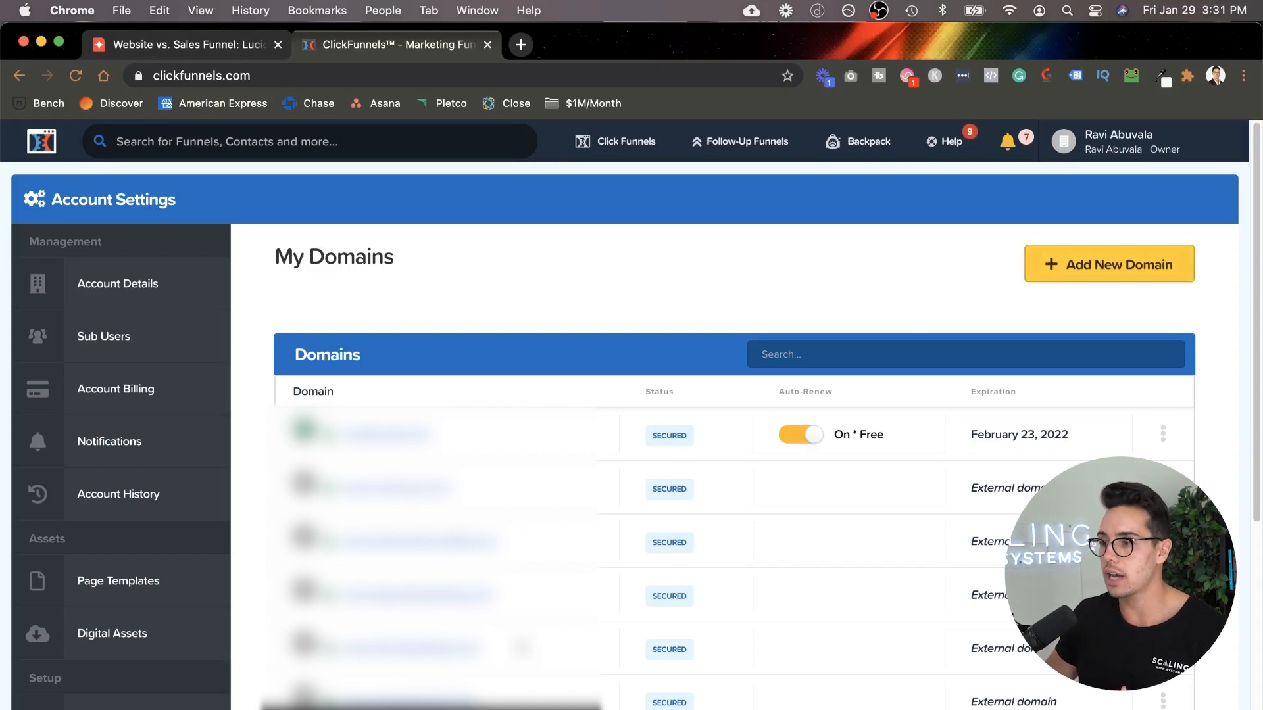
pyautogui.click(1088, 269)
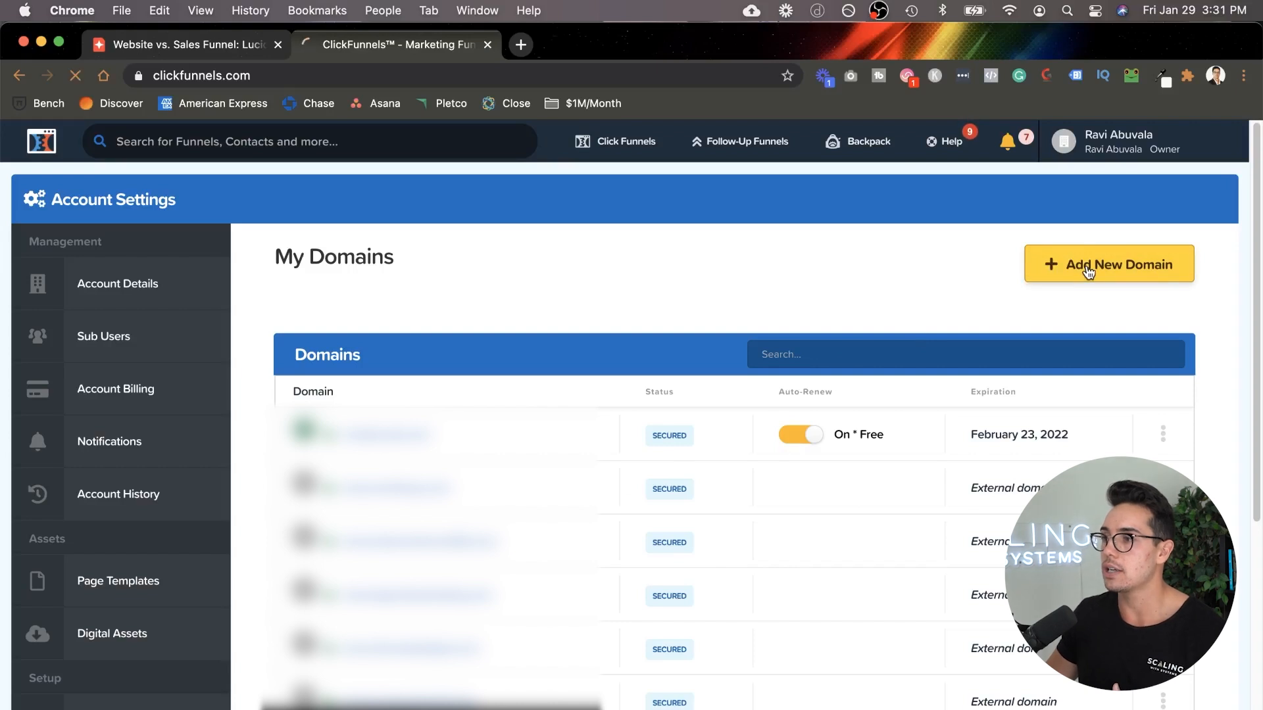
pyautogui.scroll(-2, 698, 242)
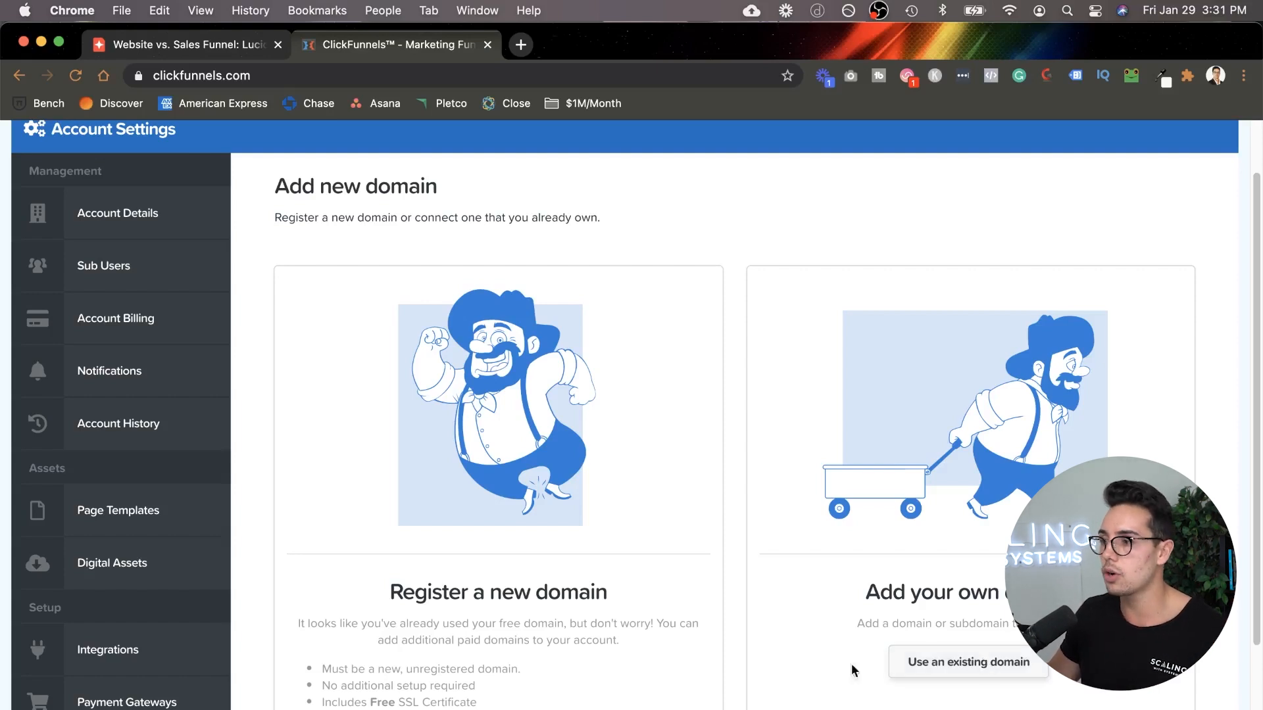
pyautogui.click(898, 663)
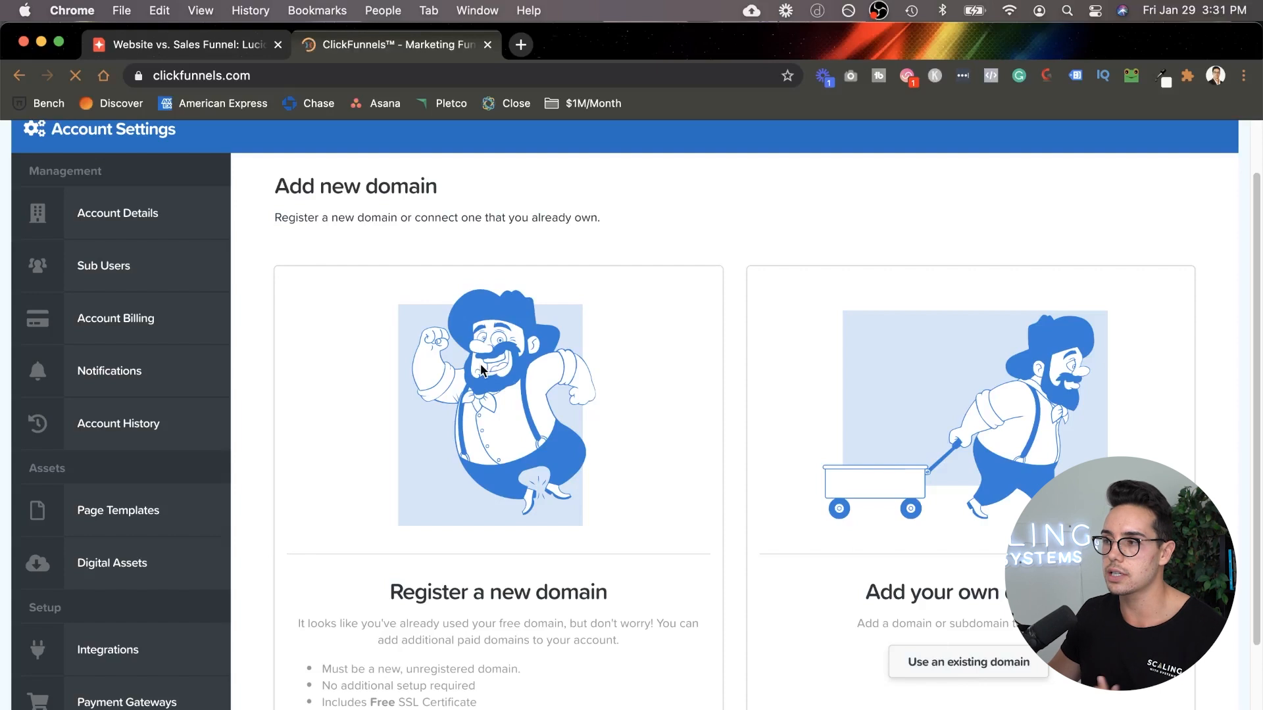
pyautogui.write('s')
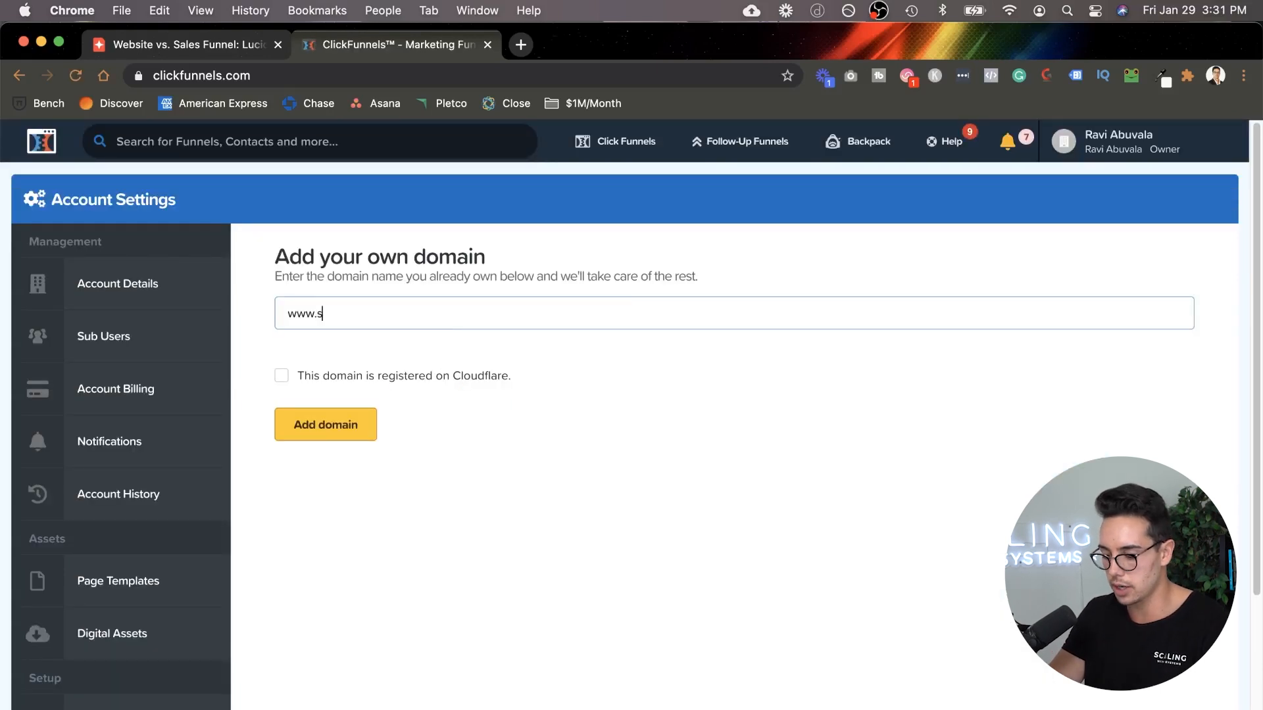
pyautogui.write('calingwithsystemsc')
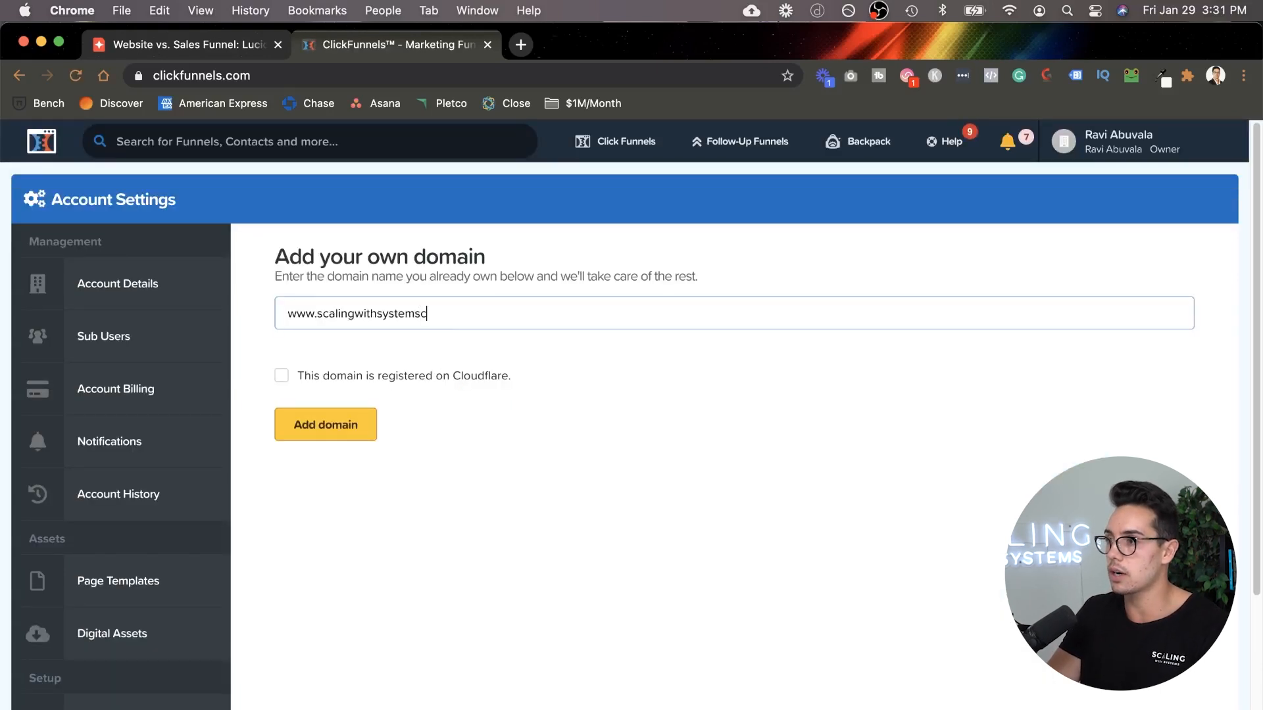
pyautogui.write('.com')
pyautogui.press('Return')
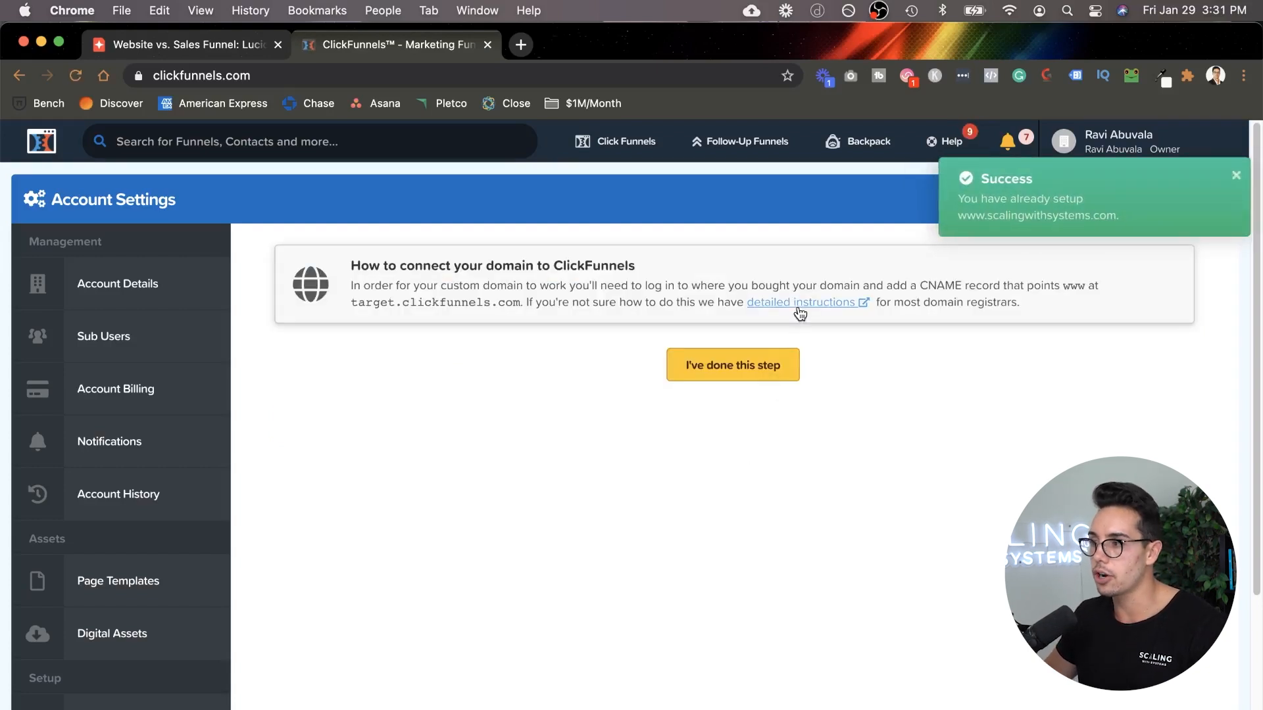
pyautogui.click(798, 305)
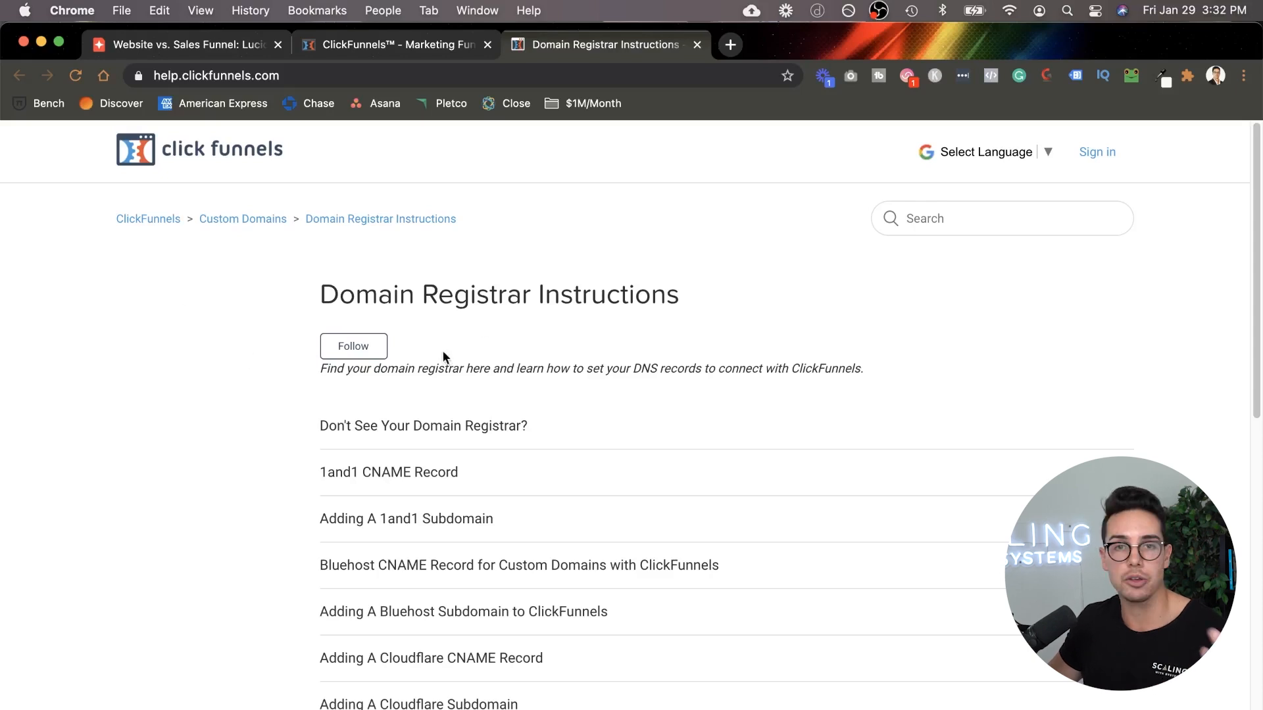
# Step: Open the account's API integrations list, and consult the sales funnel diagram in Lucid before returning to ClickFunnels
pyautogui.click(387, 44)
pyautogui.scroll(-5, 388, 432)
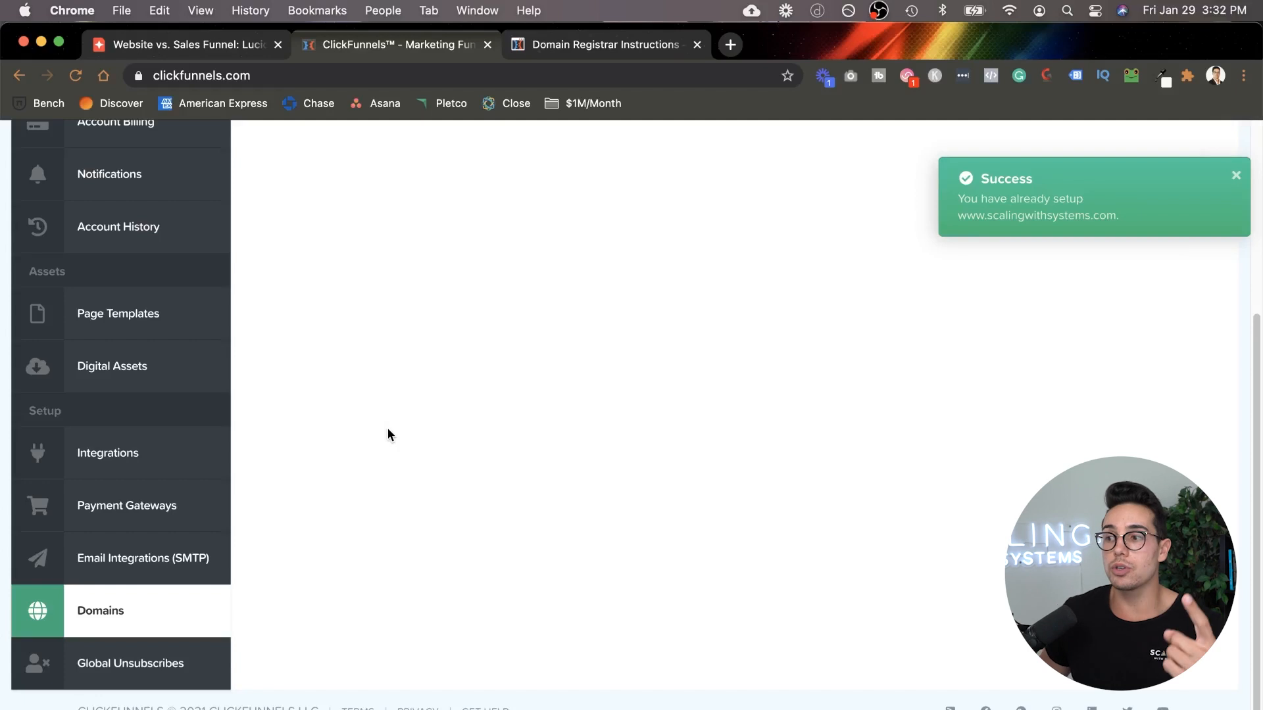
pyautogui.click(161, 457)
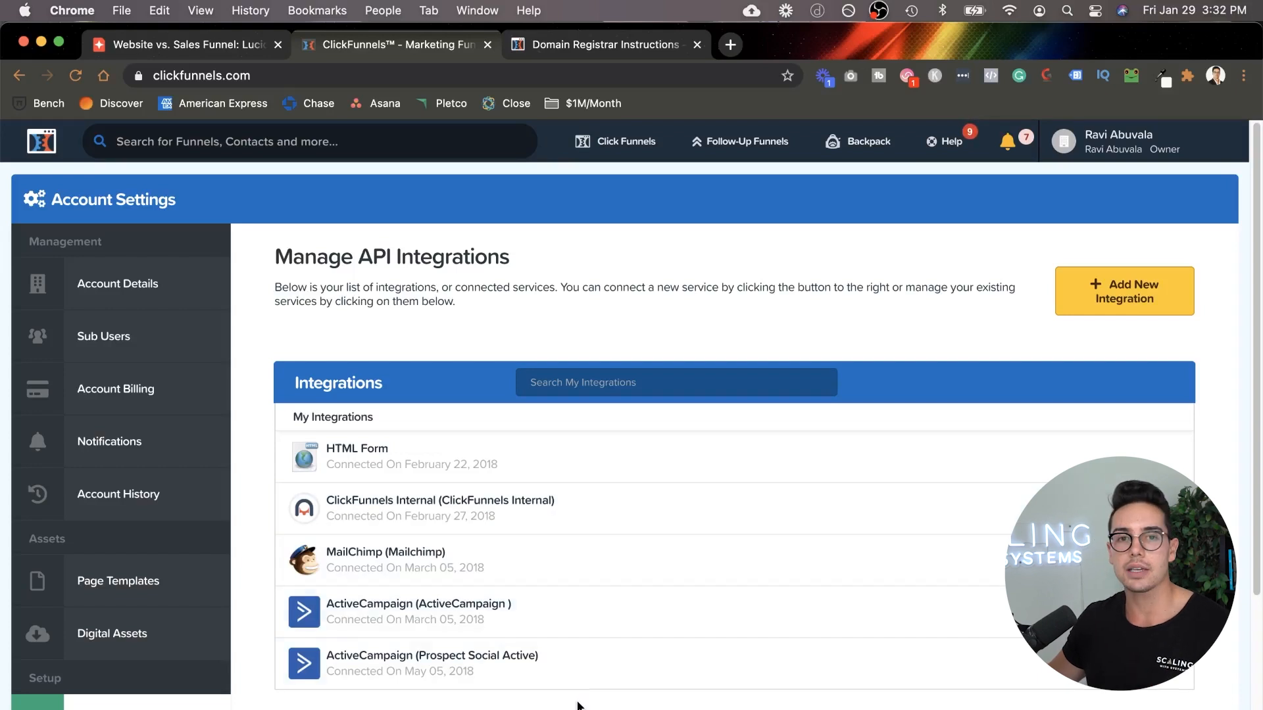
pyautogui.click(175, 49)
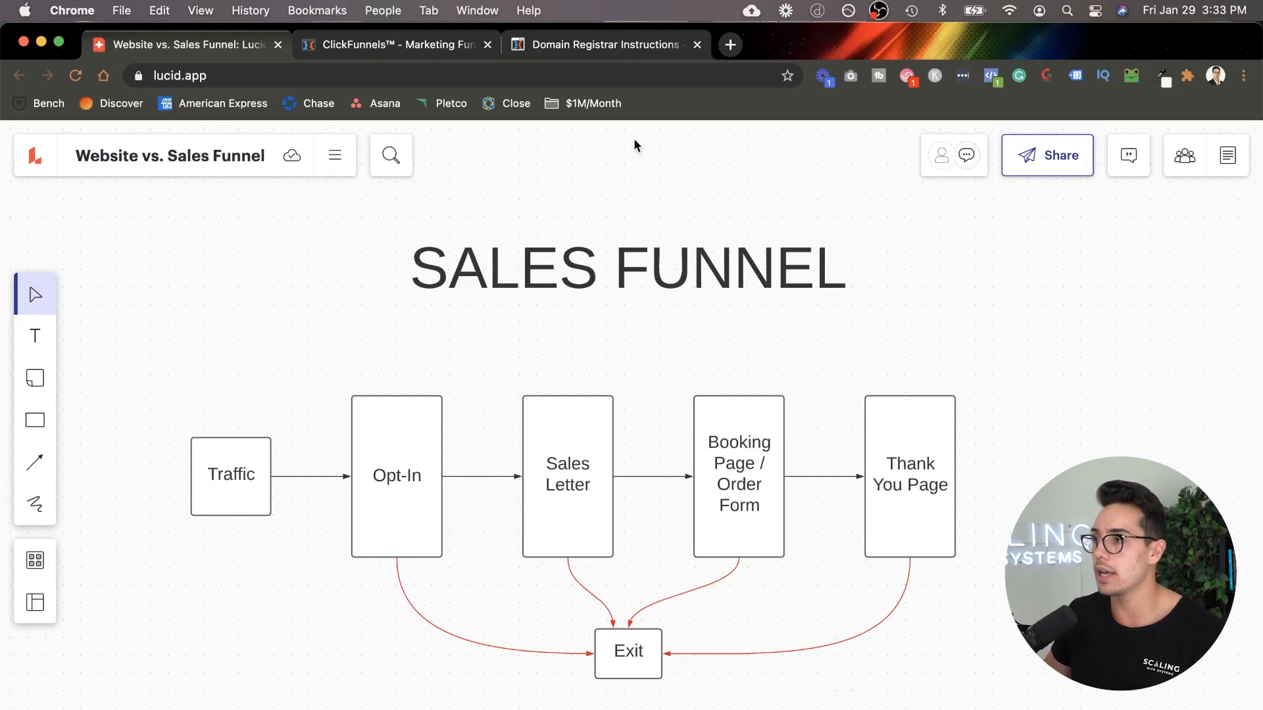
pyautogui.click(456, 45)
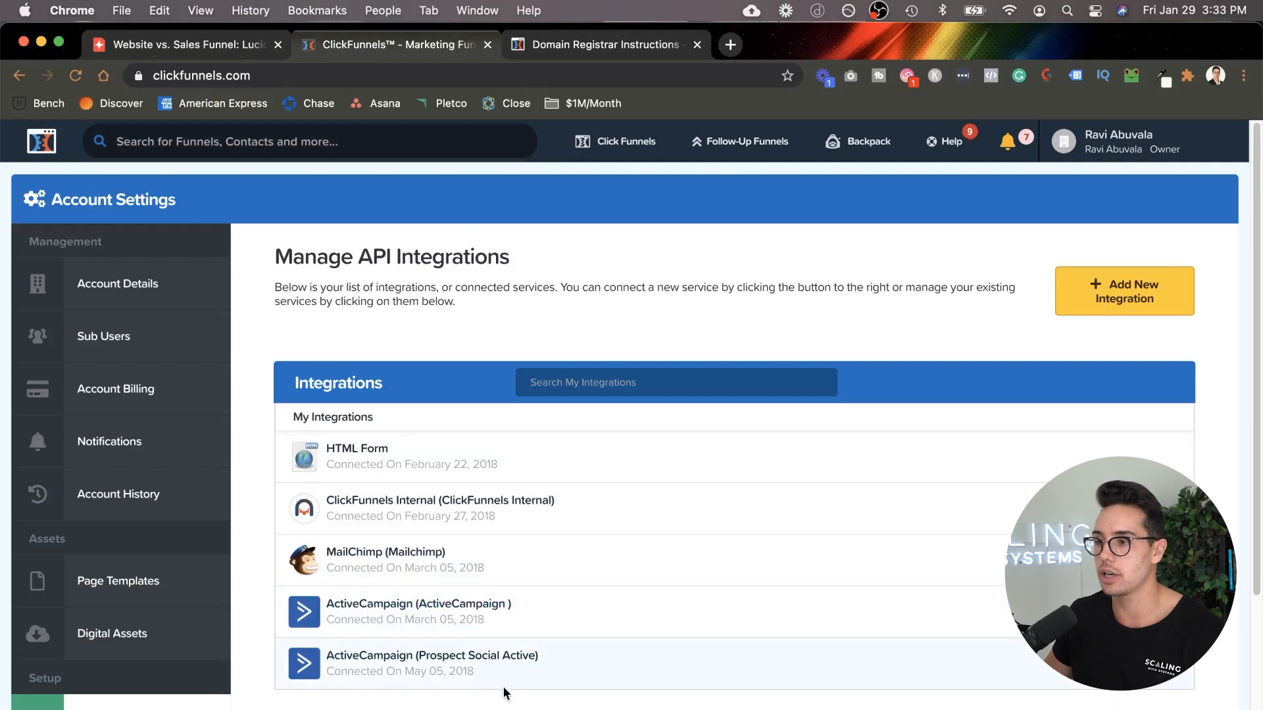
# Step: Browse the services available for a new integration and examine the ActiveCampaign setup form
pyautogui.click(1110, 299)
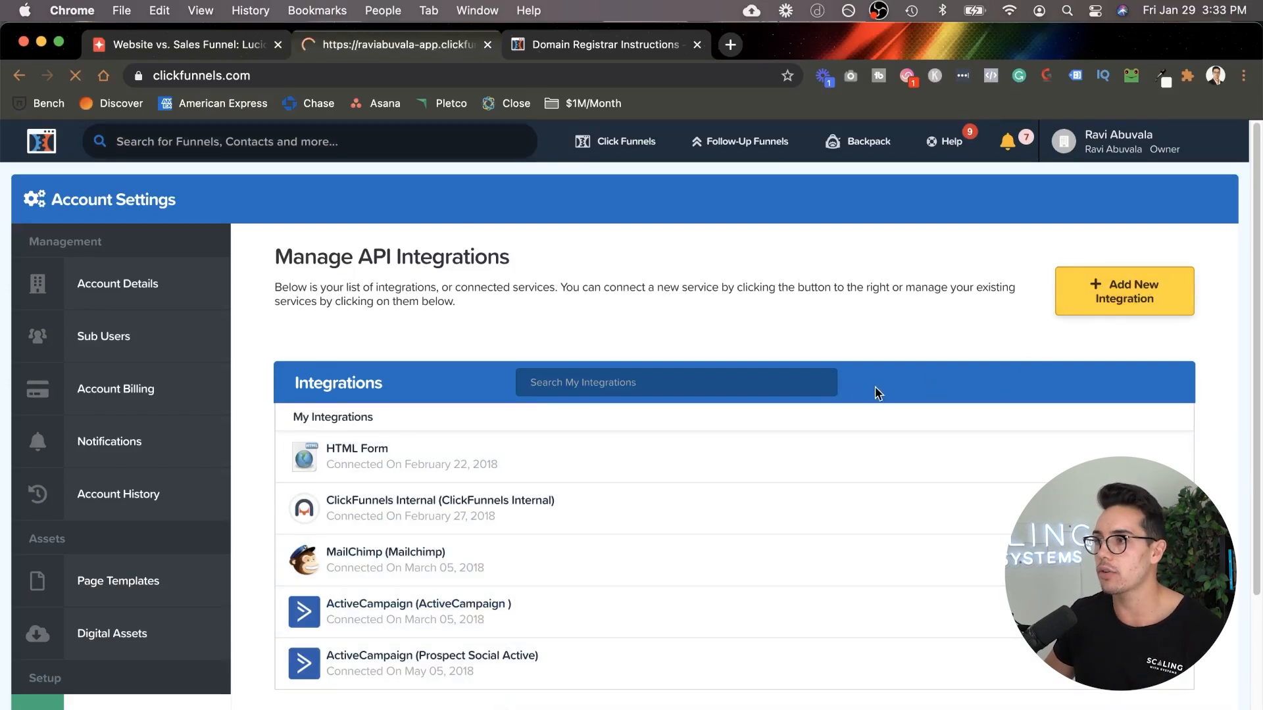
pyautogui.scroll(-3, 454, 513)
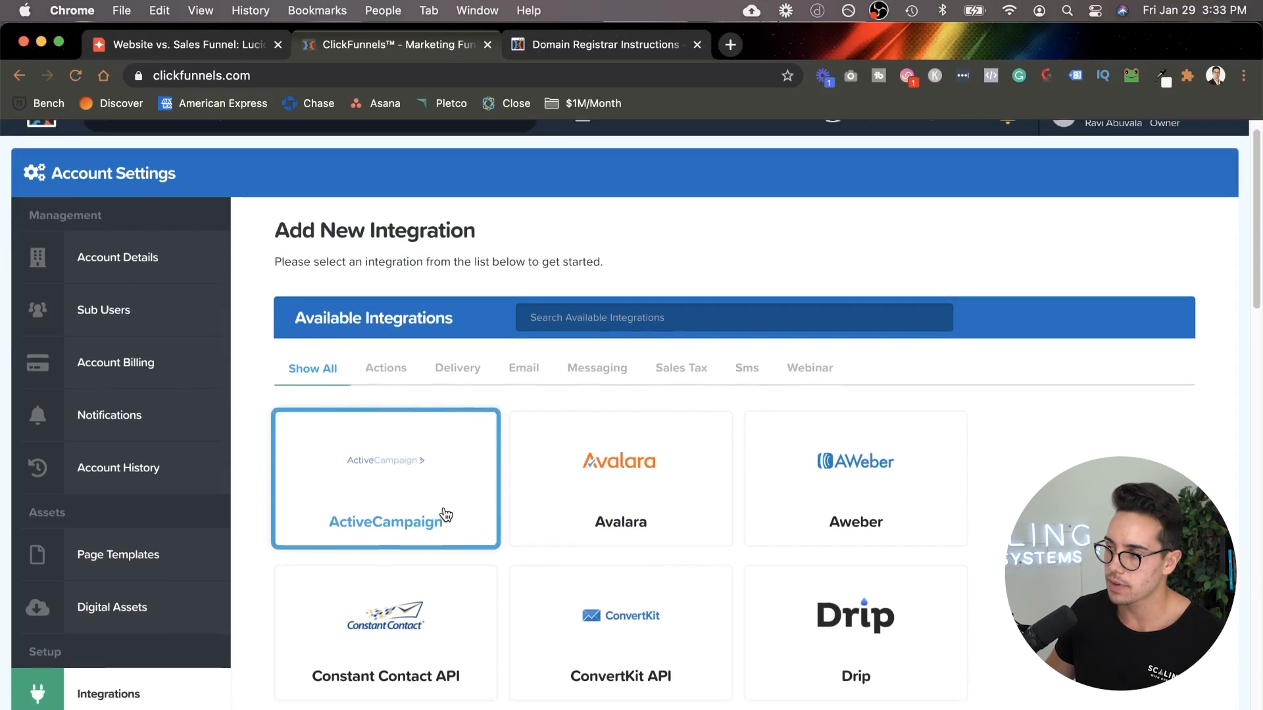
pyautogui.scroll(-3, 792, 421)
pyautogui.scroll(-2, 801, 422)
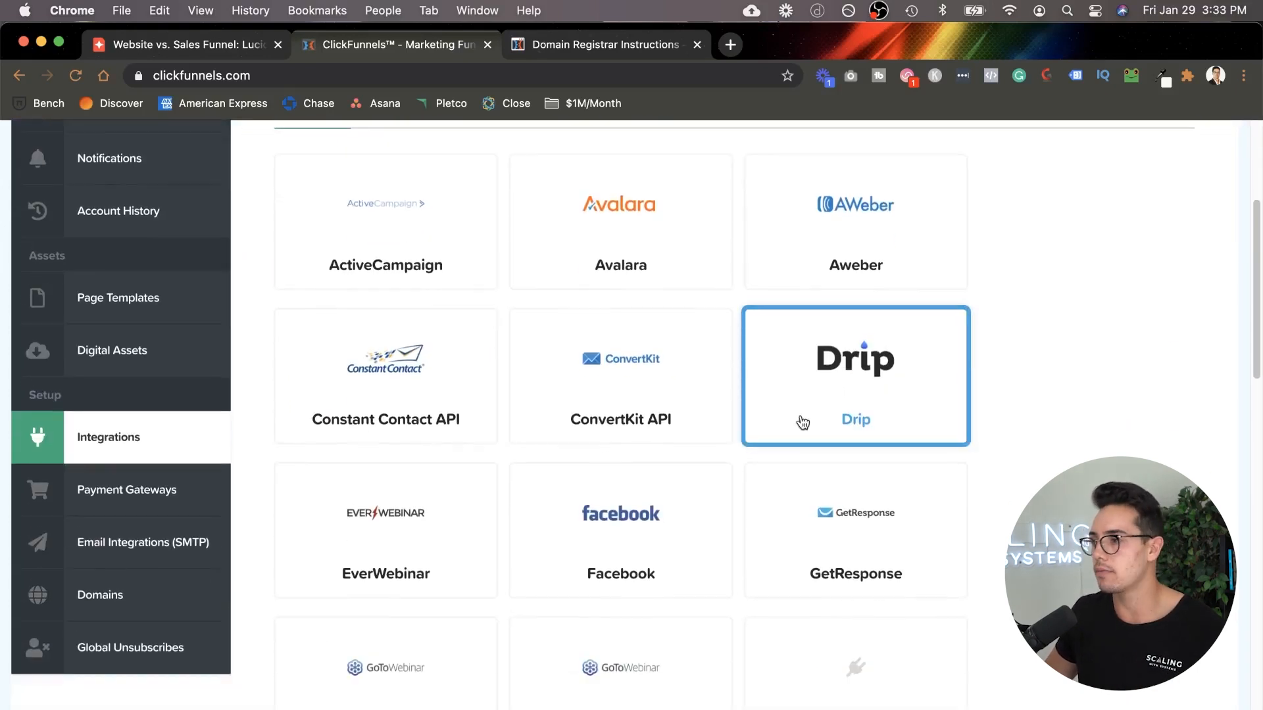
pyautogui.scroll(-5, 526, 359)
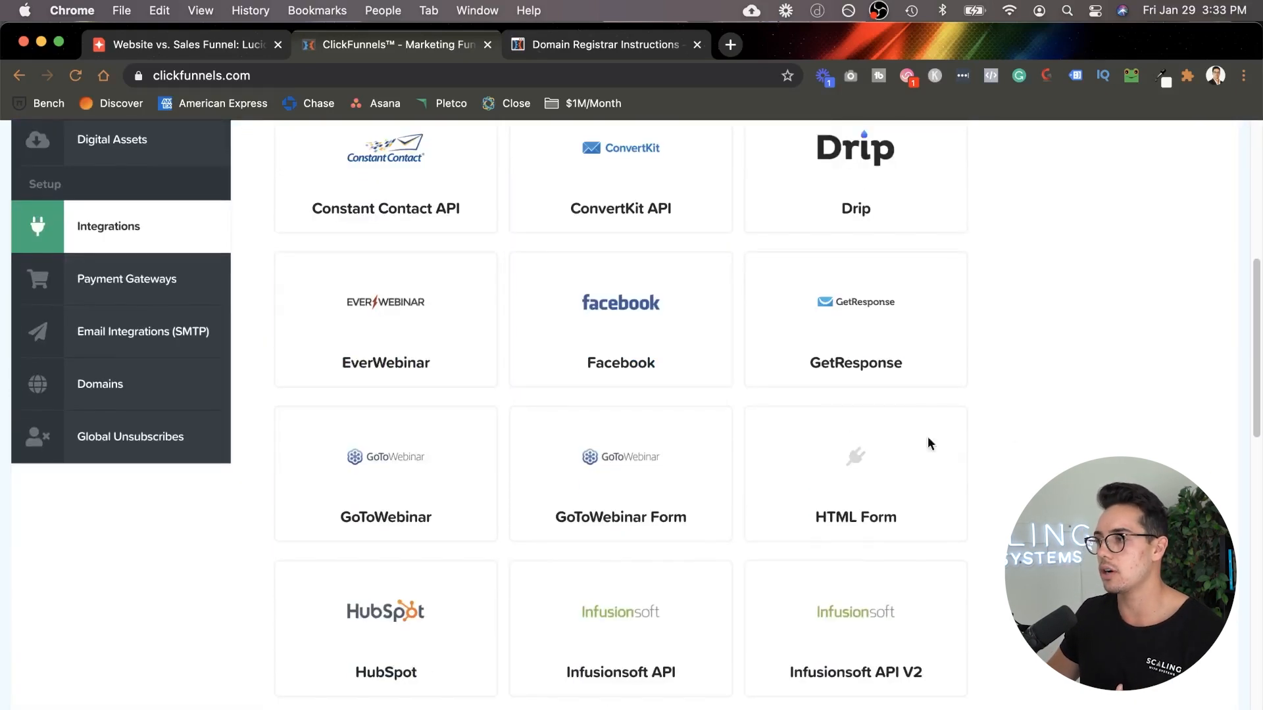
pyautogui.scroll(-2, 881, 475)
pyautogui.scroll(-1, 881, 475)
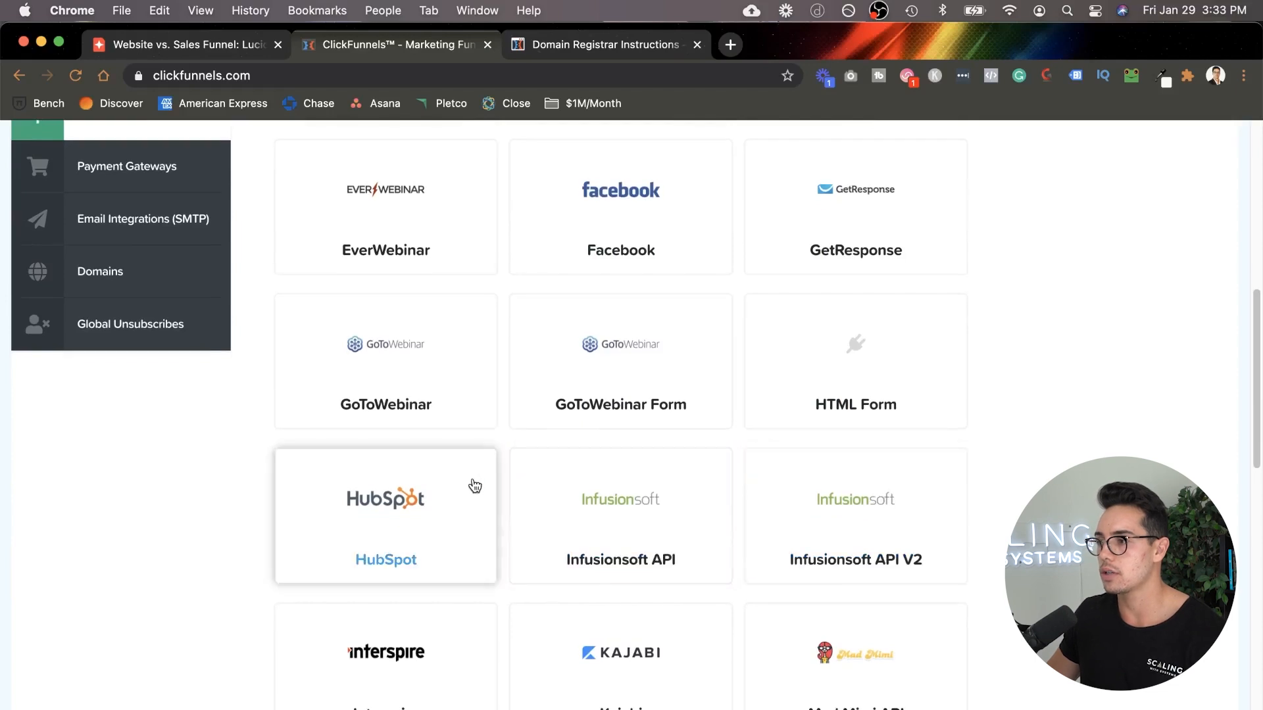
pyautogui.scroll(-3, 461, 494)
pyautogui.scroll(-3, 401, 515)
pyautogui.scroll(-3, 809, 417)
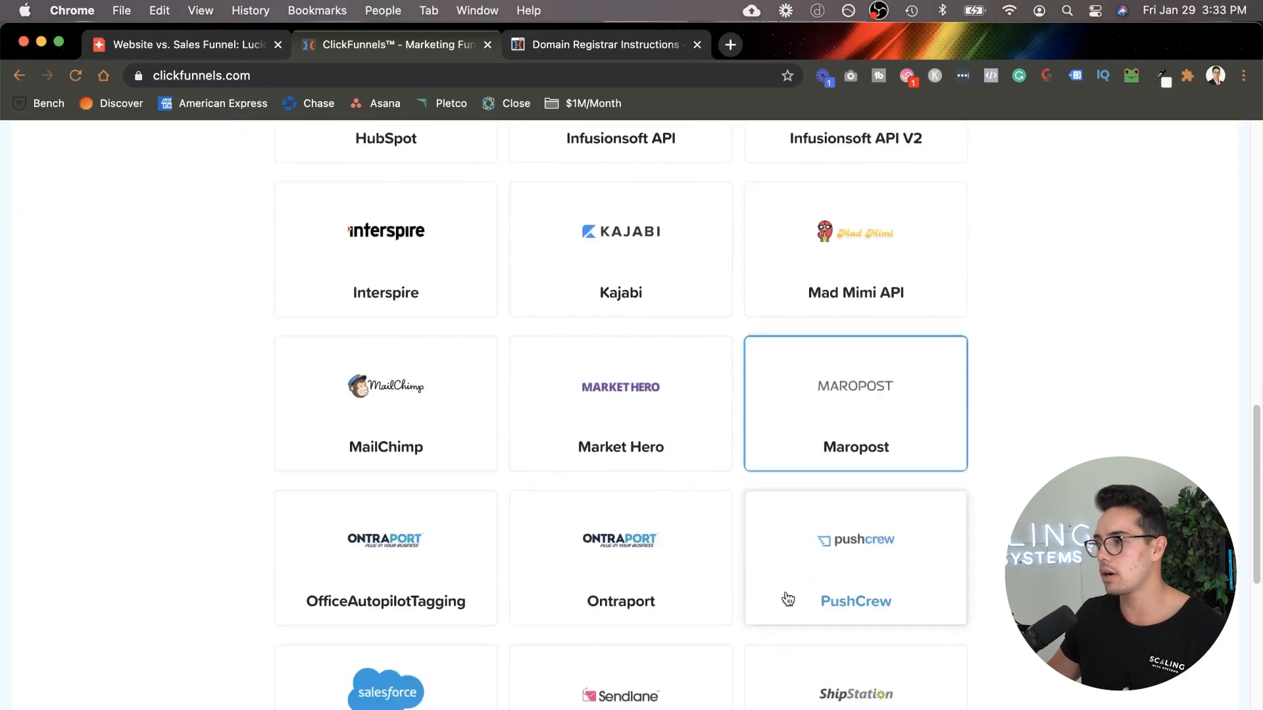
pyautogui.scroll(15, 871, 536)
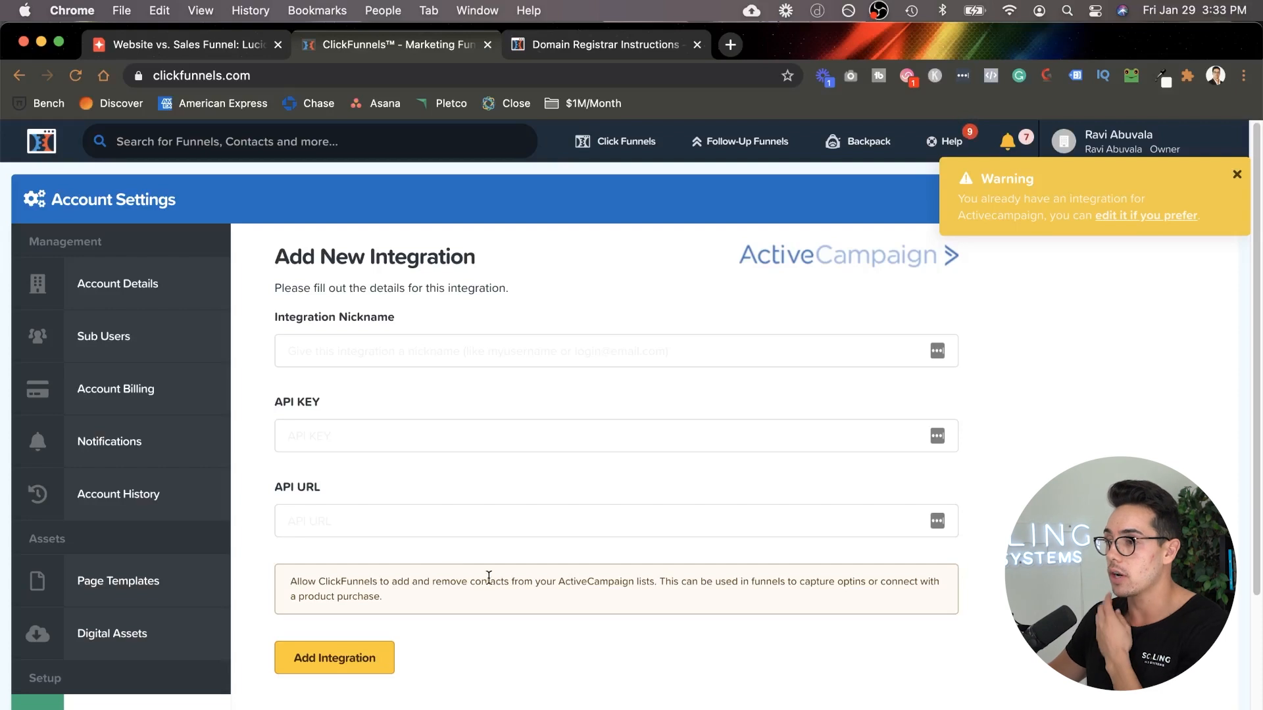
pyautogui.scroll(-1, 518, 586)
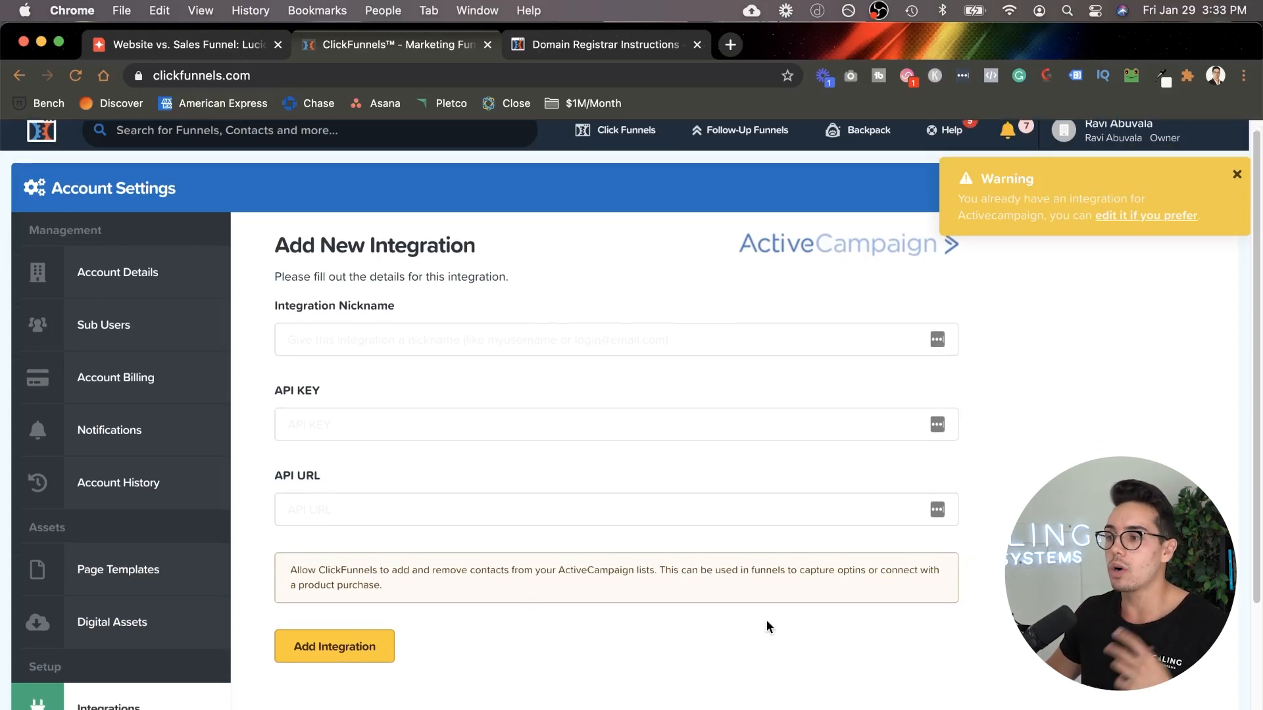
pyautogui.scroll(-3, 767, 620)
pyautogui.scroll(-2, 743, 618)
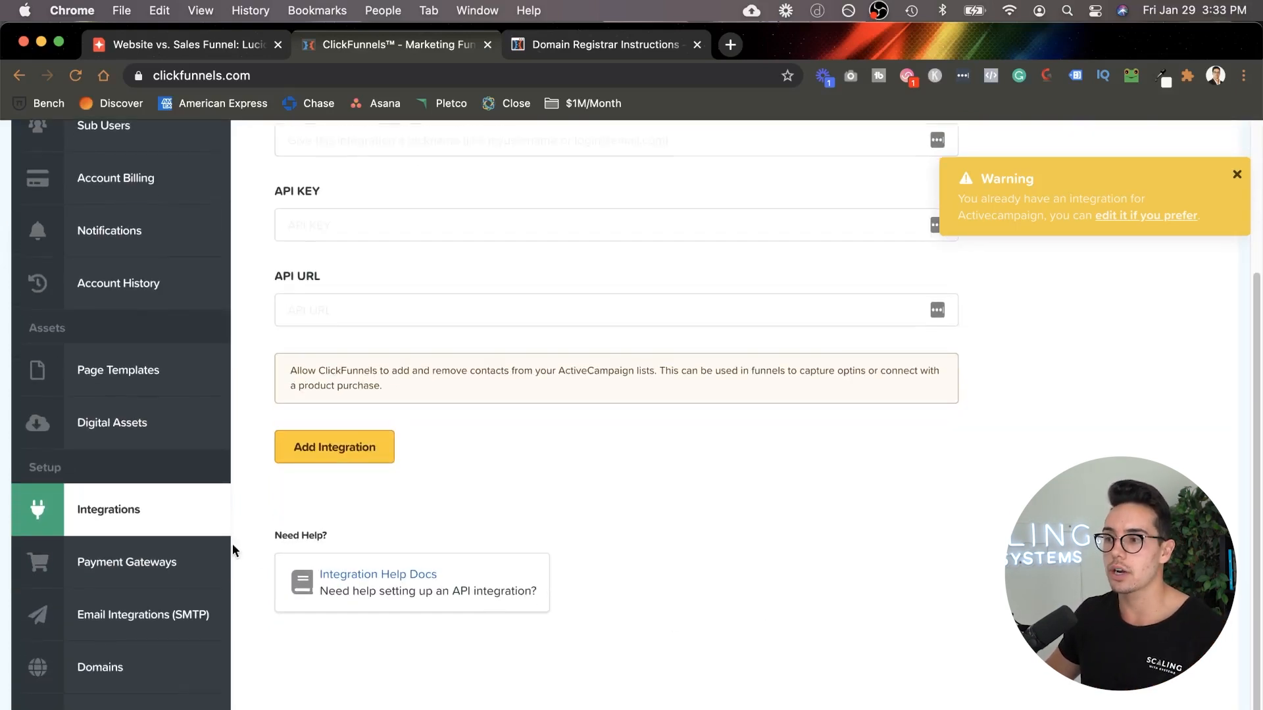
# Step: Open the account's payment gateways and review the connected Stripe account alongside the sales funnel diagram in Lucid
pyautogui.click(187, 560)
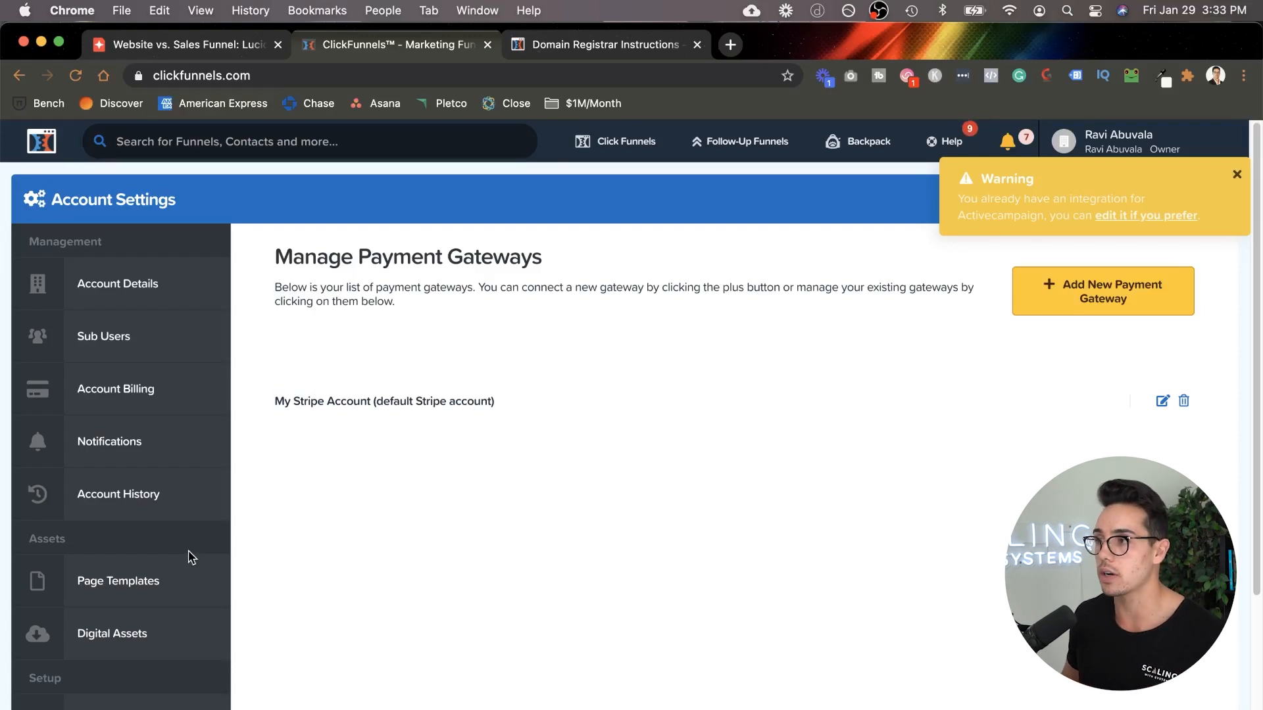
pyautogui.click(214, 52)
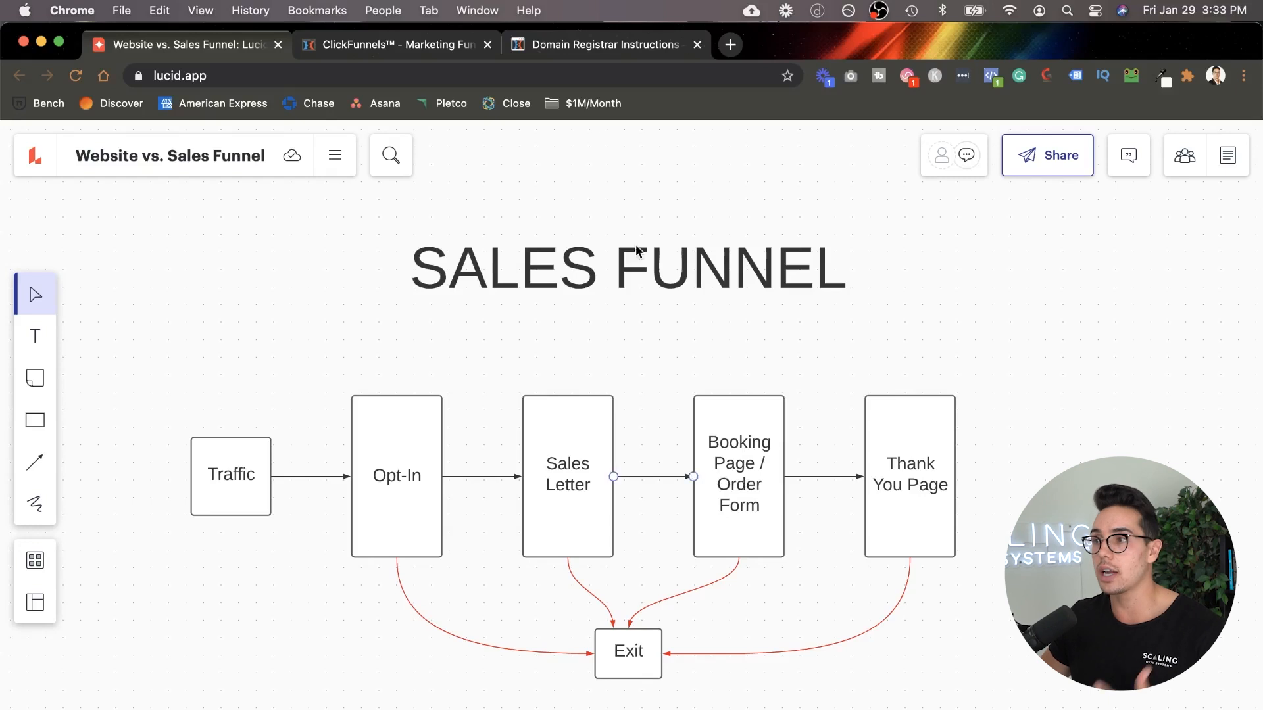
pyautogui.click(396, 47)
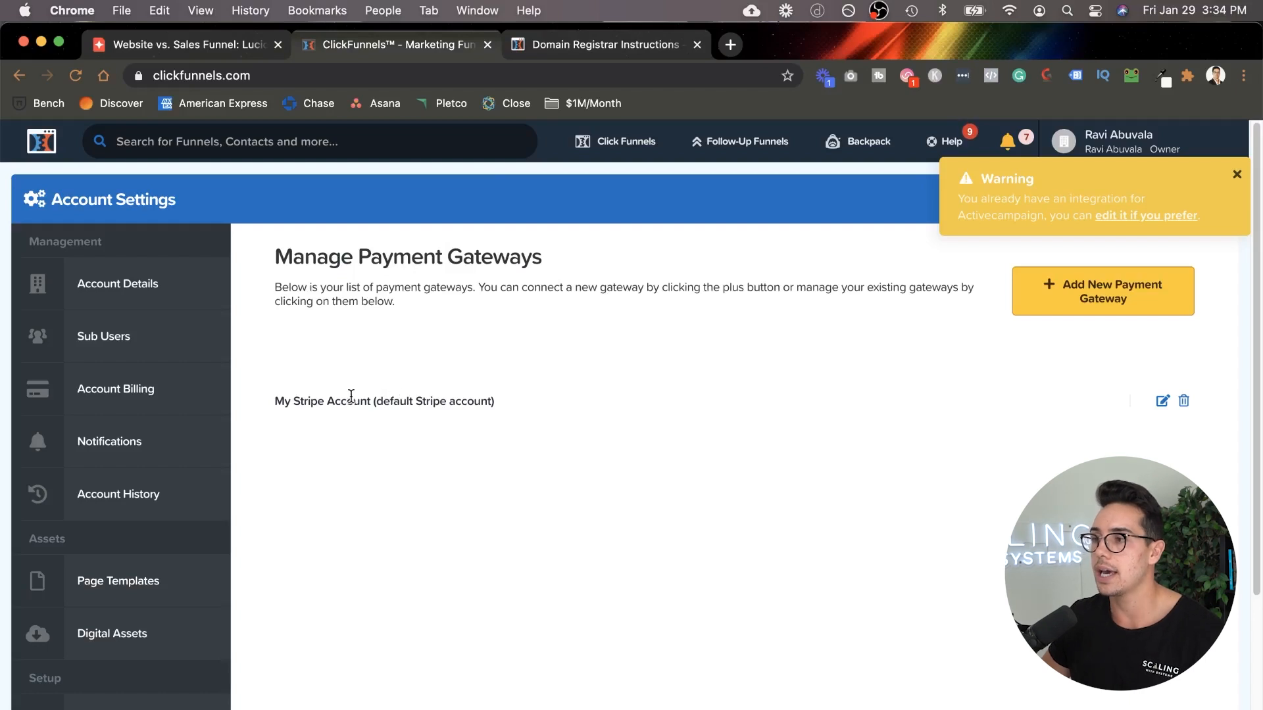
pyautogui.moveTo(283, 396); pyautogui.dragTo(397, 397)
pyautogui.click(376, 400)
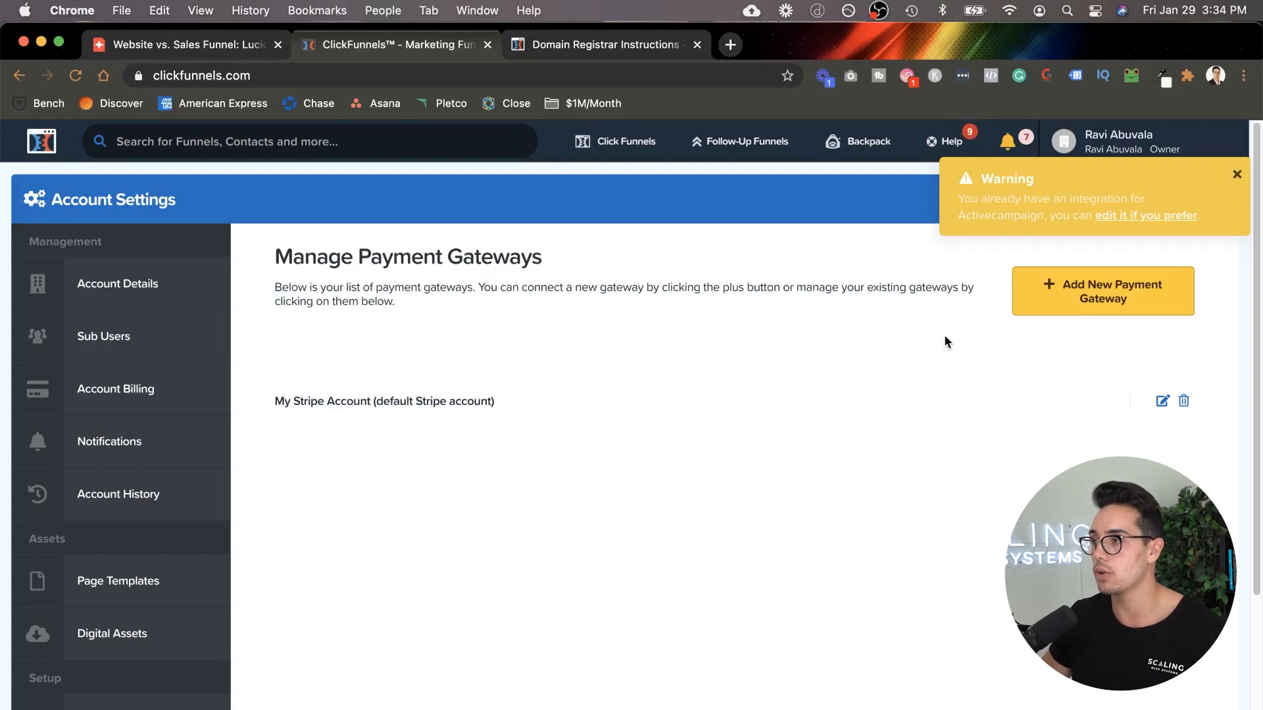
# Step: Start adding a new payment gateway and look through the available providers
pyautogui.click(1018, 307)
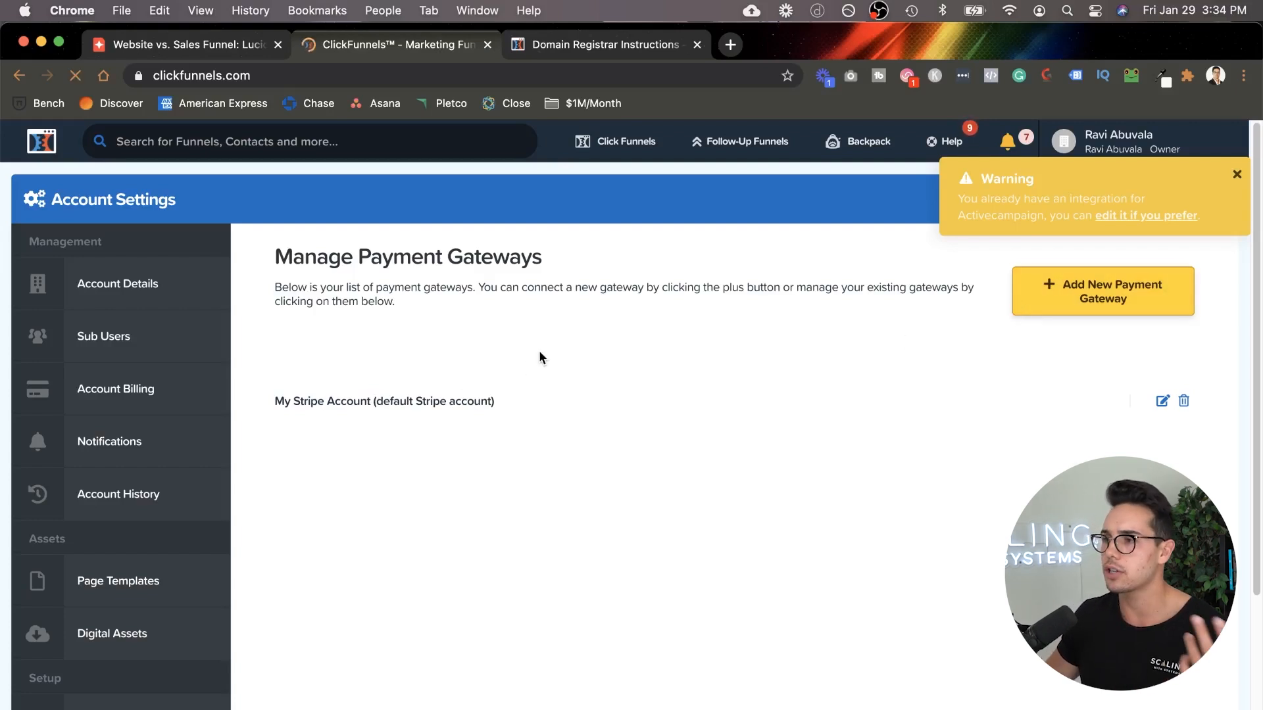
pyautogui.scroll(-1, 602, 443)
pyautogui.scroll(-5, 723, 447)
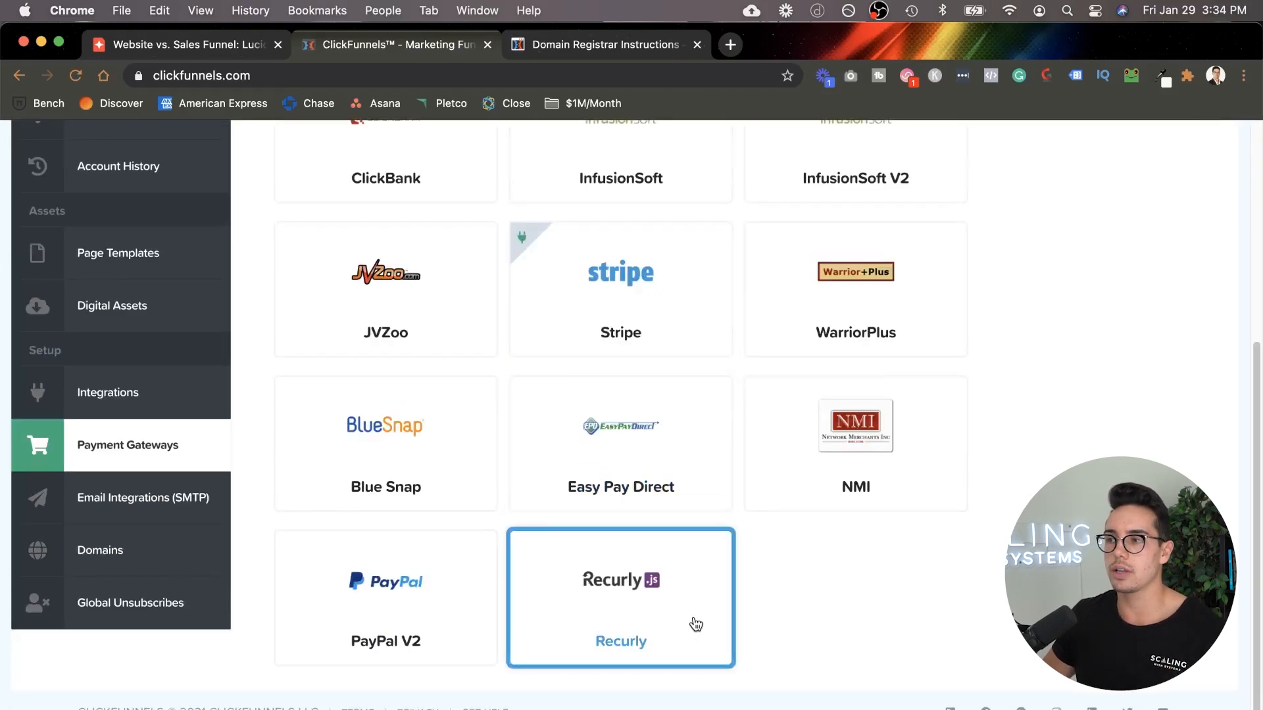
pyautogui.scroll(5, 695, 625)
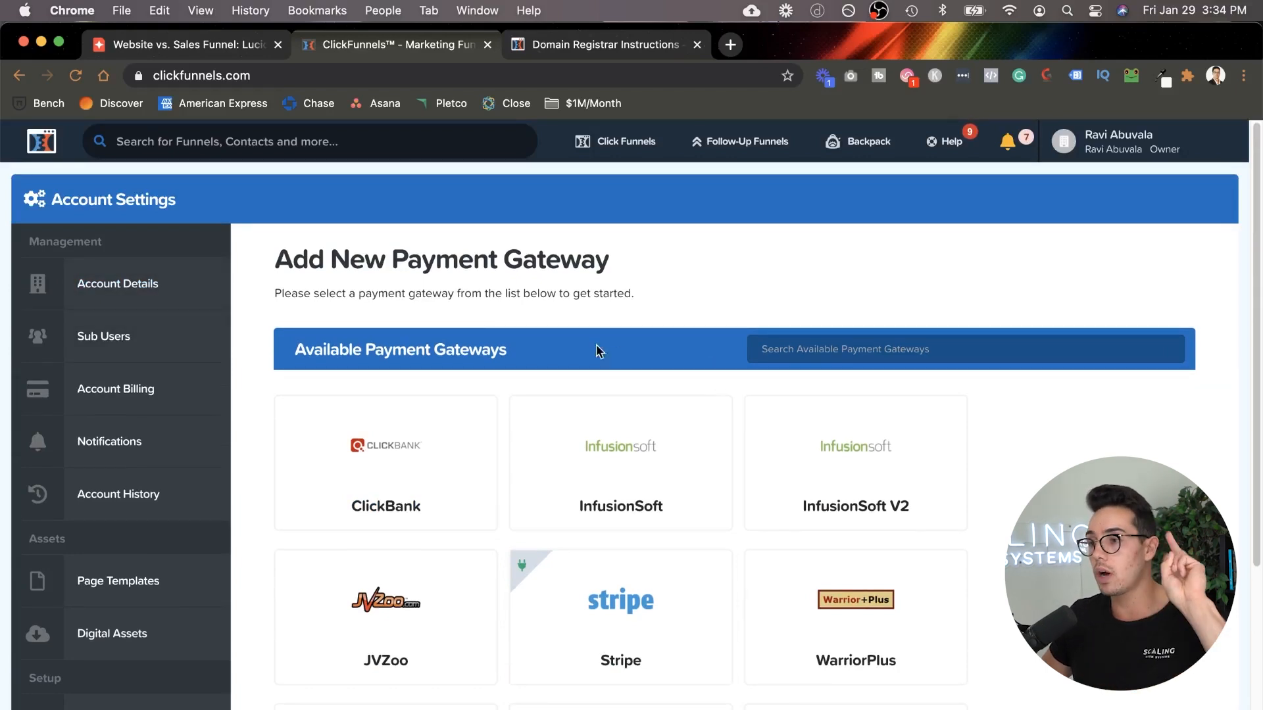
# Step: Look over the remaining payment gateway providers, and open the account's list of funnels
pyautogui.scroll(-5, 618, 353)
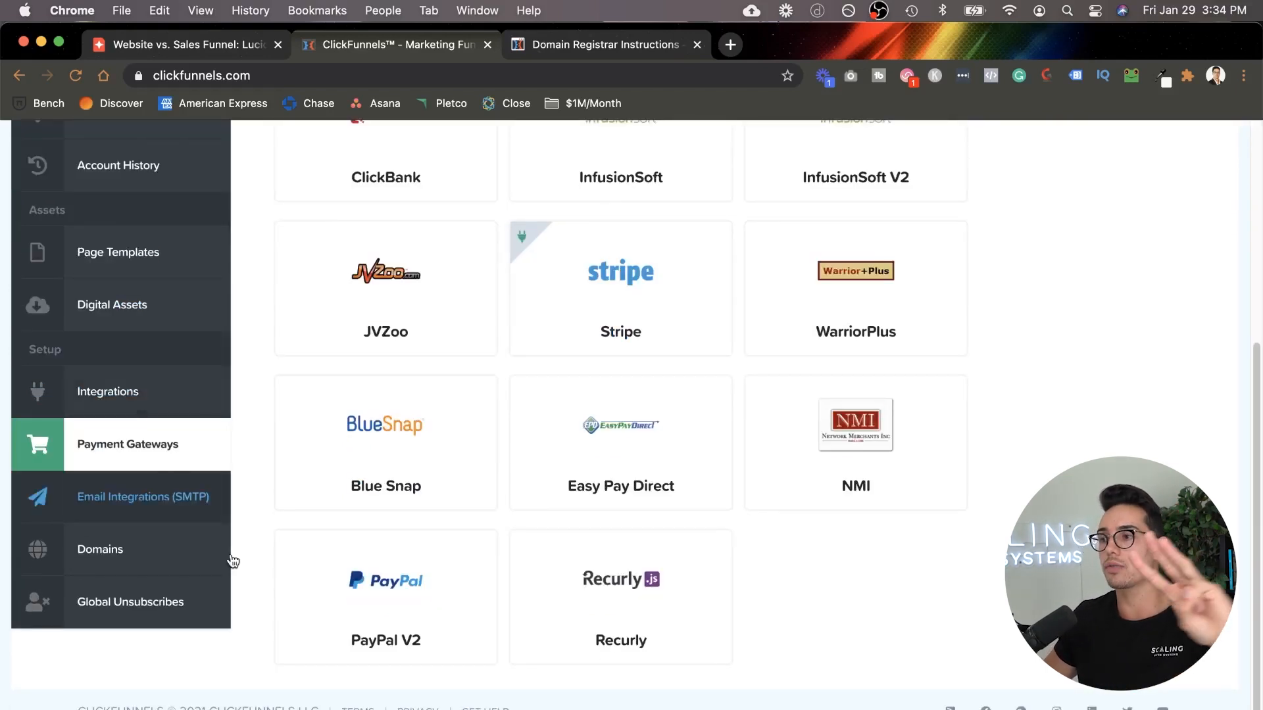
pyautogui.scroll(2, 259, 562)
pyautogui.scroll(4, 305, 572)
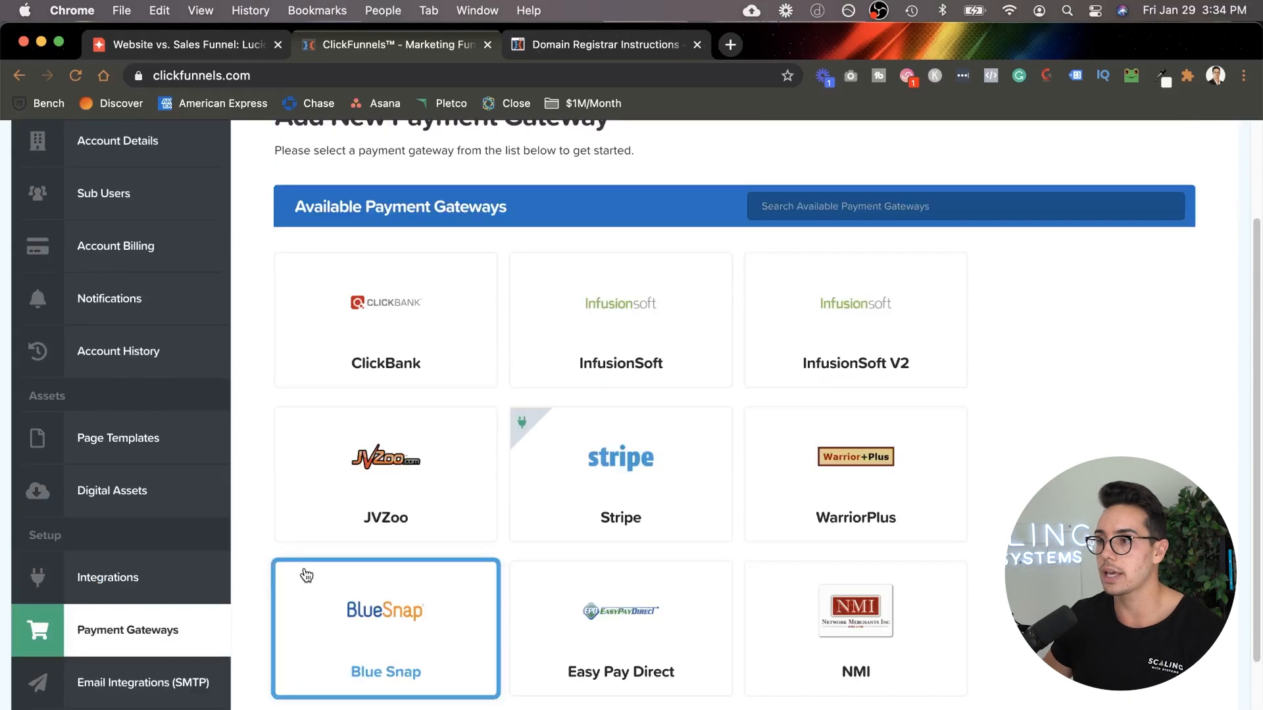
pyautogui.moveTo(583, 156)
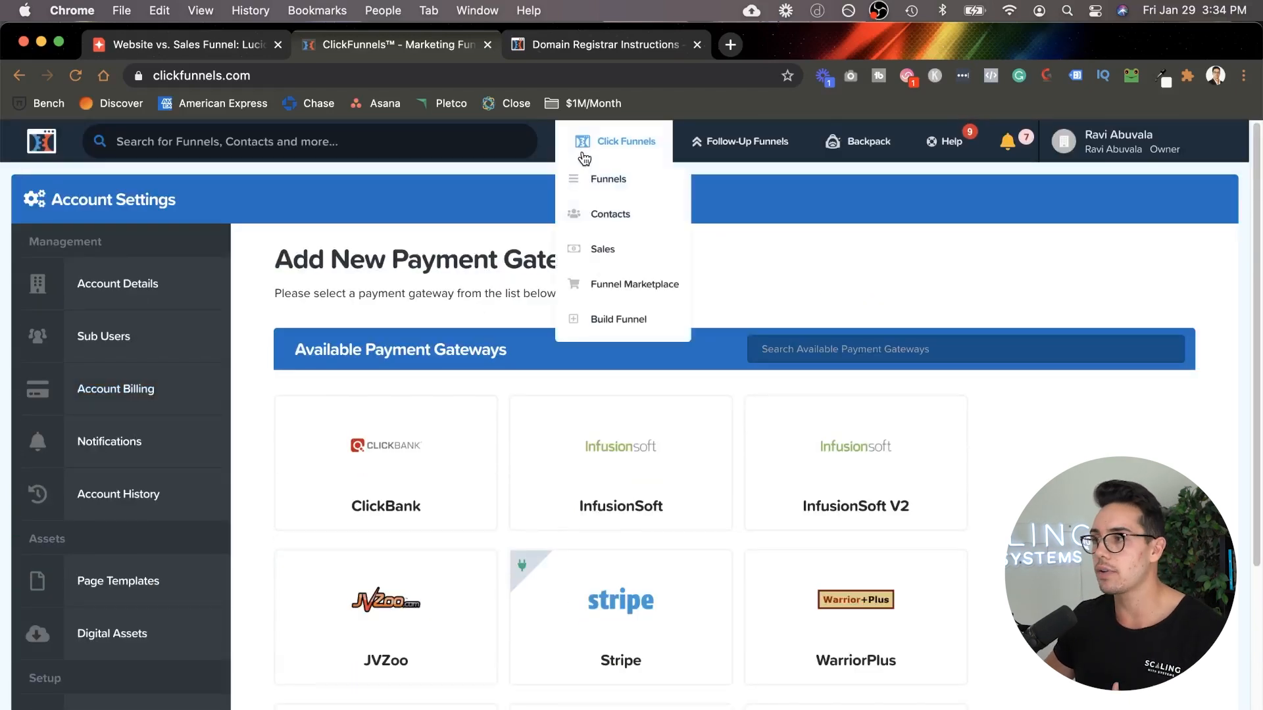
pyautogui.click(623, 182)
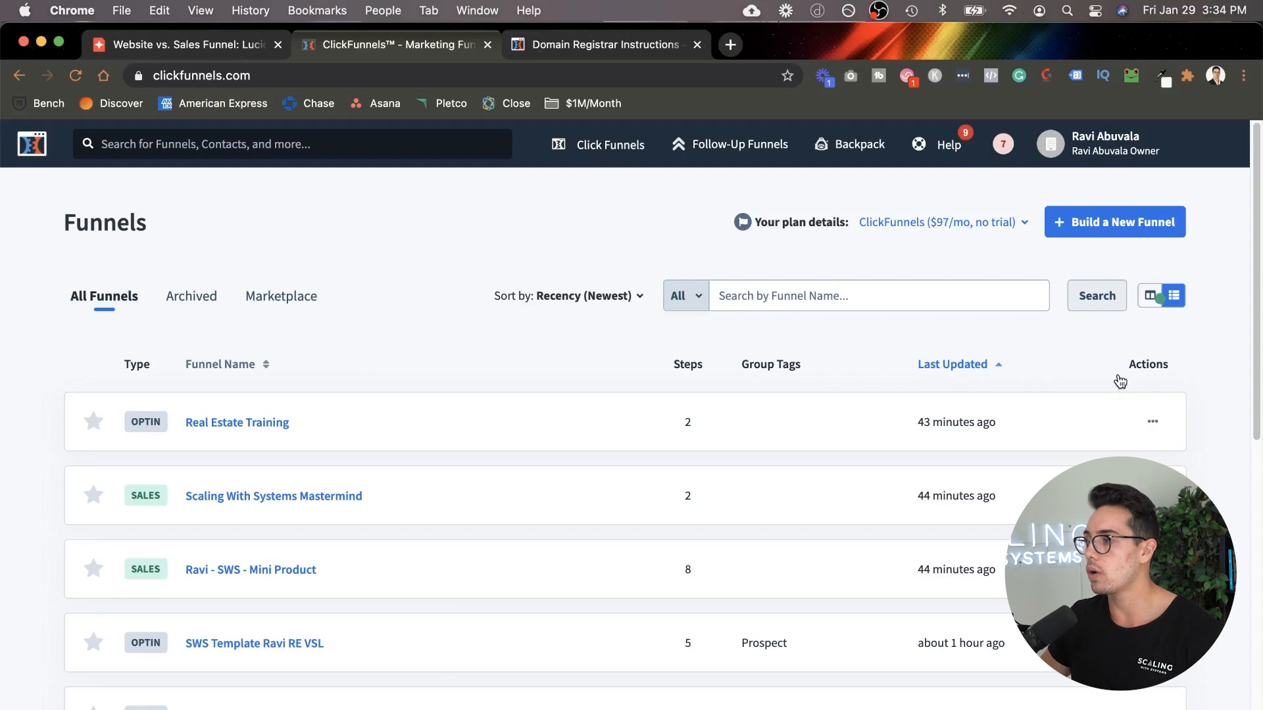
# Step: Archive the existing Real Estate Training funnel and refresh the funnels list
pyautogui.click(1152, 421)
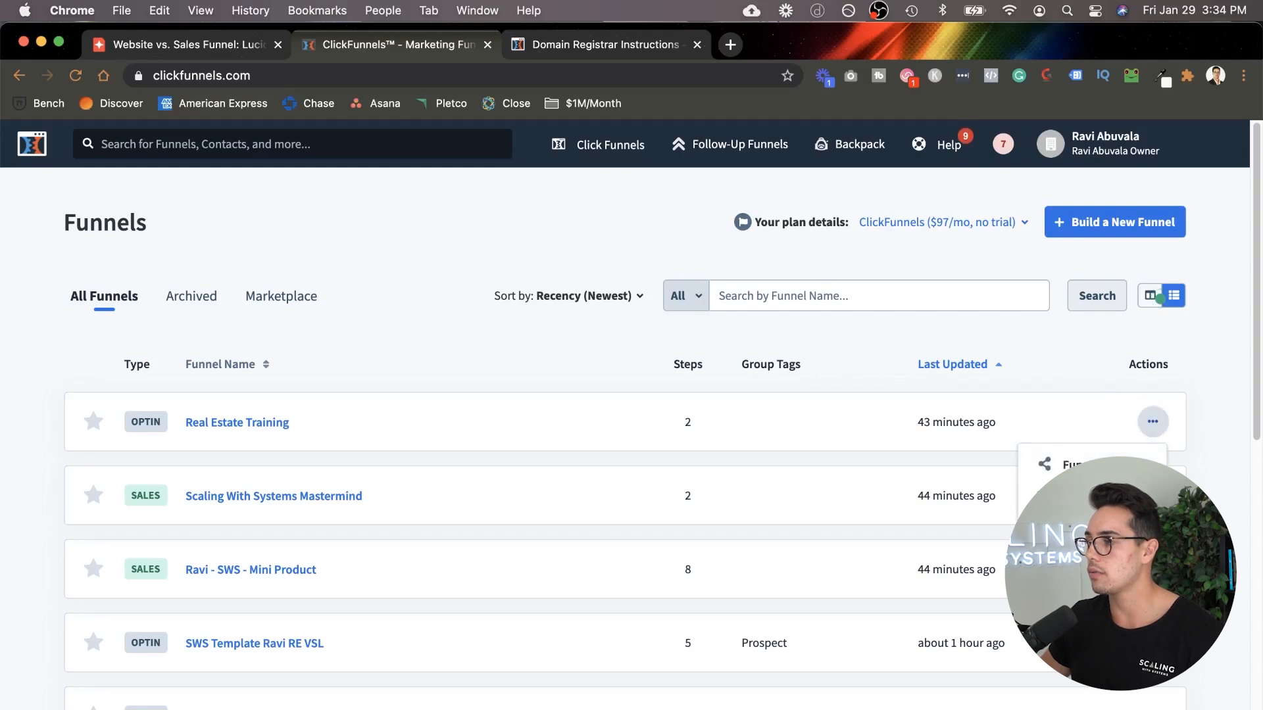
pyautogui.click(1089, 498)
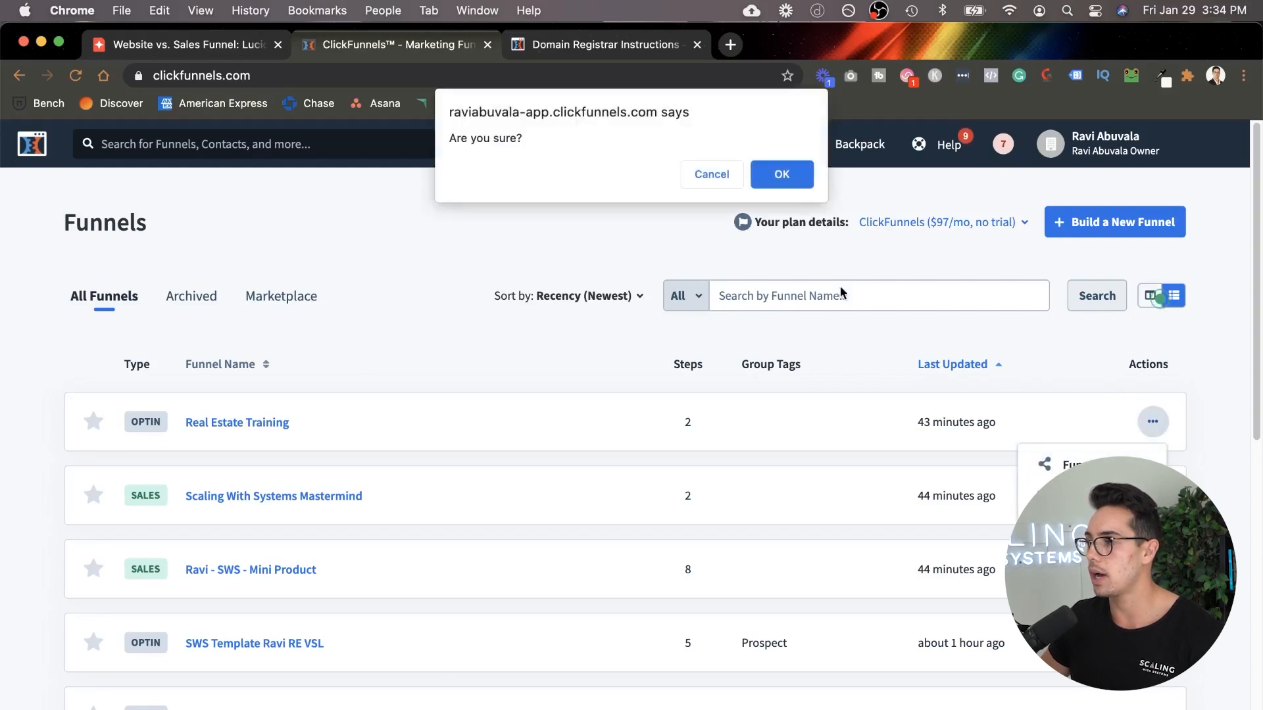
pyautogui.press('Return')
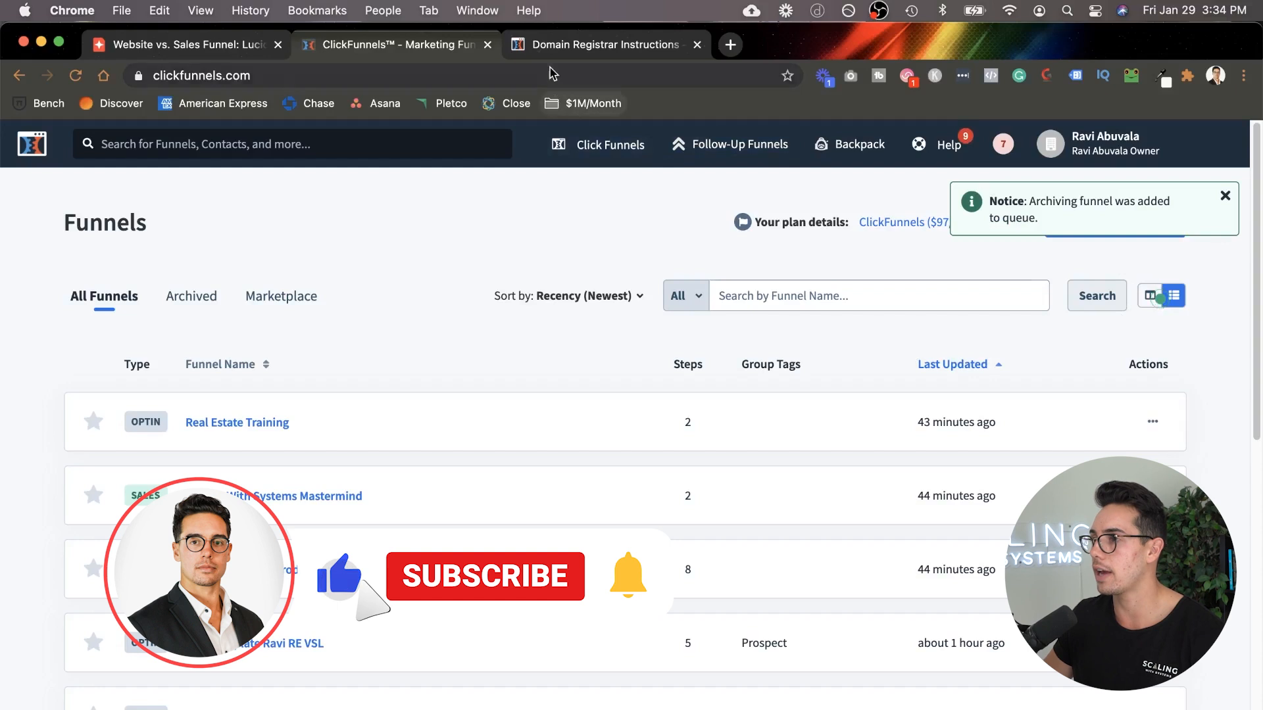
pyautogui.click(599, 145)
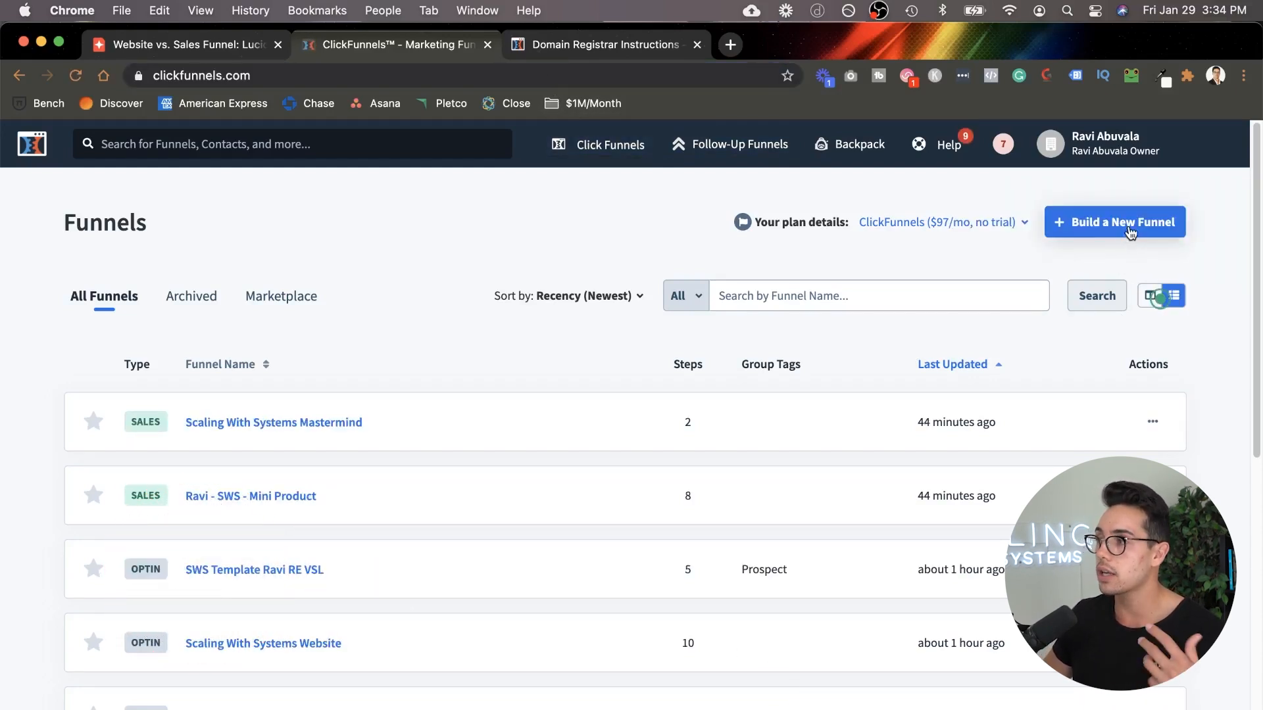
# Step: Build a new funnel with the Collect Emails goal, named Real Estate Training, without a group tag
pyautogui.click(1131, 233)
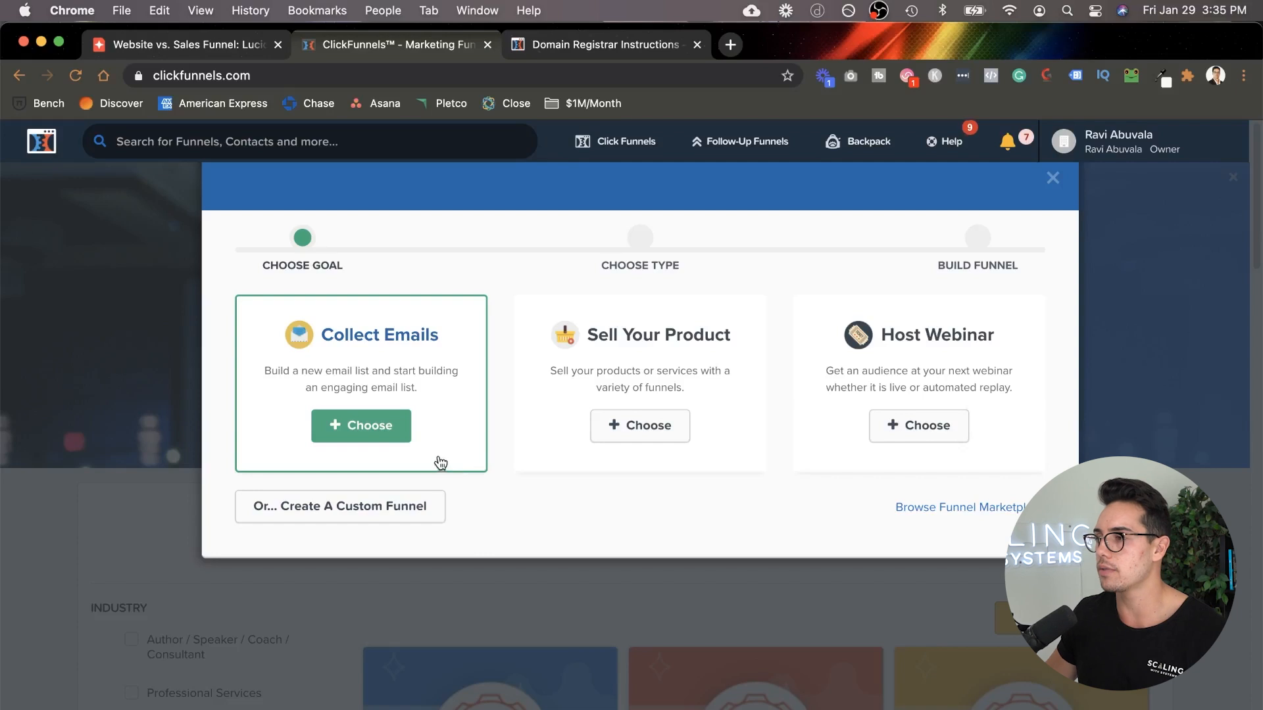
pyautogui.click(366, 423)
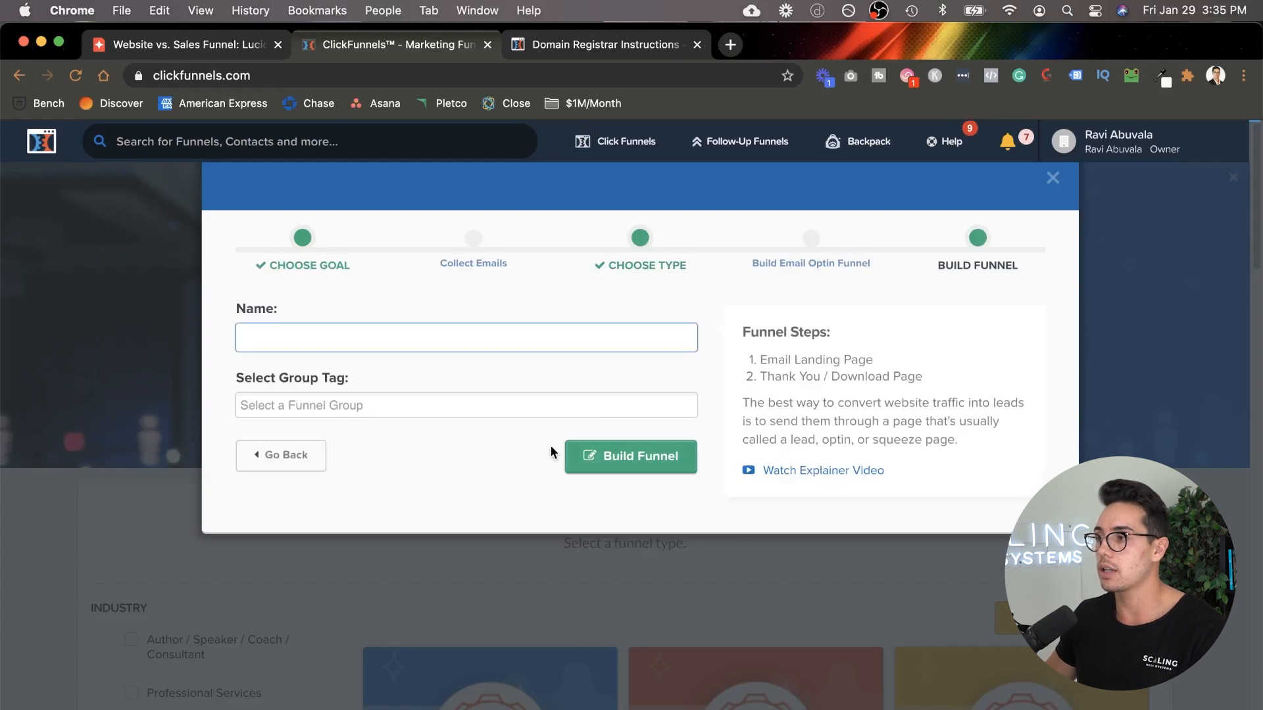
pyautogui.click(425, 327)
pyautogui.write('Re')
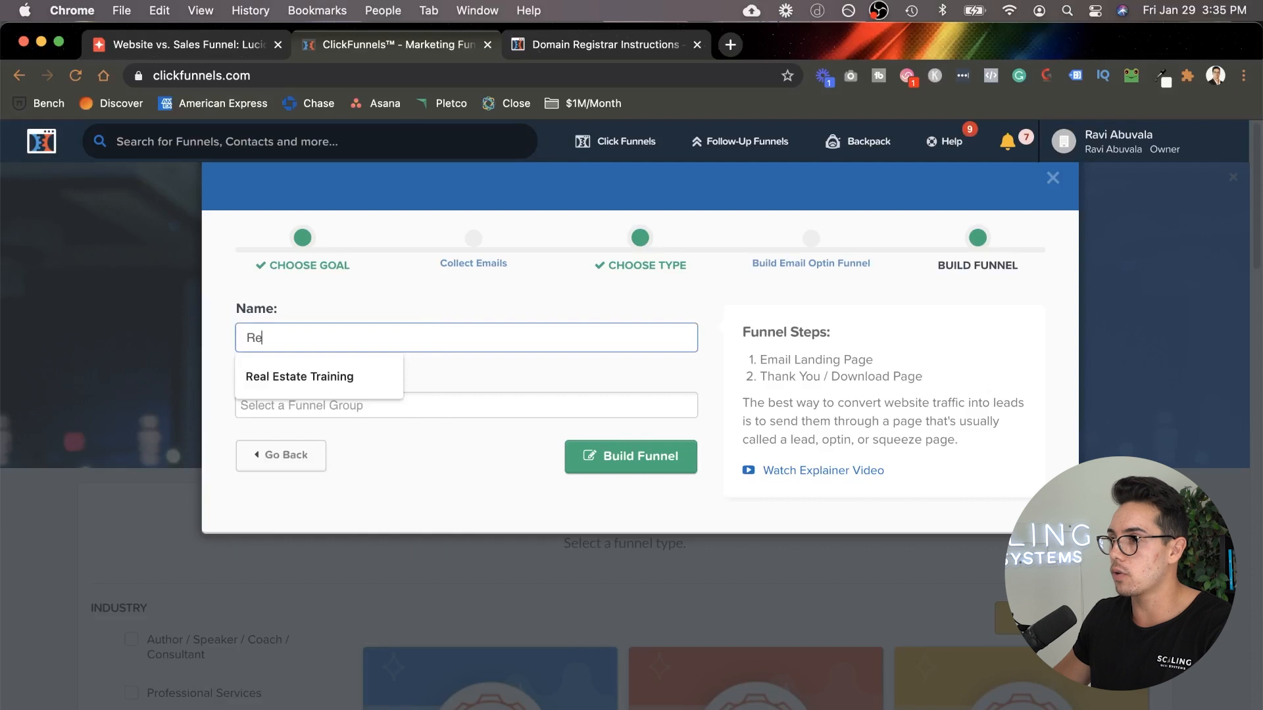
pyautogui.press('Down')
pyautogui.press('Return')
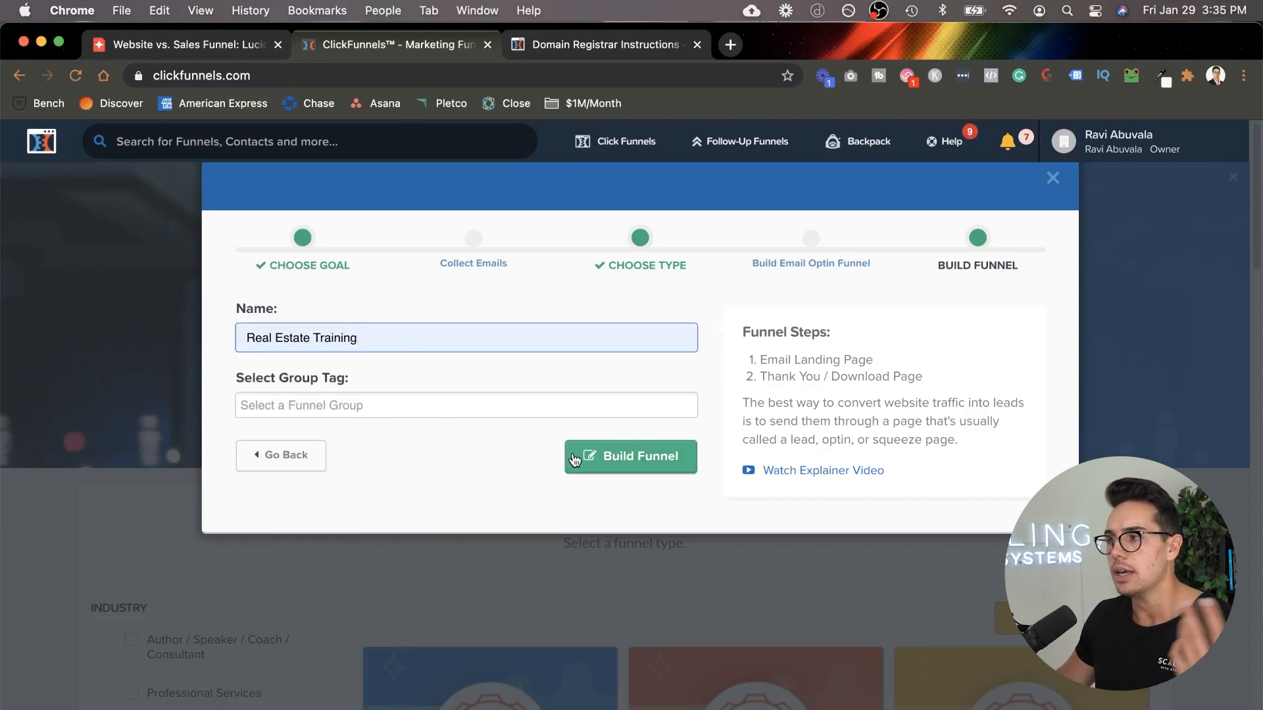
pyautogui.click(613, 453)
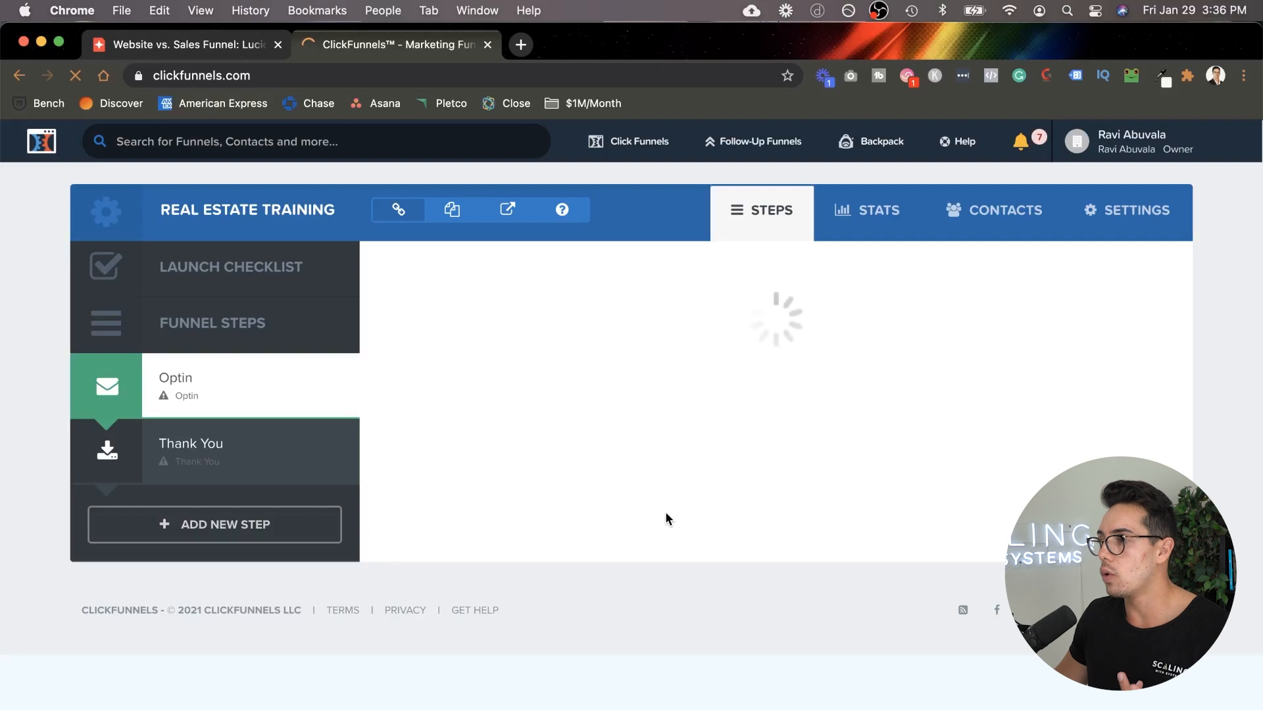
# Step: Compare the new funnel's steps and optin templates with the sales funnel diagram in Lucid, returning to ClickFunnels
pyautogui.scroll(-2, 662, 489)
pyautogui.scroll(2, 694, 457)
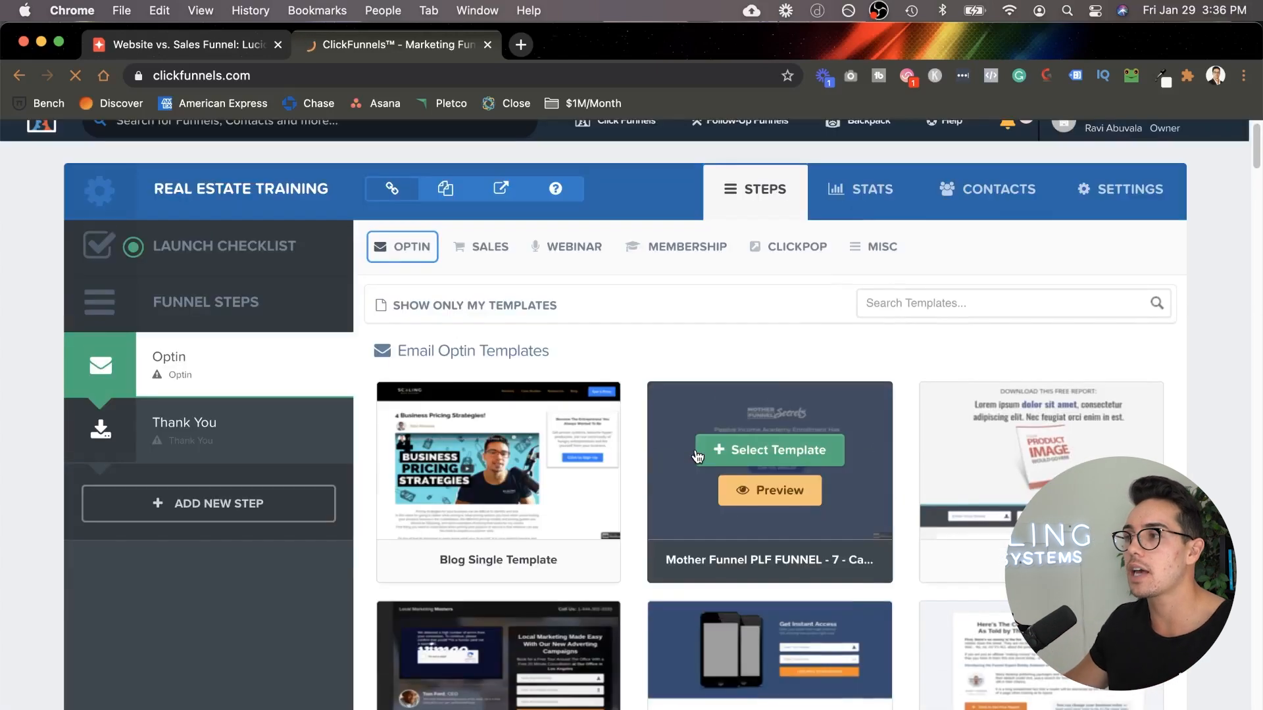
pyautogui.click(260, 45)
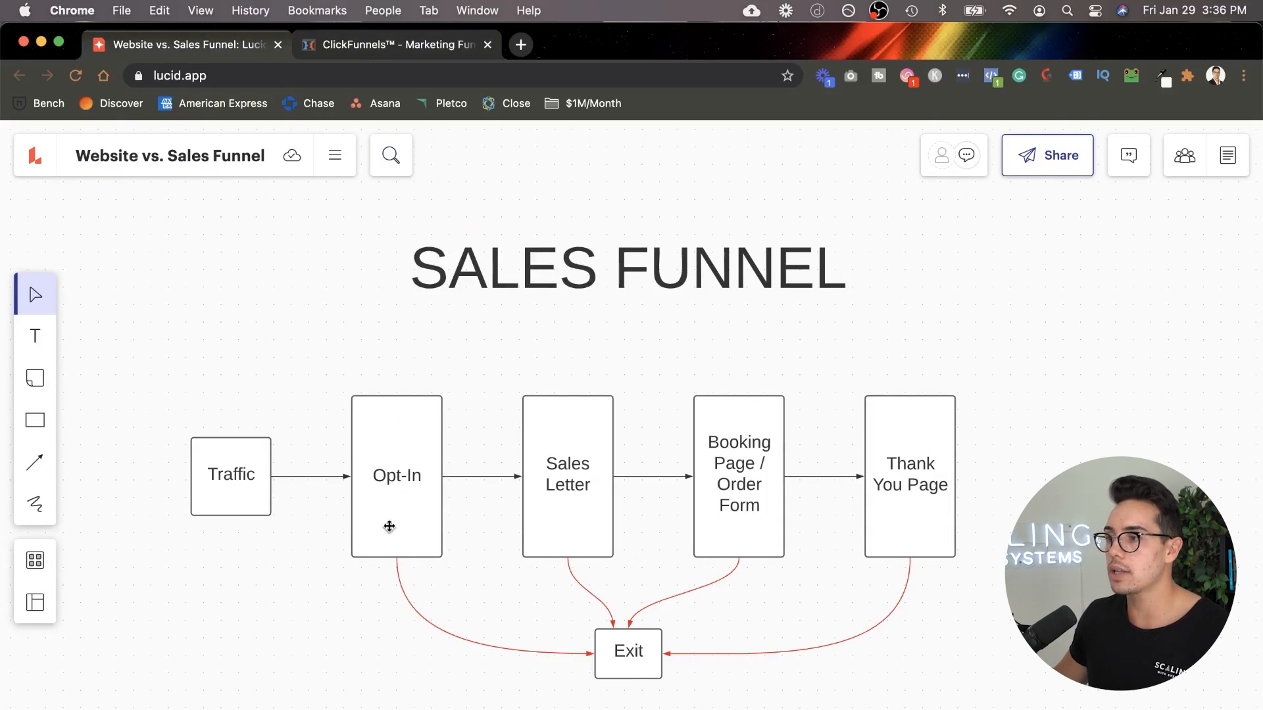
pyautogui.click(349, 45)
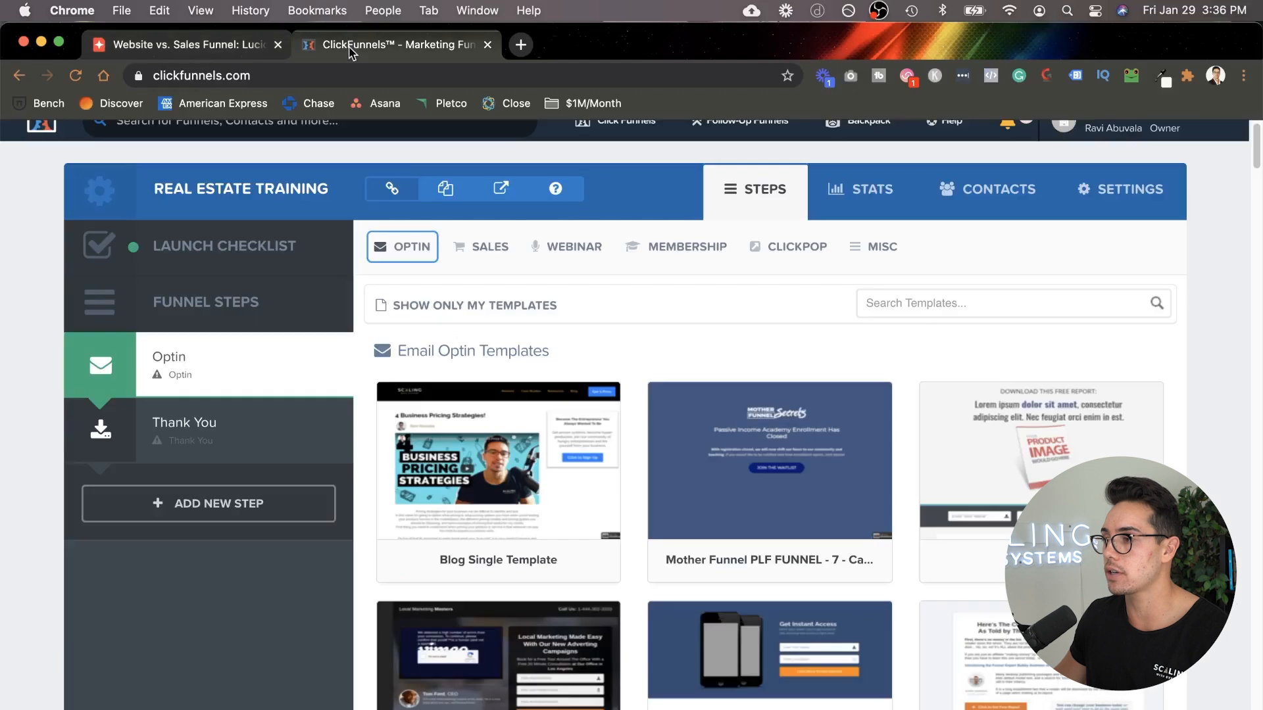
# Step: Apply the "Get Yours Free..." email optin template to the funnel's Optin step
pyautogui.scroll(-5, 618, 415)
pyautogui.scroll(-10, 973, 648)
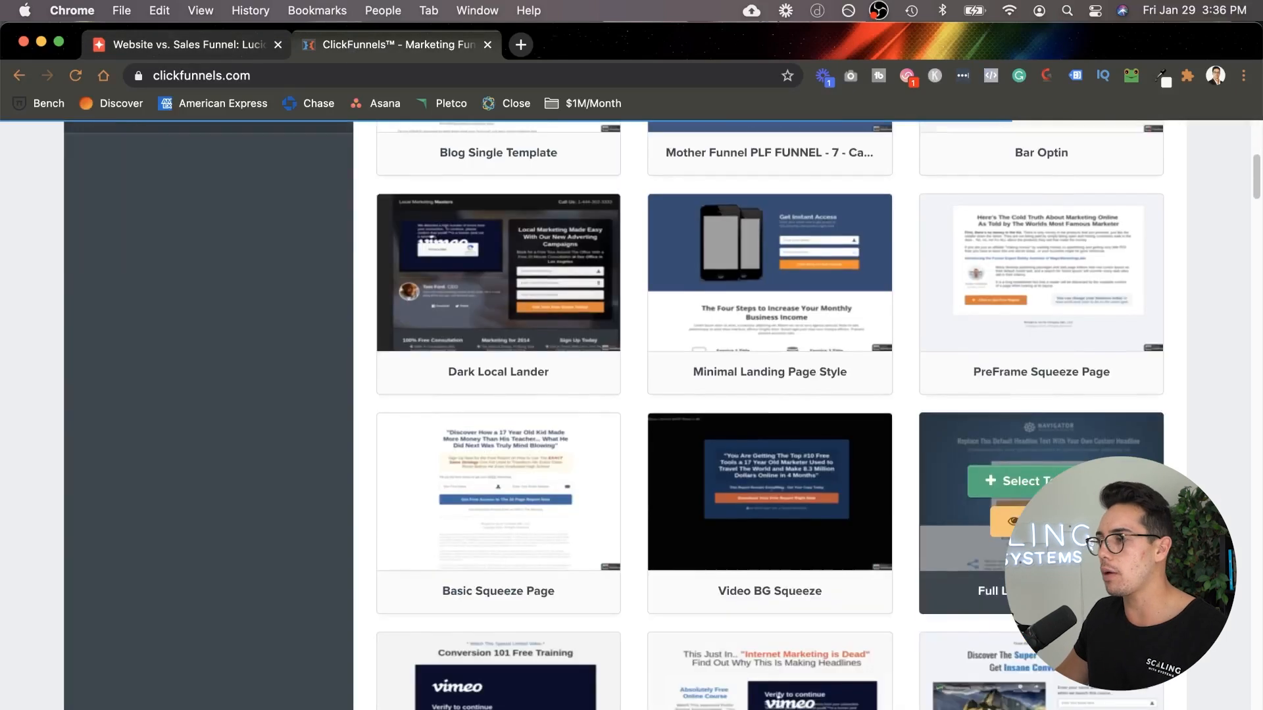
pyautogui.scroll(-4, 972, 648)
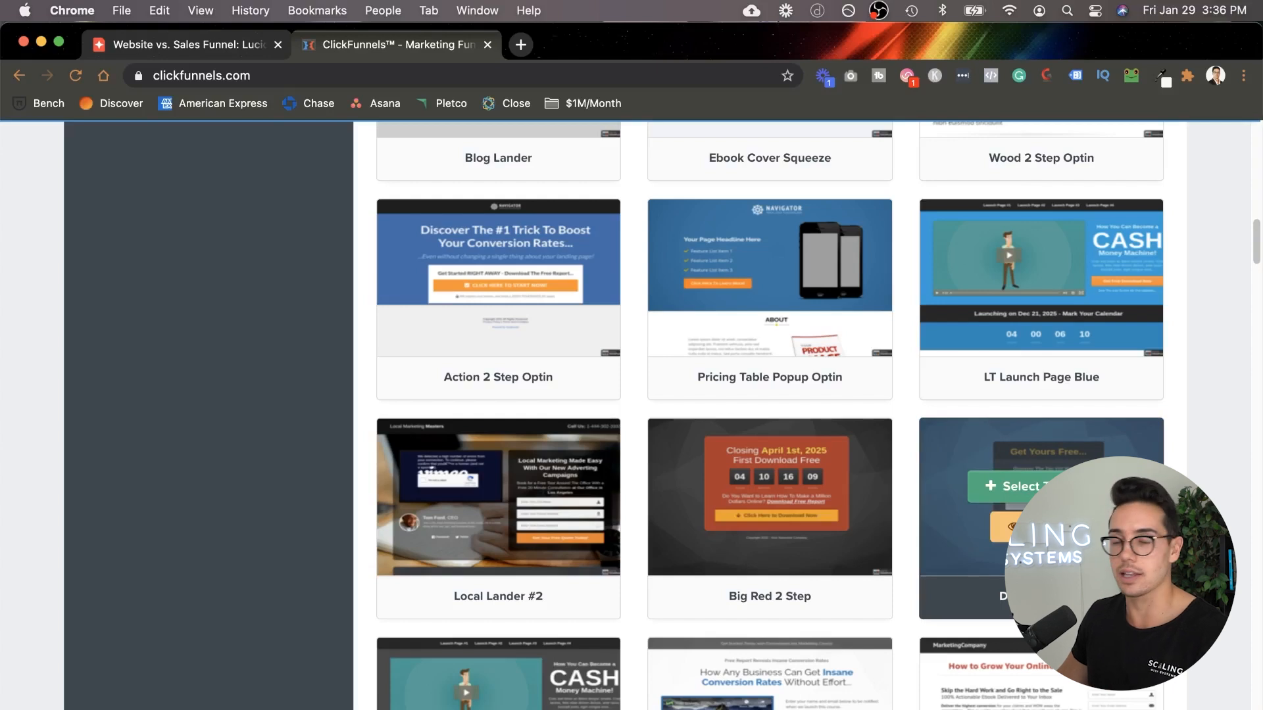
pyautogui.click(1013, 486)
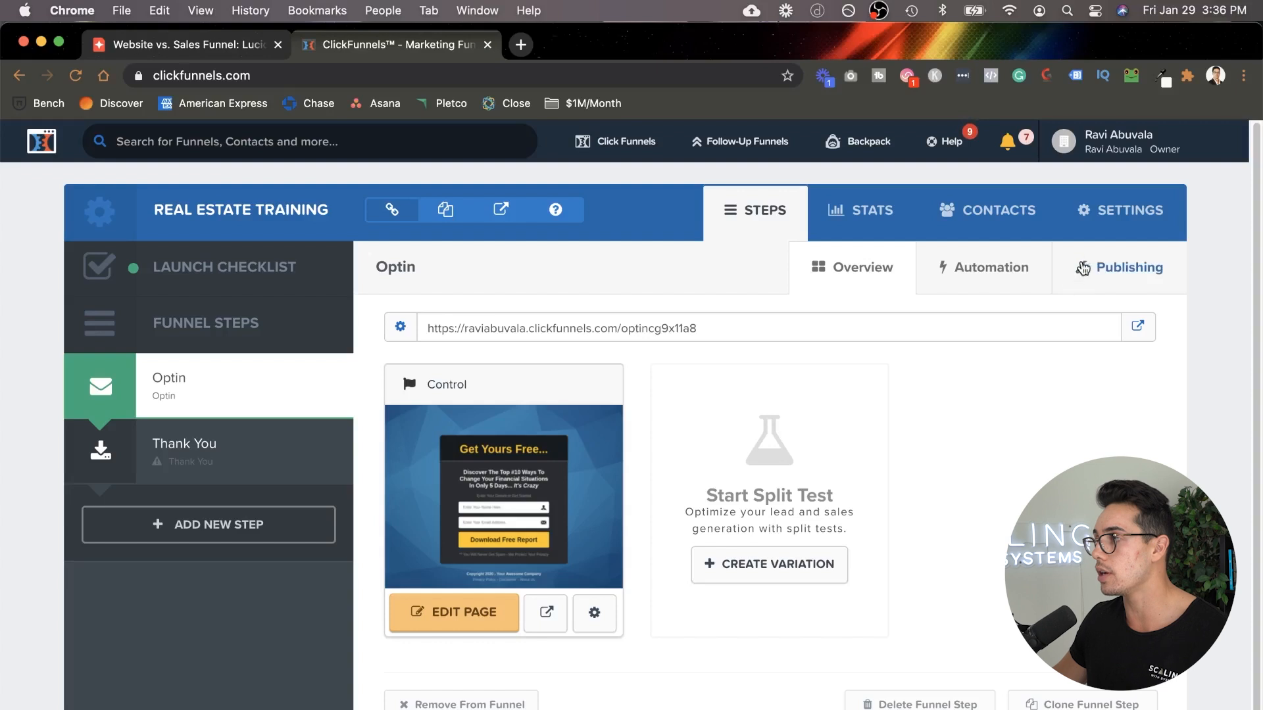
# Step: In the funnel's settings, choose the owner's custom .com domain and set the path to real-estate-training
pyautogui.click(1106, 238)
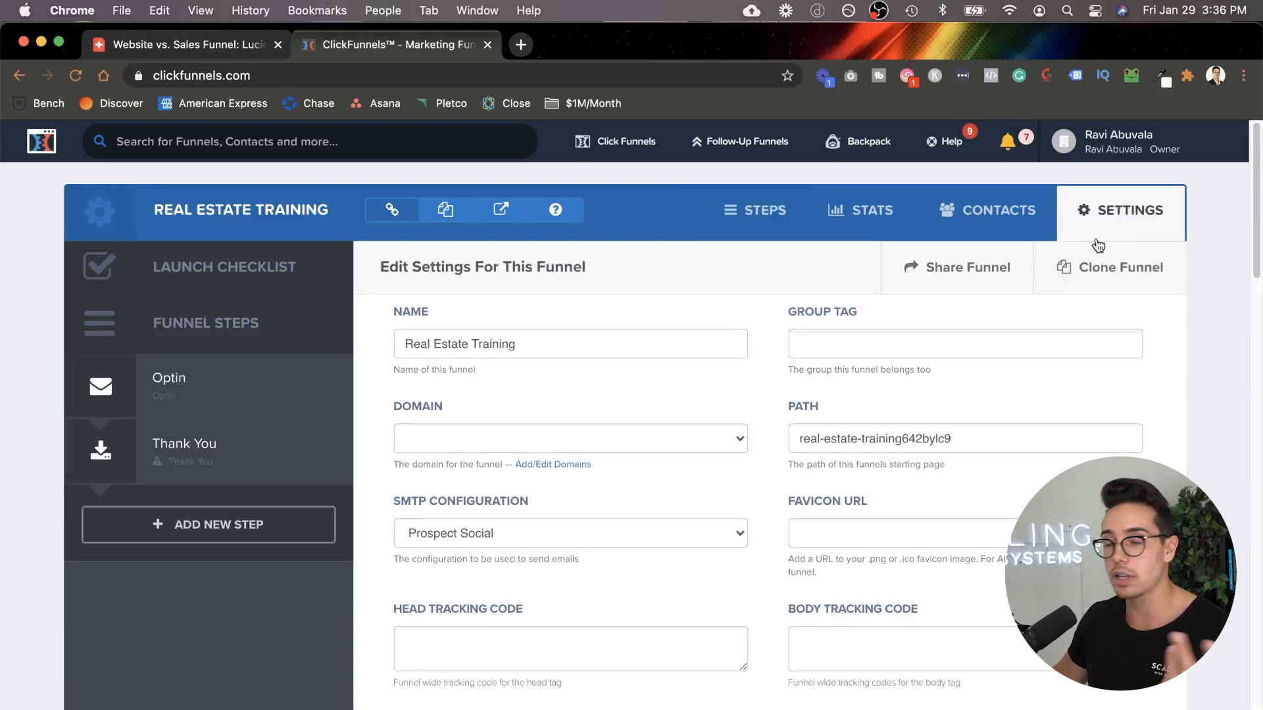
pyautogui.click(722, 438)
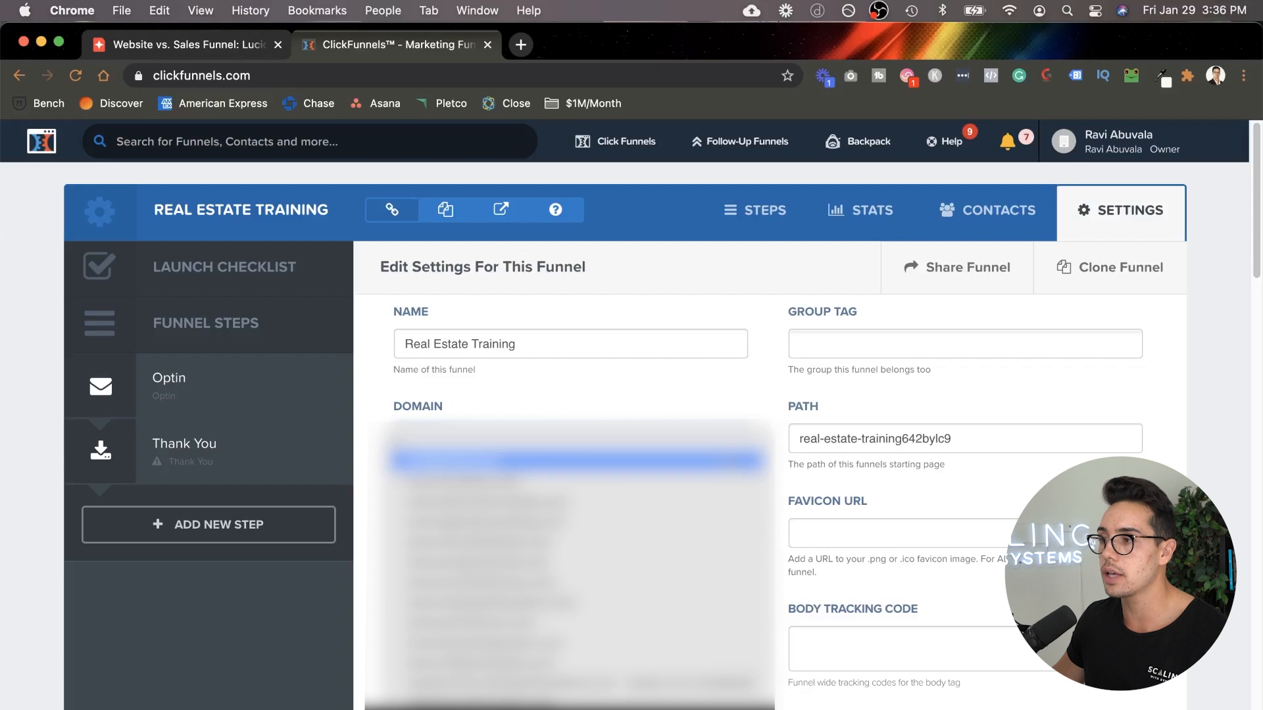
pyautogui.click(630, 461)
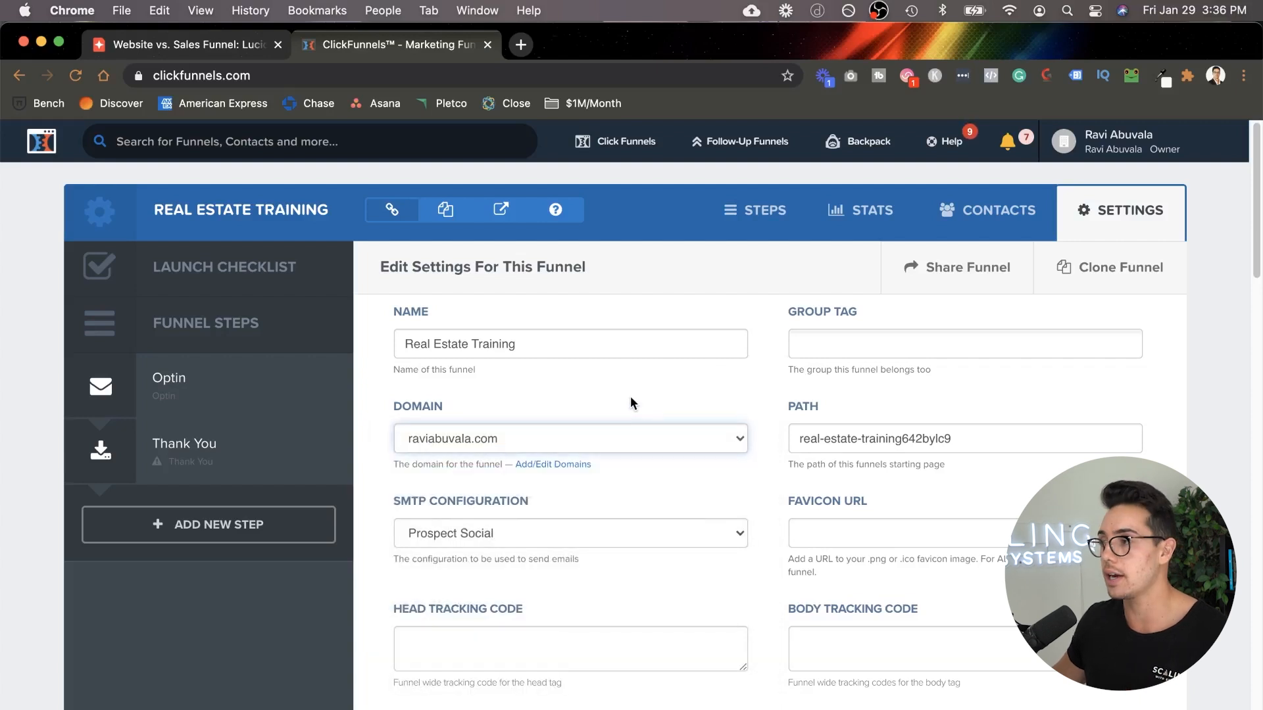
pyautogui.tripleClick(828, 429)
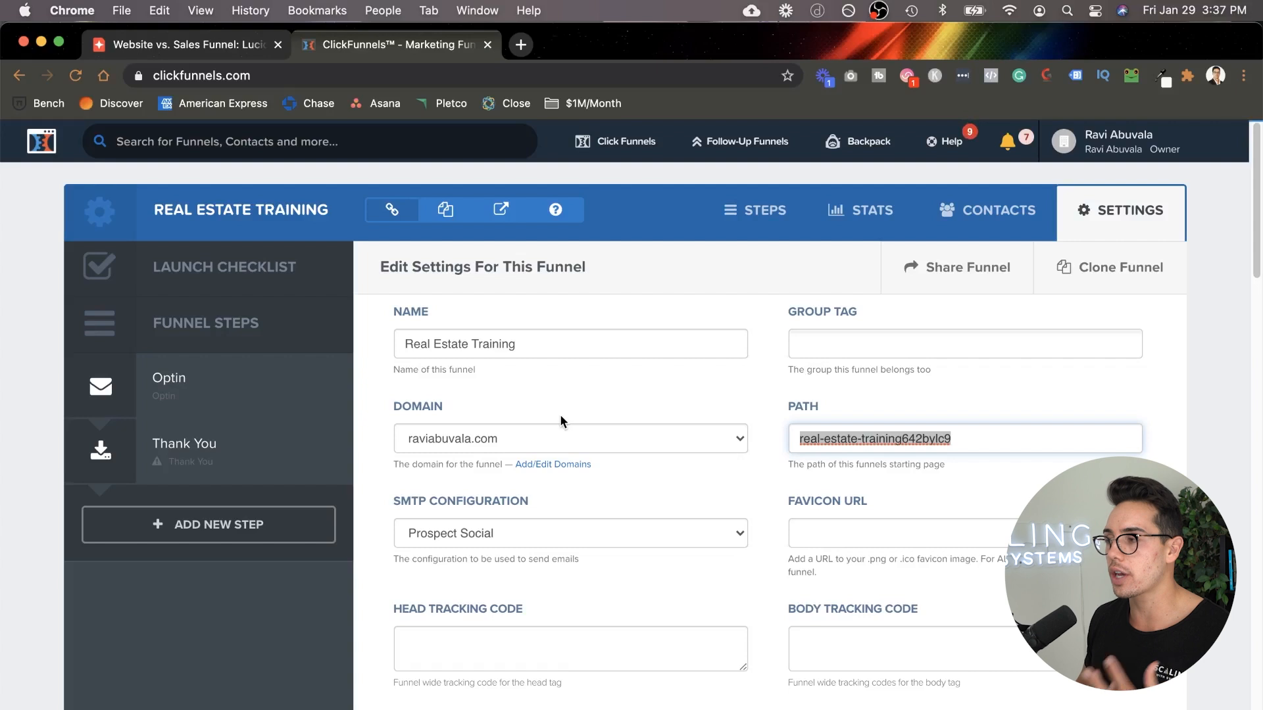
pyautogui.write('real-estate ')
pyautogui.write('training')
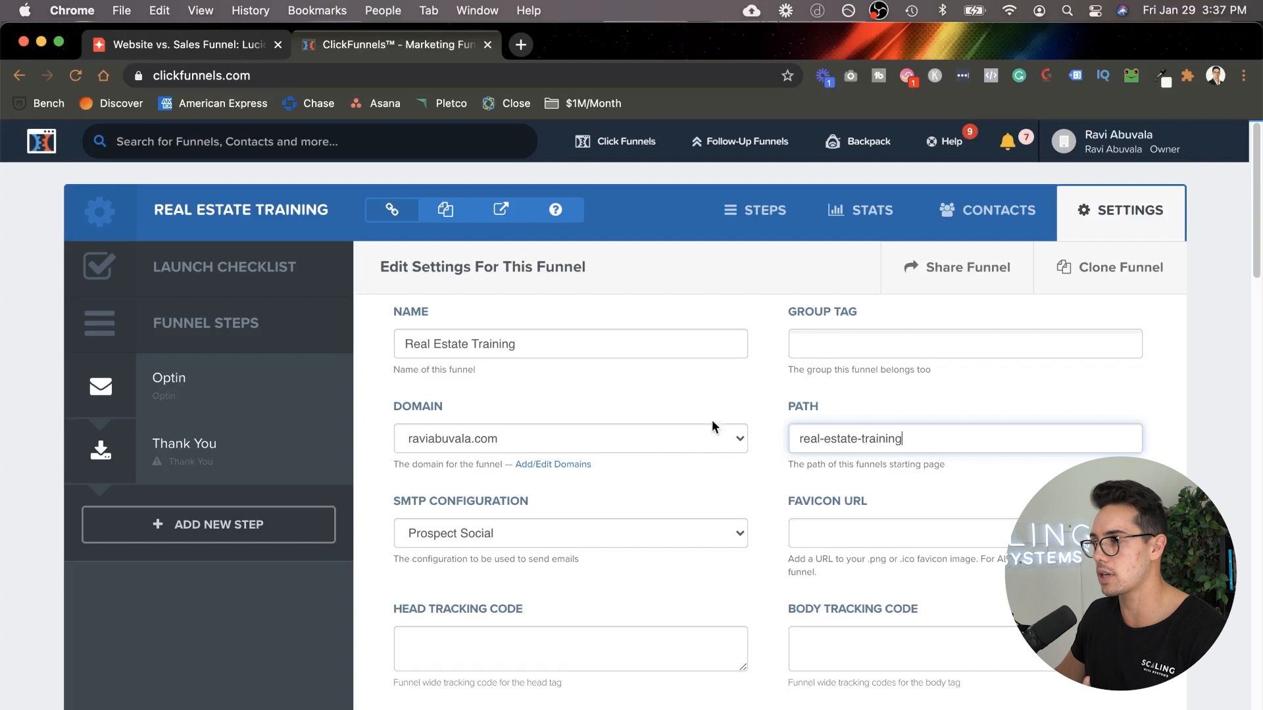
pyautogui.click(751, 409)
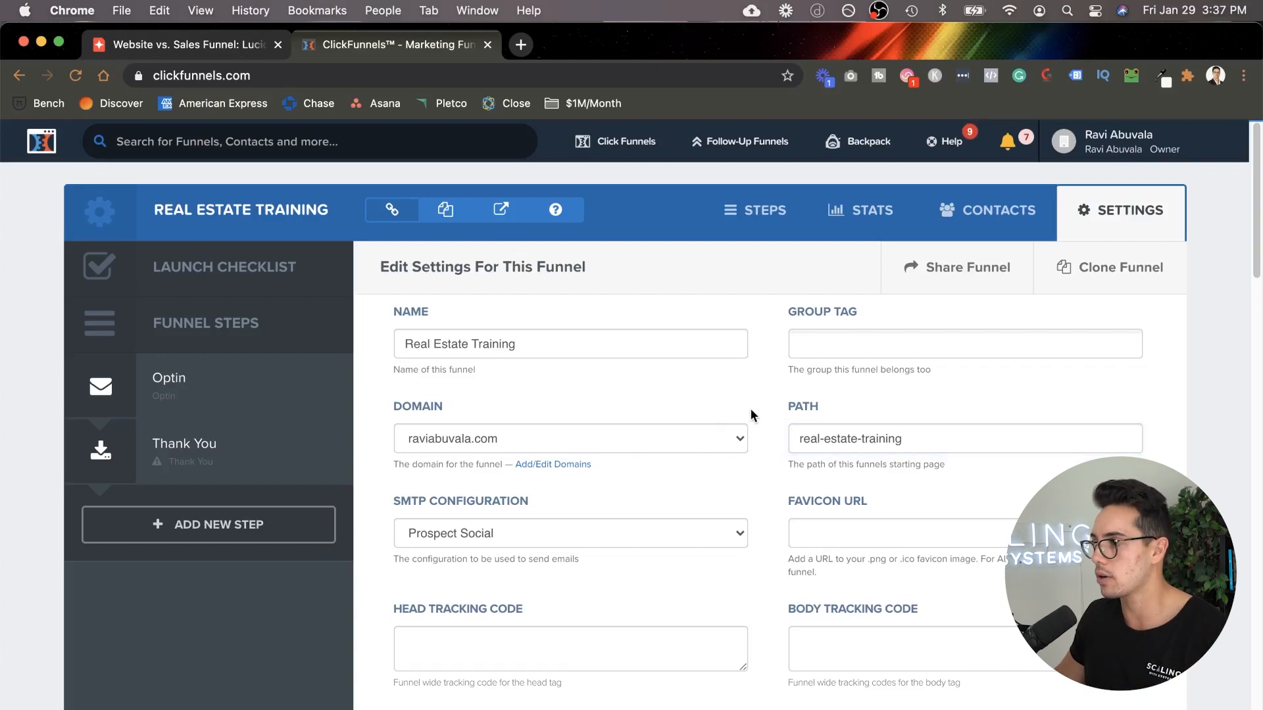
# Step: Search Google for "favicon generator" in a new browser tab and open realfavicongenerator.net
pyautogui.scroll(-1, 751, 409)
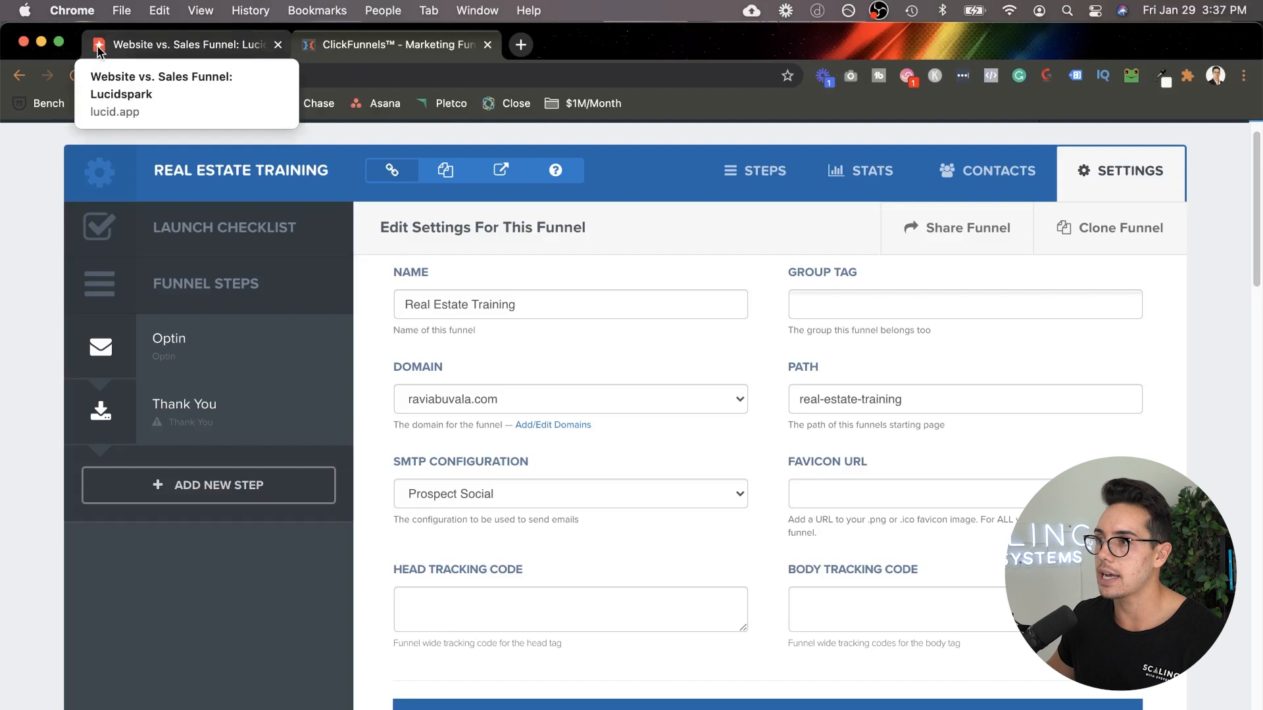
pyautogui.click(520, 45)
pyautogui.write('favcon')
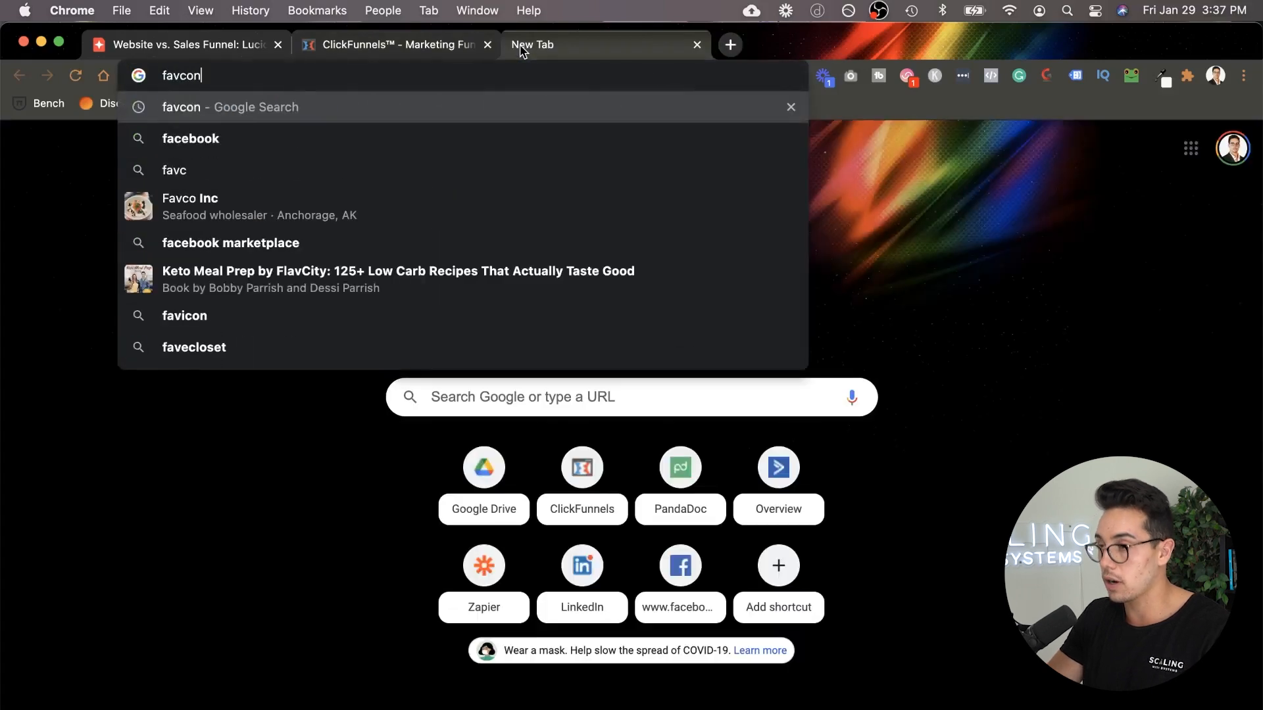
pyautogui.press('Down')
pyautogui.press('Return')
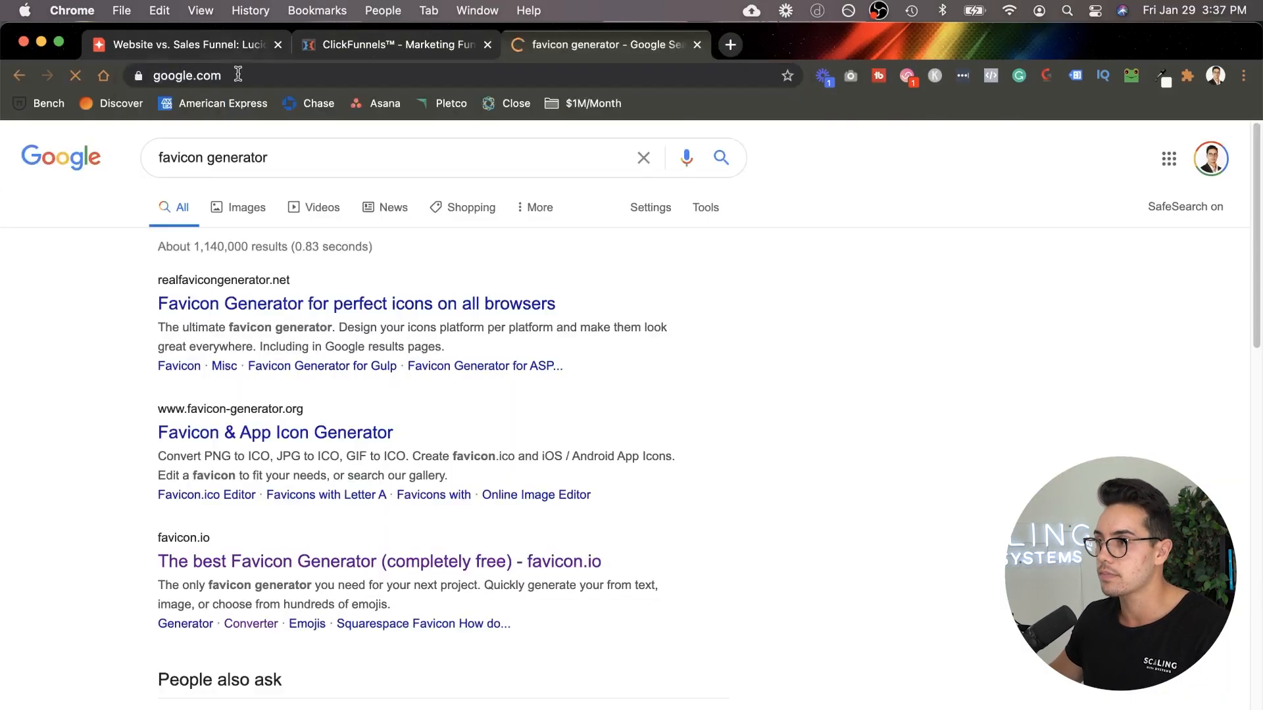
pyautogui.click(237, 307)
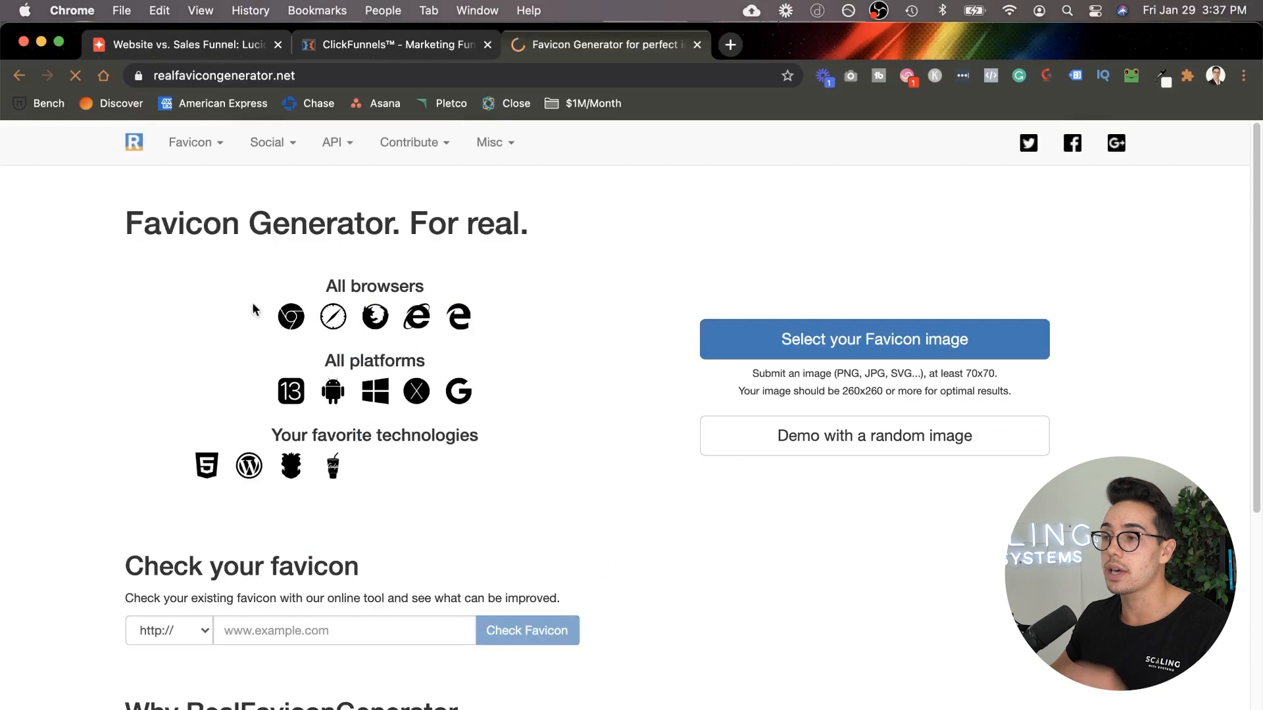
# Step: Upload an image from the desktop's Mil/Month folder to the favicon generator
pyautogui.click(873, 335)
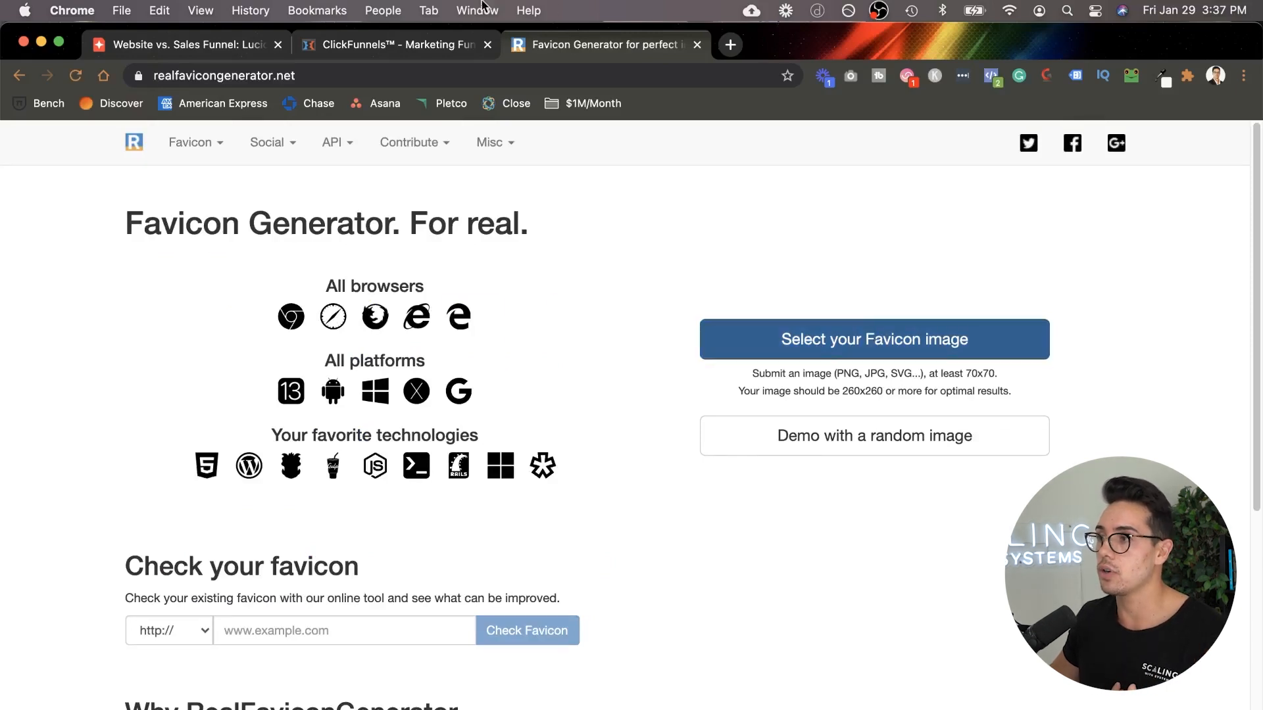
pyautogui.doubleClick(471, 335)
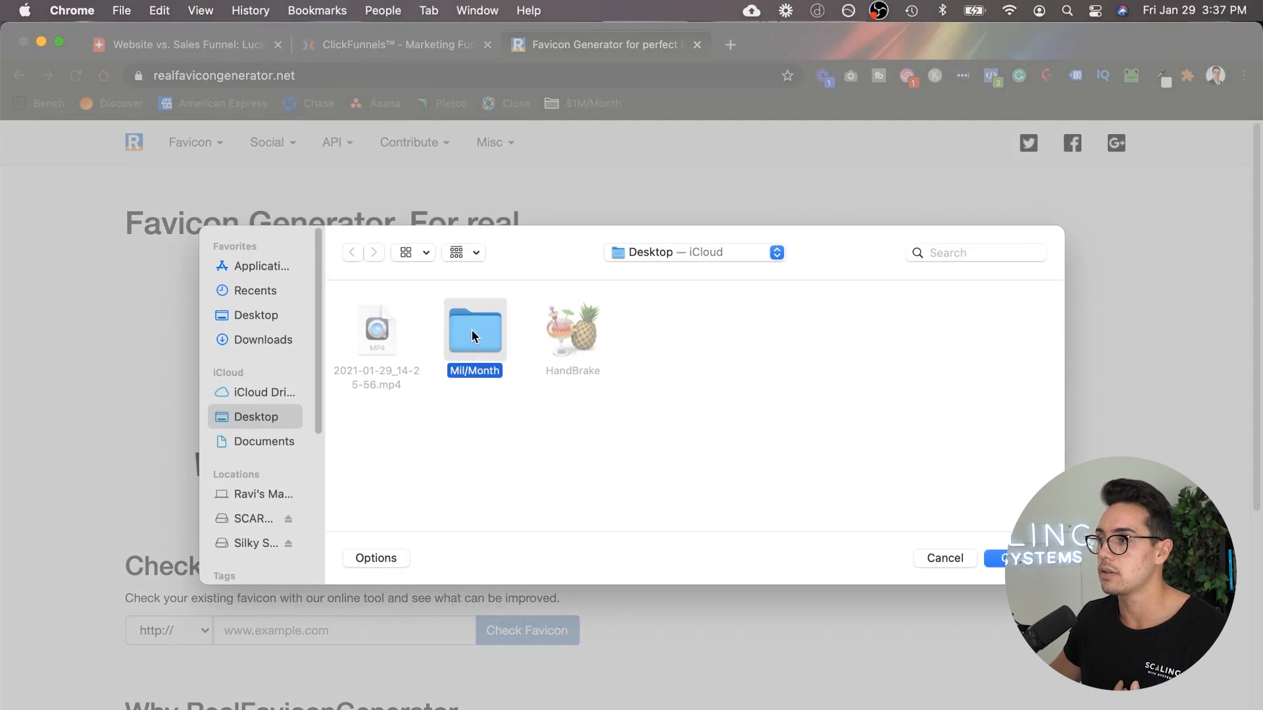
pyautogui.doubleClick(582, 341)
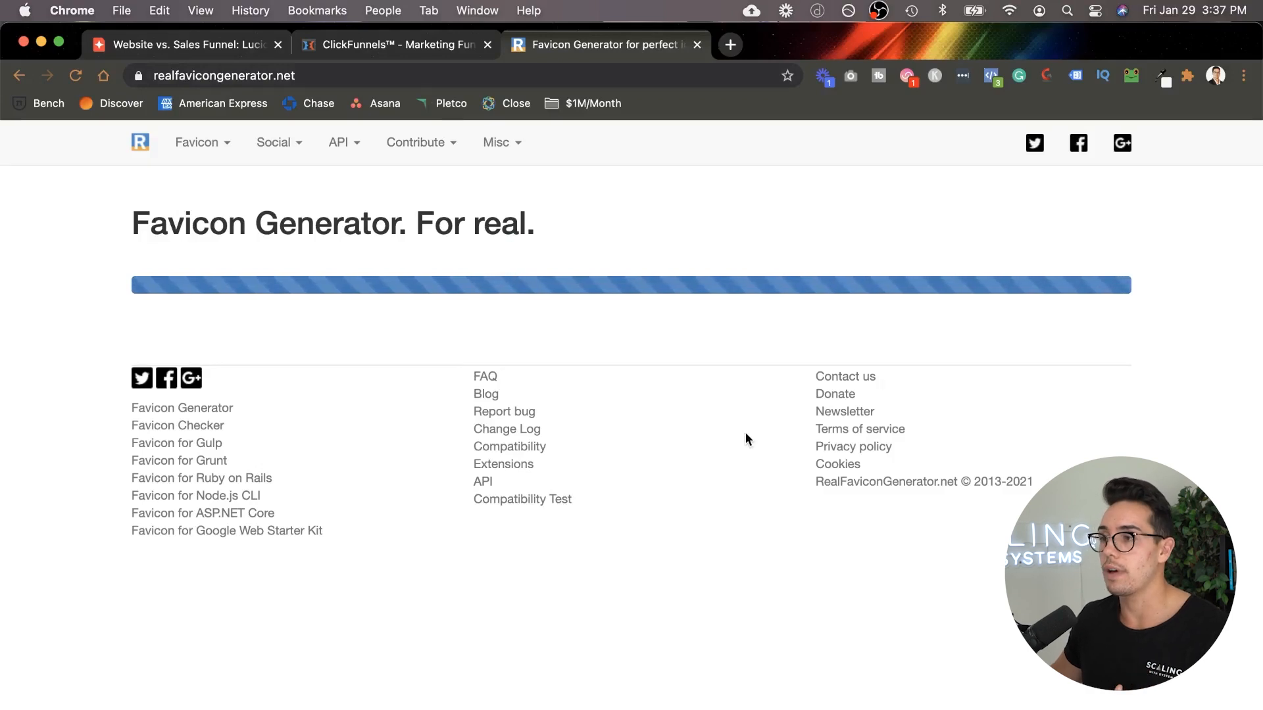
# Step: Review the favicon and tracking code settings of the Real Estate Training funnel in ClickFunnels, and reopen the Lucid sales funnel diagram
pyautogui.click(413, 48)
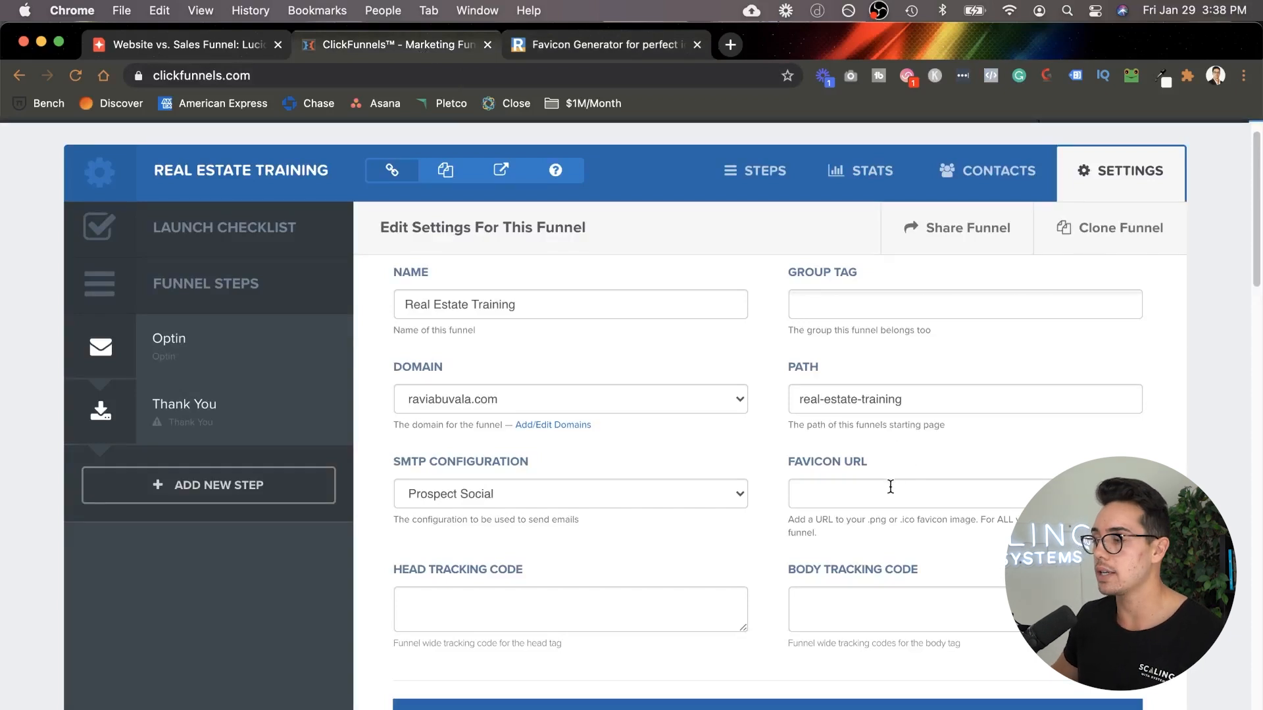
pyautogui.scroll(-1, 890, 486)
pyautogui.scroll(-5, 920, 488)
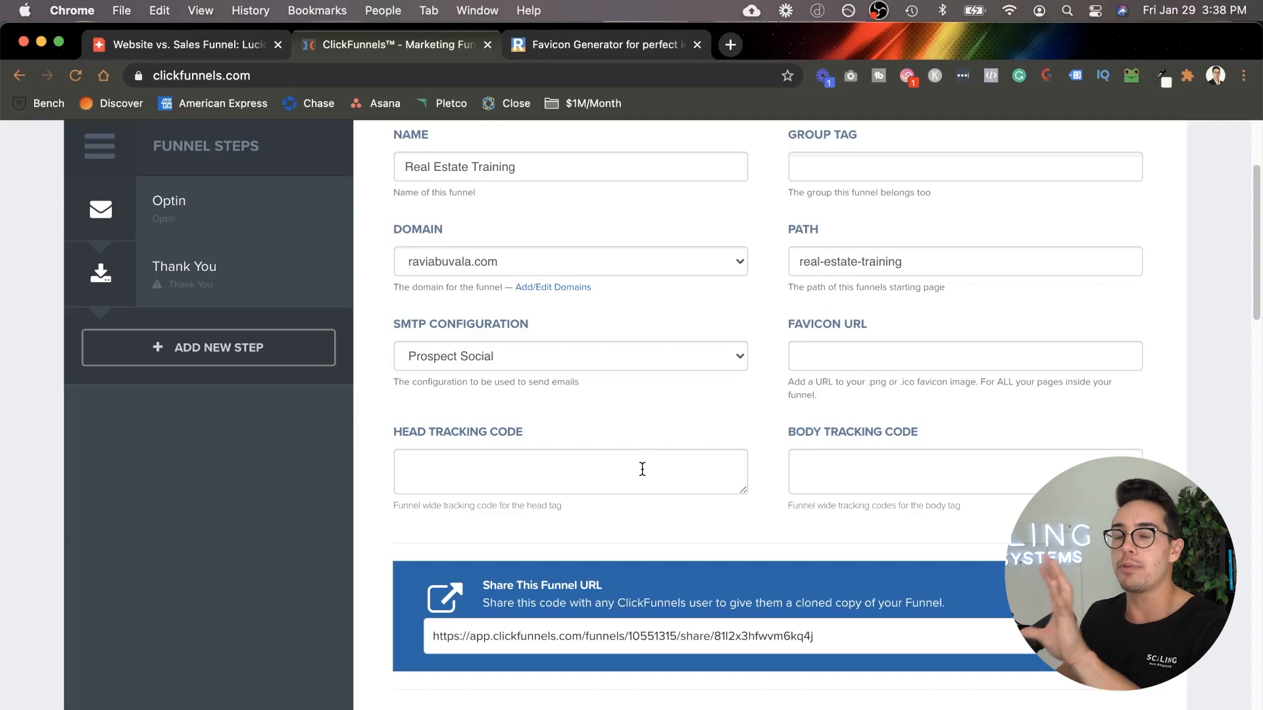
pyautogui.click(192, 43)
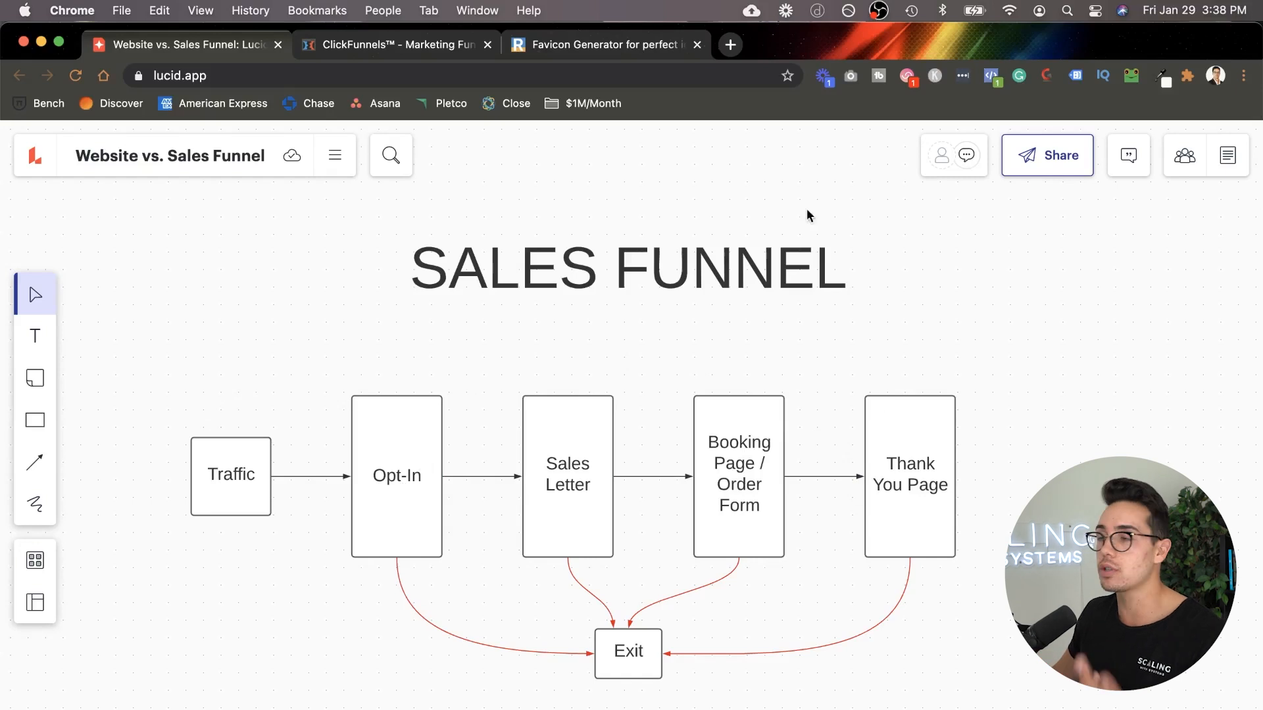
# Step: Return to ClickFunnels, review the Real Estate Training funnel's Stripe, Zapier and webhook integration settings, and save the funnel settings
pyautogui.click(402, 45)
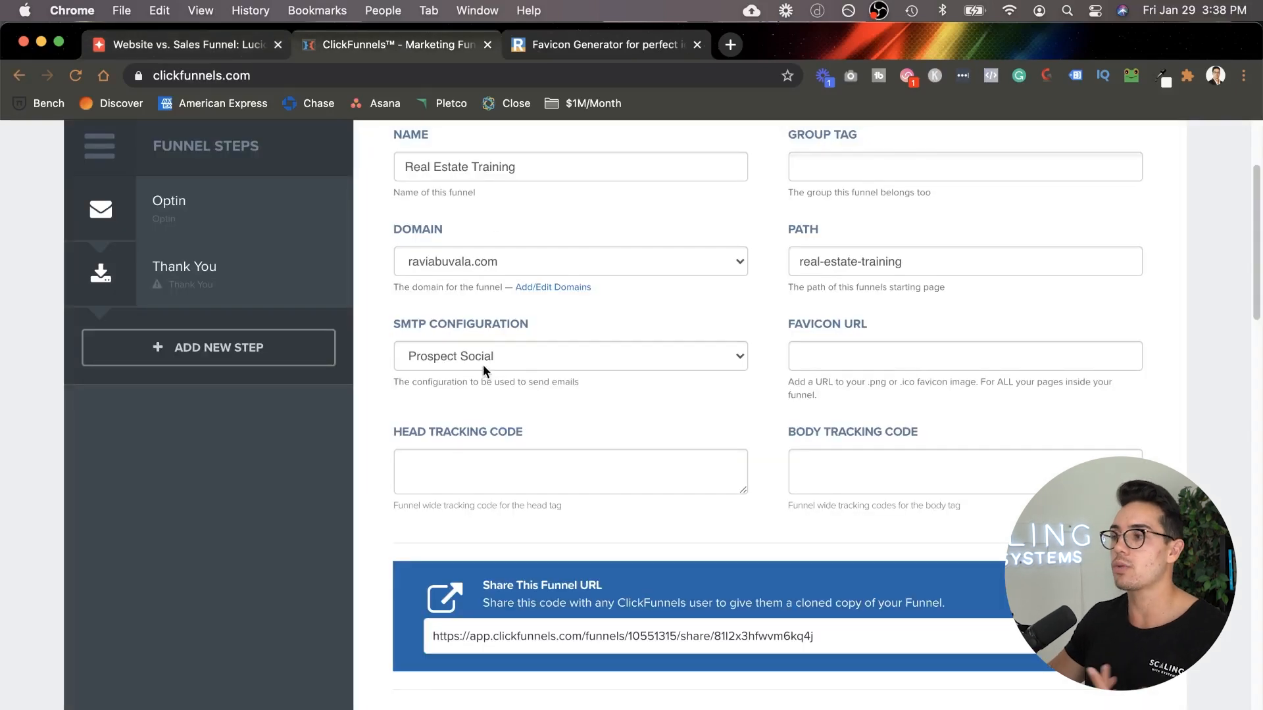
pyautogui.scroll(-7, 677, 424)
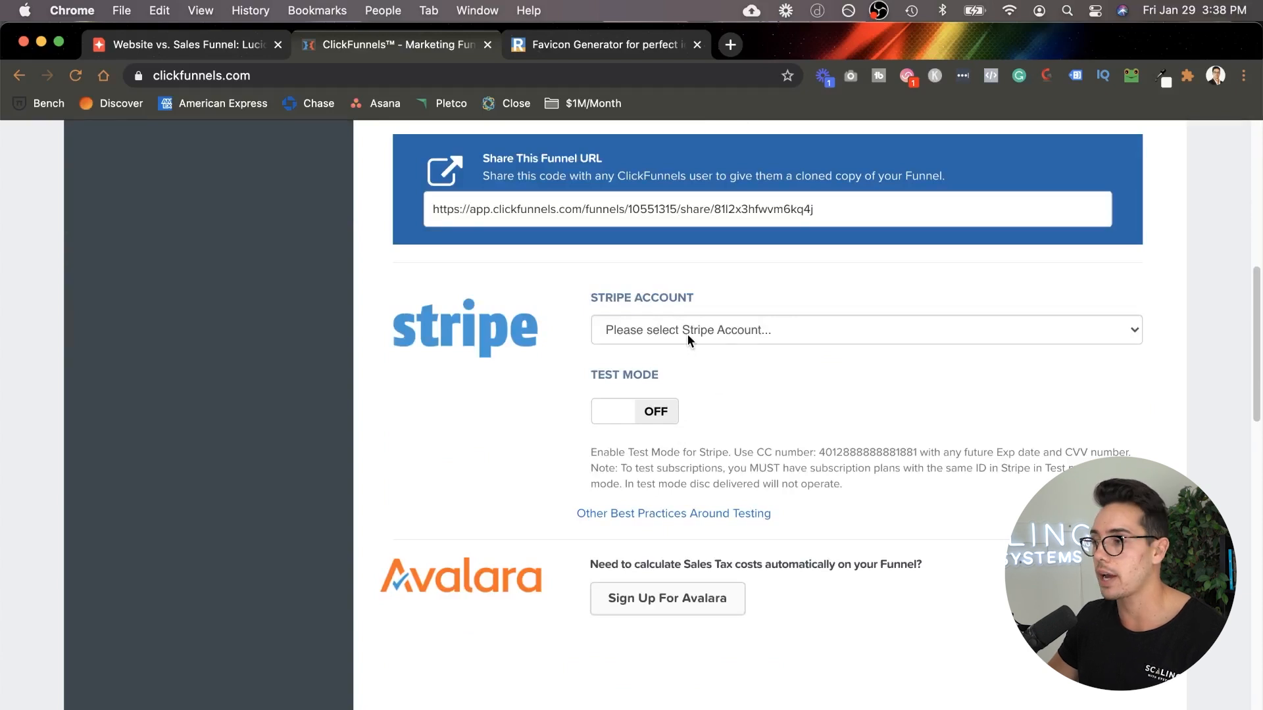
pyautogui.scroll(-8, 688, 335)
pyautogui.scroll(-5, 688, 334)
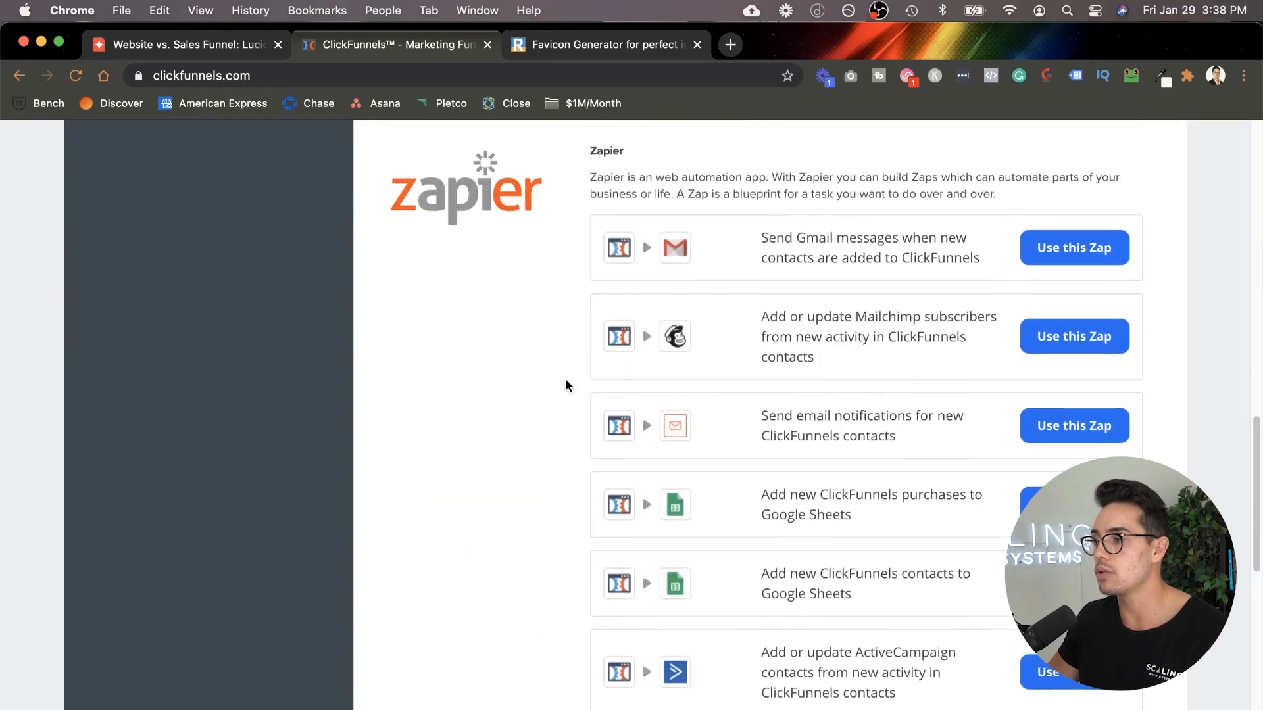
pyautogui.scroll(2, 565, 377)
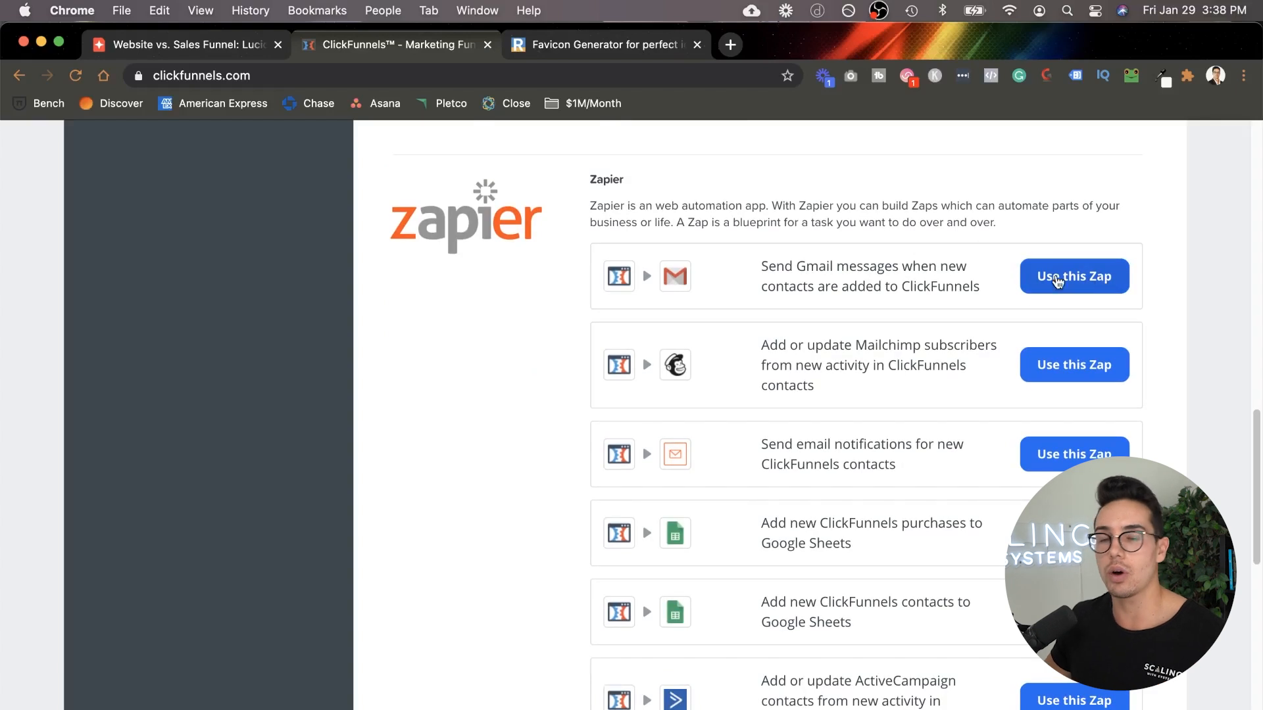
pyautogui.scroll(-13, 920, 519)
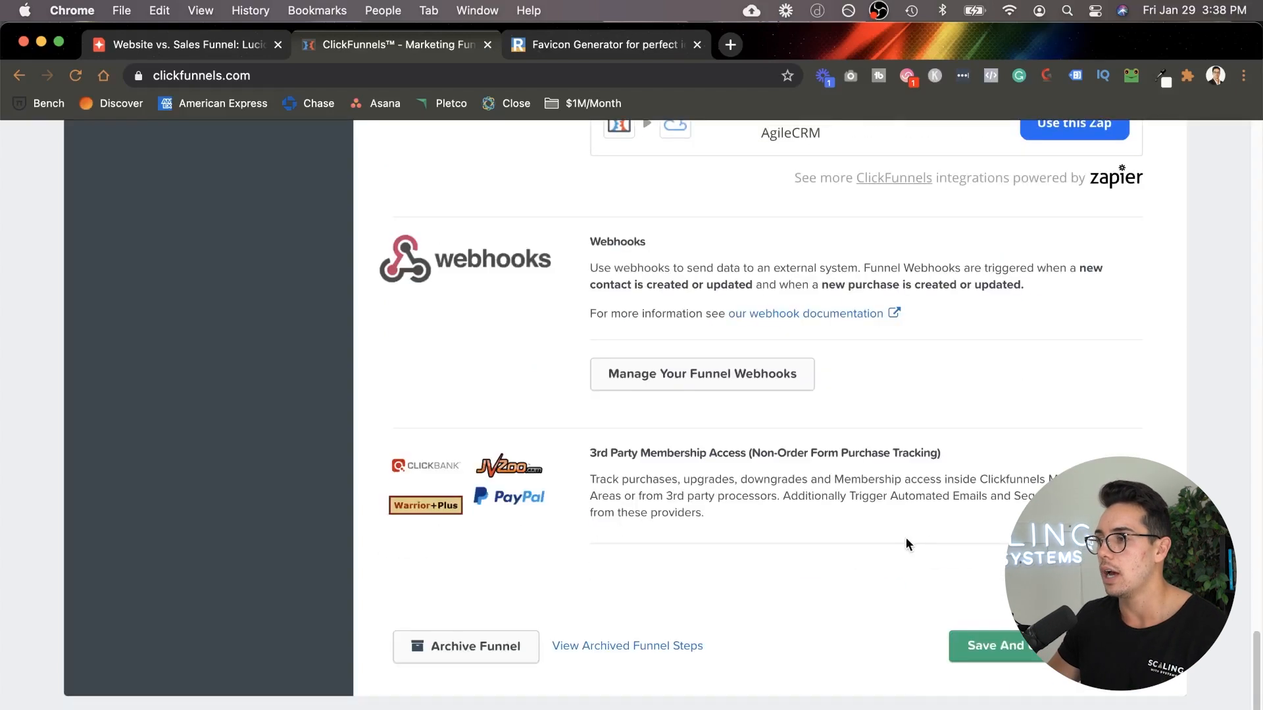
pyautogui.click(1047, 646)
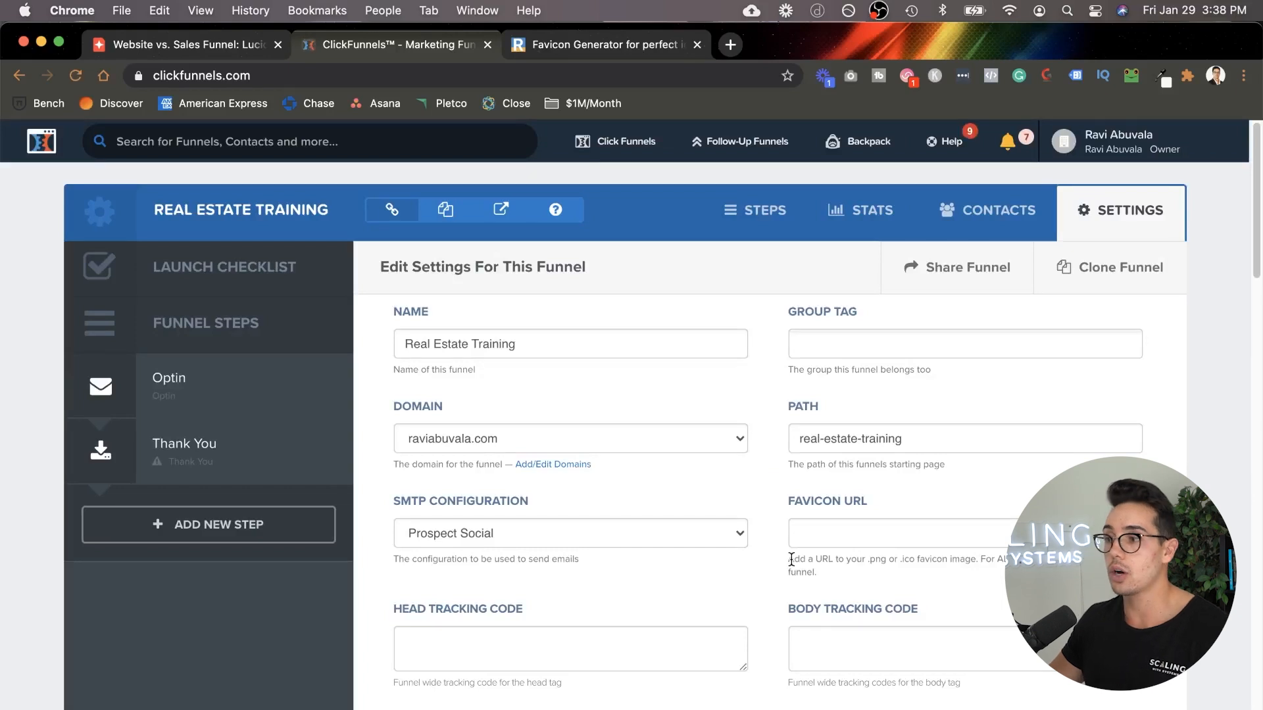
# Step: Look through the funnel's steps, stats and contacts, and return to the overview of the Optin step
pyautogui.click(765, 209)
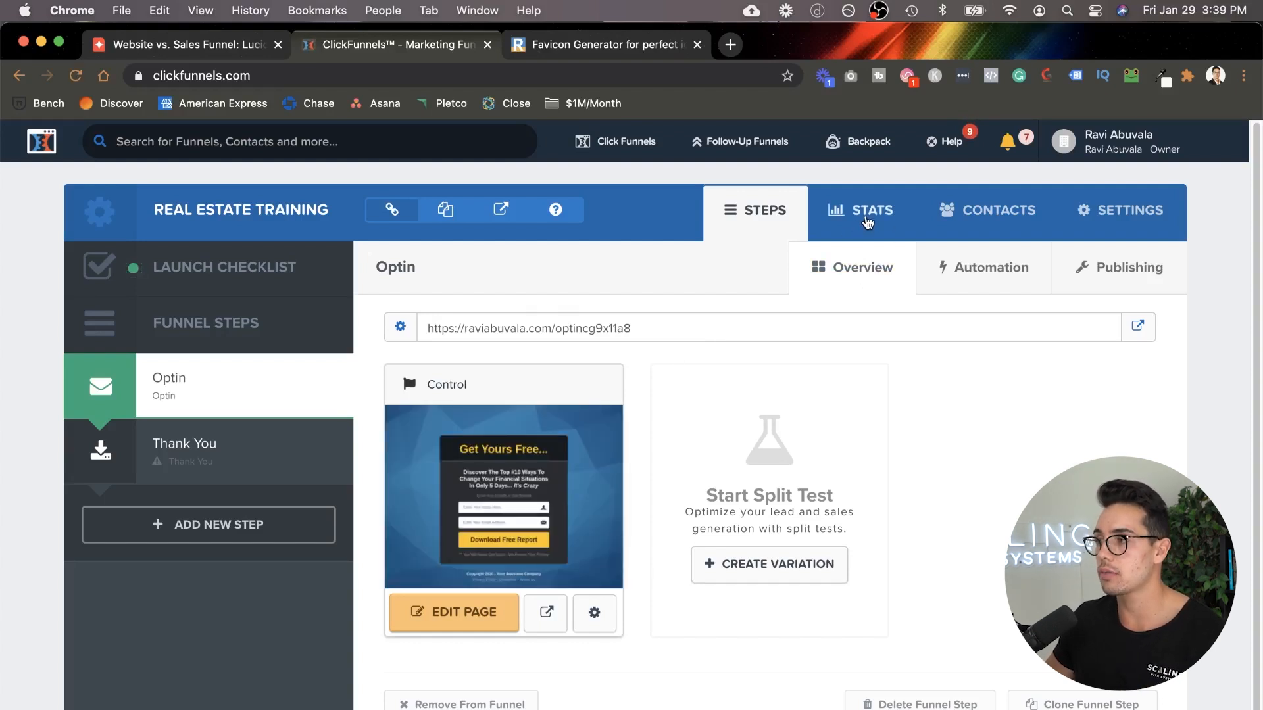
pyautogui.click(868, 222)
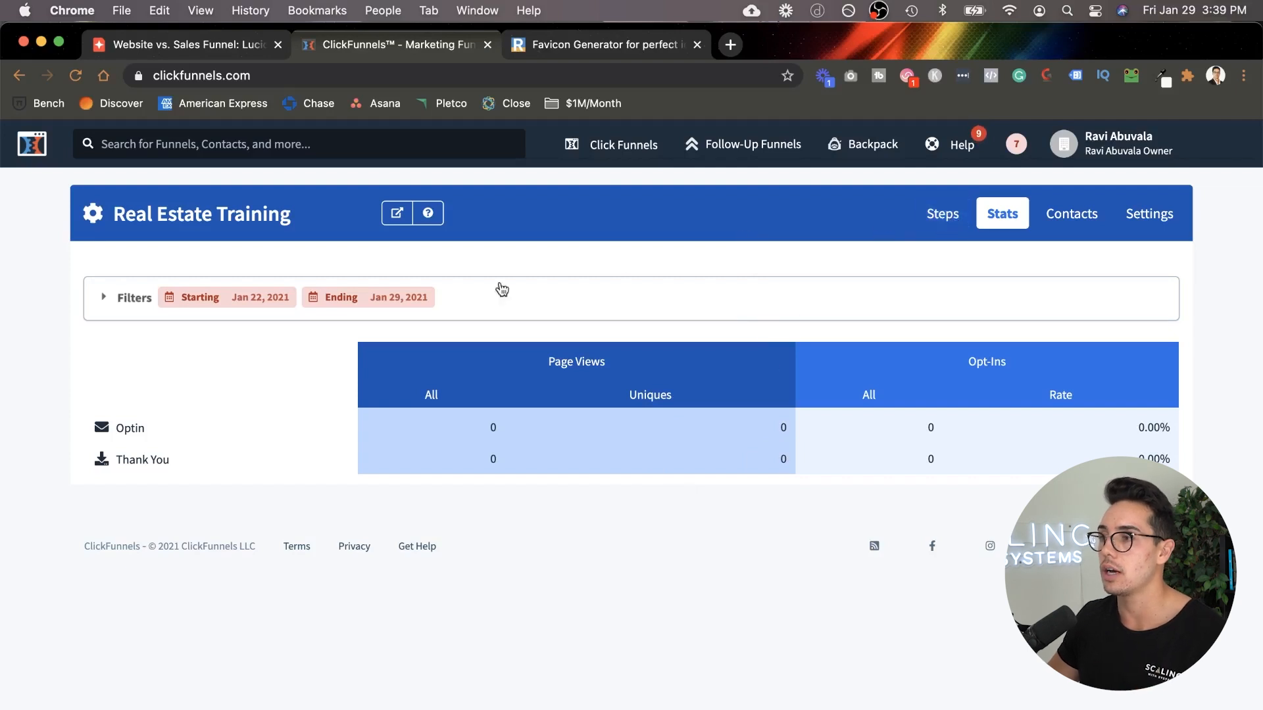
pyautogui.click(1051, 228)
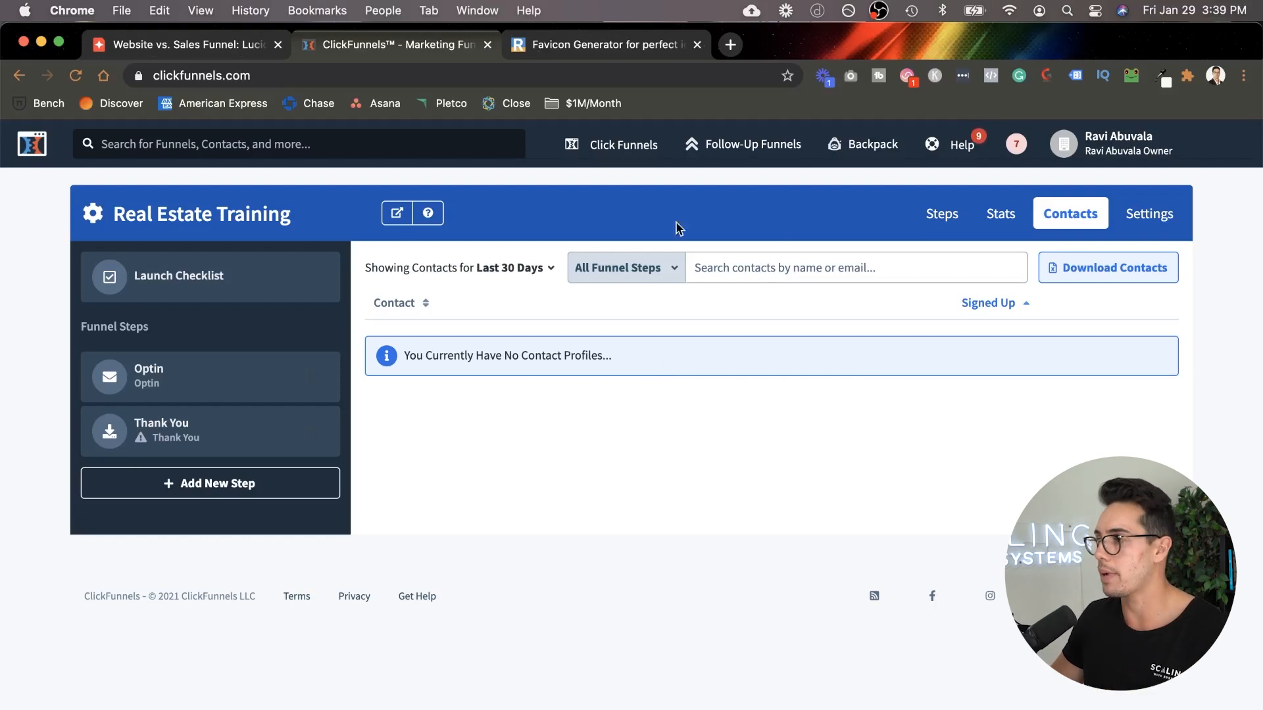
pyautogui.click(937, 217)
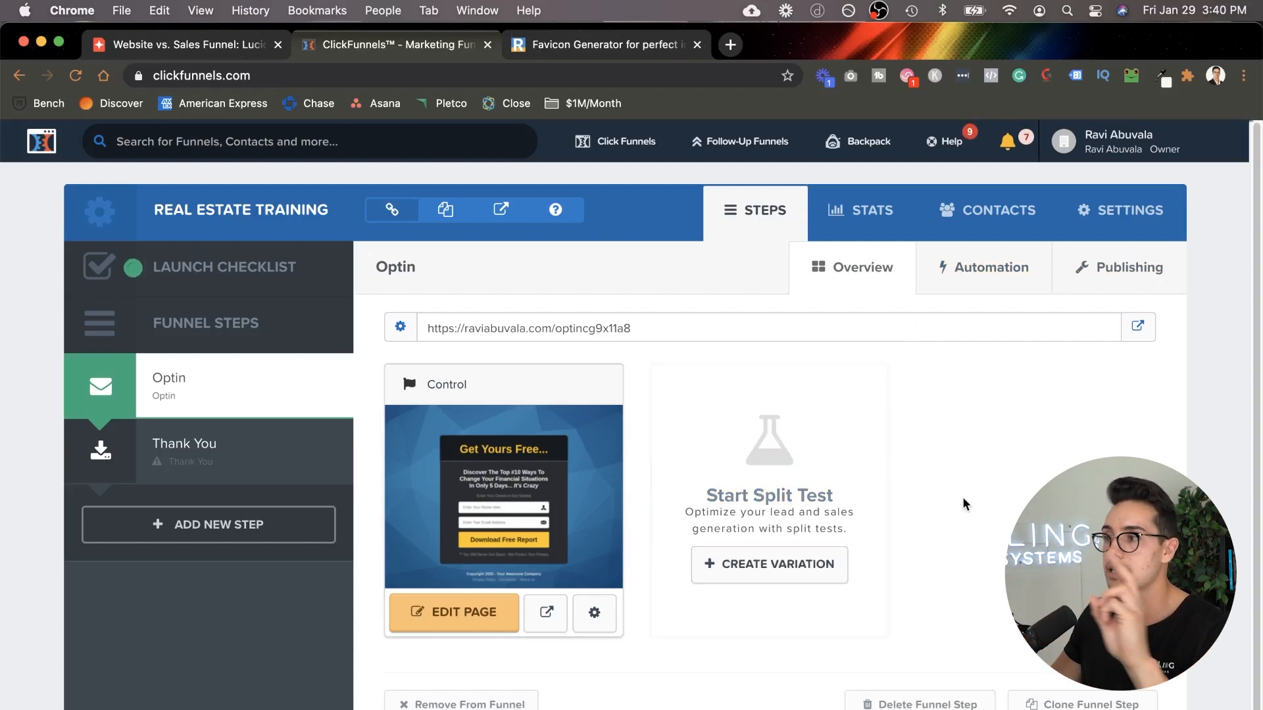
# Step: Set the Optin funnel step's path to opt-in-training in its publishing settings and update the step
pyautogui.doubleClick(539, 327)
pyautogui.click(944, 457)
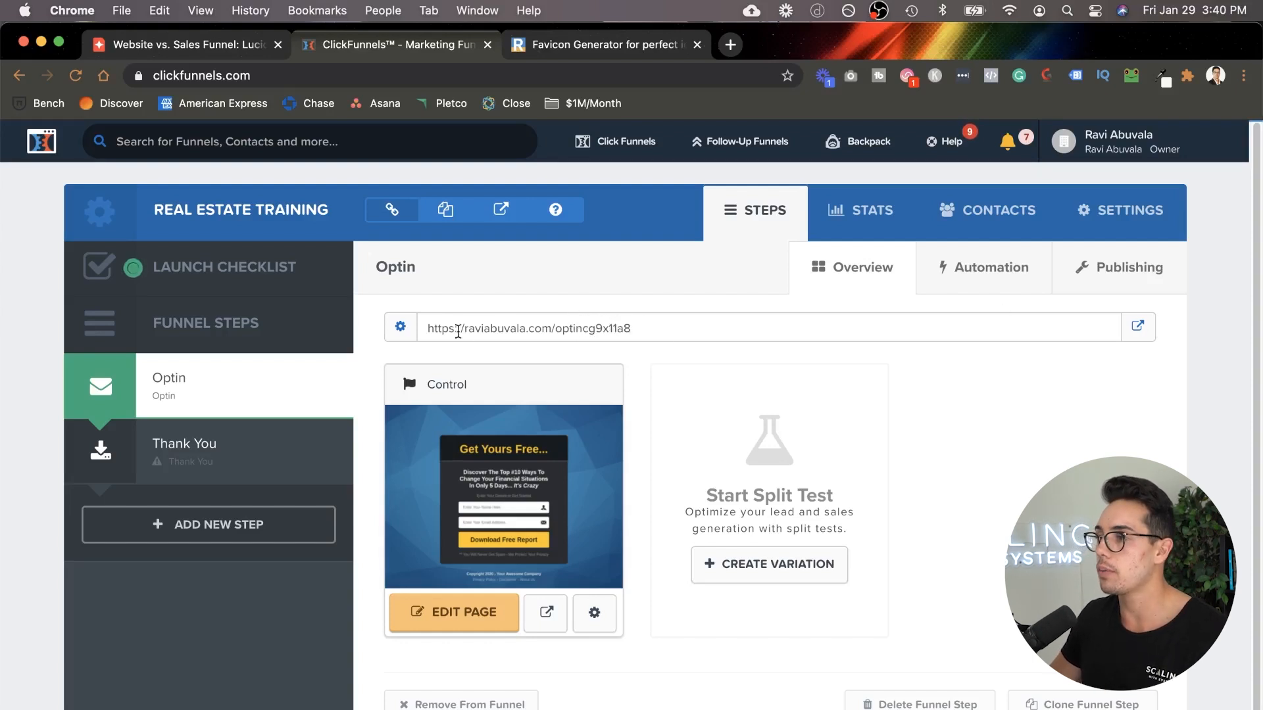
pyautogui.click(399, 329)
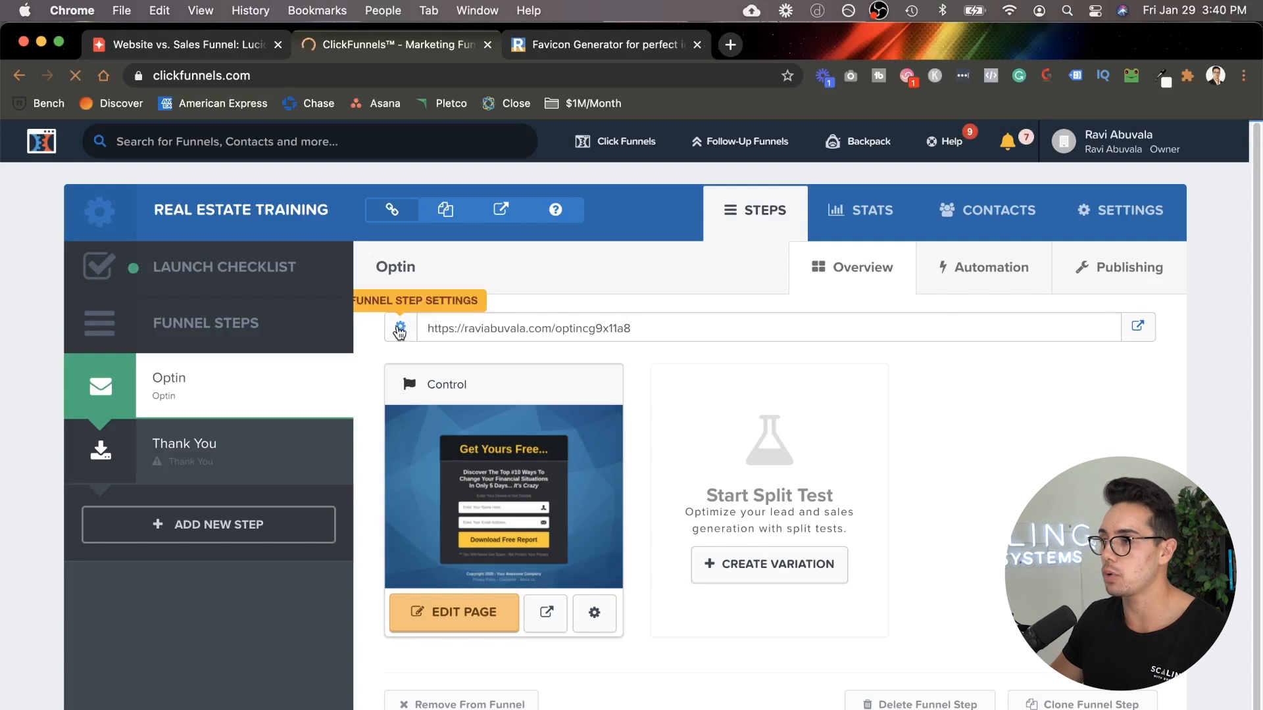
pyautogui.doubleClick(873, 353)
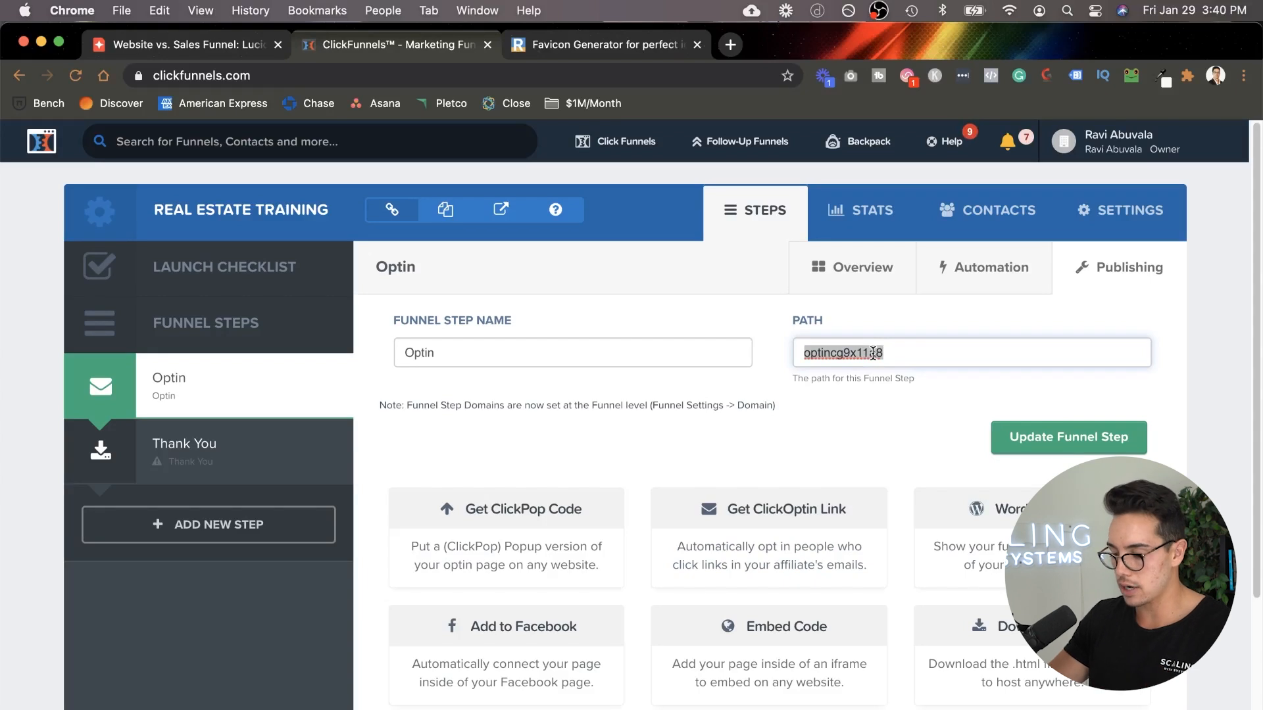
pyautogui.write('opt-in-training')
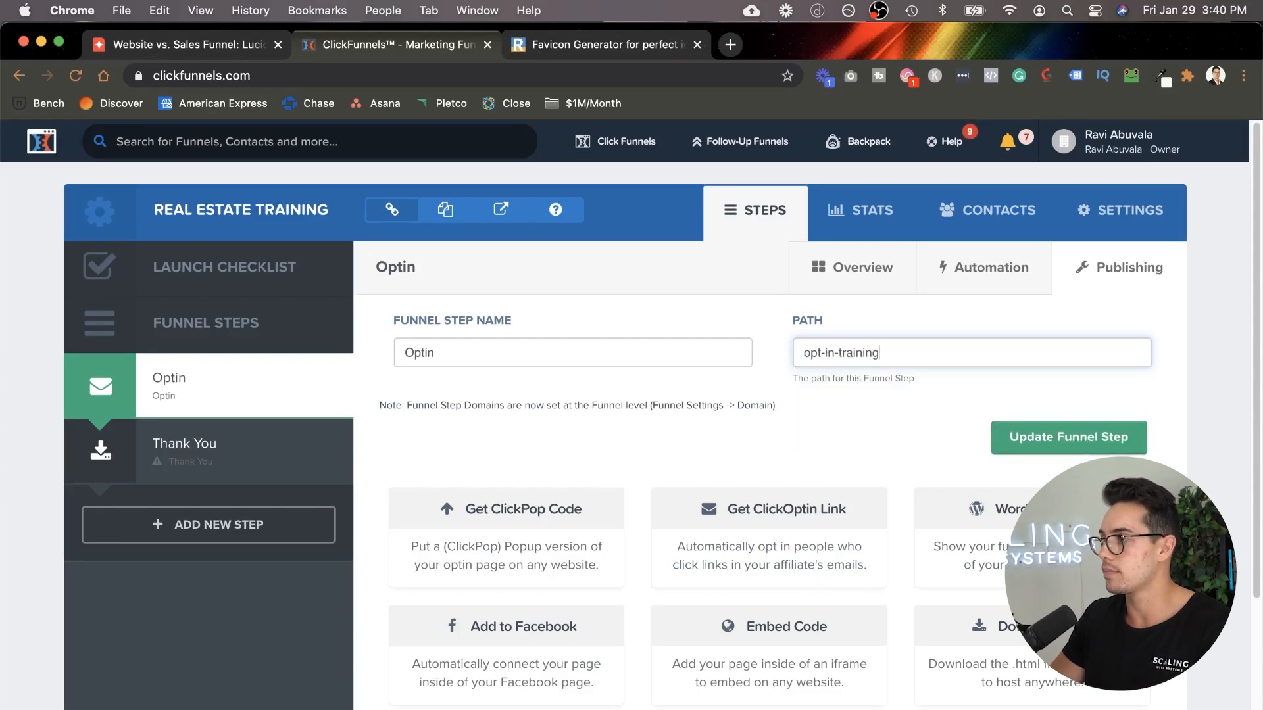
pyautogui.click(1049, 431)
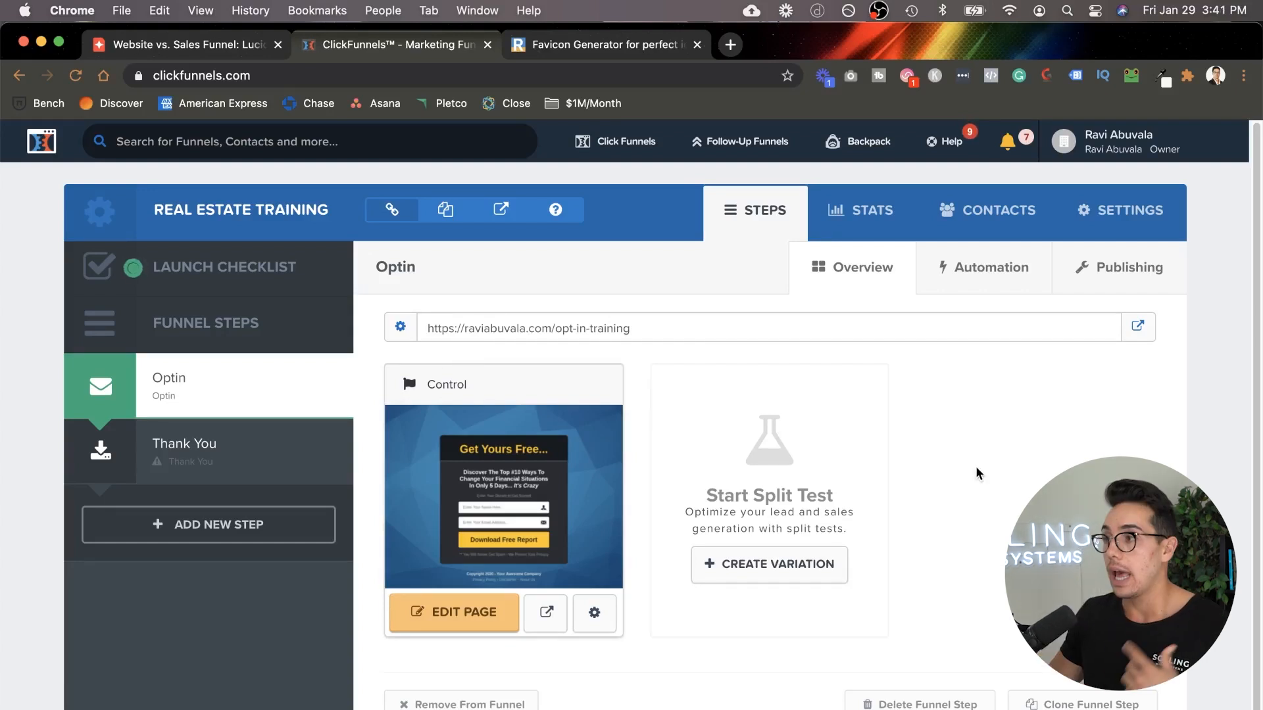
# Step: Close the favicon generator page and update the Optin control page's path to opt-in-v1
pyautogui.click(696, 44)
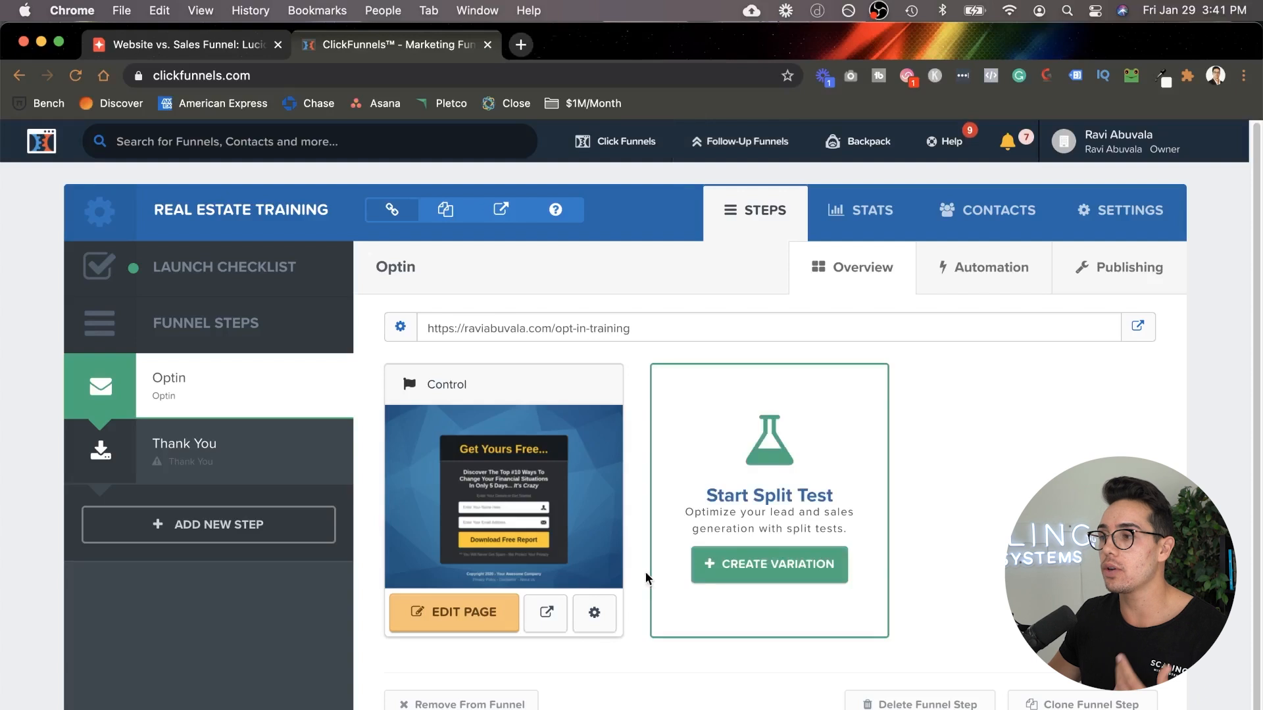
pyautogui.click(609, 628)
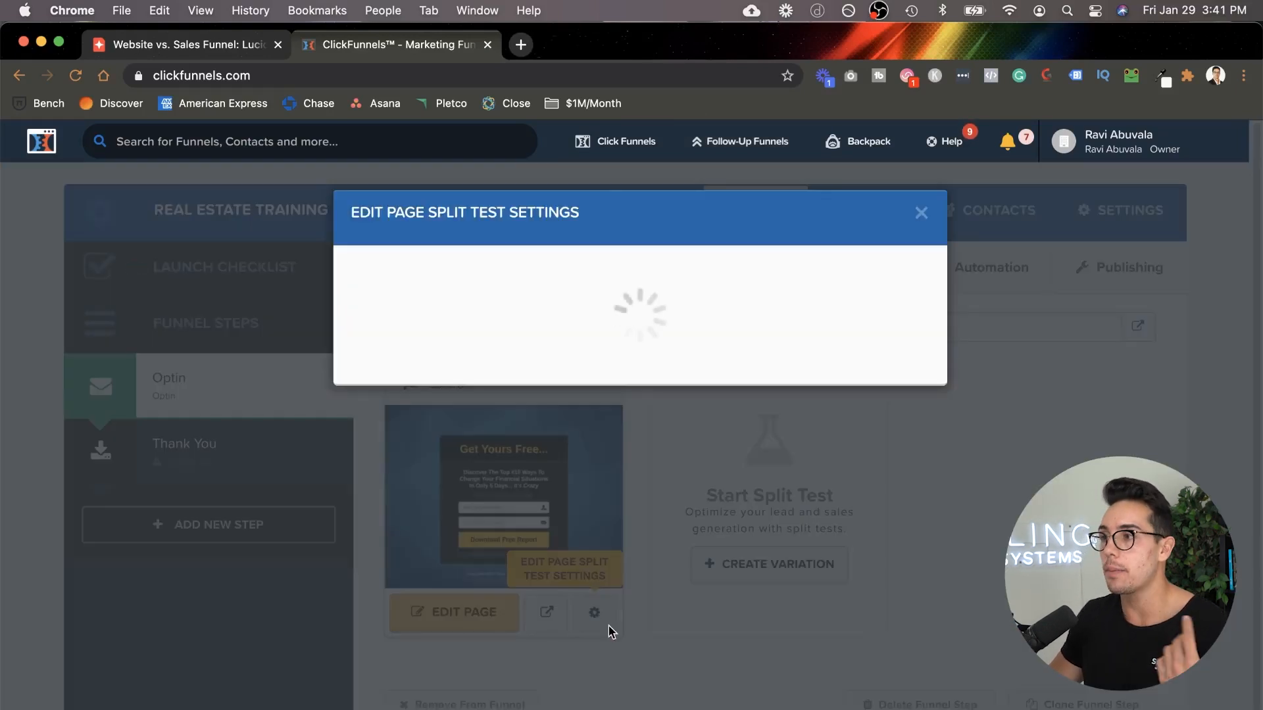
pyautogui.doubleClick(498, 413)
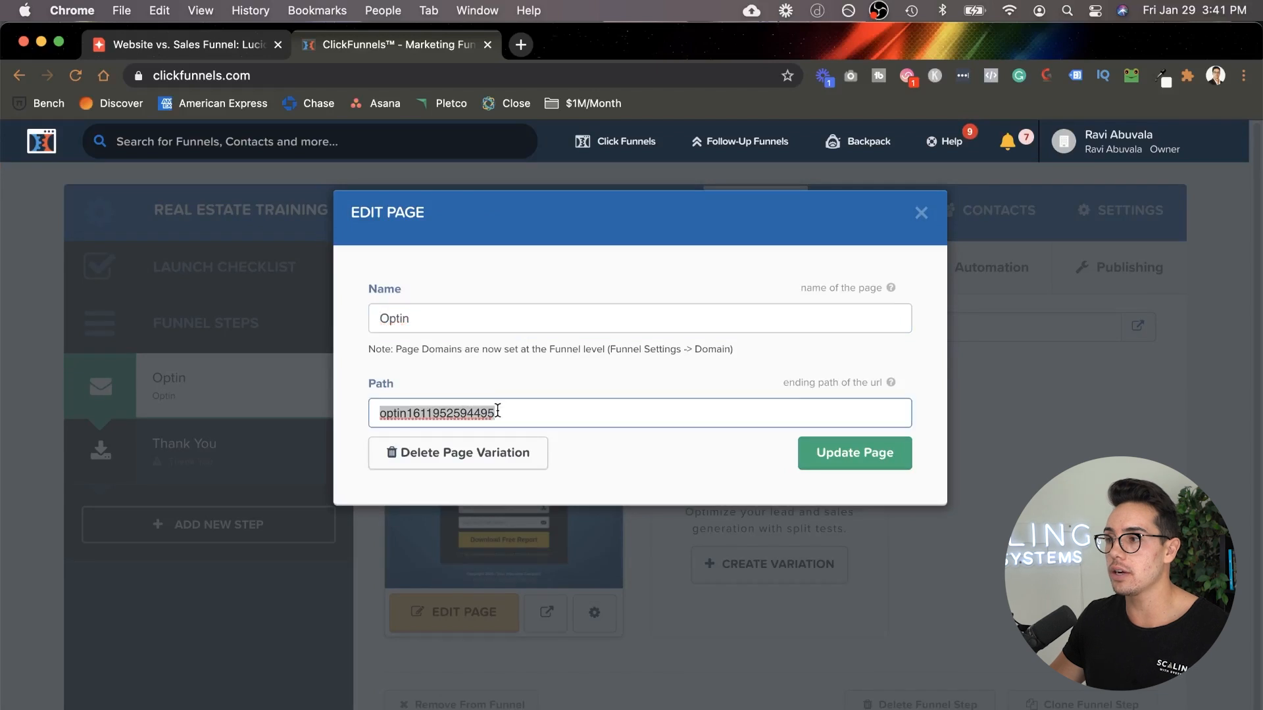
pyautogui.write('opt-in')
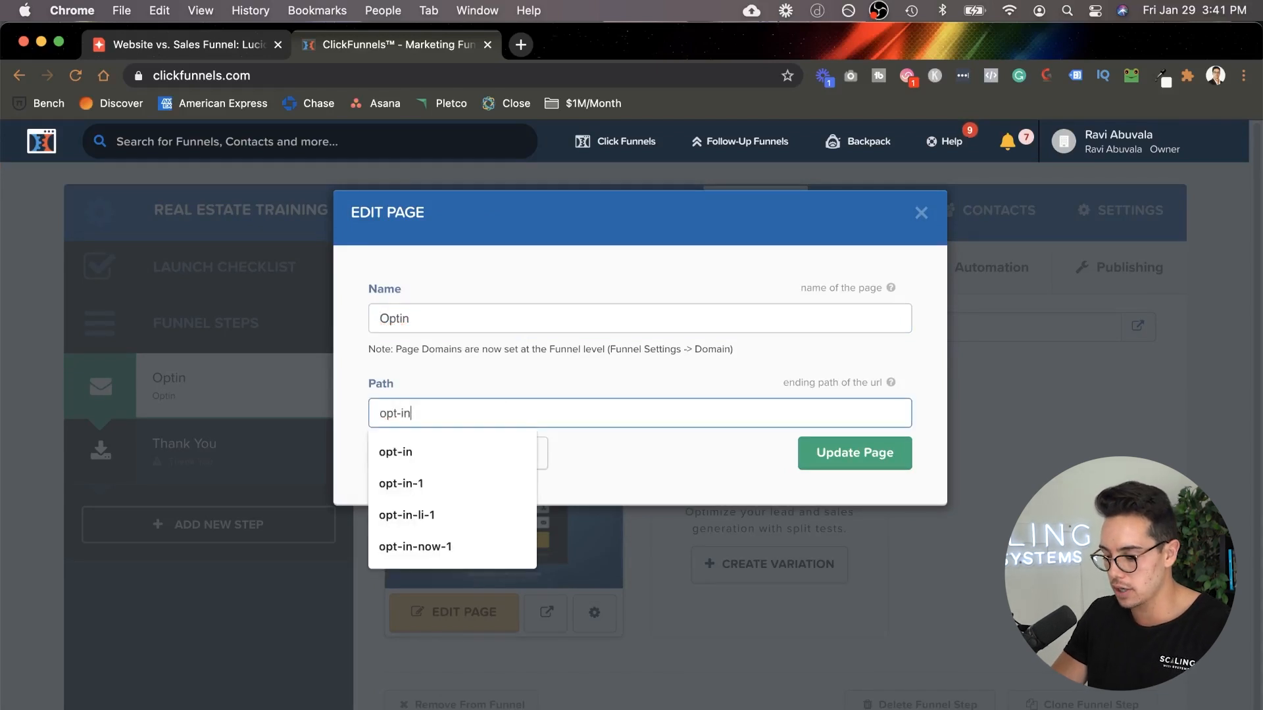
pyautogui.write('-v1')
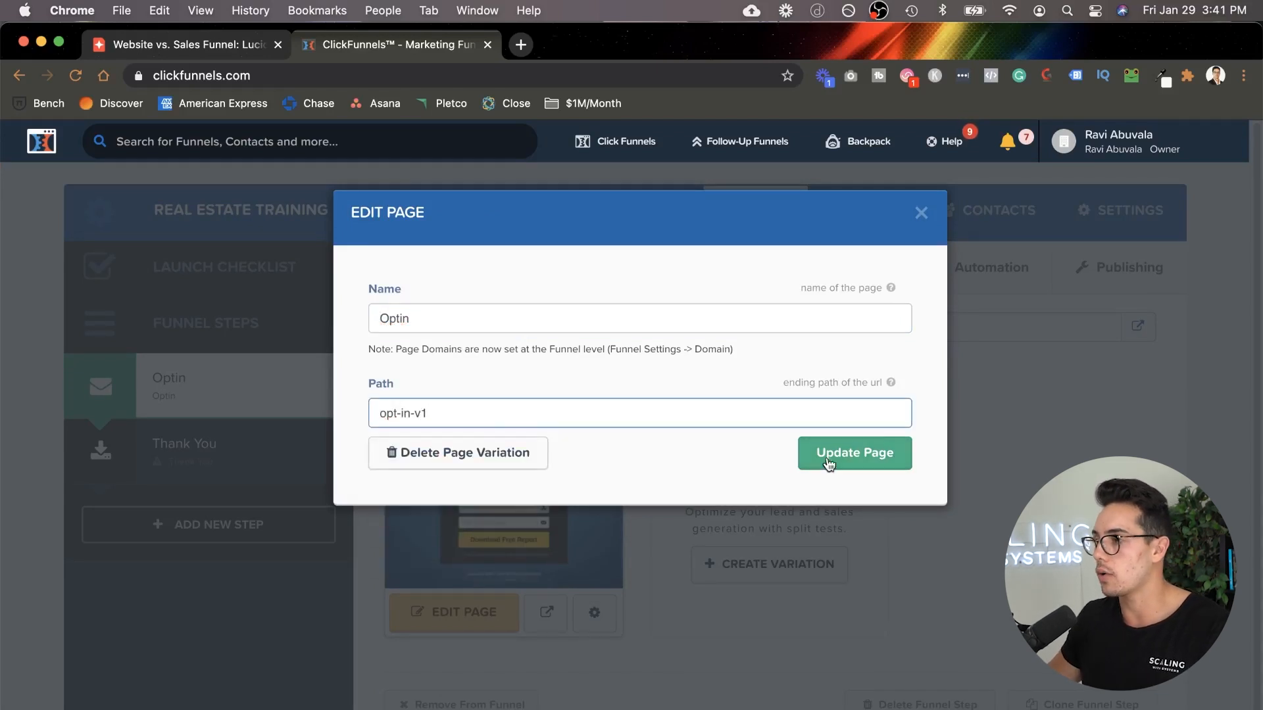
pyautogui.click(856, 447)
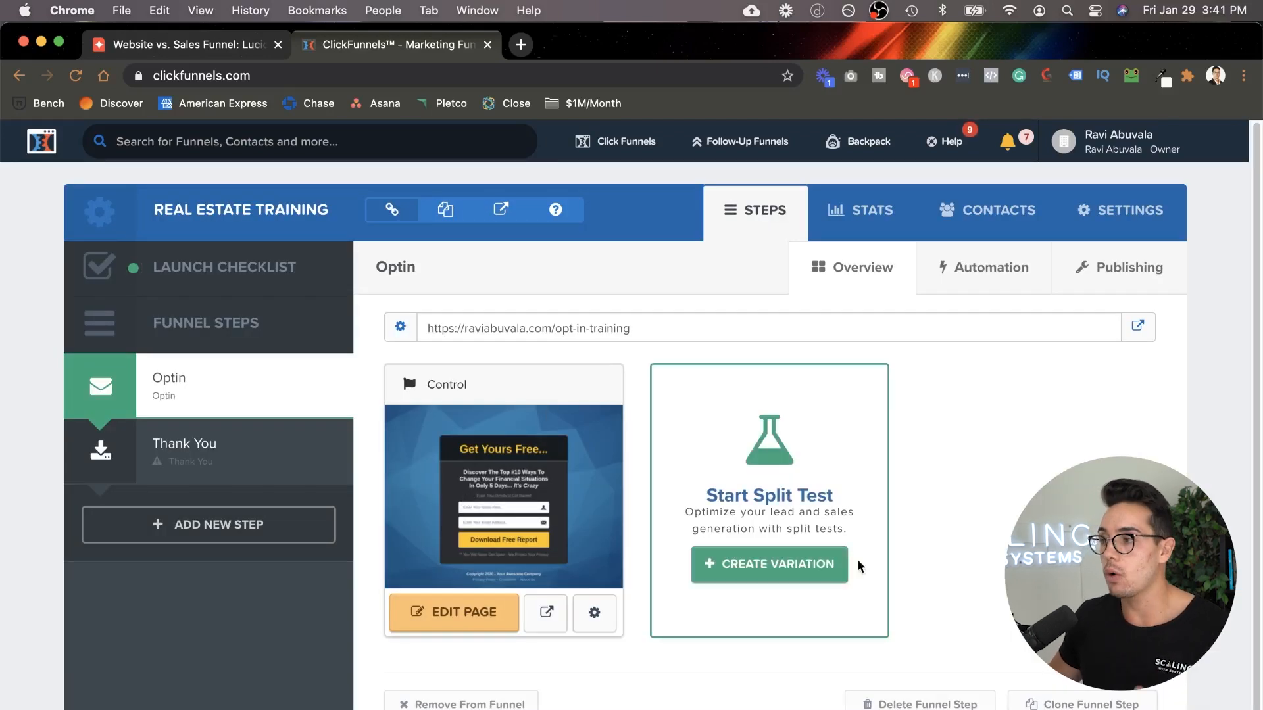
# Step: Create a split test variation duplicated from the Optin page and apply a traffic split of 51% control and 49% variation
pyautogui.click(815, 577)
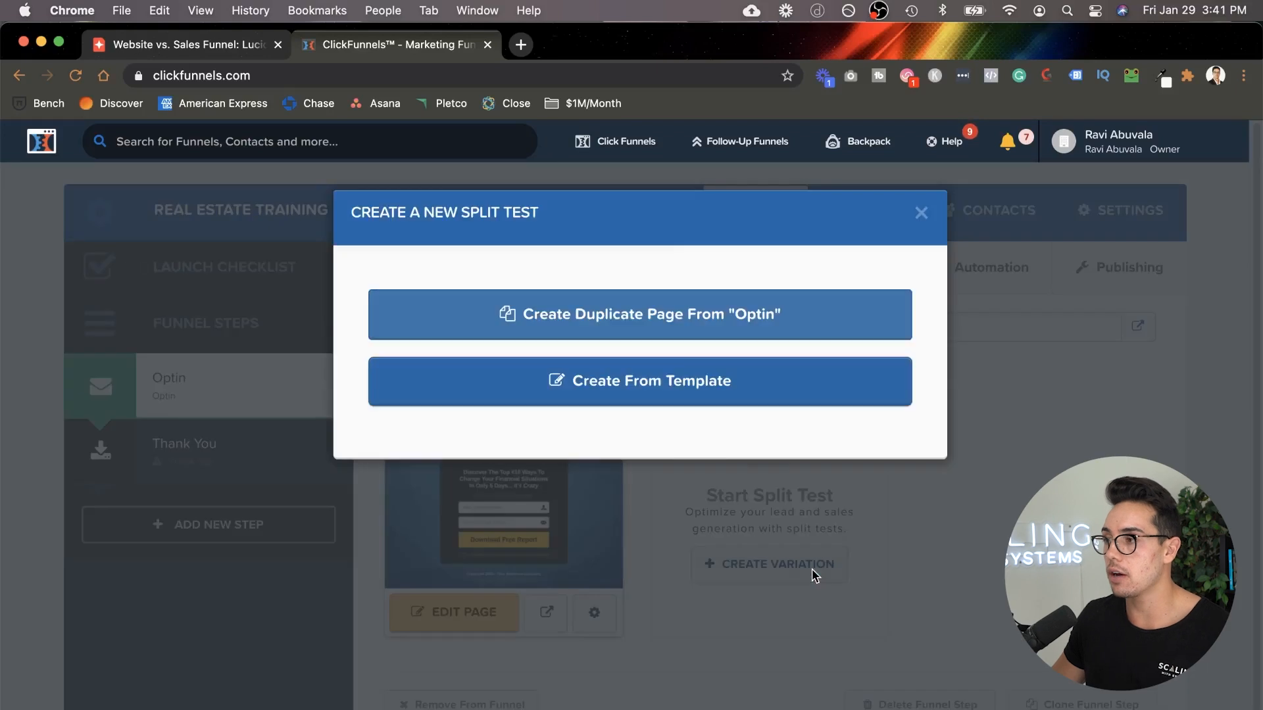
pyautogui.click(672, 316)
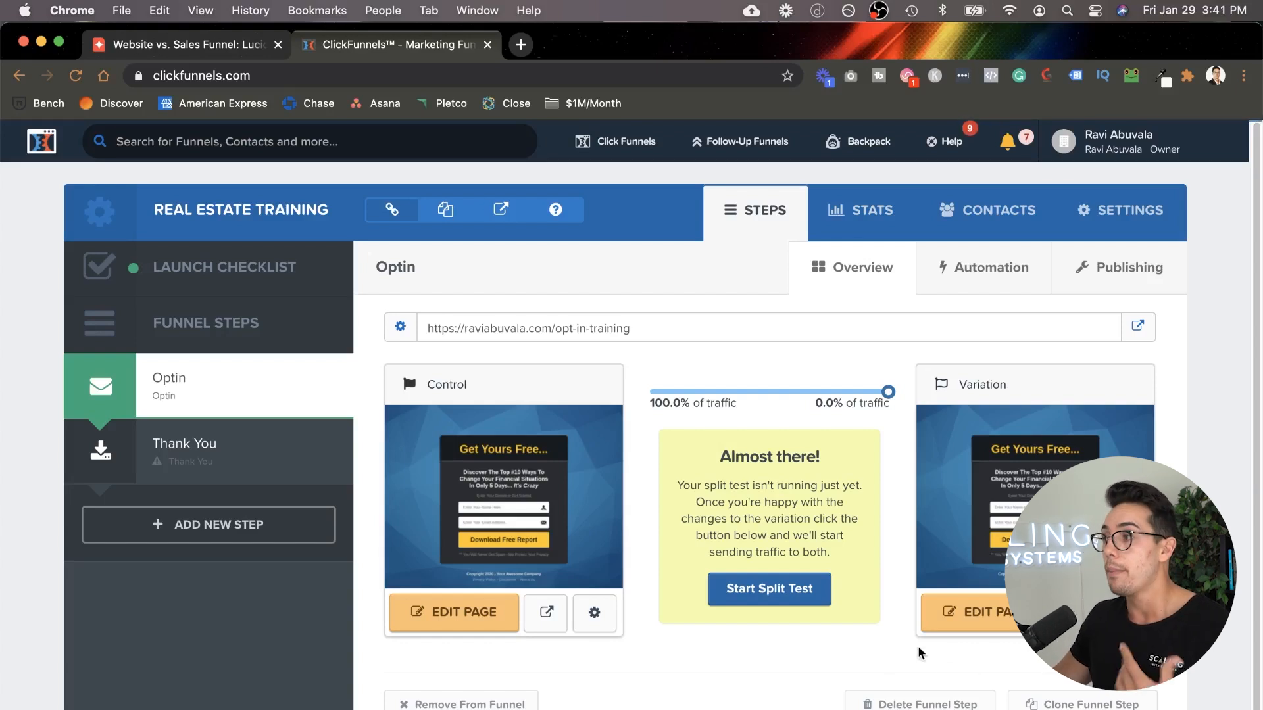
pyautogui.moveTo(1067, 422)
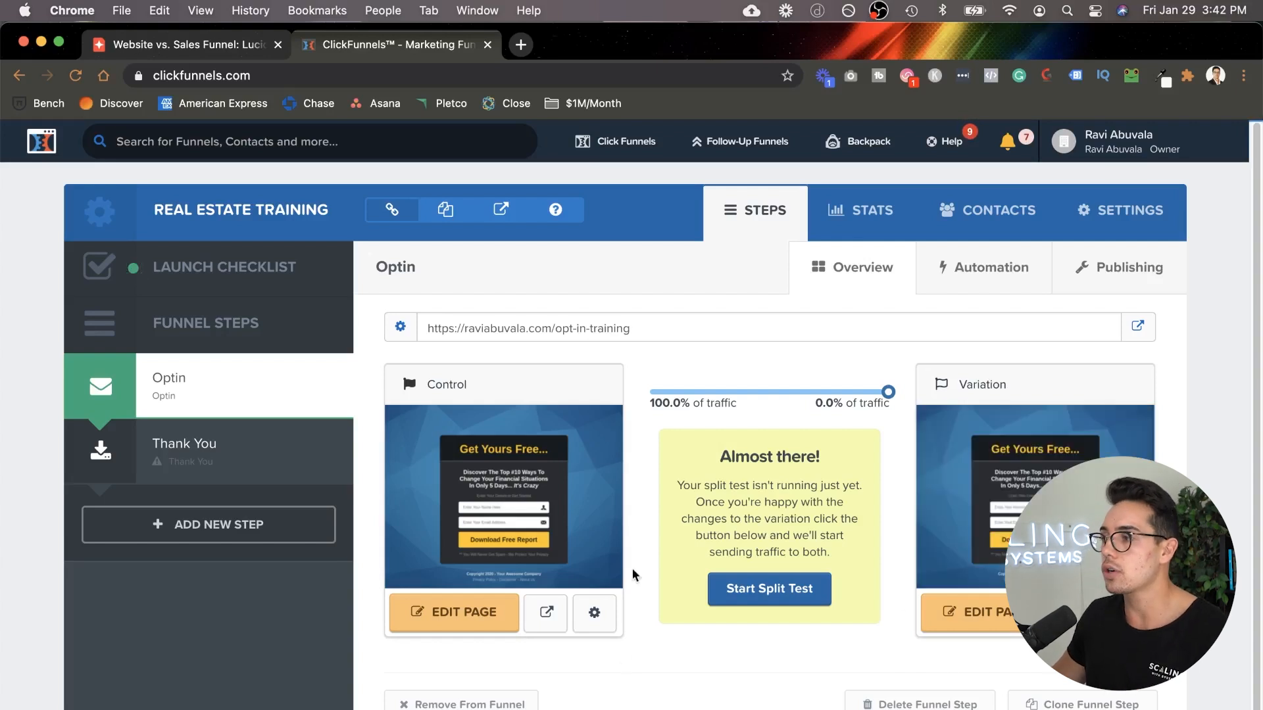
pyautogui.moveTo(888, 392); pyautogui.dragTo(772, 392)
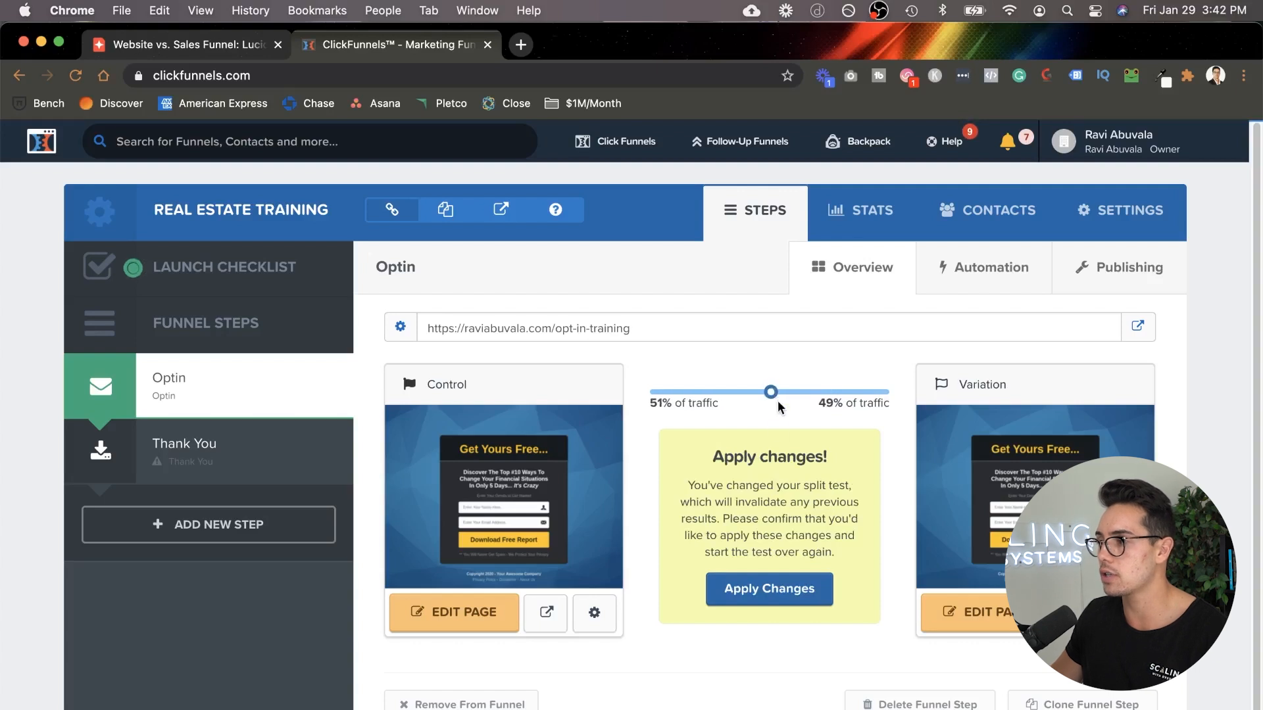
pyautogui.click(774, 592)
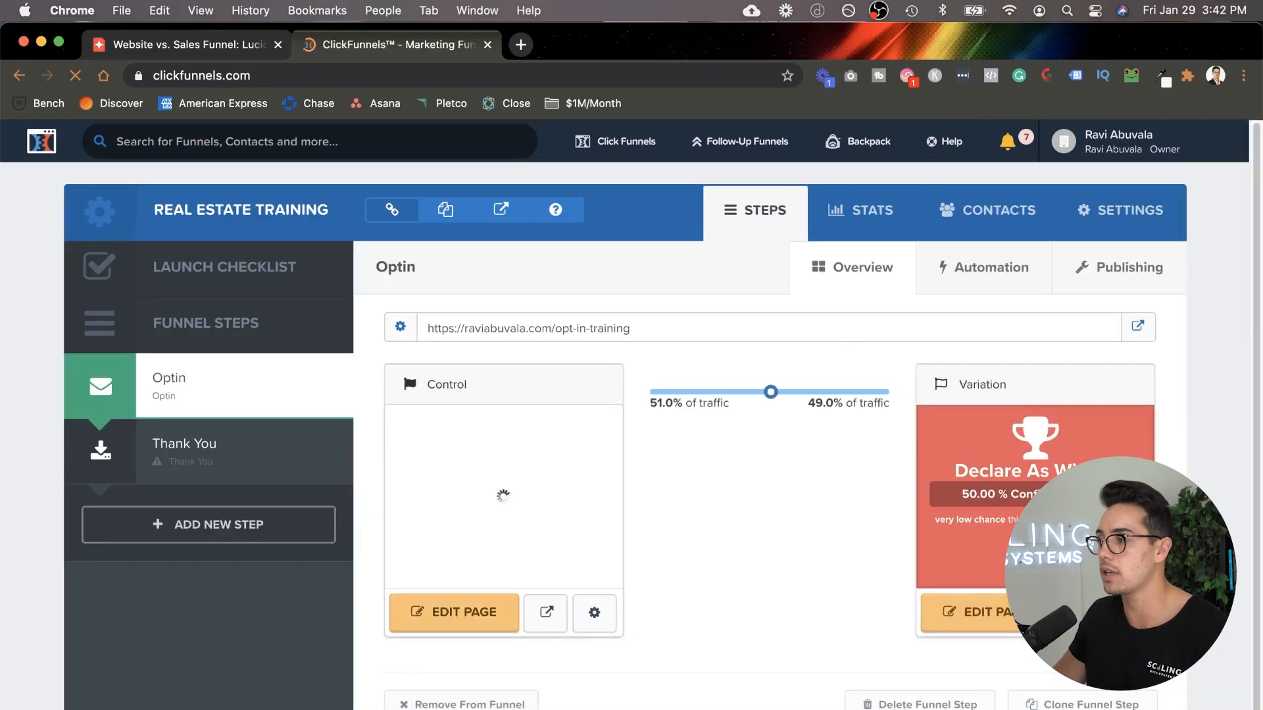
# Step: Set the path of the Optin split test variation page to opt-in-vs and update the page
pyautogui.click(1126, 612)
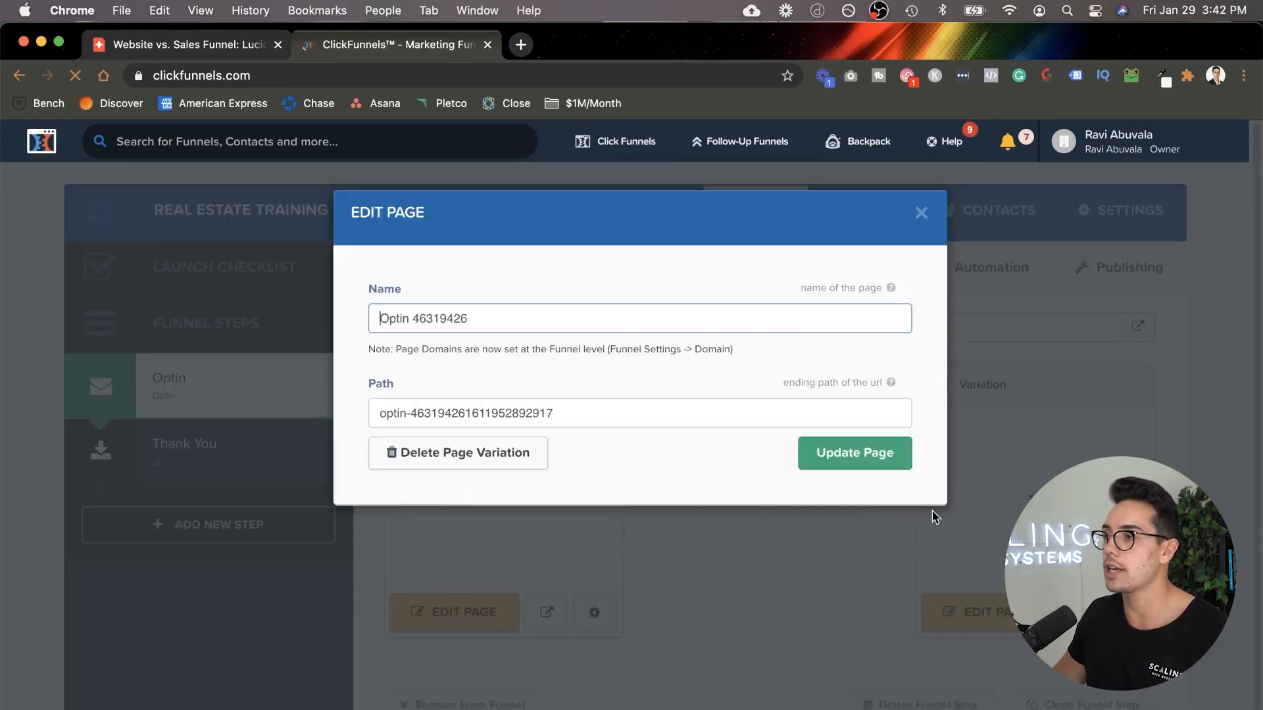
pyautogui.moveTo(591, 412); pyautogui.dragTo(334, 404)
pyautogui.write('opt-in')
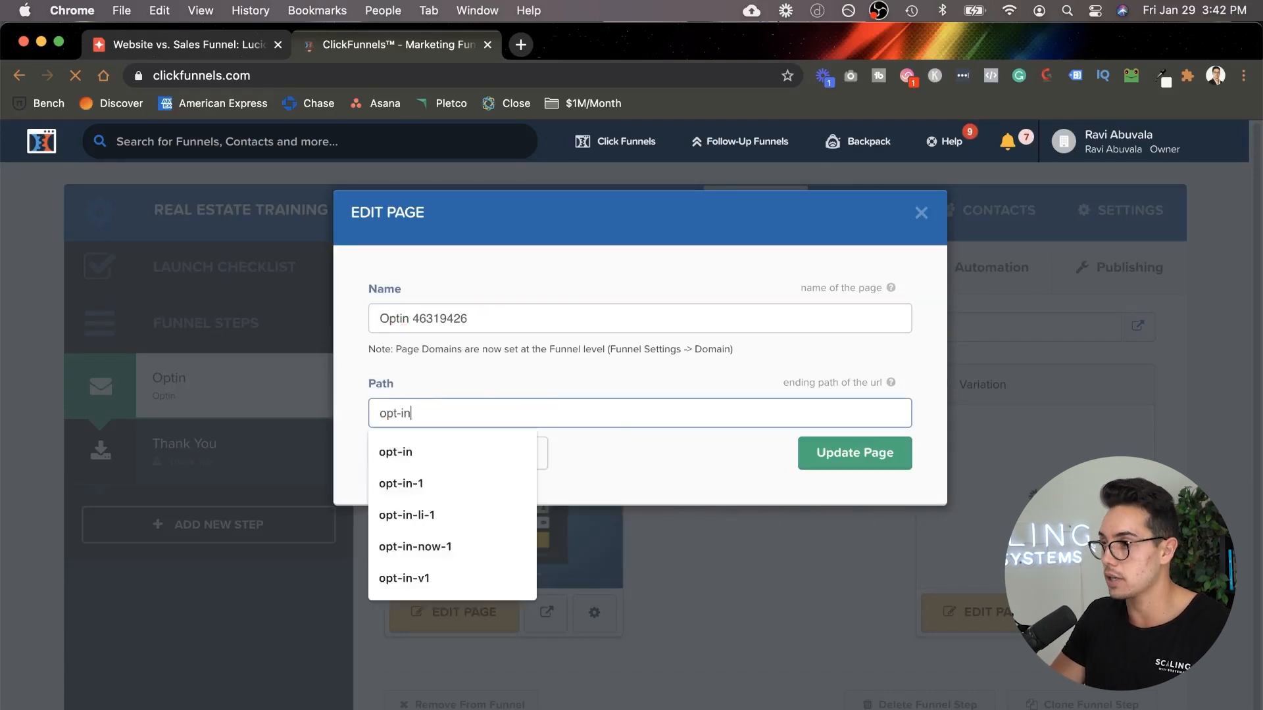
pyautogui.write('-v')
pyautogui.write('2')
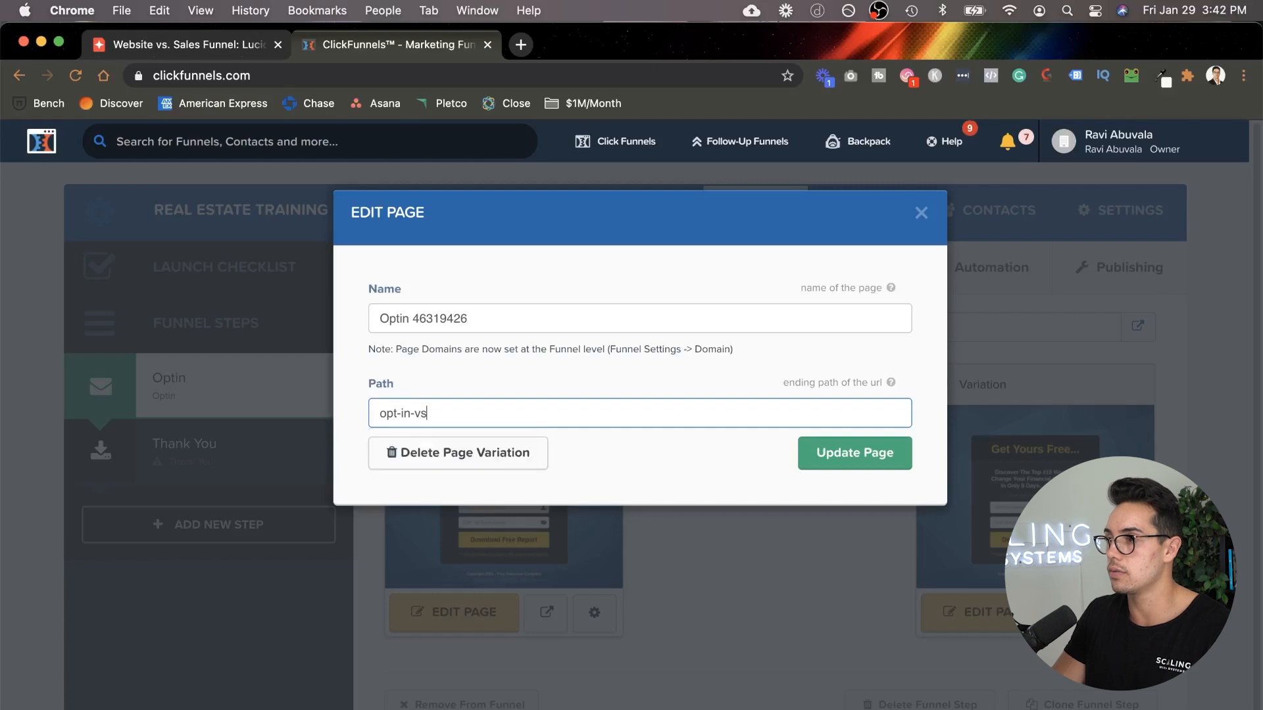
pyautogui.click(846, 468)
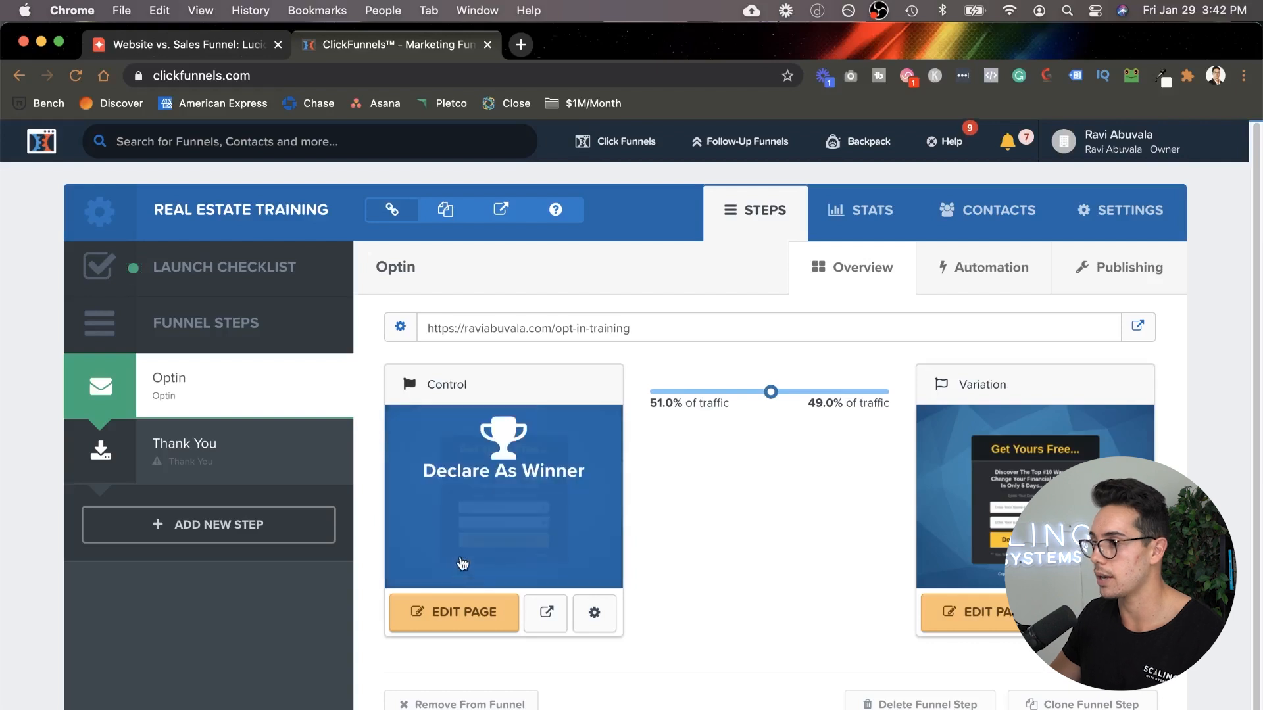
# Step: Open the Optin control page in the page editor, look over its layout, and open its pop-up settings
pyautogui.click(492, 618)
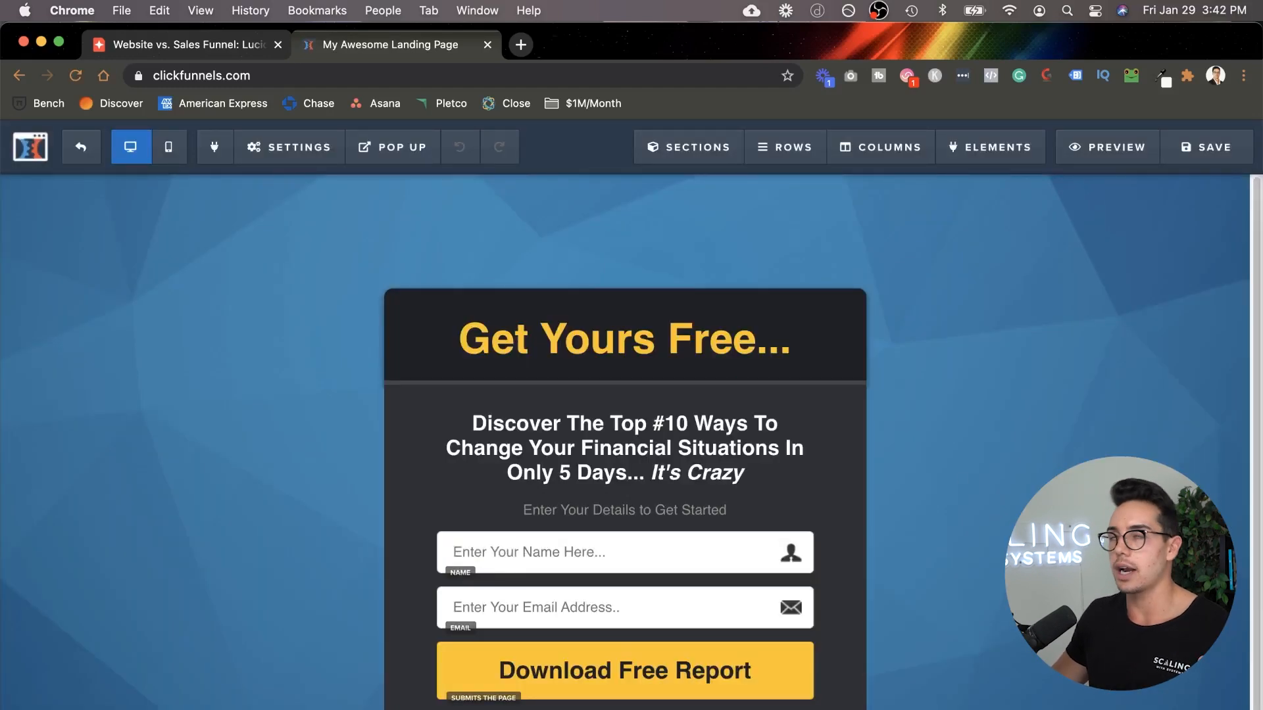
pyautogui.scroll(-2, 1032, 479)
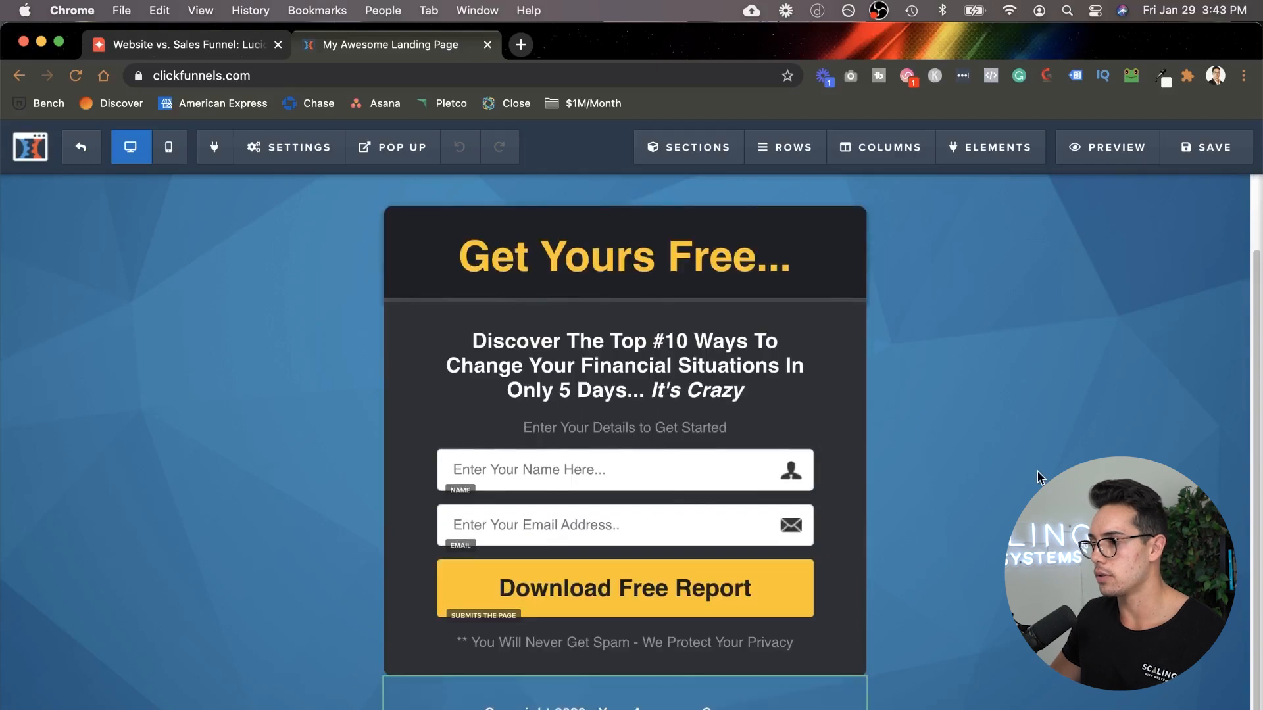
pyautogui.scroll(2, 1022, 475)
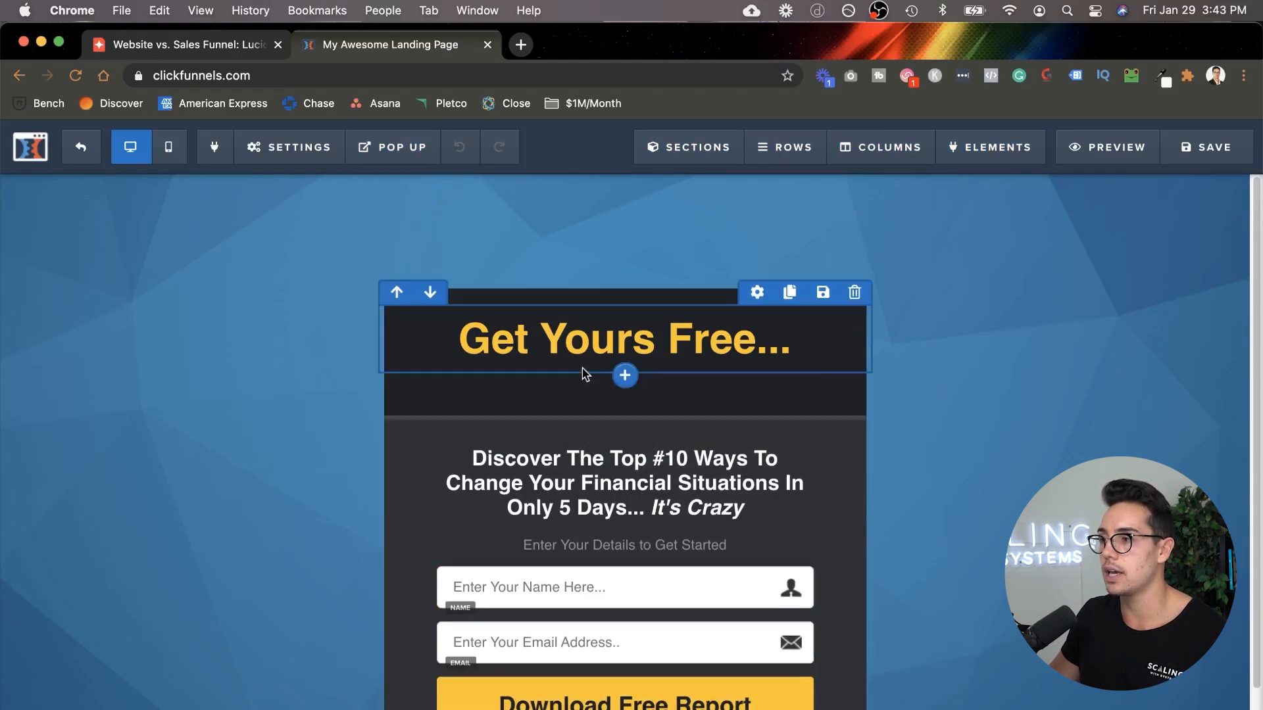
pyautogui.moveTo(415, 168)
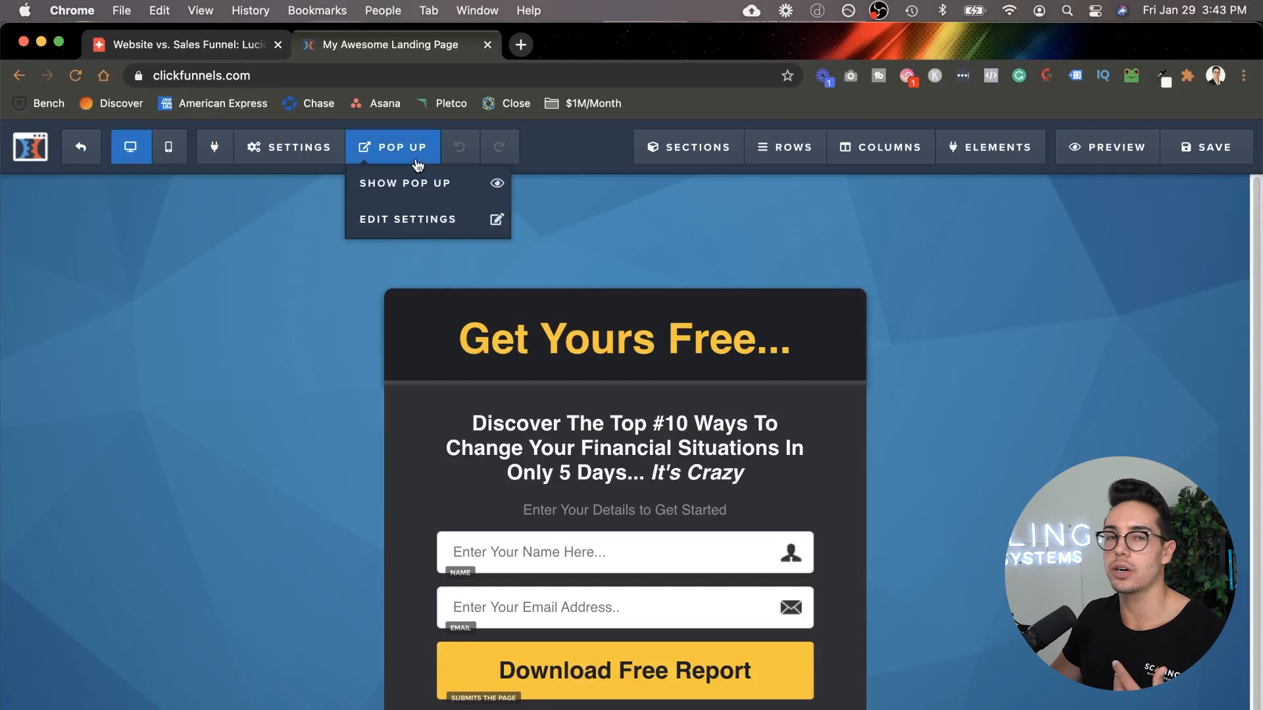
pyautogui.click(433, 225)
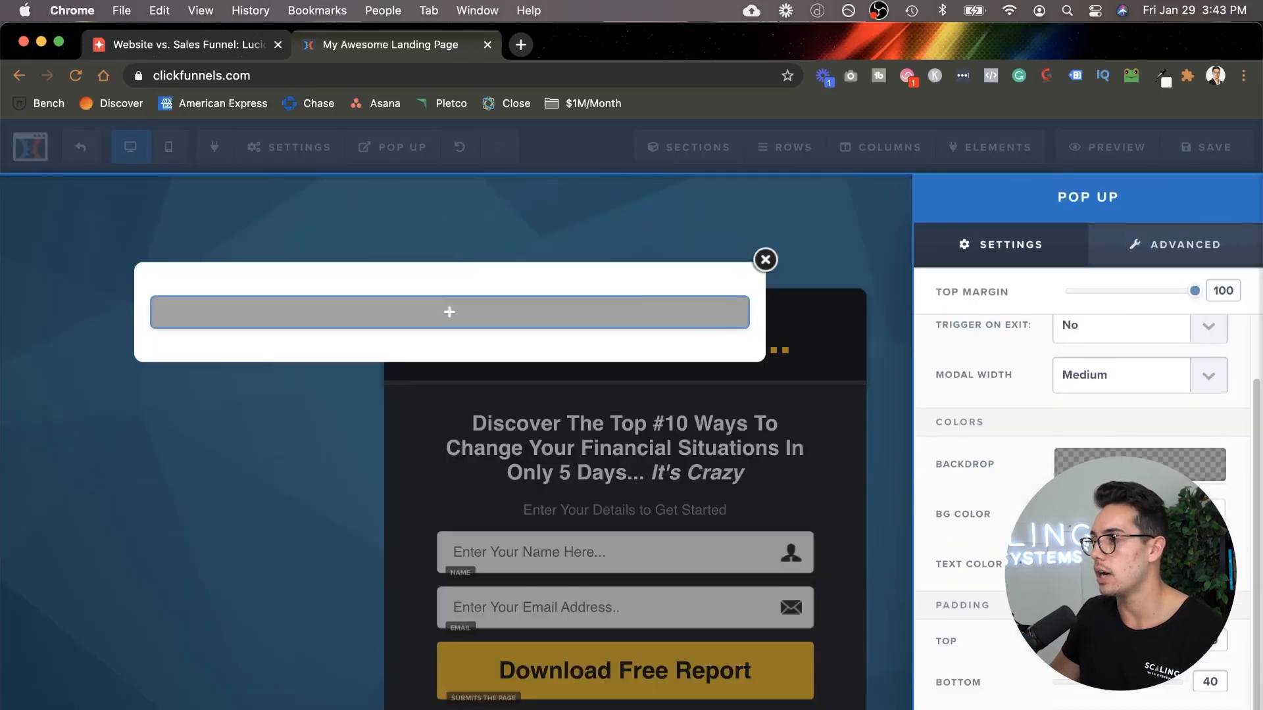
# Step: Set the pop-up's trigger on exit to Yes and close the pop-up to return to the page
pyautogui.click(1109, 400)
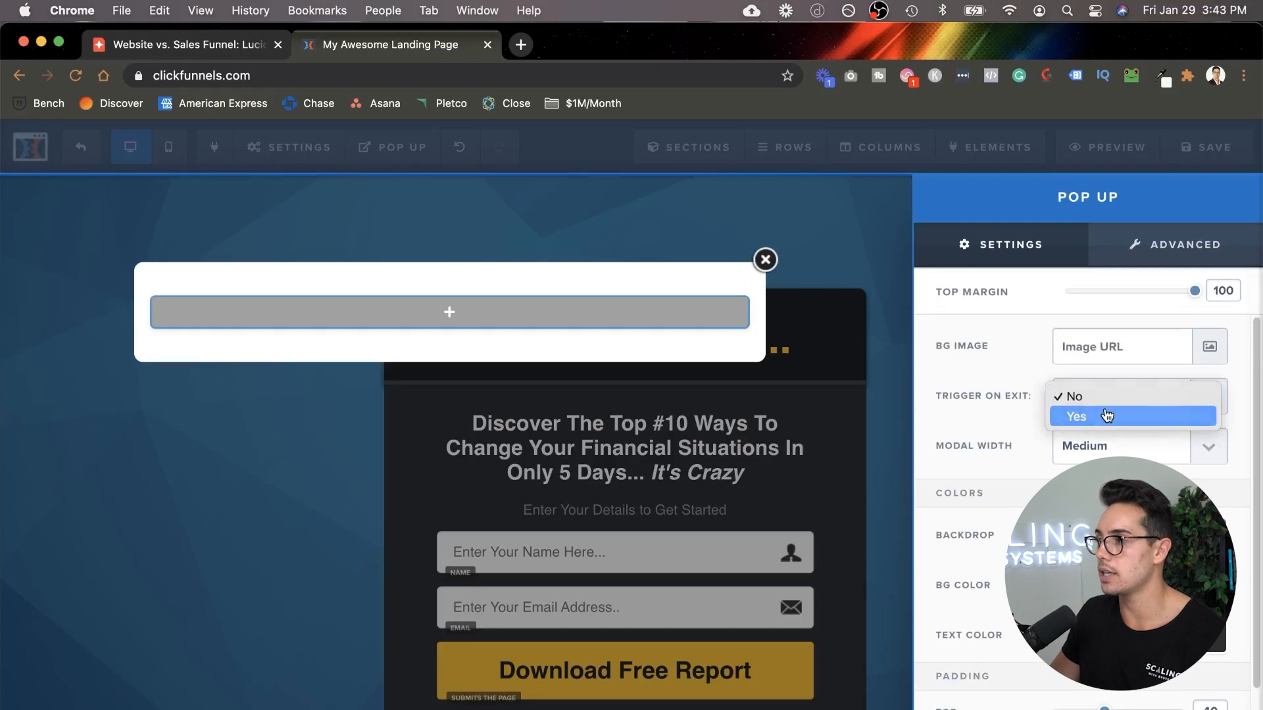
pyautogui.click(1107, 414)
pyautogui.click(449, 314)
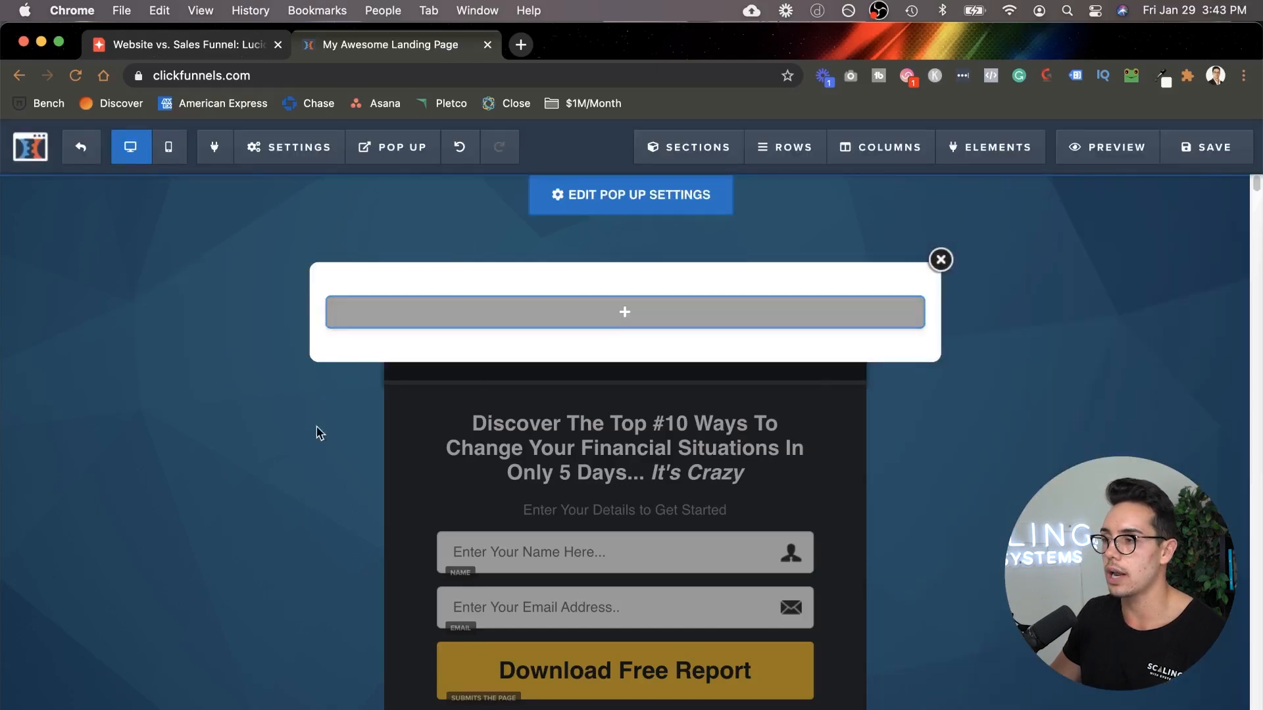
pyautogui.click(318, 433)
# Step: Connect the page's email integration to Prospect Social ActiveCampaign with the Add To List action and choose a list
pyautogui.moveTo(289, 157)
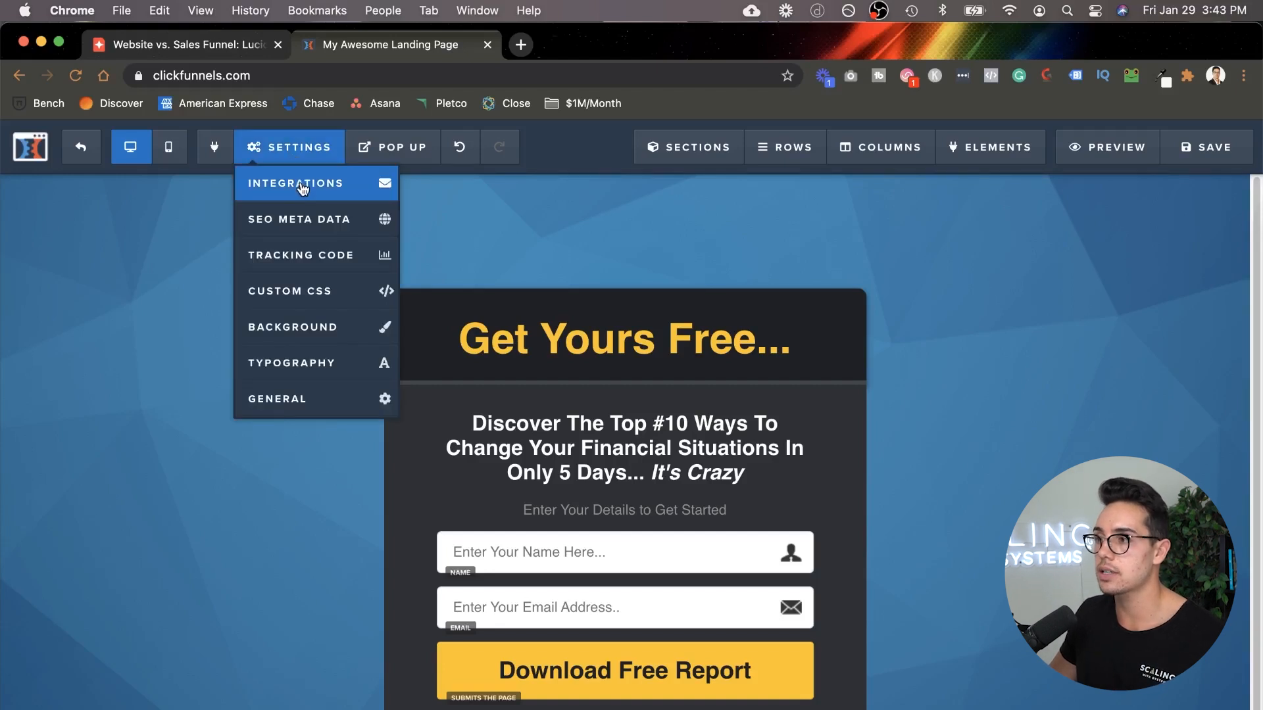
pyautogui.click(301, 186)
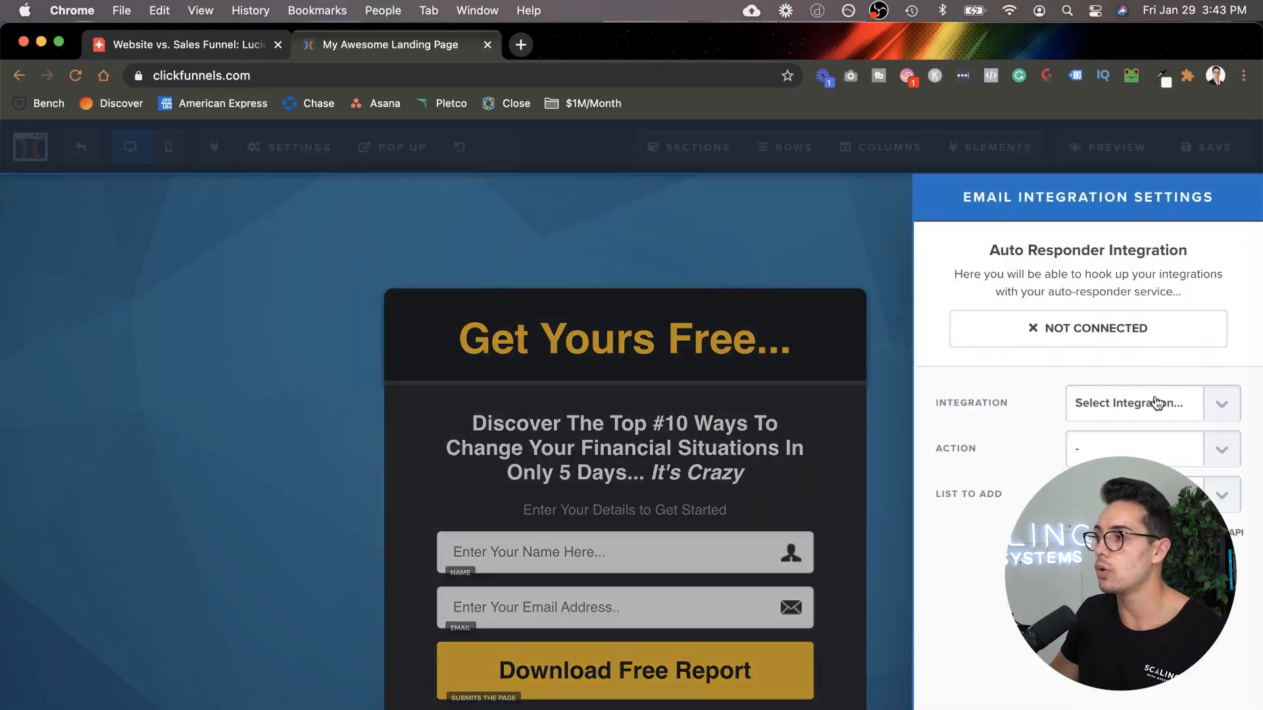
pyautogui.click(1159, 408)
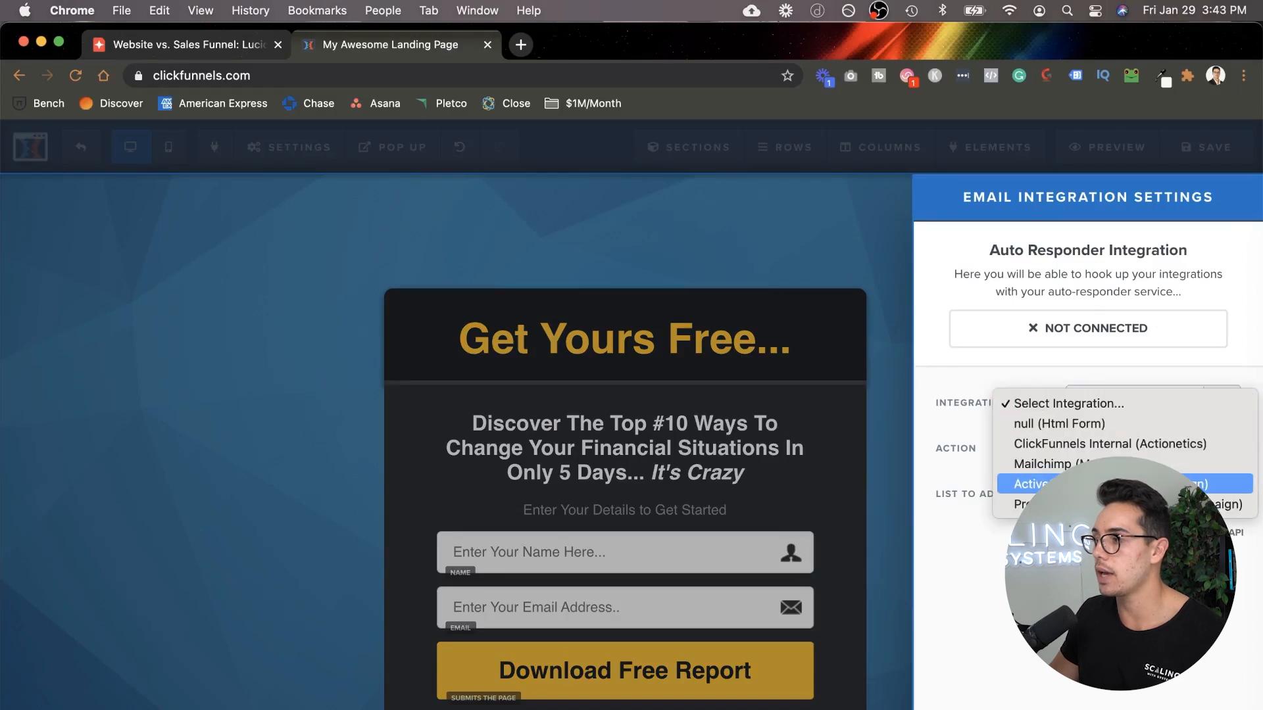
pyautogui.click(1053, 504)
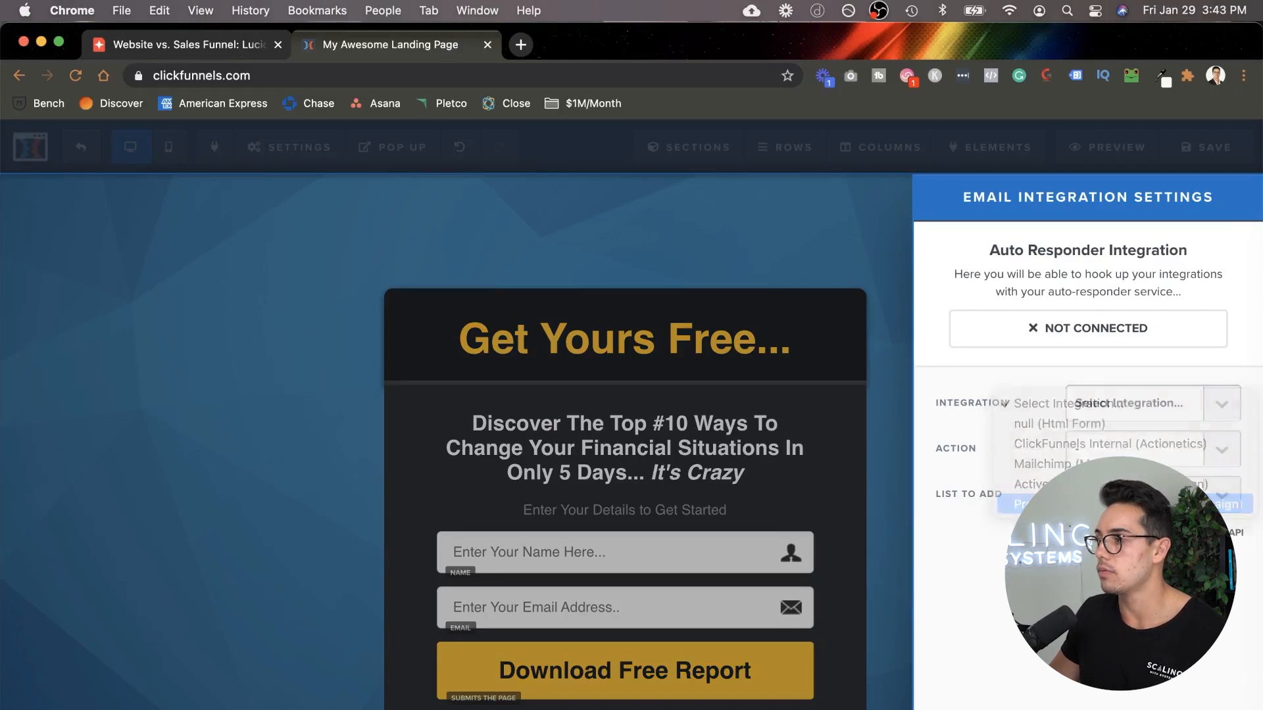
pyautogui.click(1093, 455)
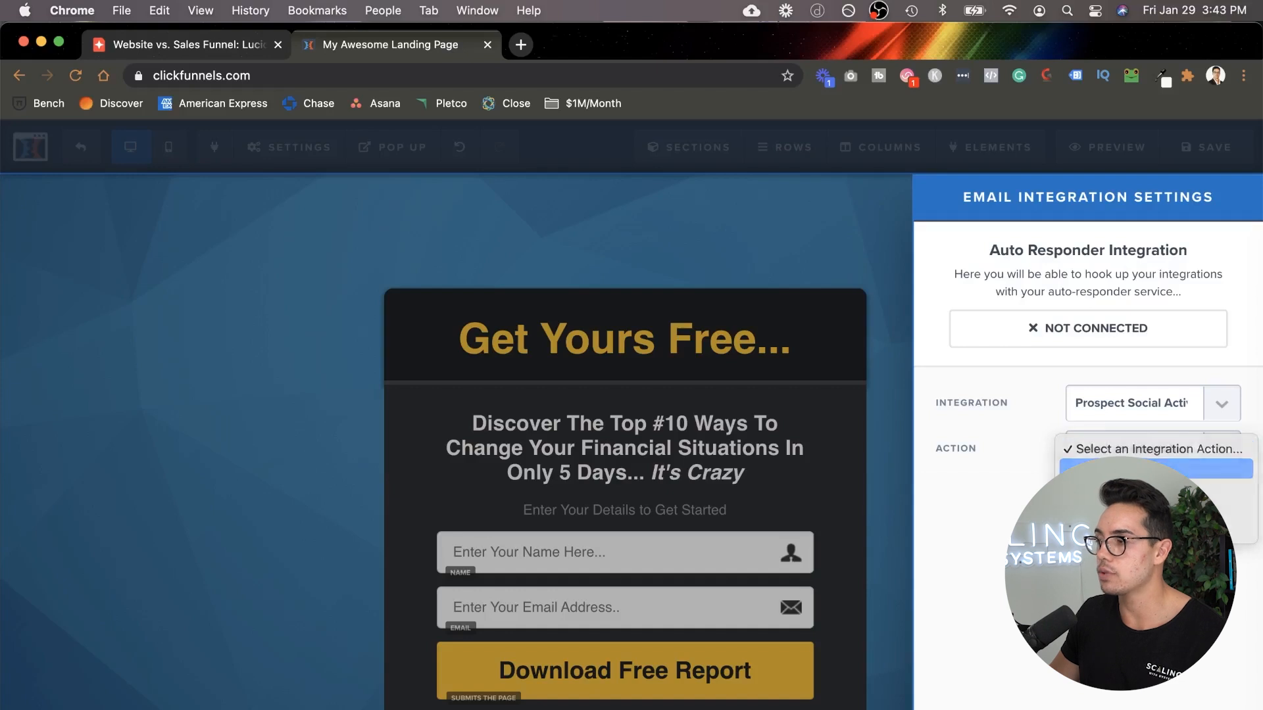
pyautogui.click(1118, 469)
pyautogui.click(1120, 494)
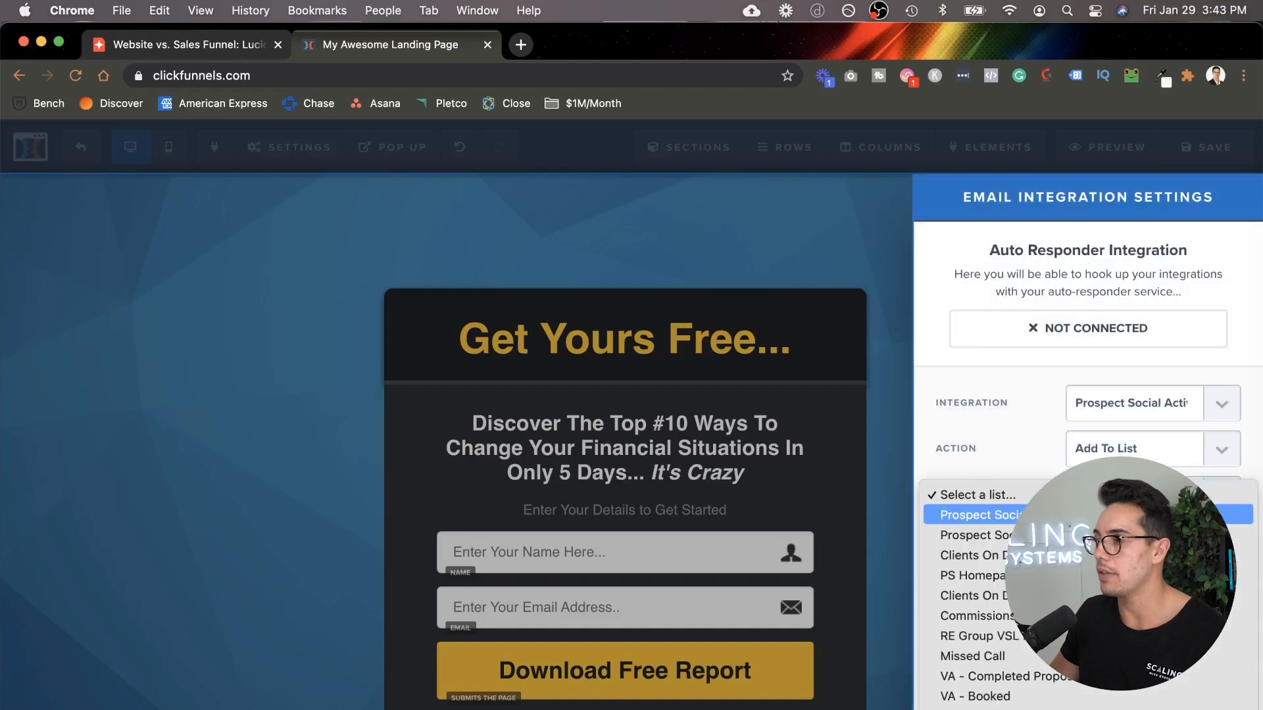
pyautogui.scroll(-5, 973, 635)
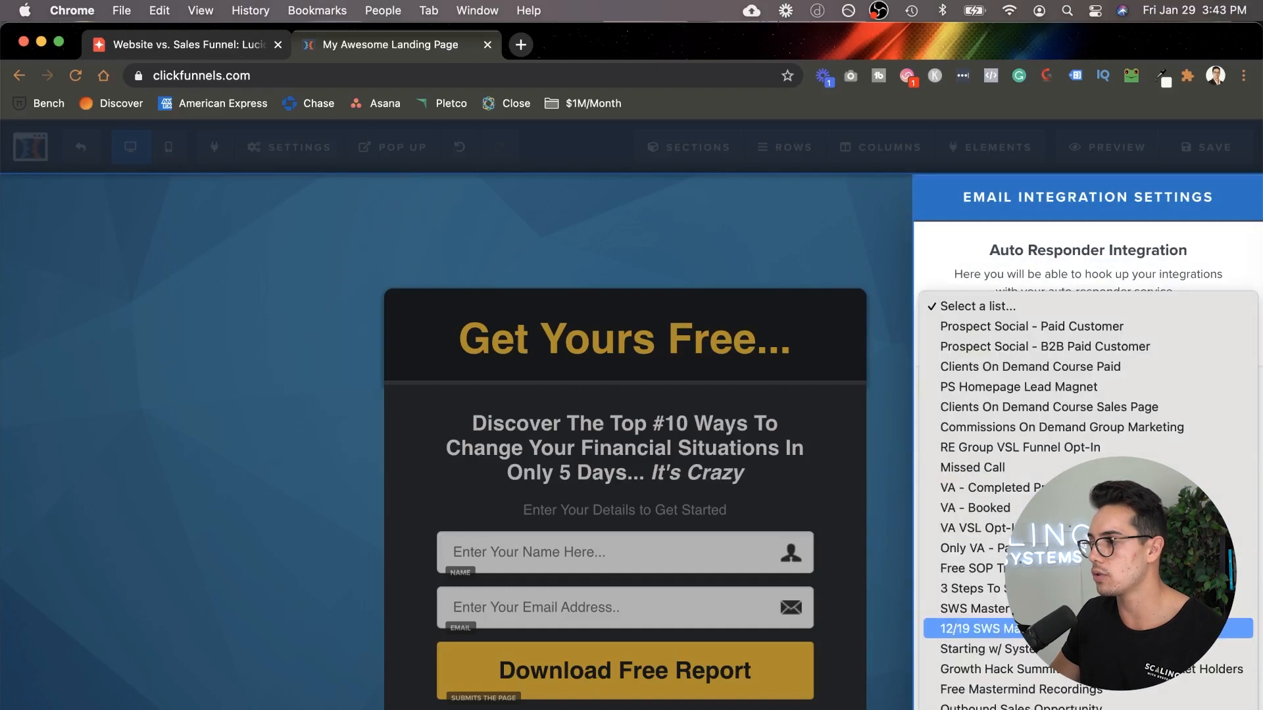
pyautogui.click(1052, 528)
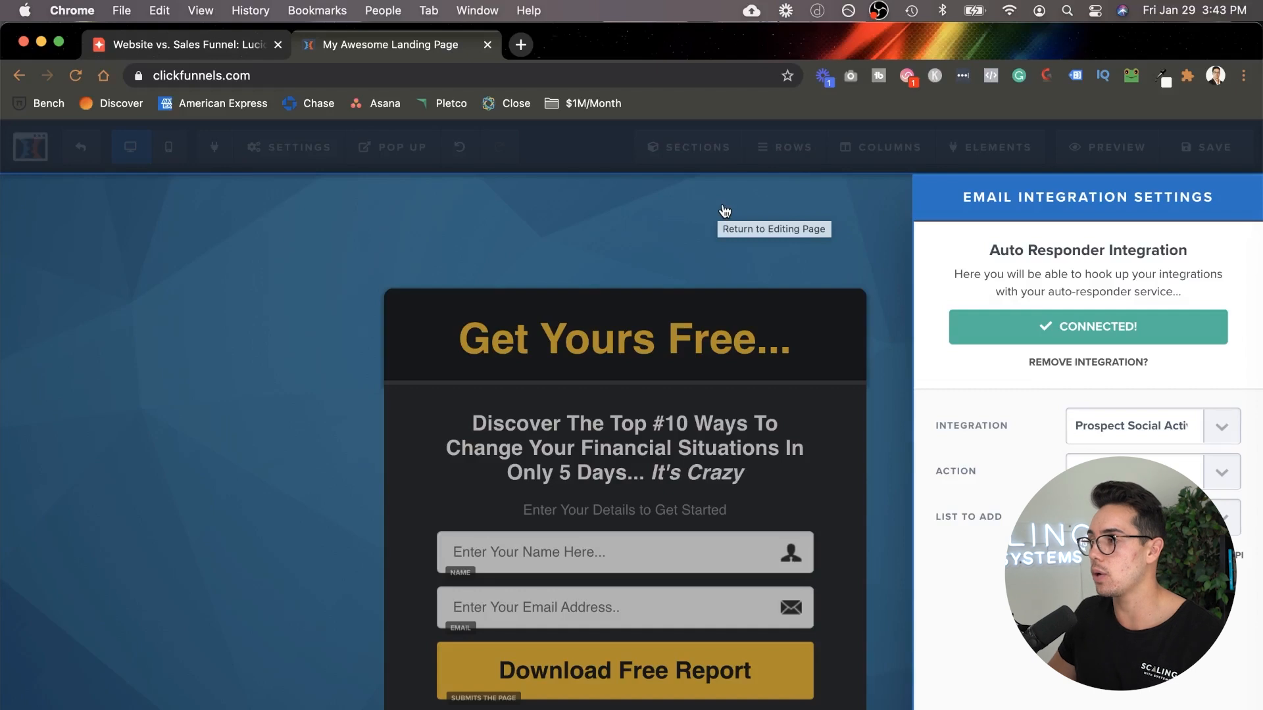
pyautogui.click(727, 249)
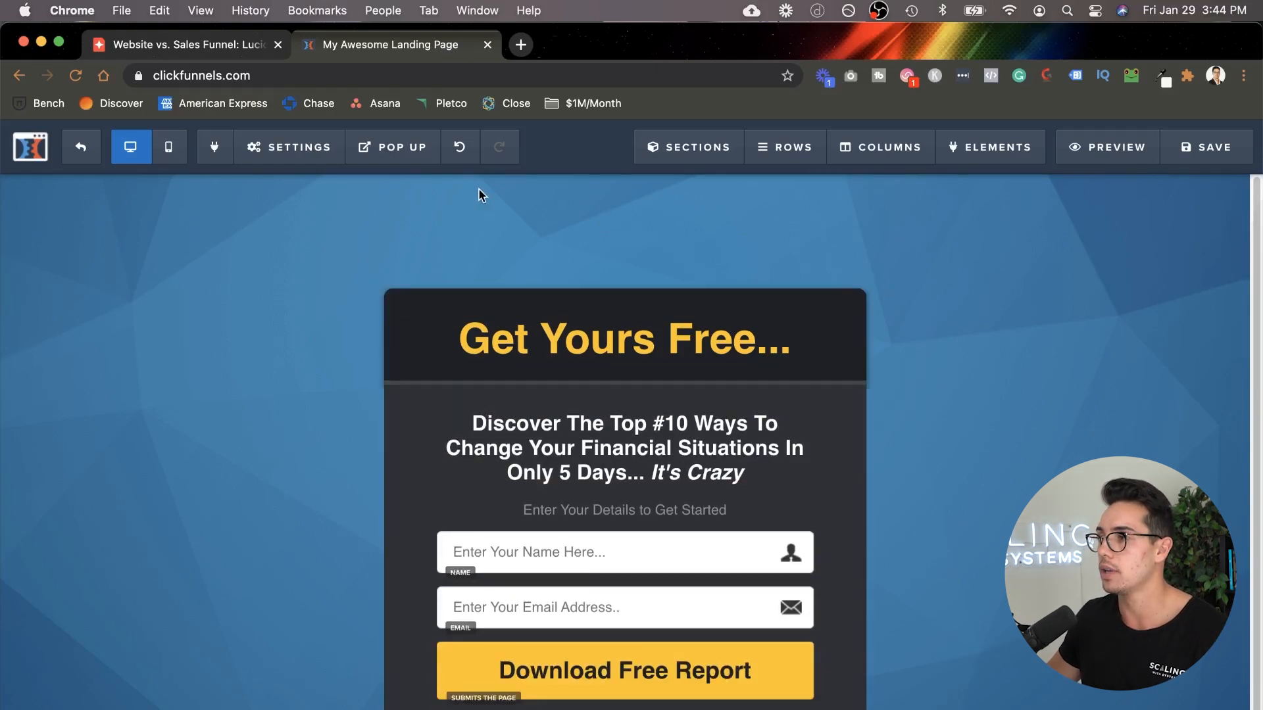
# Step: Replace the default SEO page title with "Real Estate Training"
pyautogui.moveTo(266, 162)
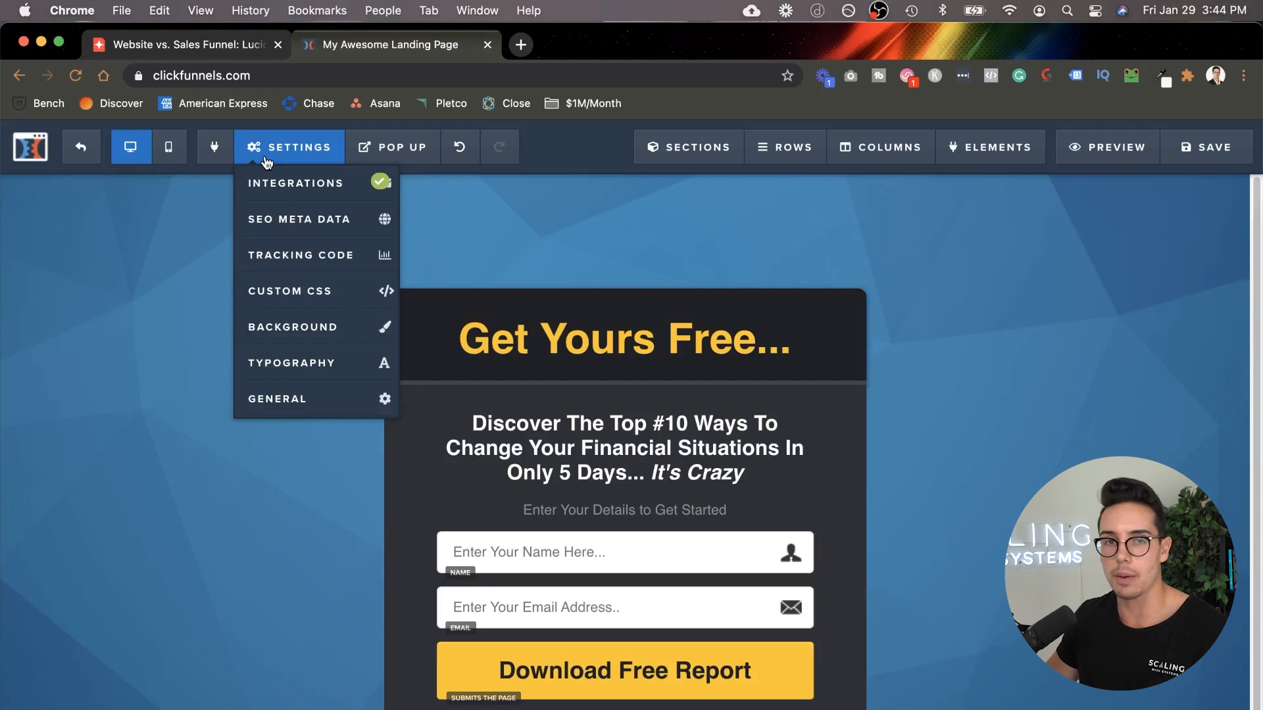
pyautogui.click(339, 222)
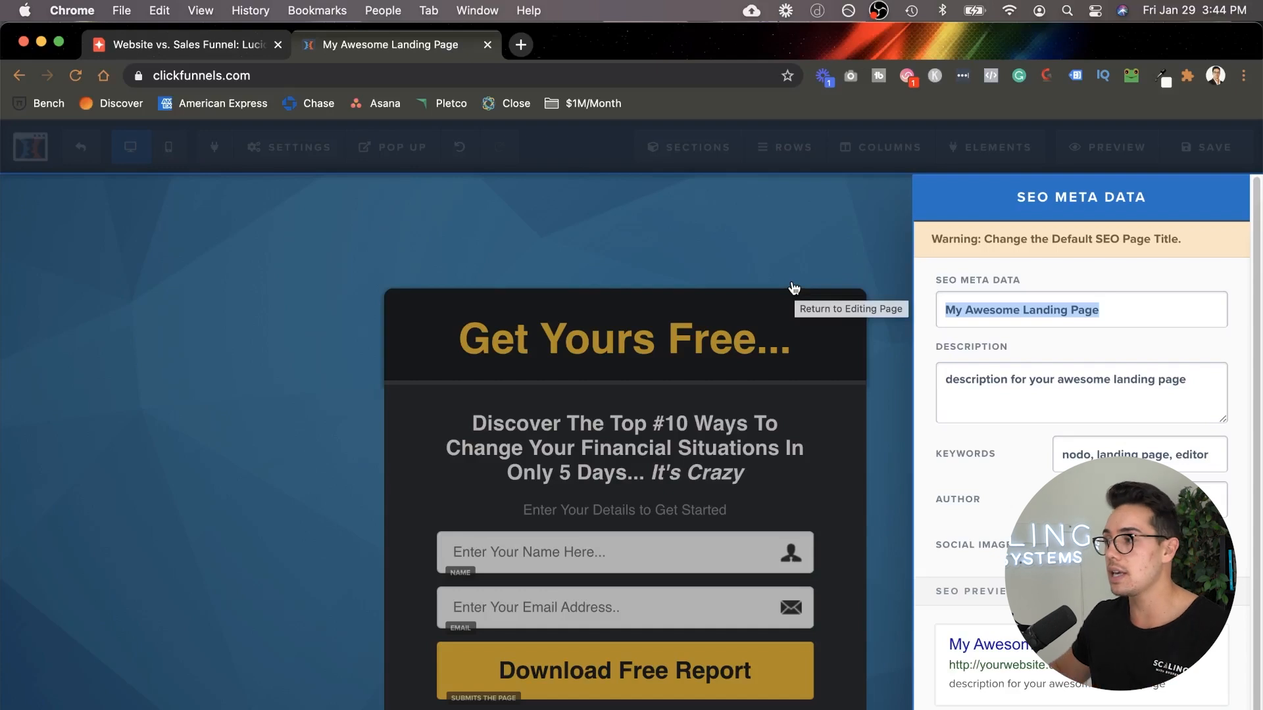
pyautogui.scroll(-2, 1133, 369)
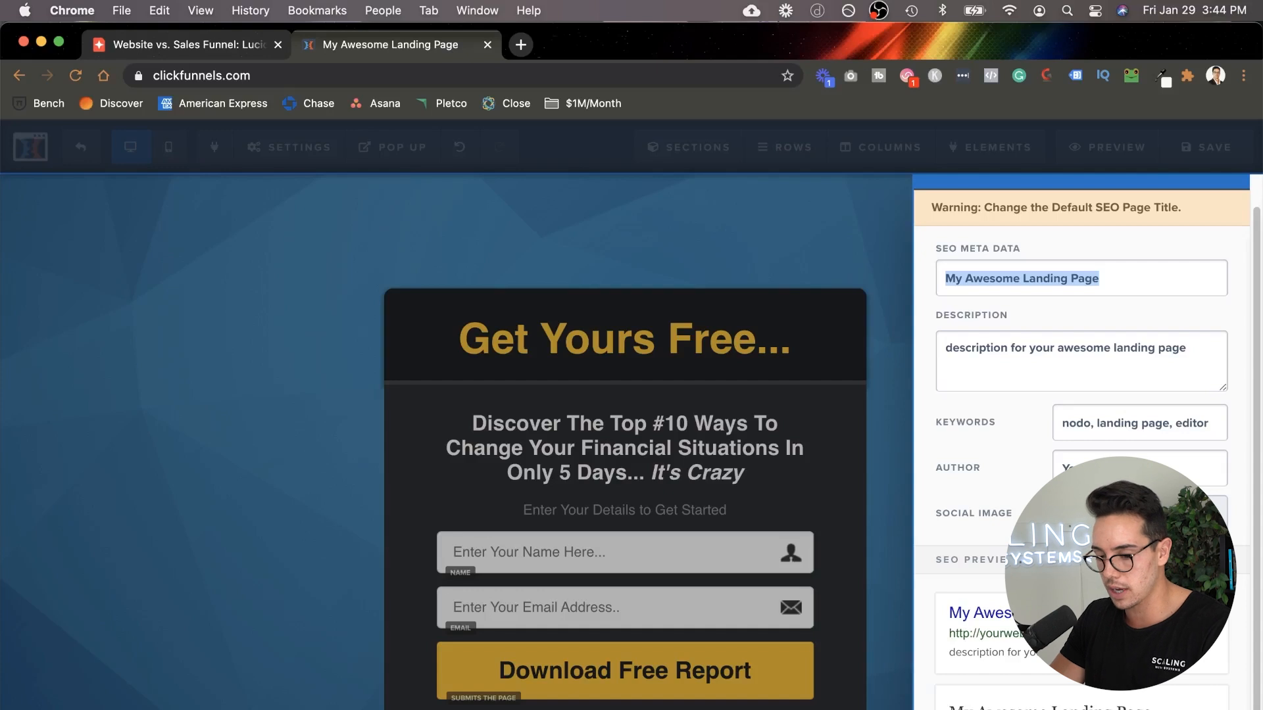
pyautogui.write('Real Estate')
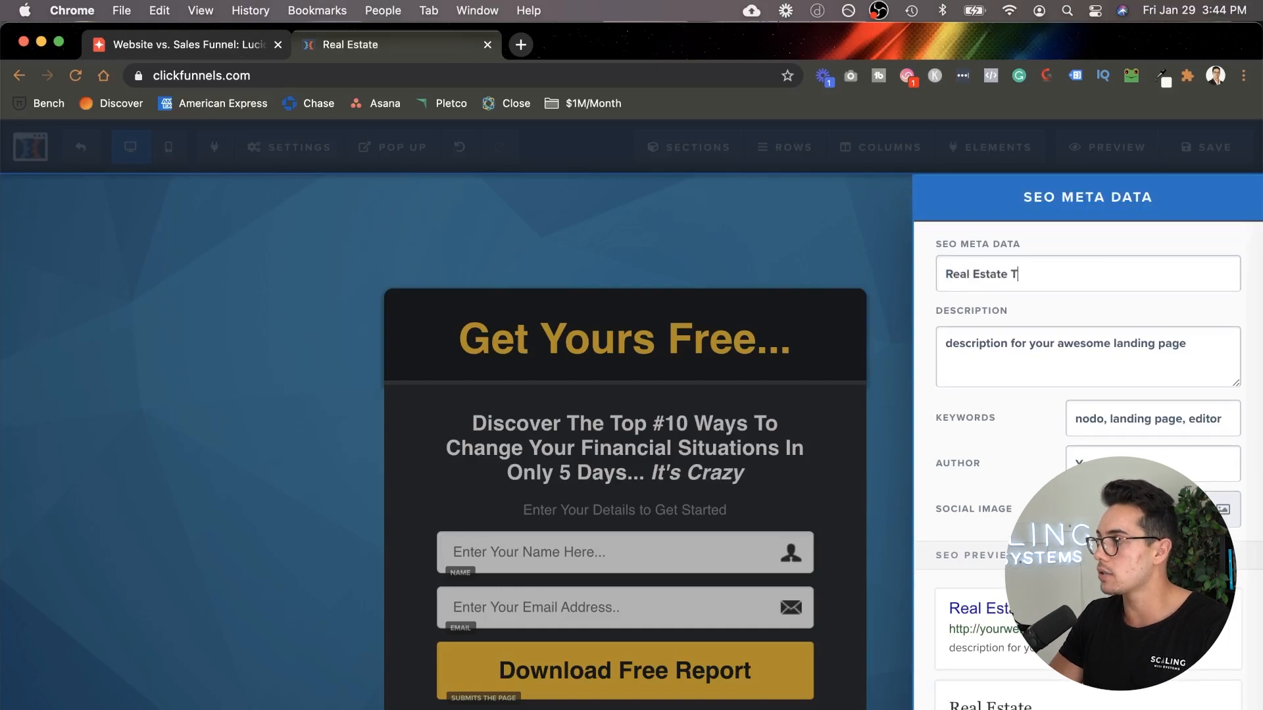
pyautogui.write(' Training')
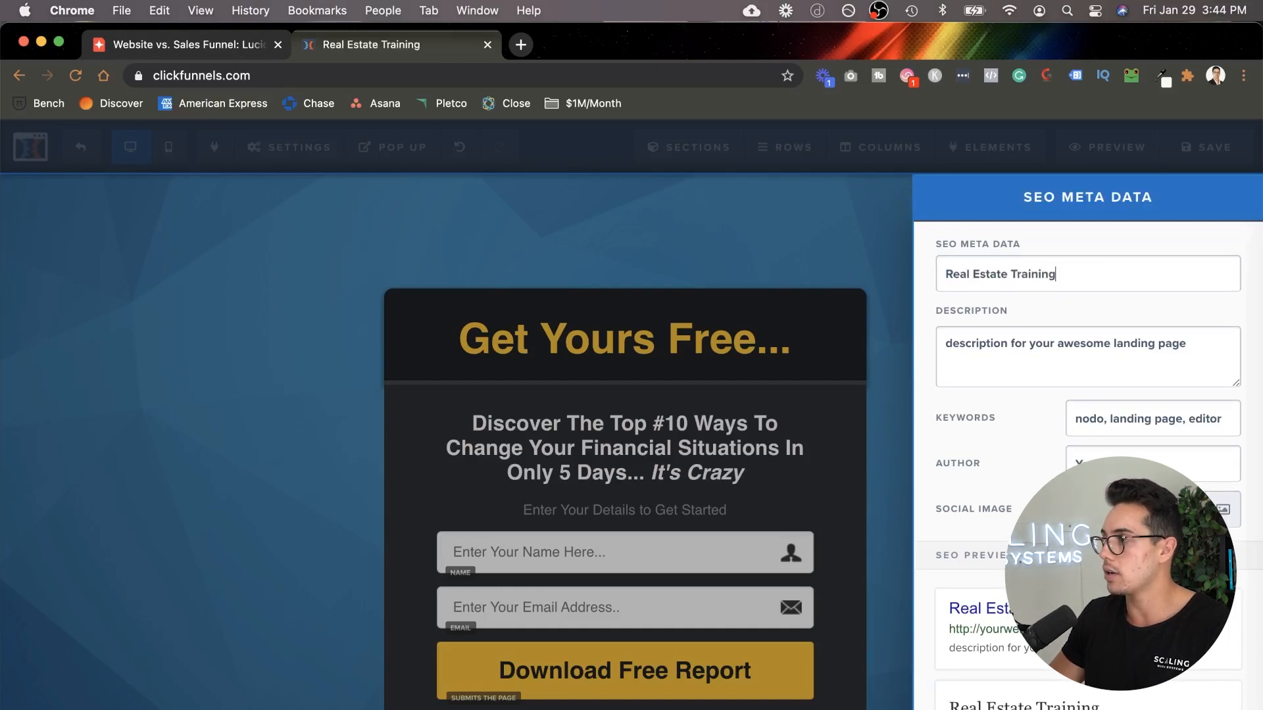
# Step: Set the SEO description to "Enter your information to get access to this awesome training!"
pyautogui.click(1026, 356)
pyautogui.press('super+a')
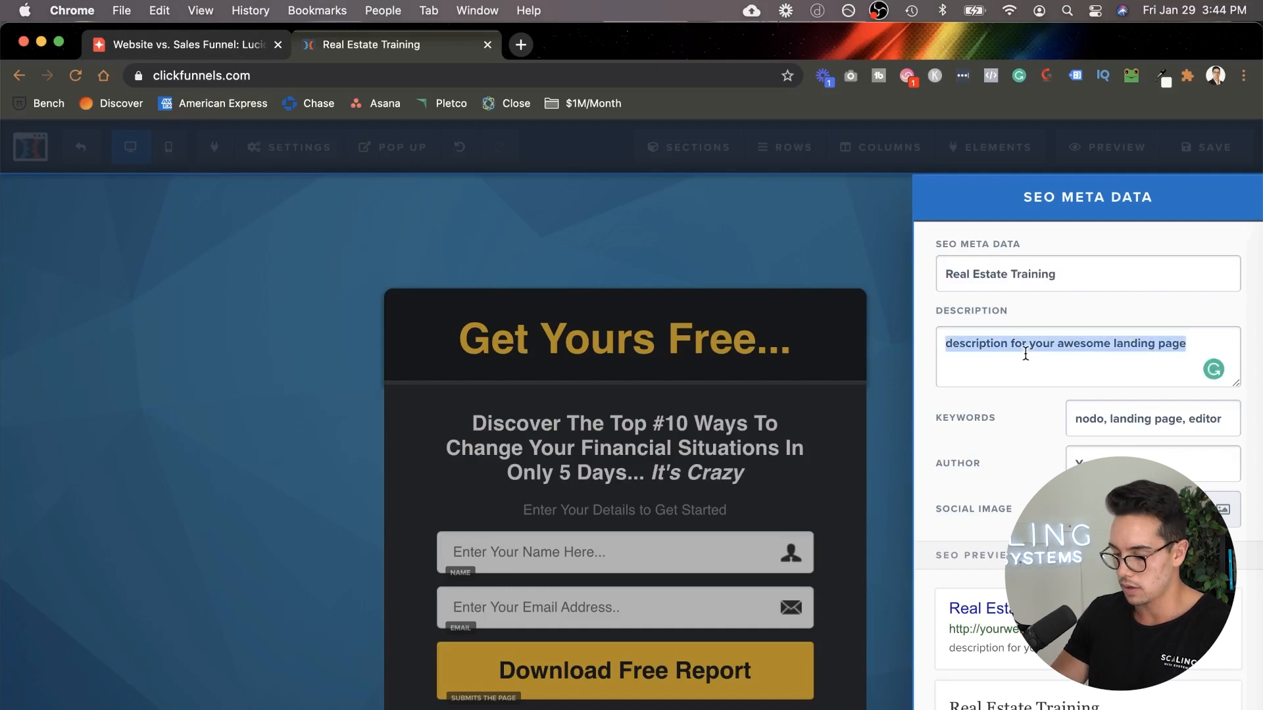
pyautogui.write('Enter you')
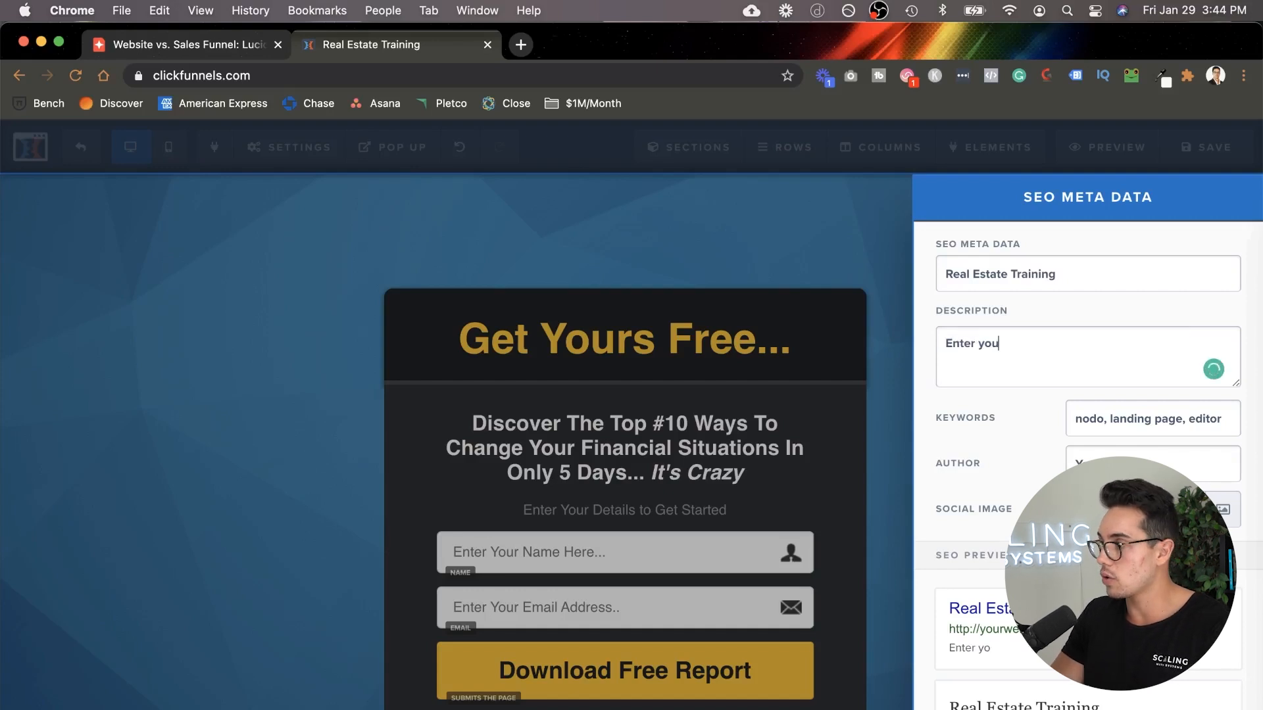
pyautogui.write('r information to g')
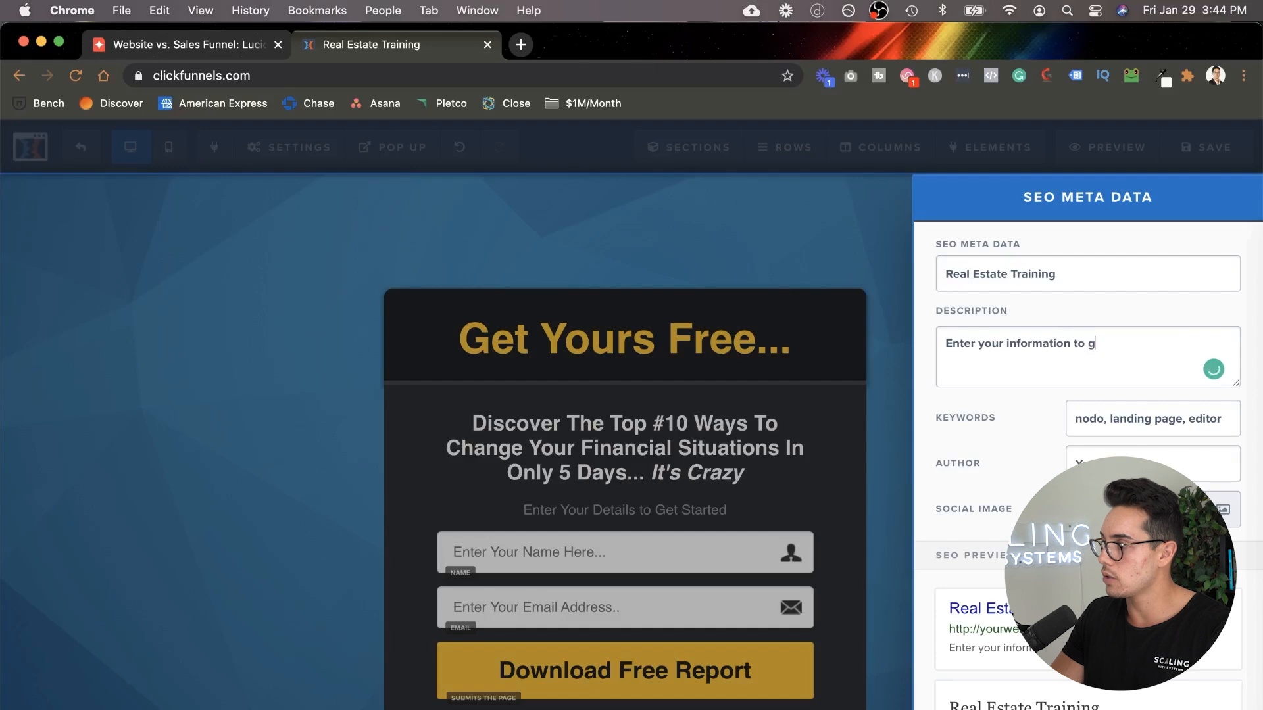
pyautogui.write('et access to tihs aw')
pyautogui.press('BackSpace')
pyautogui.press('BackSpace')
pyautogui.press('BackSpace')
pyautogui.press('BackSpace')
pyautogui.press('BackSpace')
pyautogui.press('BackSpace')
pyautogui.write('his ')
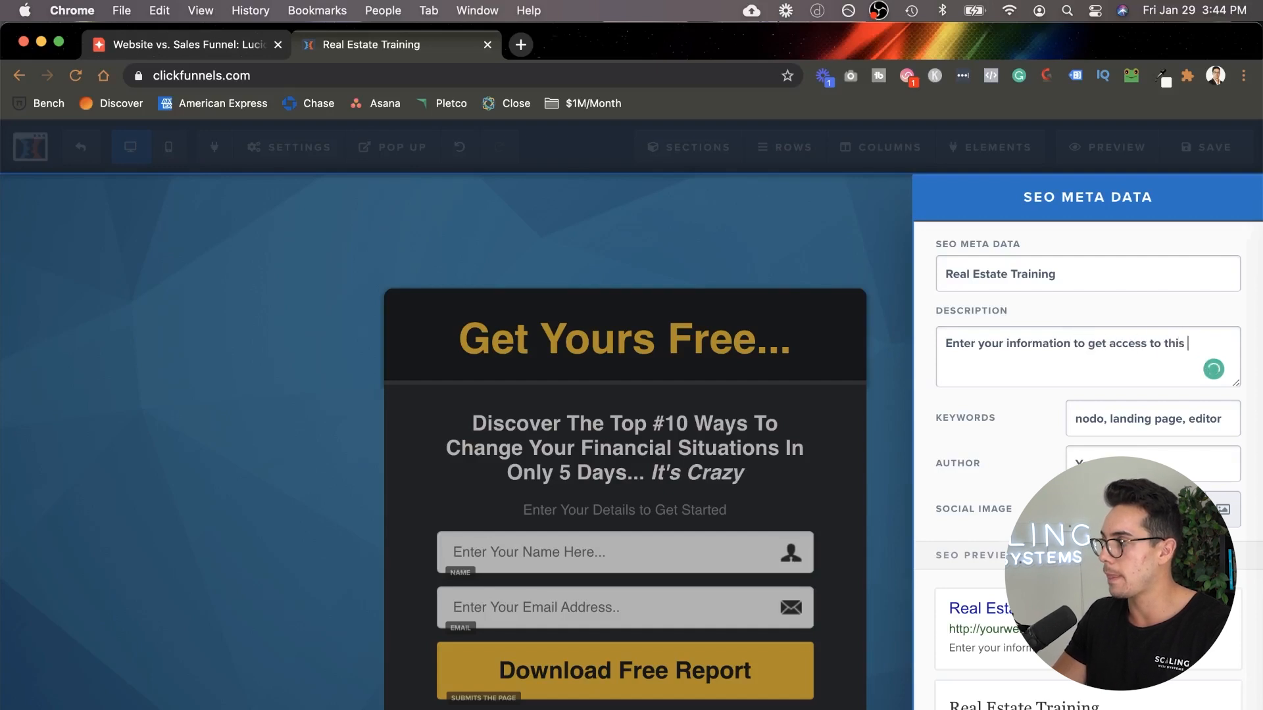
pyautogui.write('awesome training!')
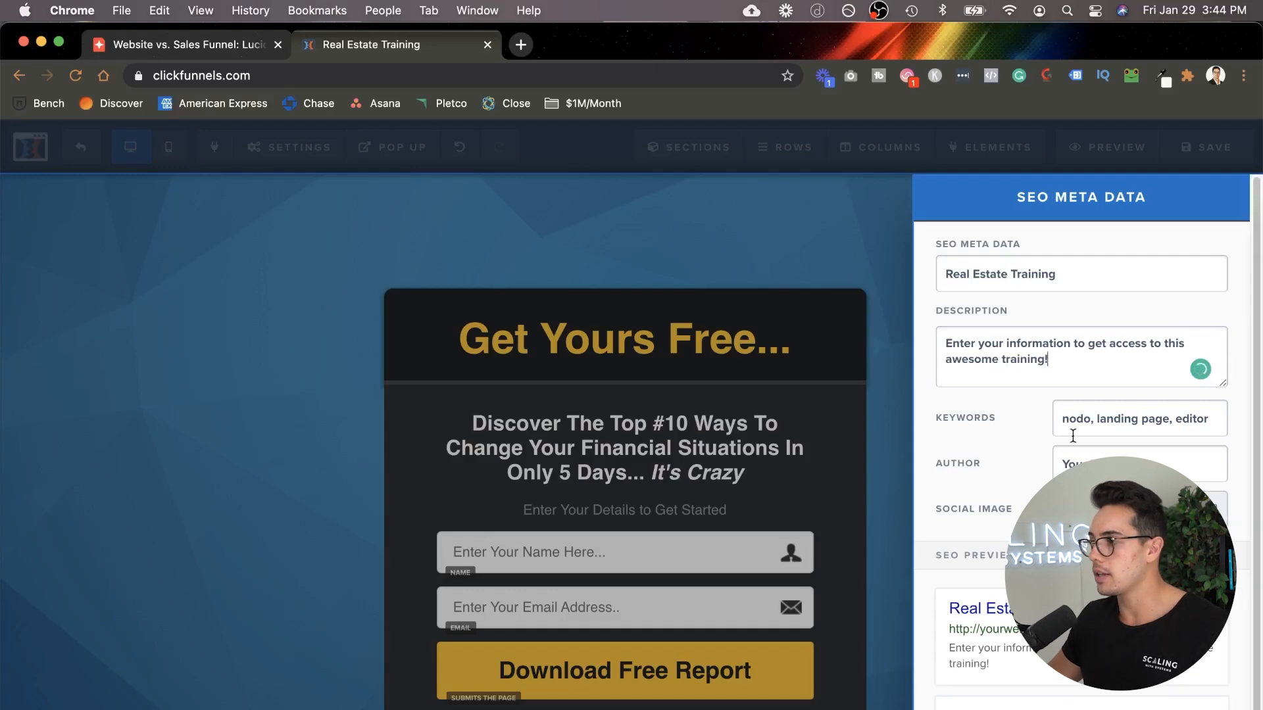
# Step: Fill in the author's full name in the SEO meta data
pyautogui.scroll(-1, 1073, 435)
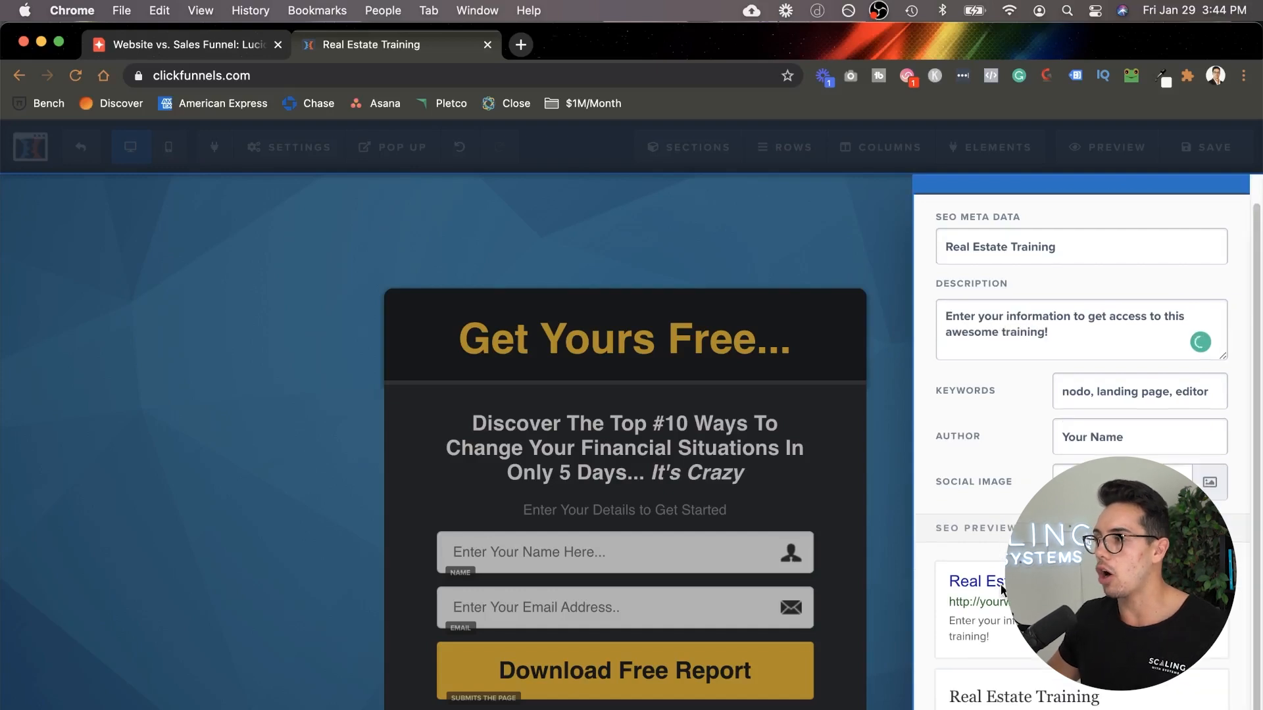
pyautogui.tripleClick(1101, 393)
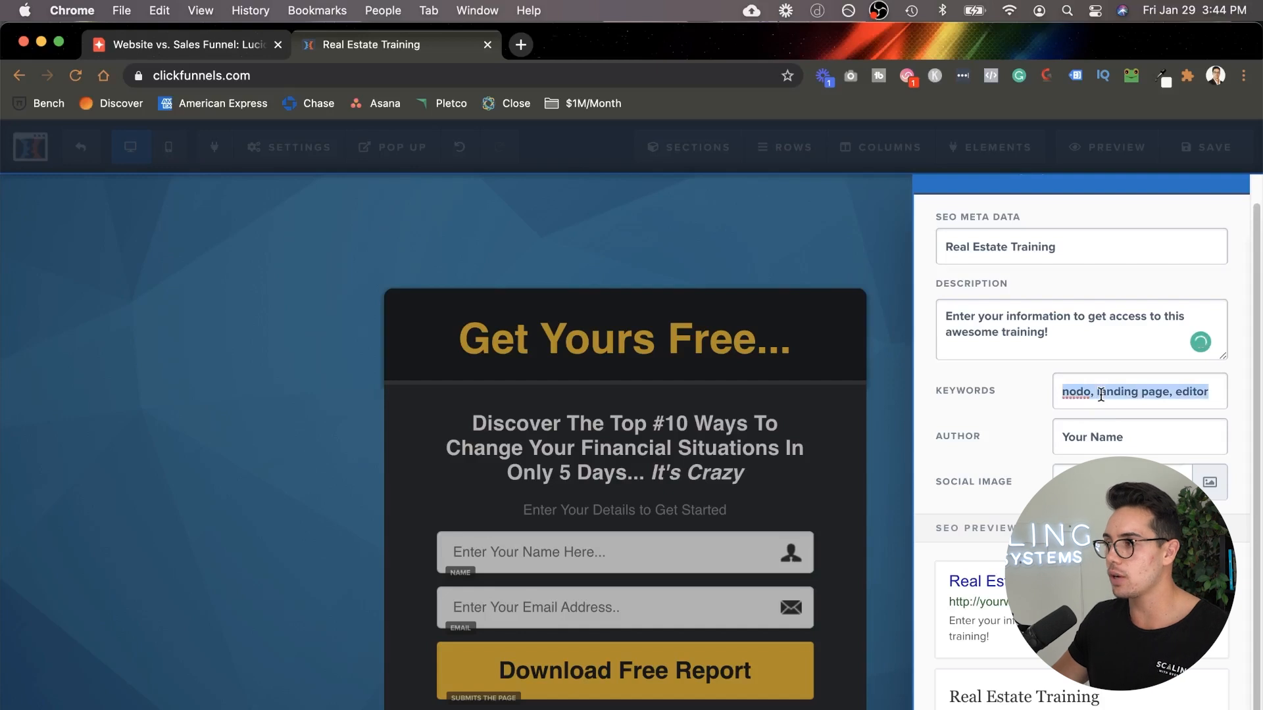
pyautogui.tripleClick(1107, 437)
pyautogui.write('Ravi Abuvala')
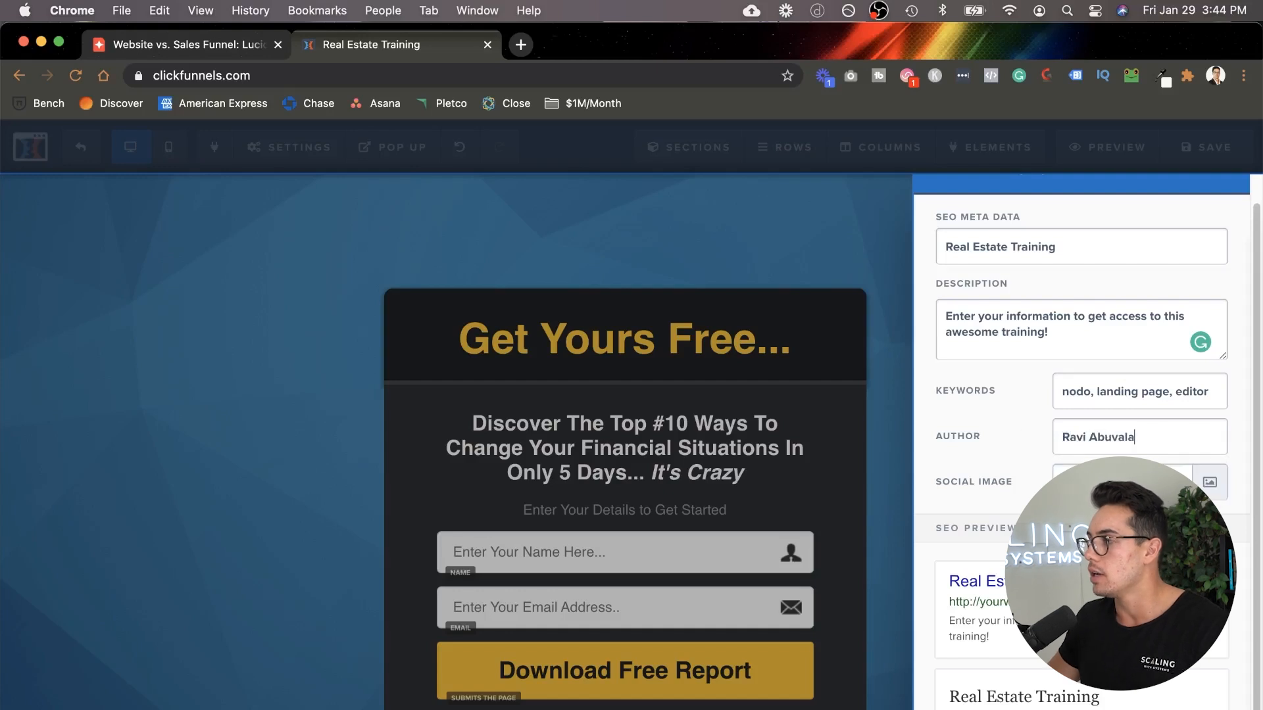
# Step: Set the social image to the Scaling With Systems logo from the uploaded images and save the page
pyautogui.click(1110, 482)
pyautogui.click(1004, 447)
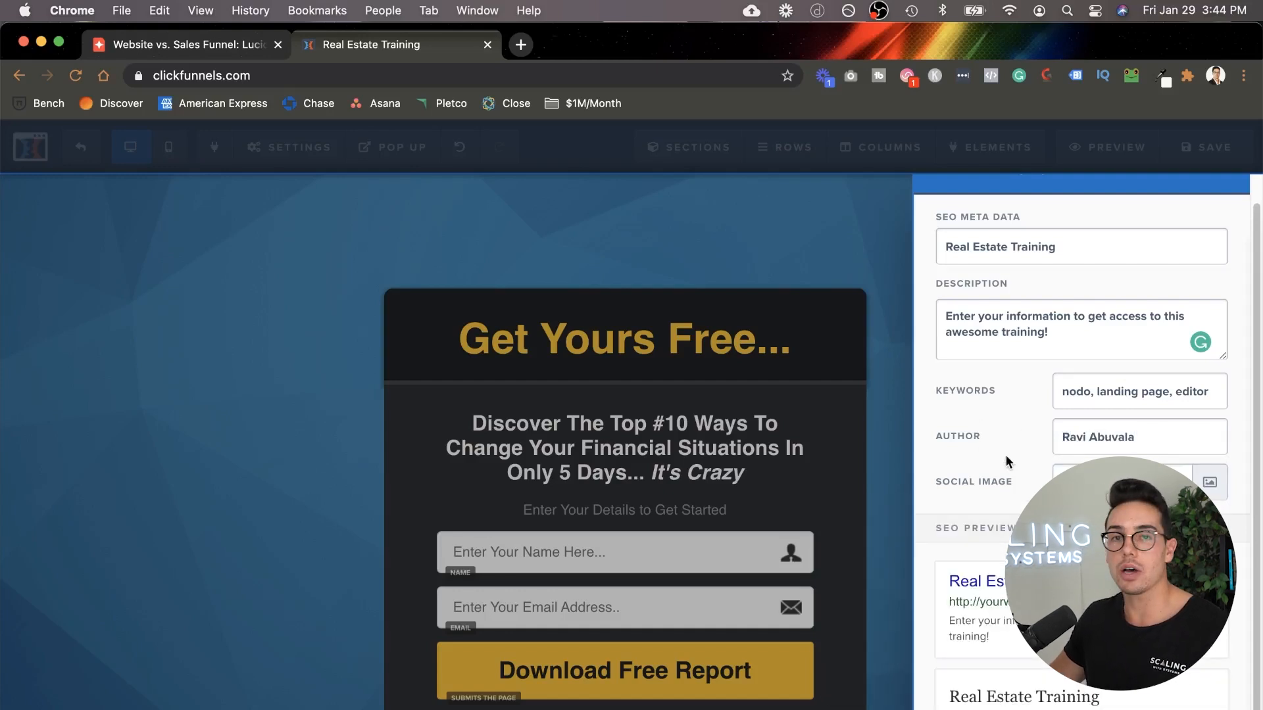
pyautogui.click(1210, 482)
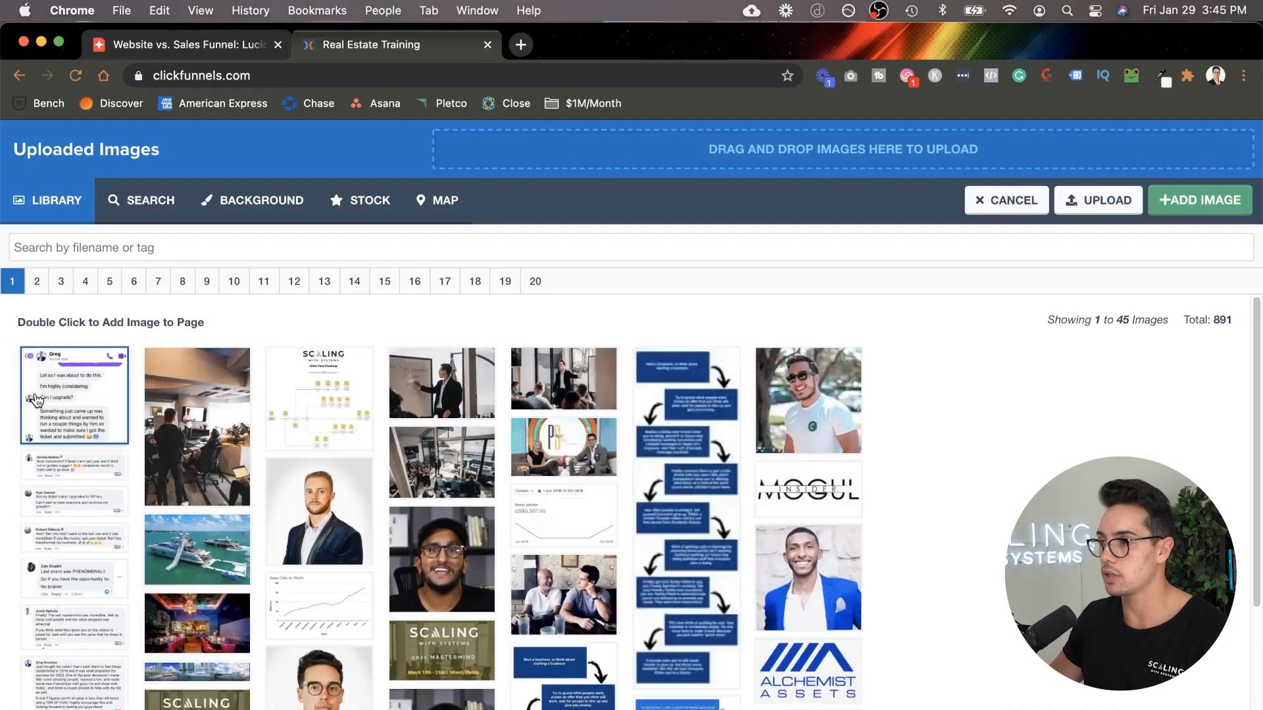
pyautogui.scroll(-1, 353, 436)
pyautogui.doubleClick(355, 674)
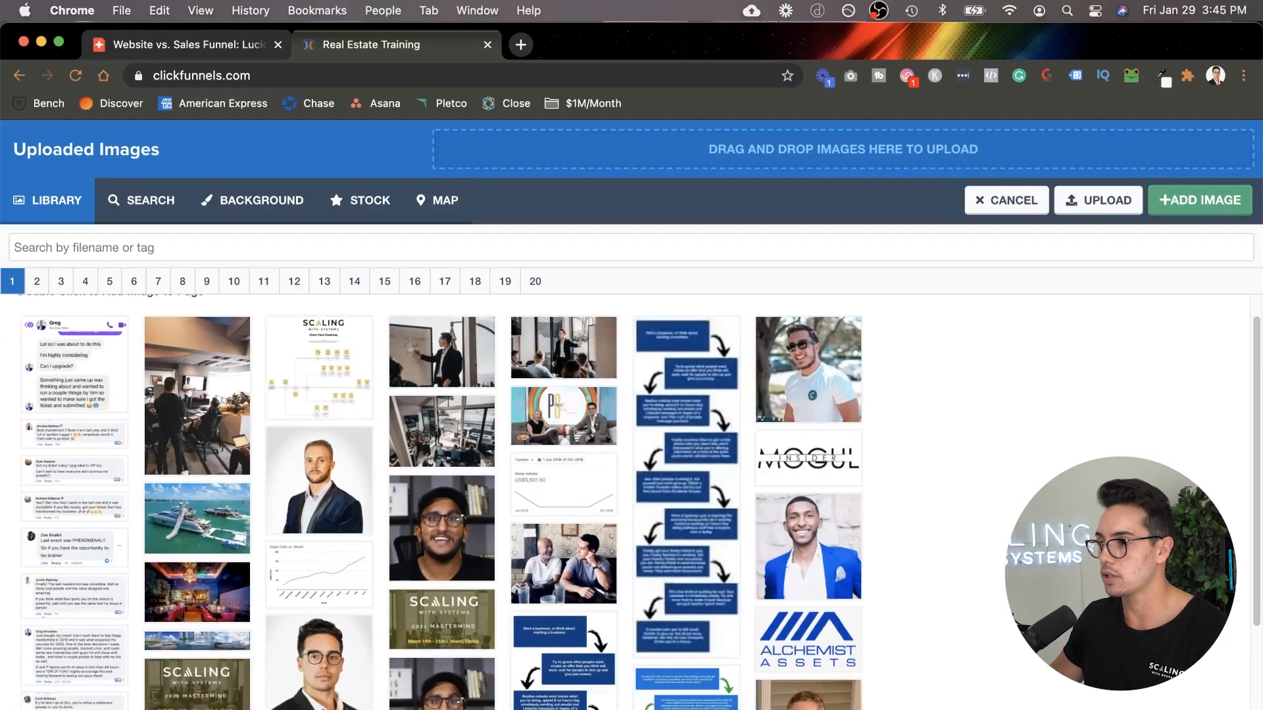
pyautogui.scroll(-2, 999, 670)
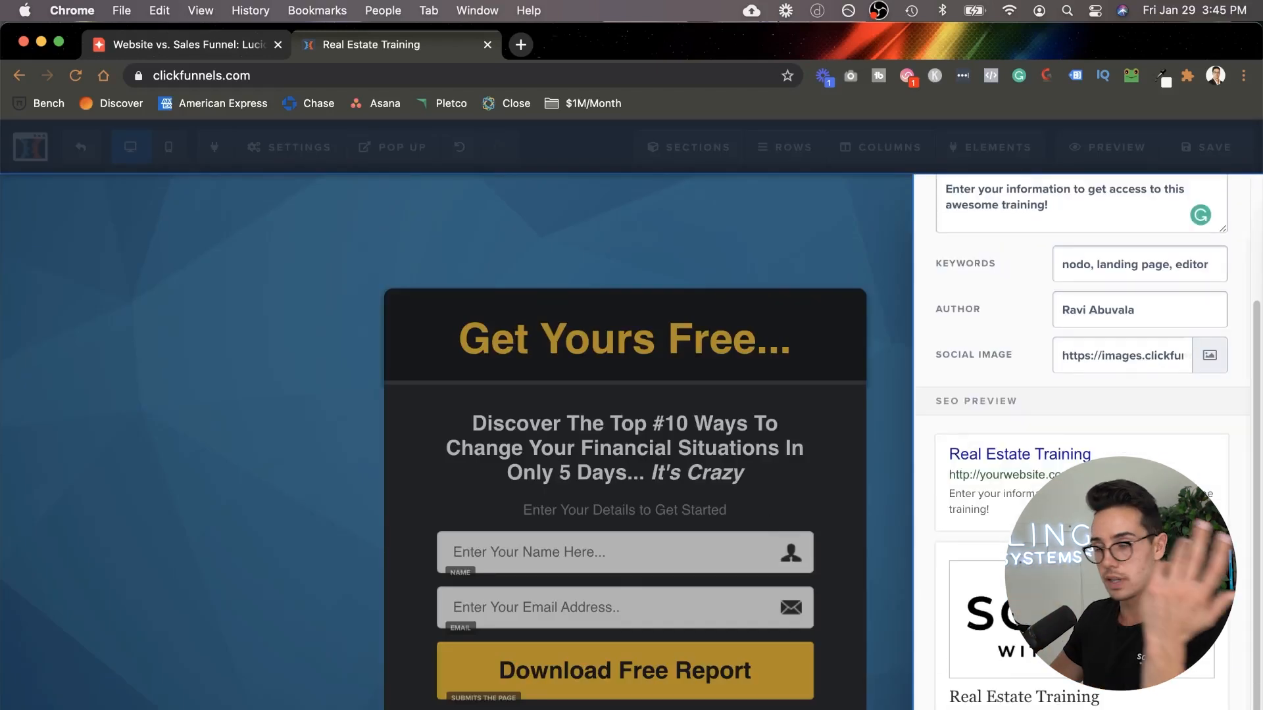
pyautogui.scroll(3, 1079, 296)
pyautogui.click(701, 276)
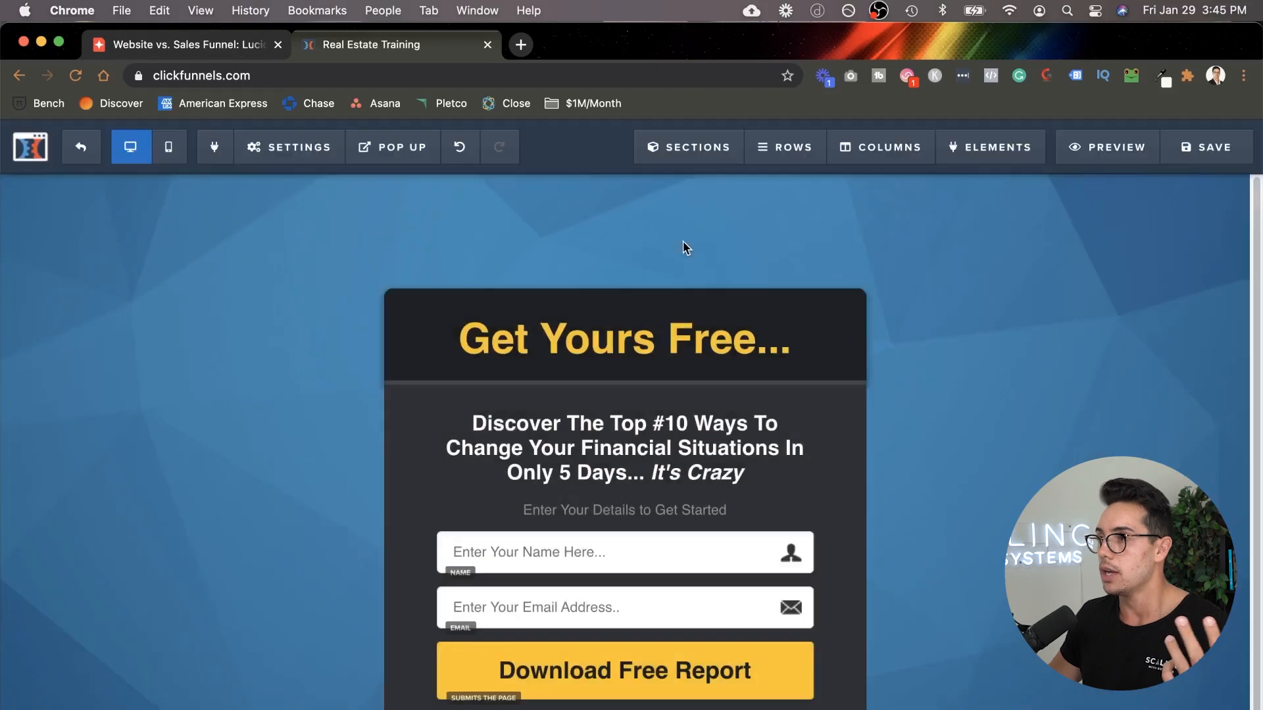
pyautogui.click(1191, 150)
# Step: Examine where header and footer tracking code can be added to the page, and close the tracking code editor
pyautogui.moveTo(429, 141)
pyautogui.moveTo(289, 146)
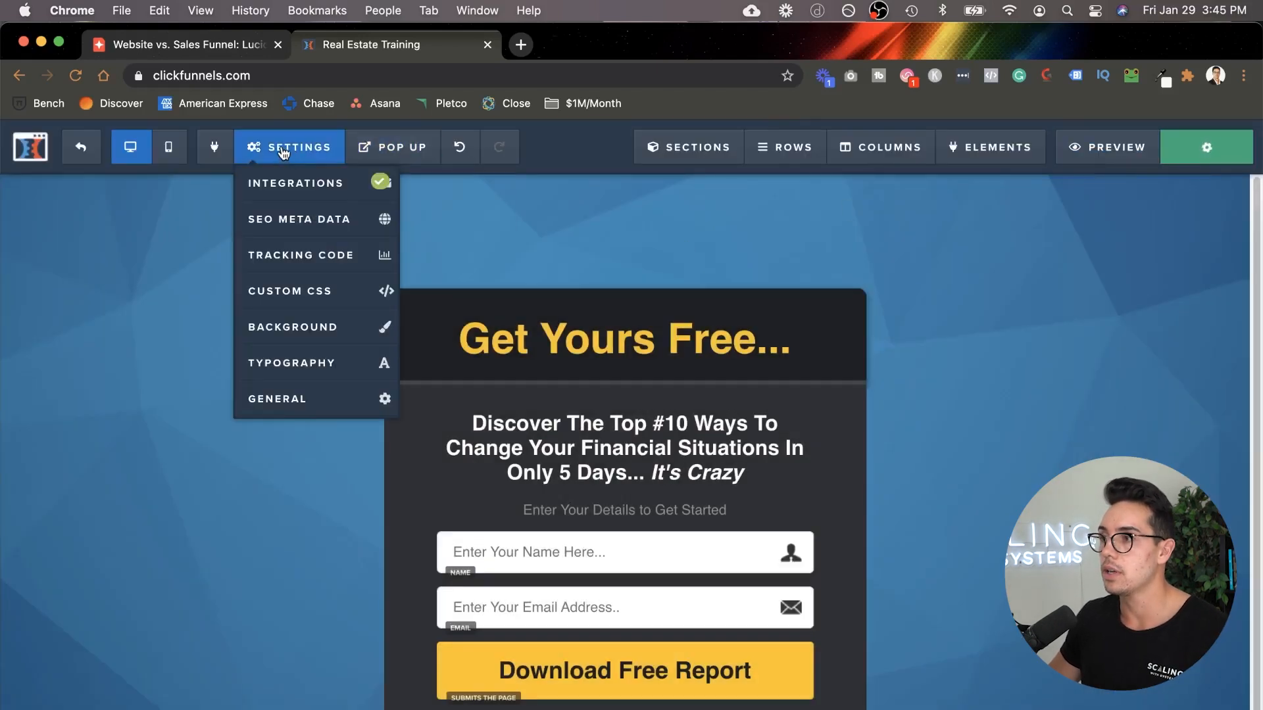
pyautogui.click(313, 255)
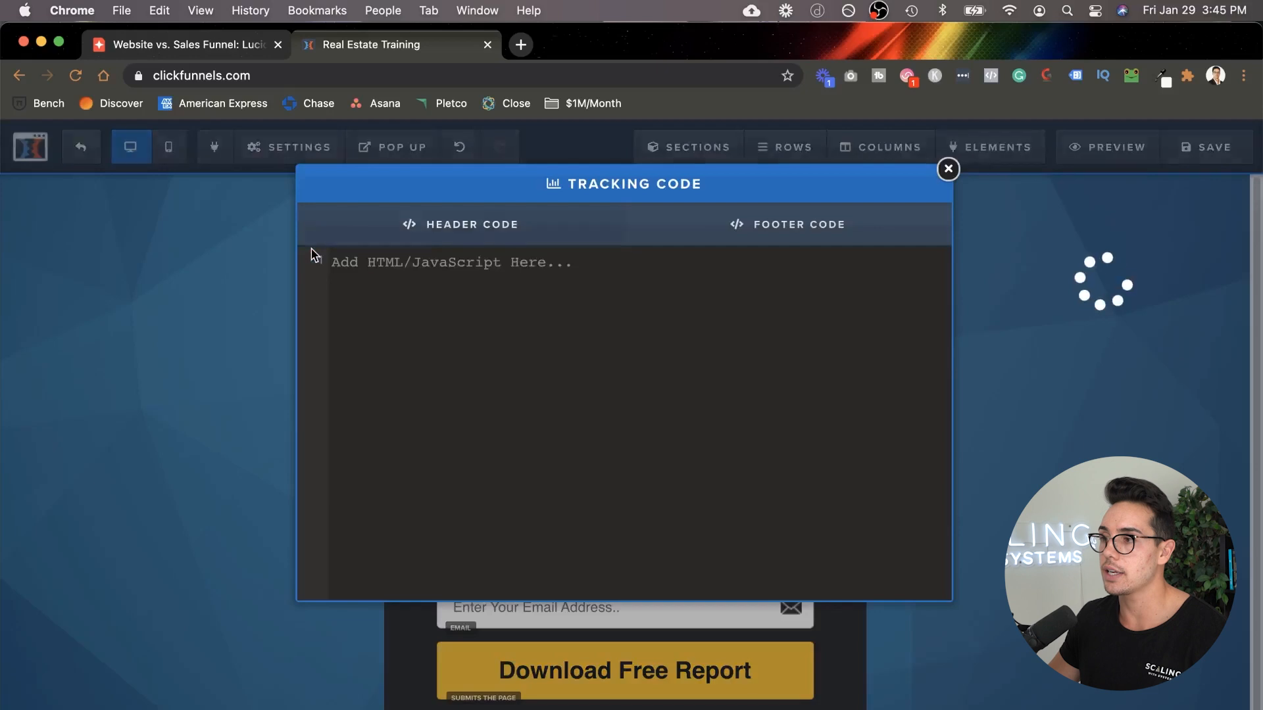
pyautogui.click(711, 238)
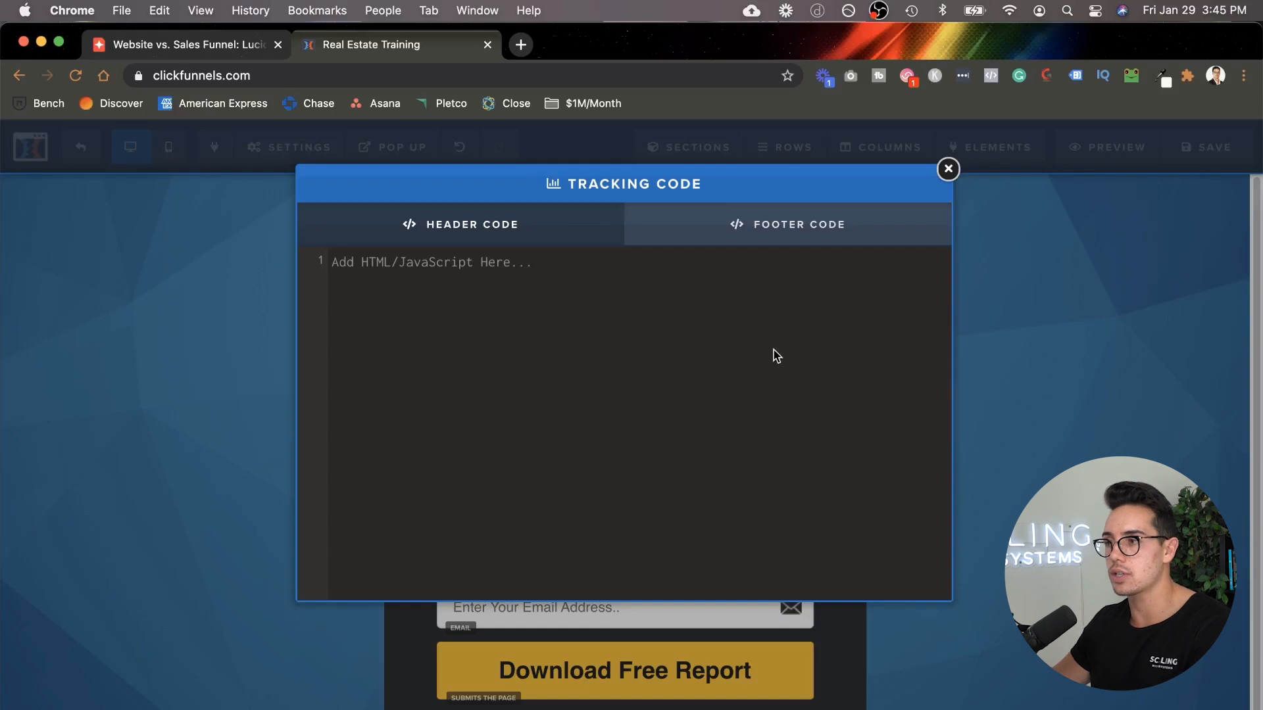
pyautogui.click(151, 331)
# Step: Examine the page's background image, position, color and video settings, and return to the page
pyautogui.moveTo(269, 165)
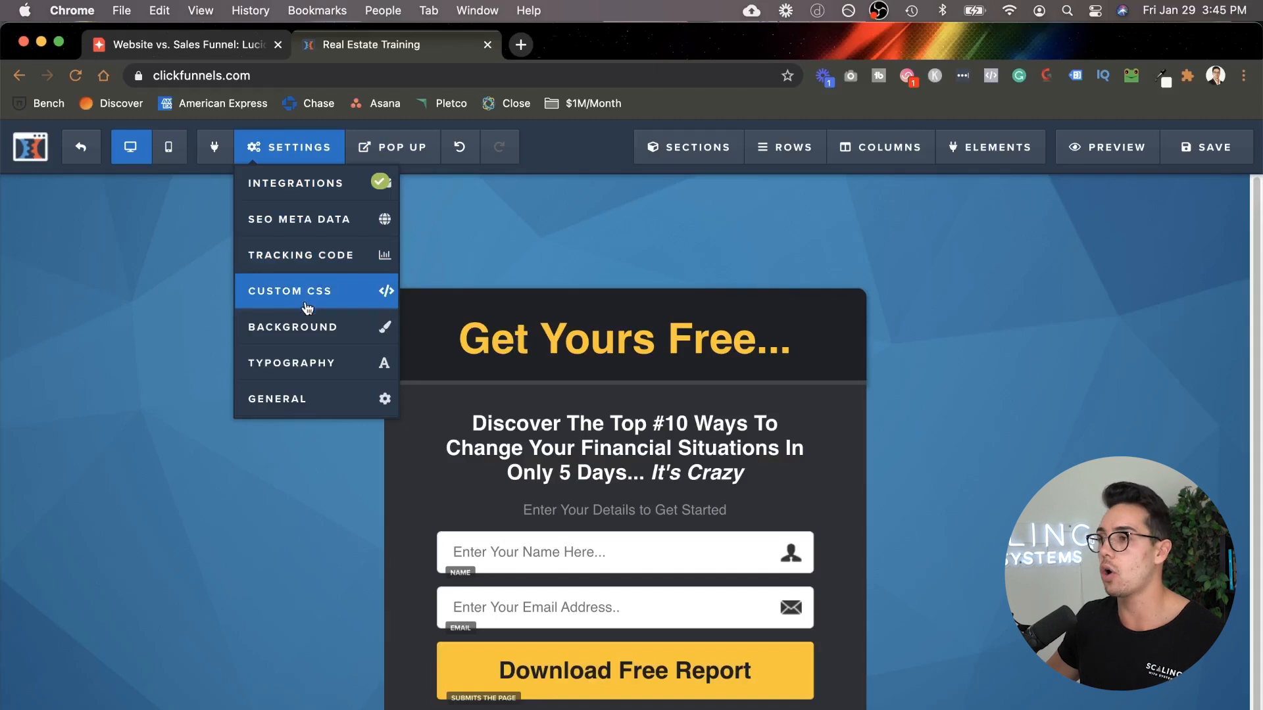
pyautogui.click(320, 327)
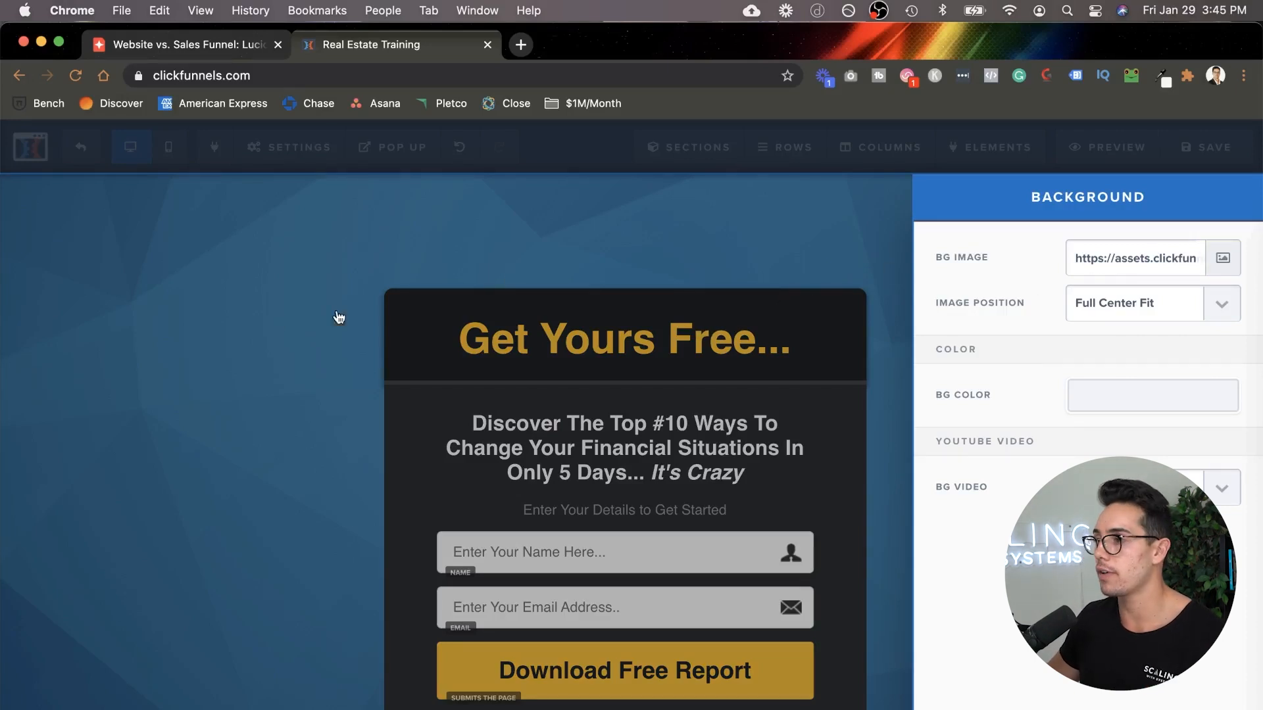
pyautogui.click(274, 324)
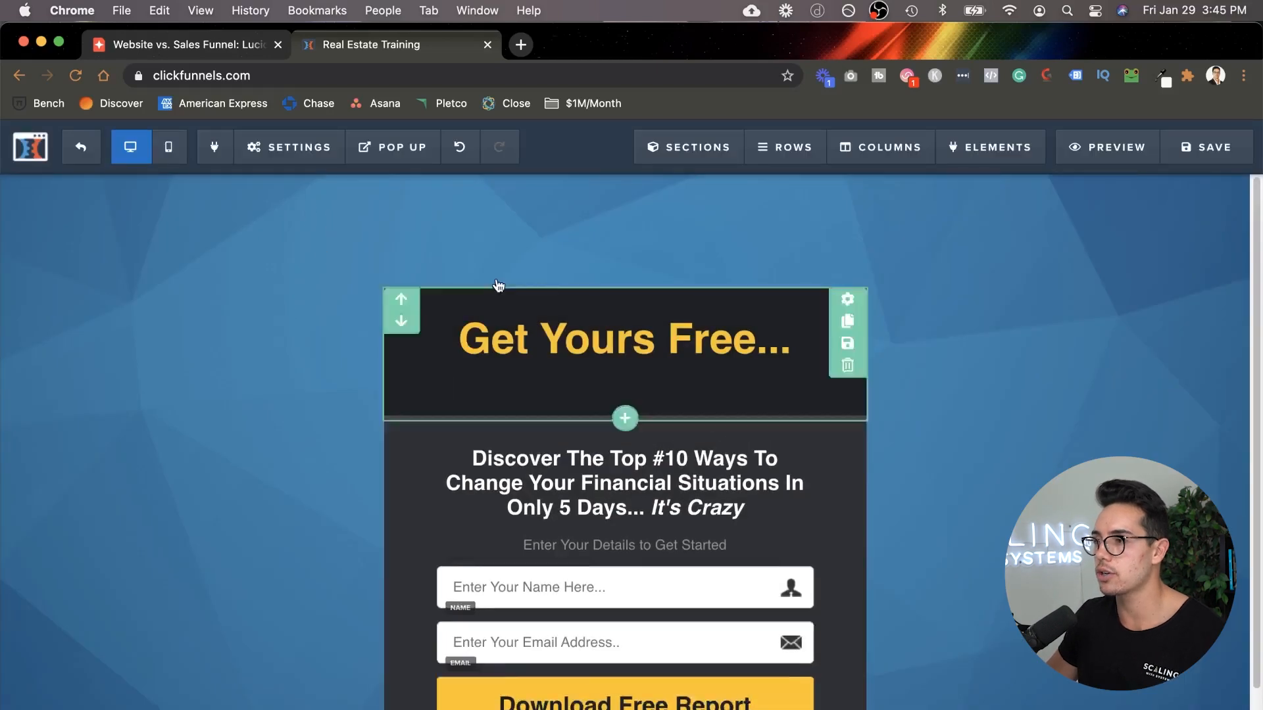
# Step: Examine the page's typography settings for content font, headline font and text colors, and return to the page
pyautogui.moveTo(259, 147)
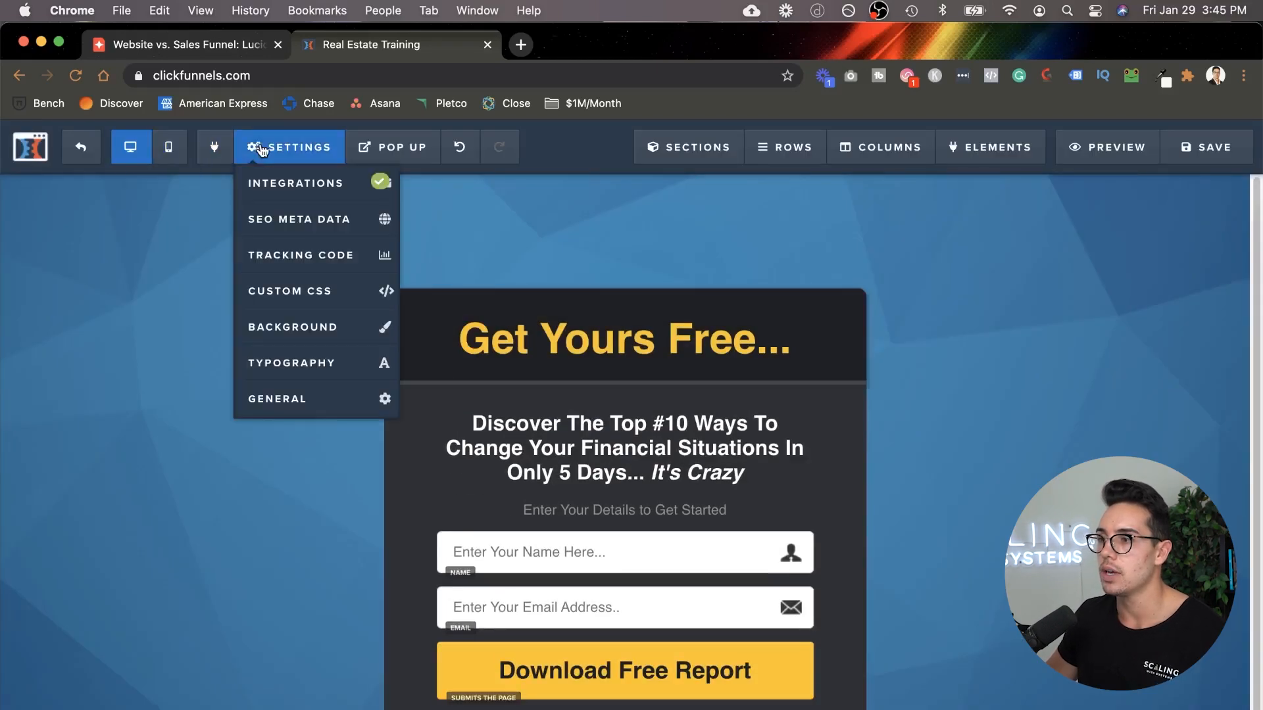
pyautogui.click(296, 363)
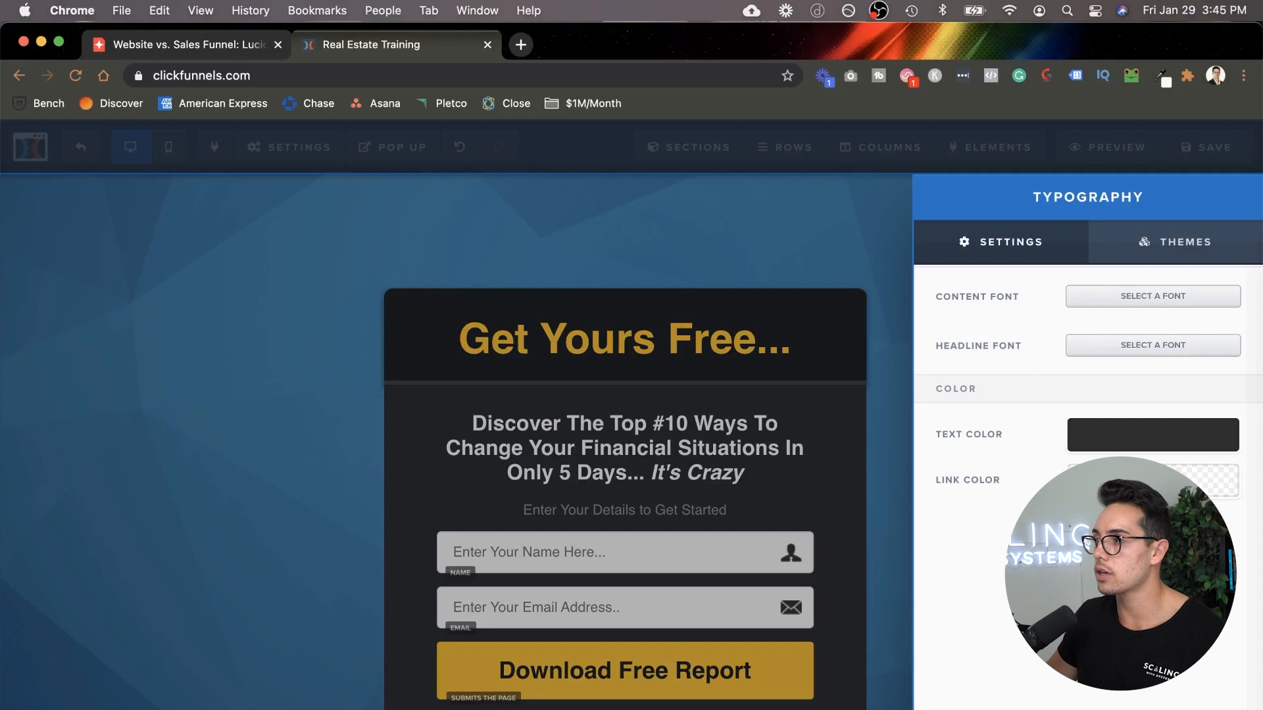
pyautogui.click(127, 393)
# Step: Set the page's affiliate badge to Show in the general settings, save the page and open its preview
pyautogui.moveTo(290, 141)
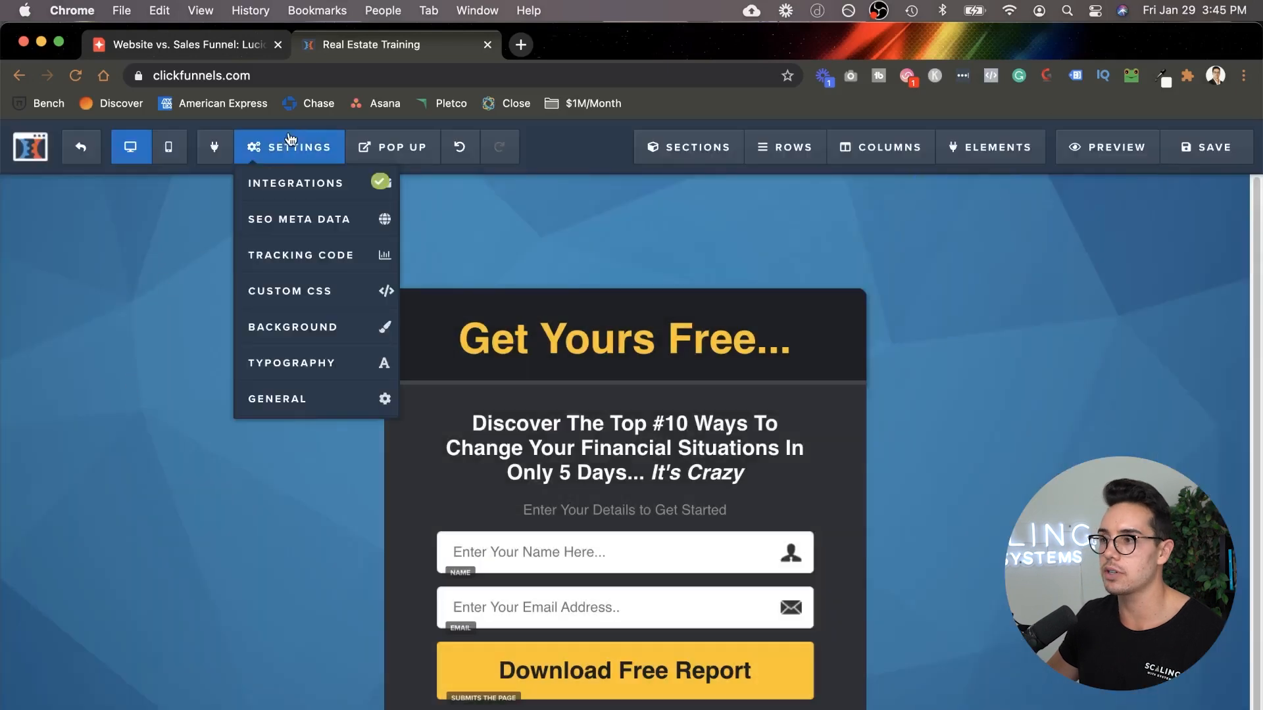
pyautogui.click(348, 397)
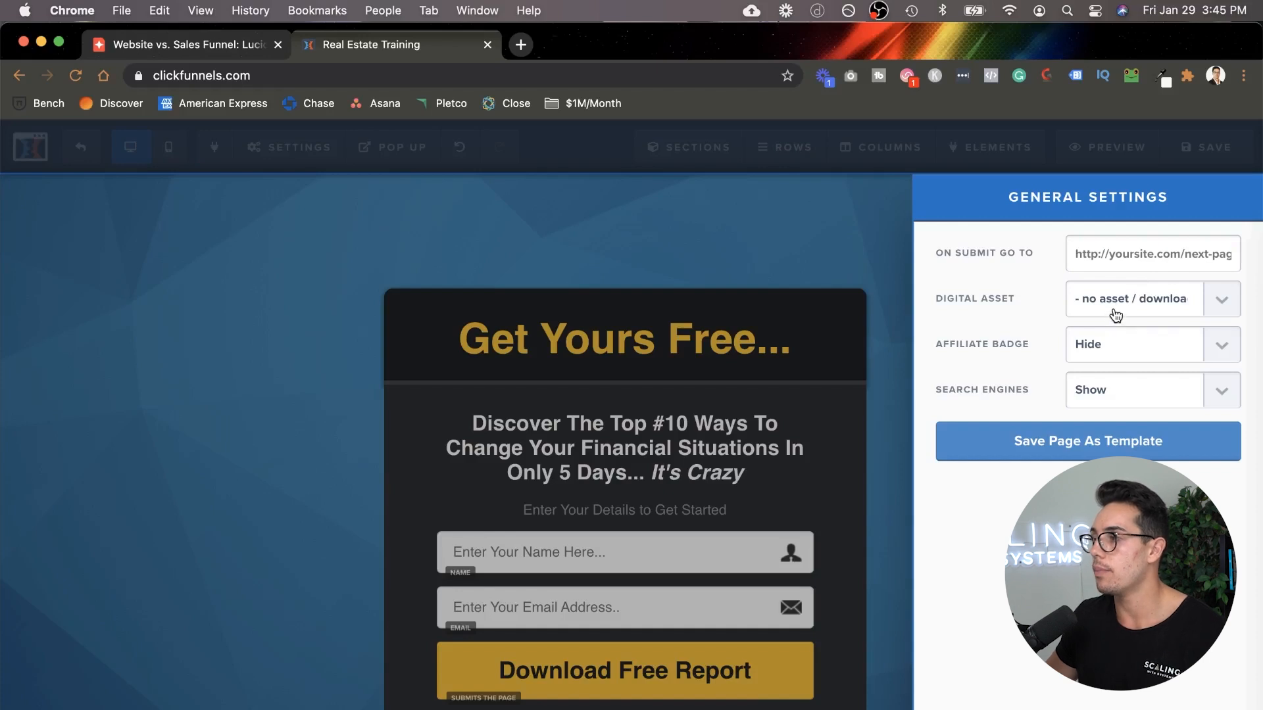
pyautogui.click(1118, 346)
pyautogui.click(1118, 346)
pyautogui.click(1117, 350)
pyautogui.click(1117, 351)
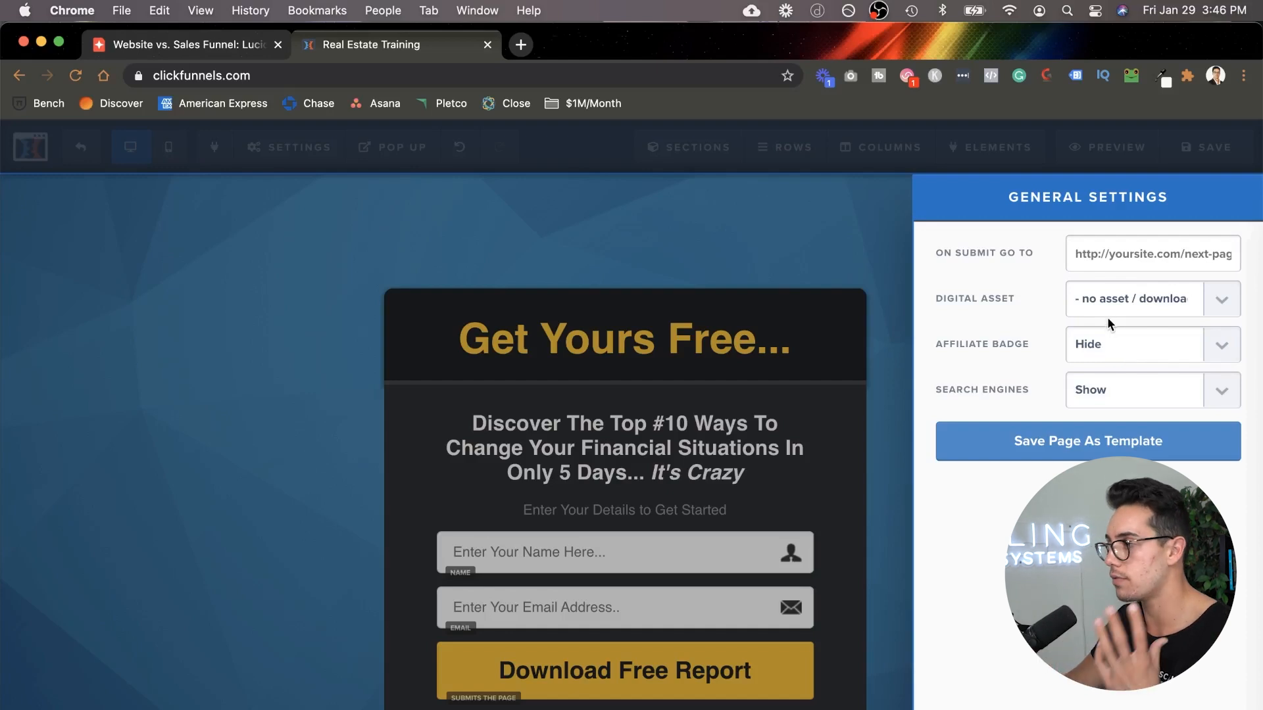
pyautogui.click(1117, 347)
pyautogui.click(1127, 366)
pyautogui.click(670, 250)
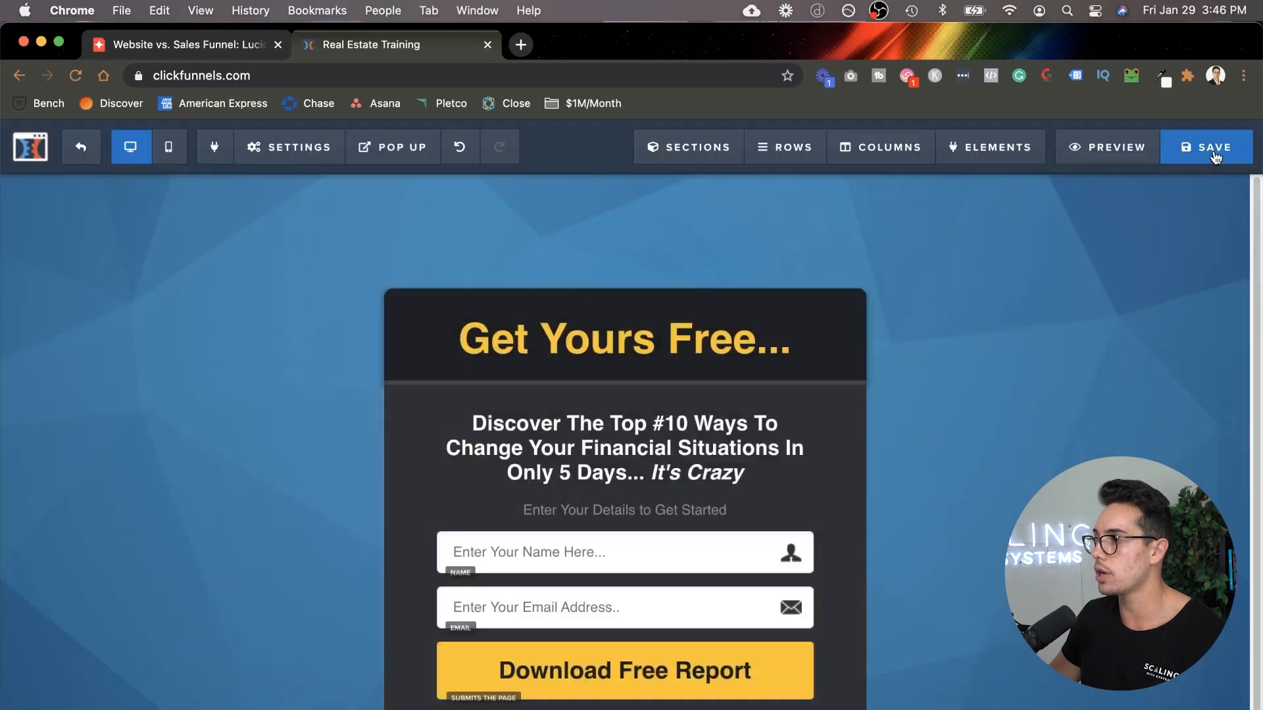
pyautogui.click(1215, 156)
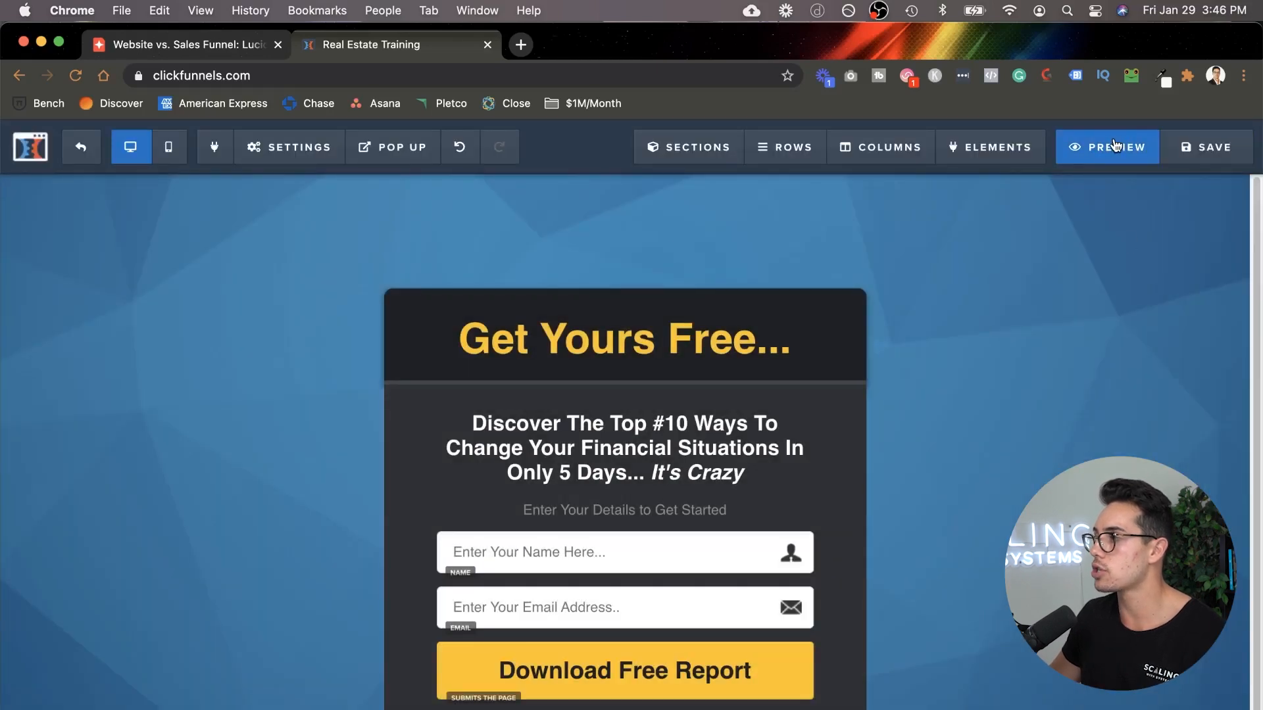
pyautogui.click(1115, 146)
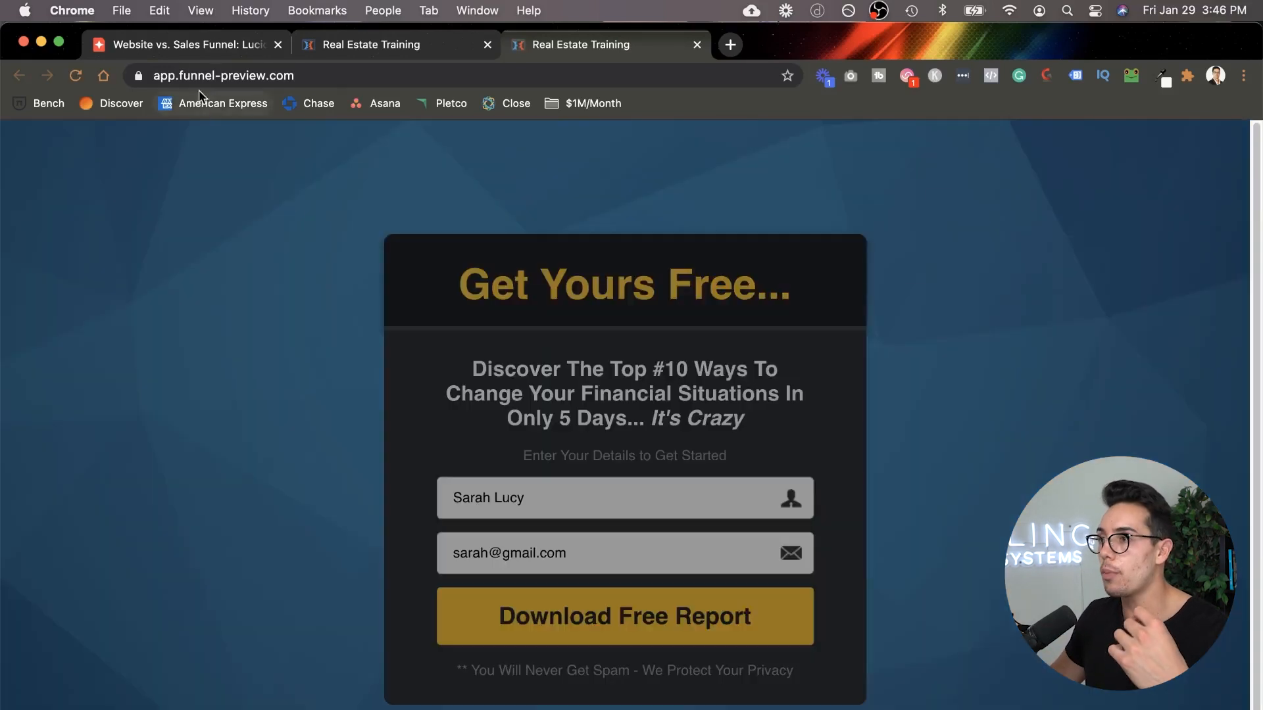
# Step: Switch to the Lucid sales funnel diagram, place a copy of the Exit box below Opt-In and label it CF
pyautogui.click(186, 44)
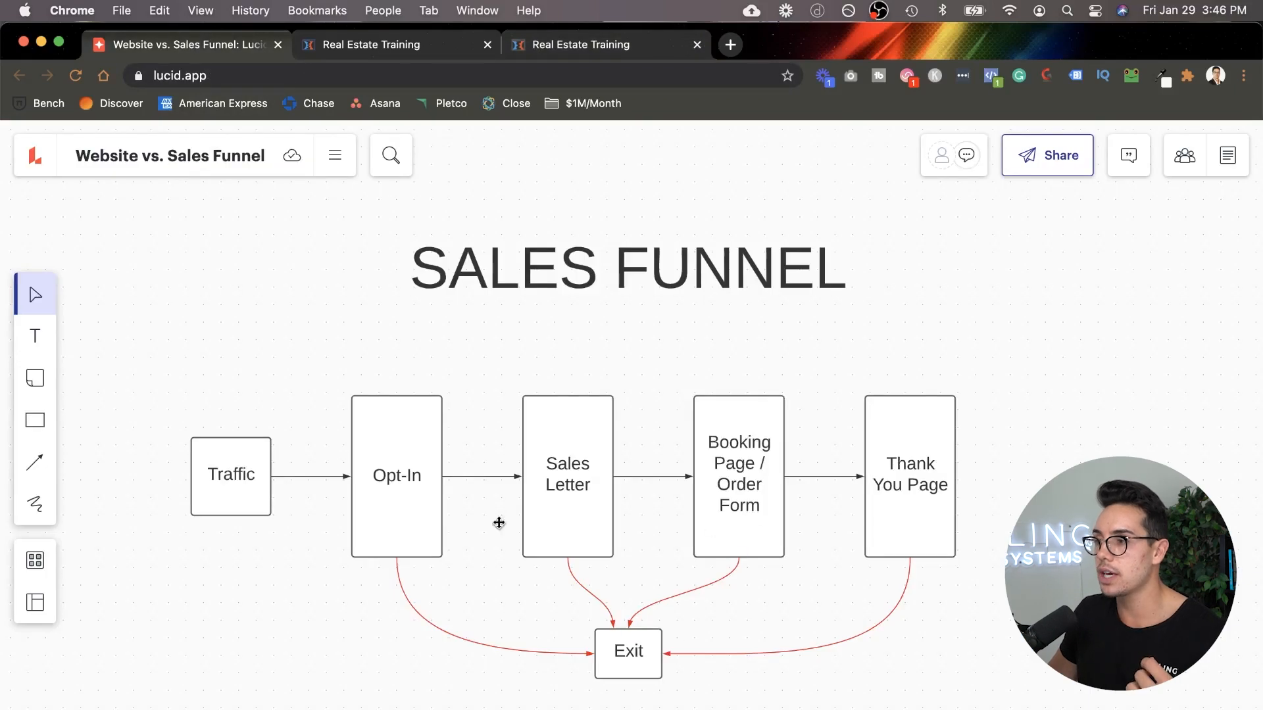
pyautogui.moveTo(618, 661); pyautogui.dragTo(352, 665)
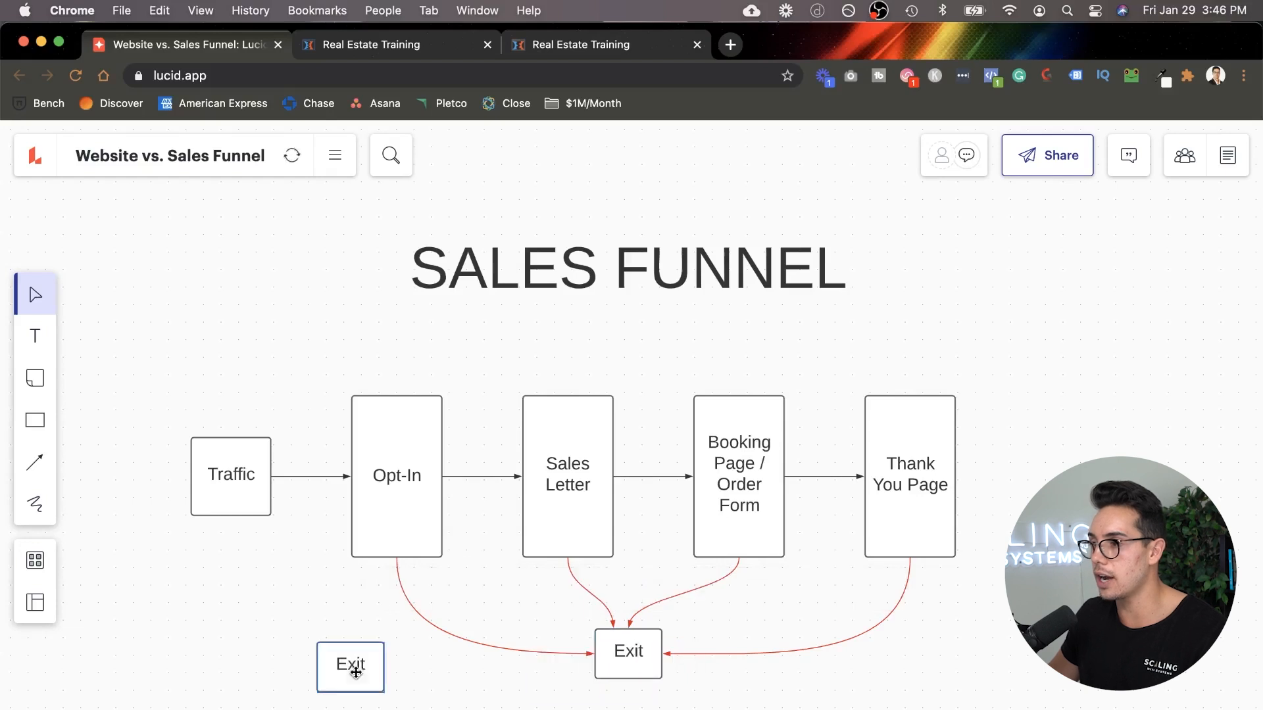
pyautogui.doubleClick(343, 666)
pyautogui.write('C')
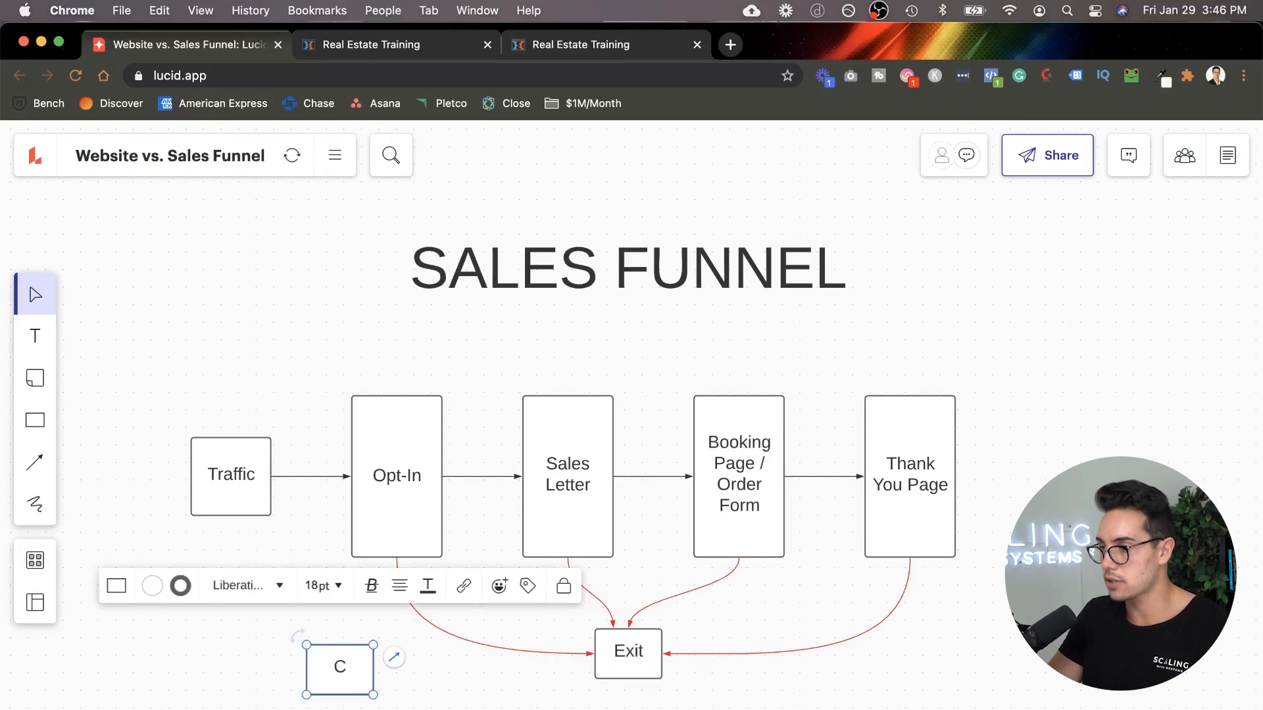
pyautogui.write('F')
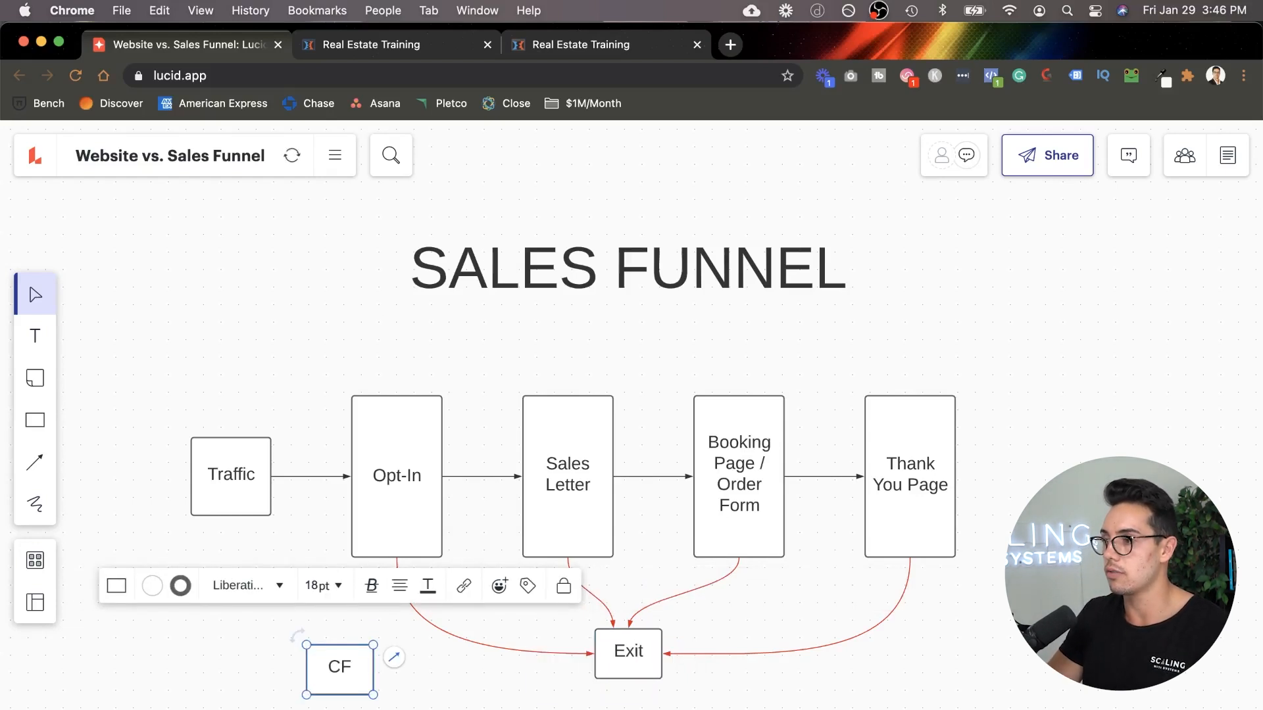
pyautogui.click(297, 547)
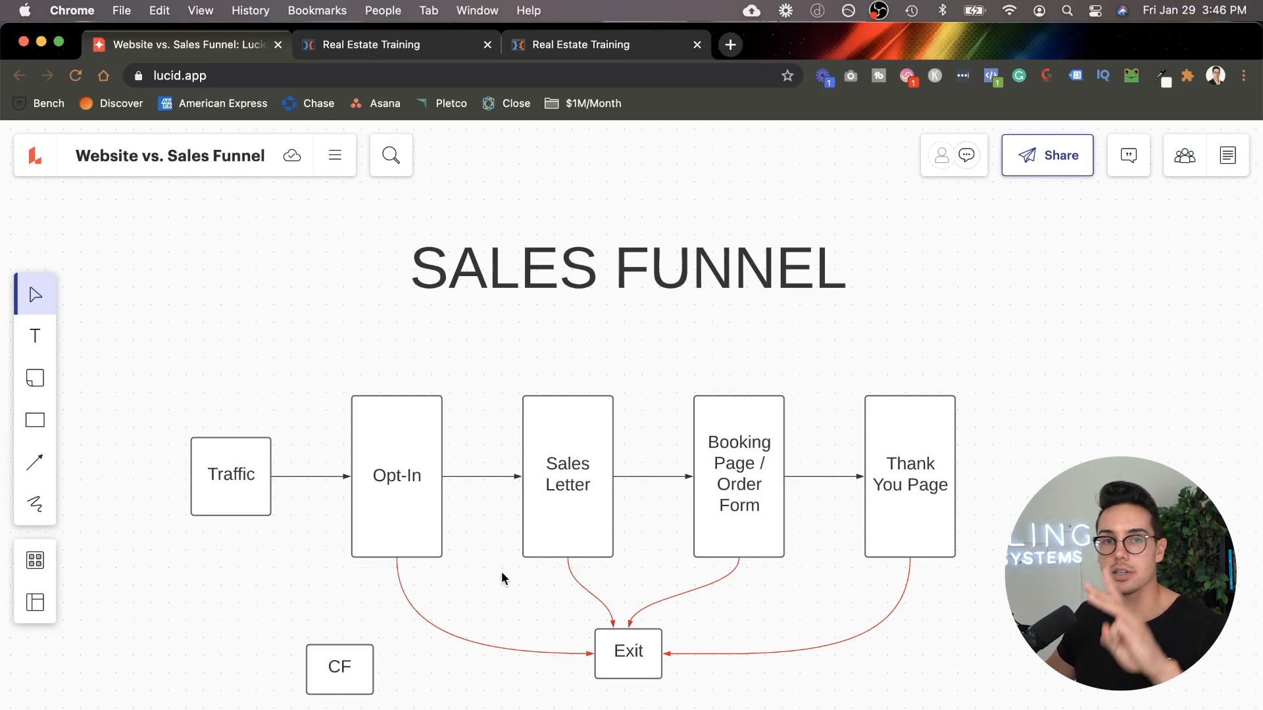
# Step: Switch back to the ClickFunnels page editor and set the affiliate badge to Hide in the general settings
pyautogui.click(577, 40)
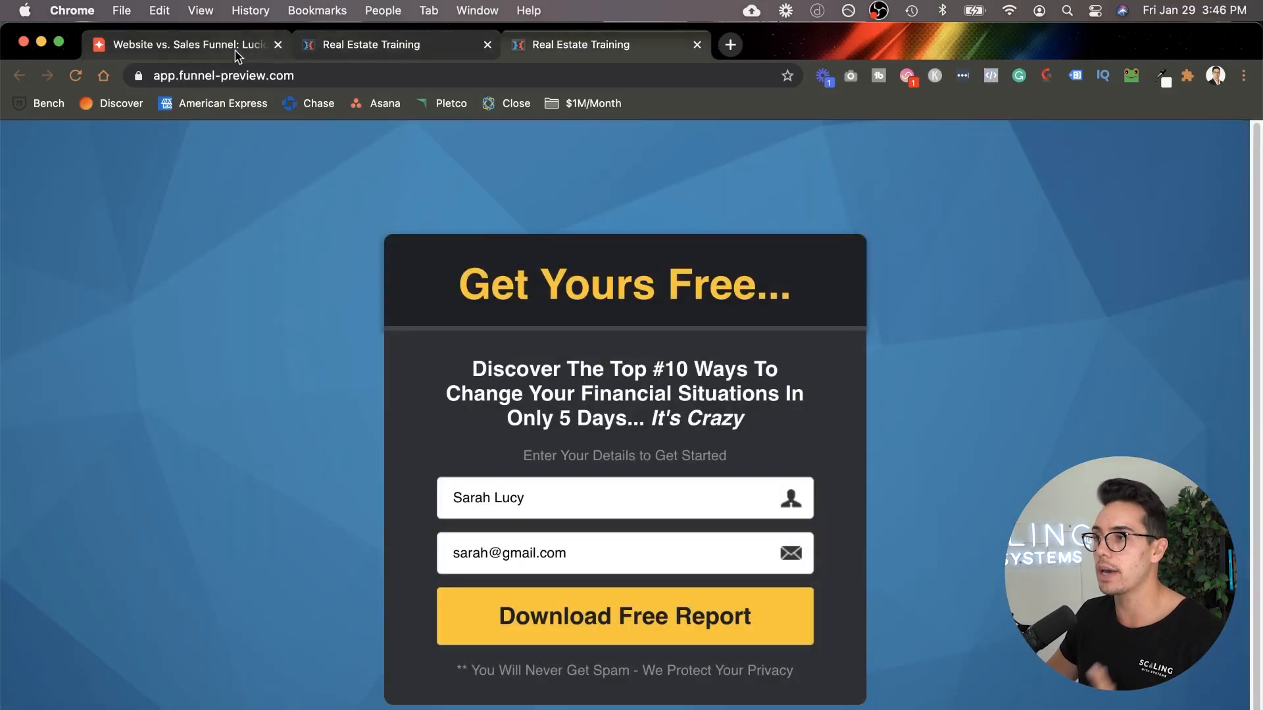
pyautogui.click(342, 47)
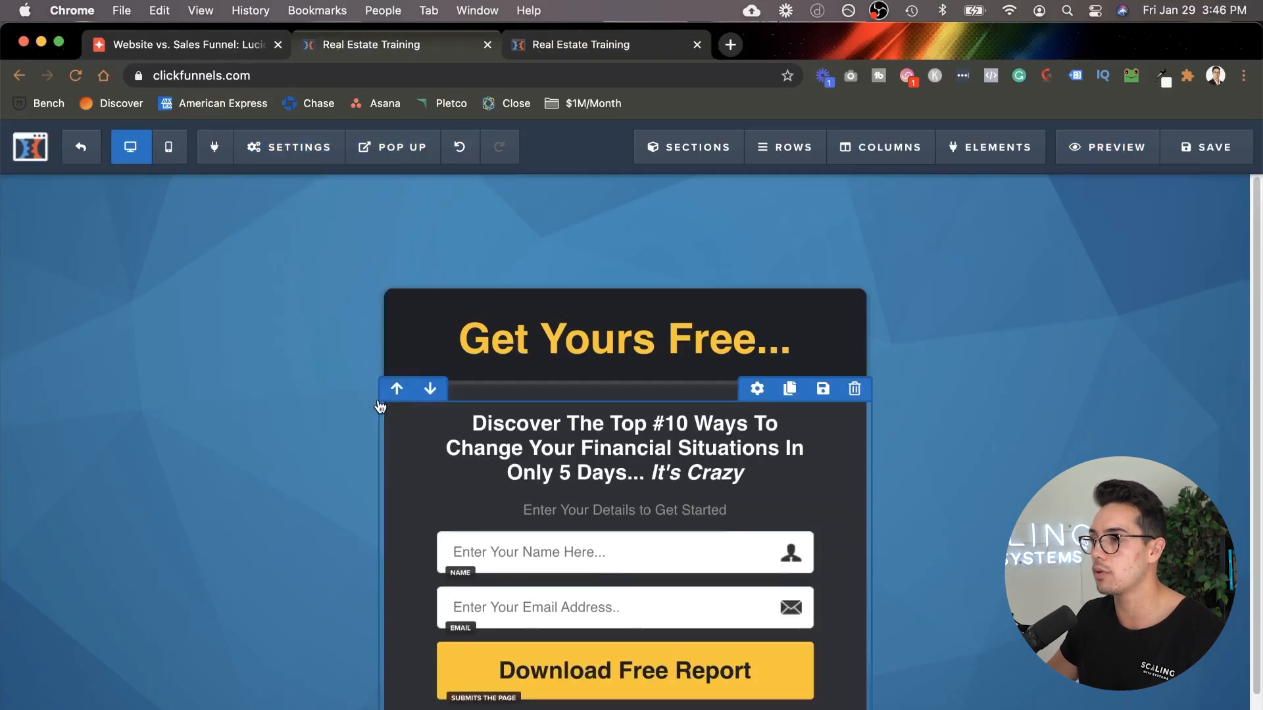
pyautogui.moveTo(282, 146)
pyautogui.click(345, 396)
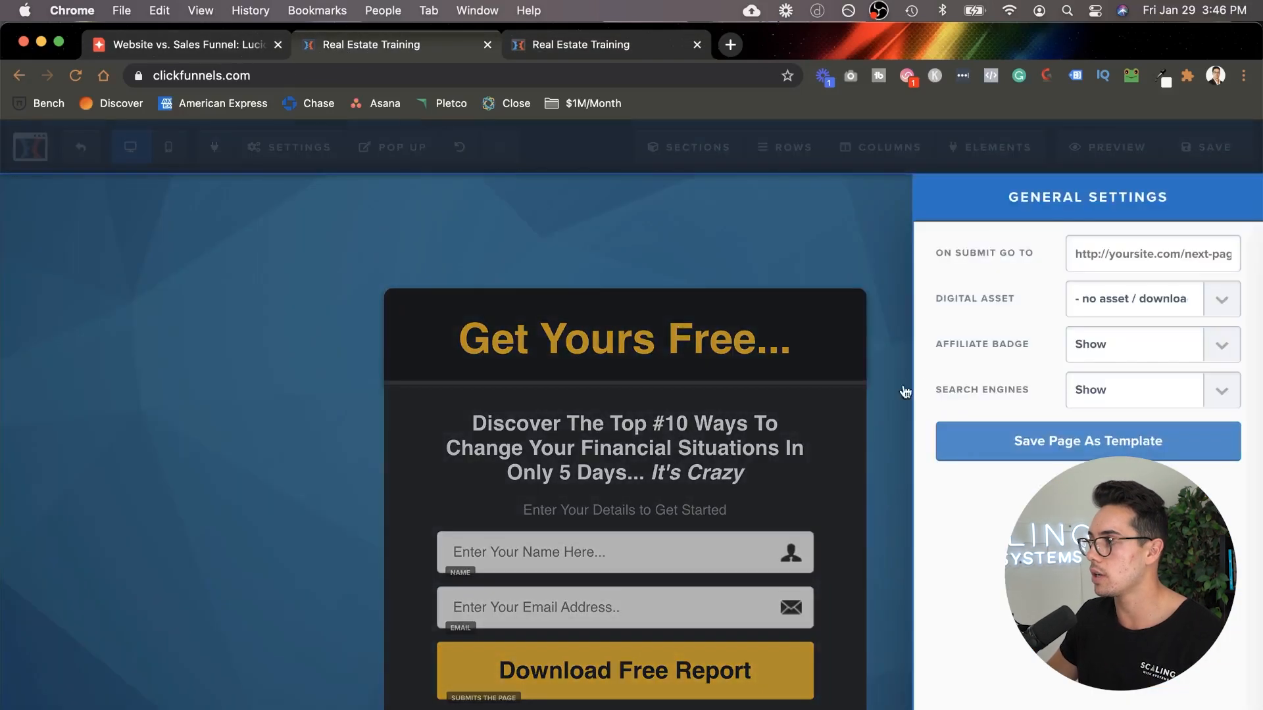
pyautogui.click(1096, 355)
pyautogui.click(1098, 324)
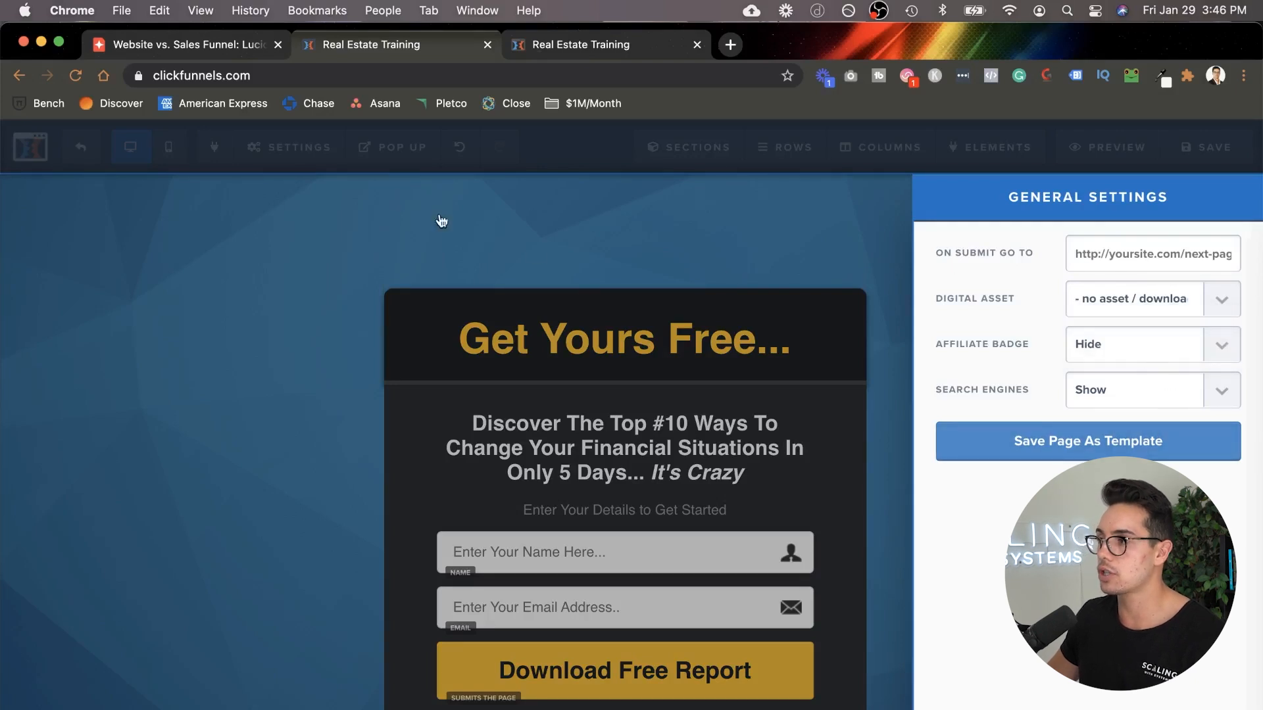
pyautogui.click(370, 232)
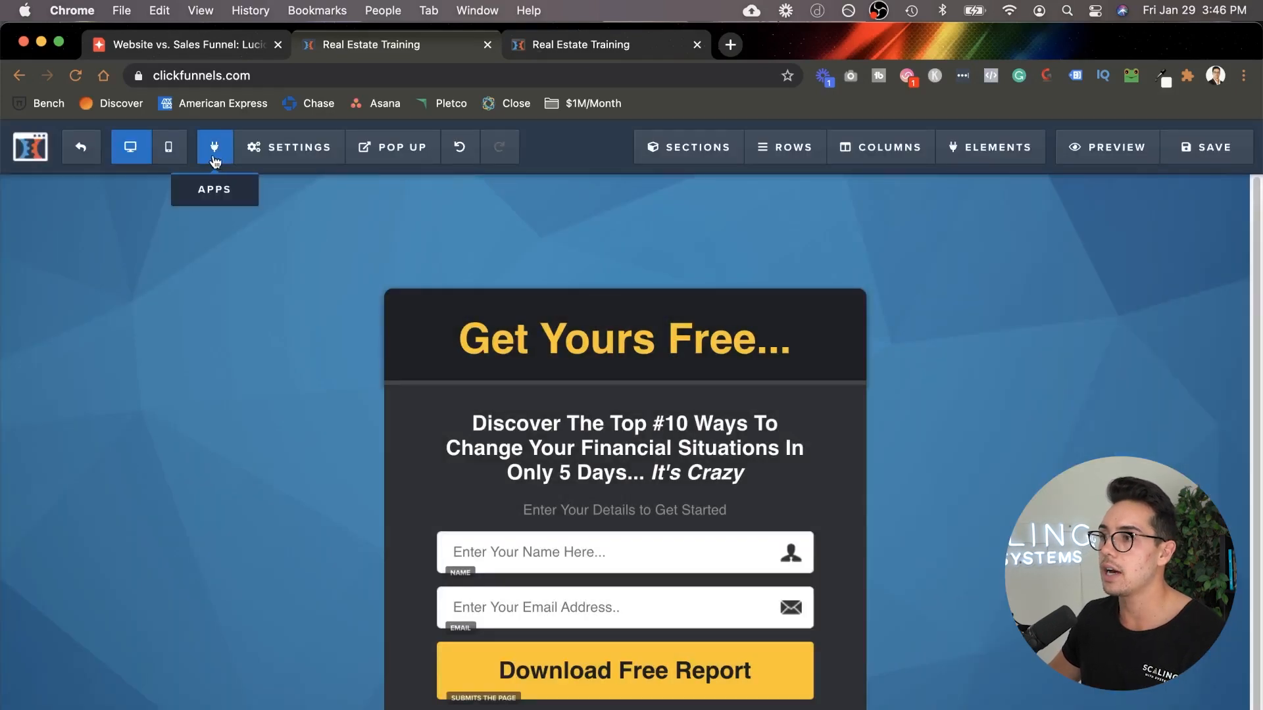
# Step: Examine the optin page's mobile layout, compare it with the desktop layout, and return to the desktop view
pyautogui.click(172, 151)
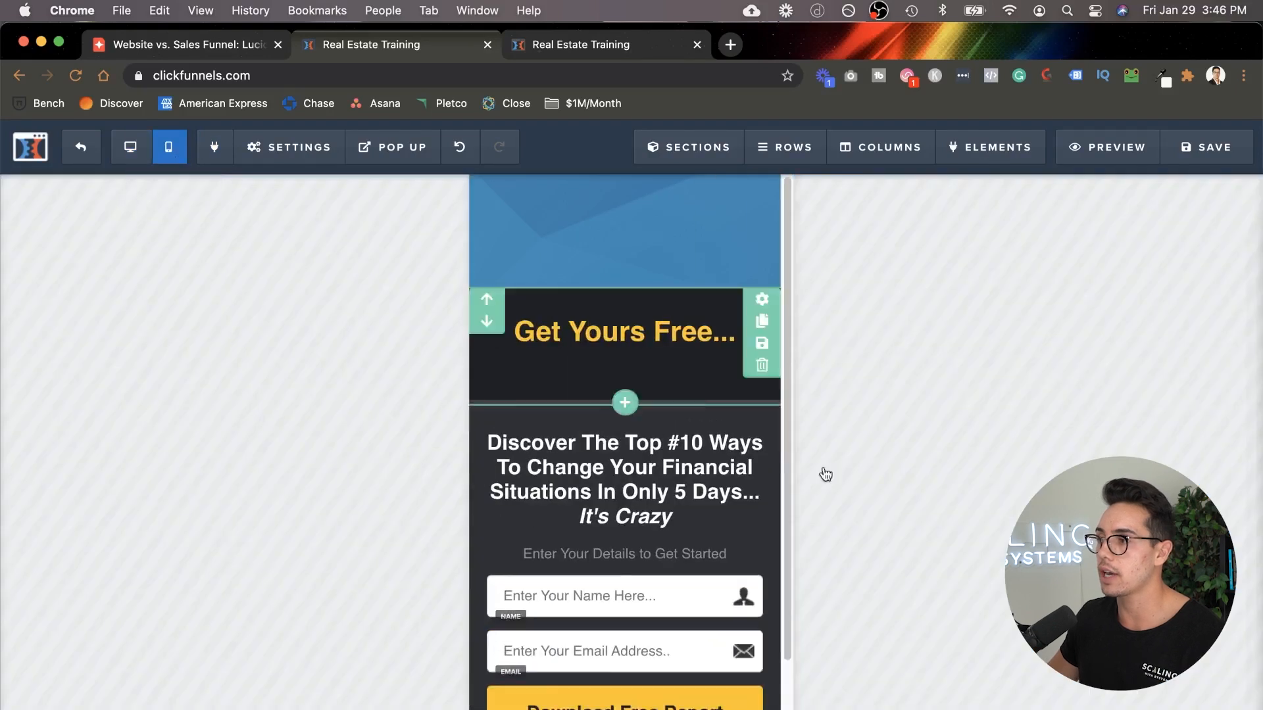
pyautogui.scroll(-3, 630, 520)
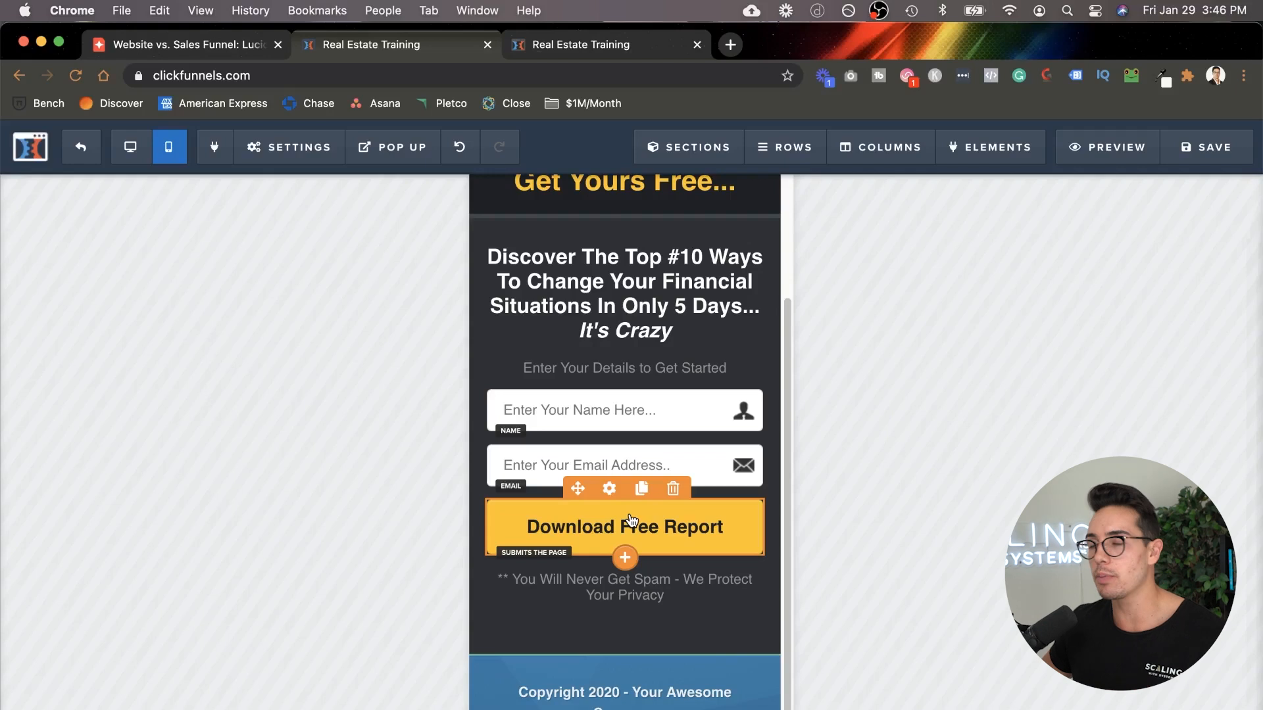
pyautogui.scroll(3, 651, 460)
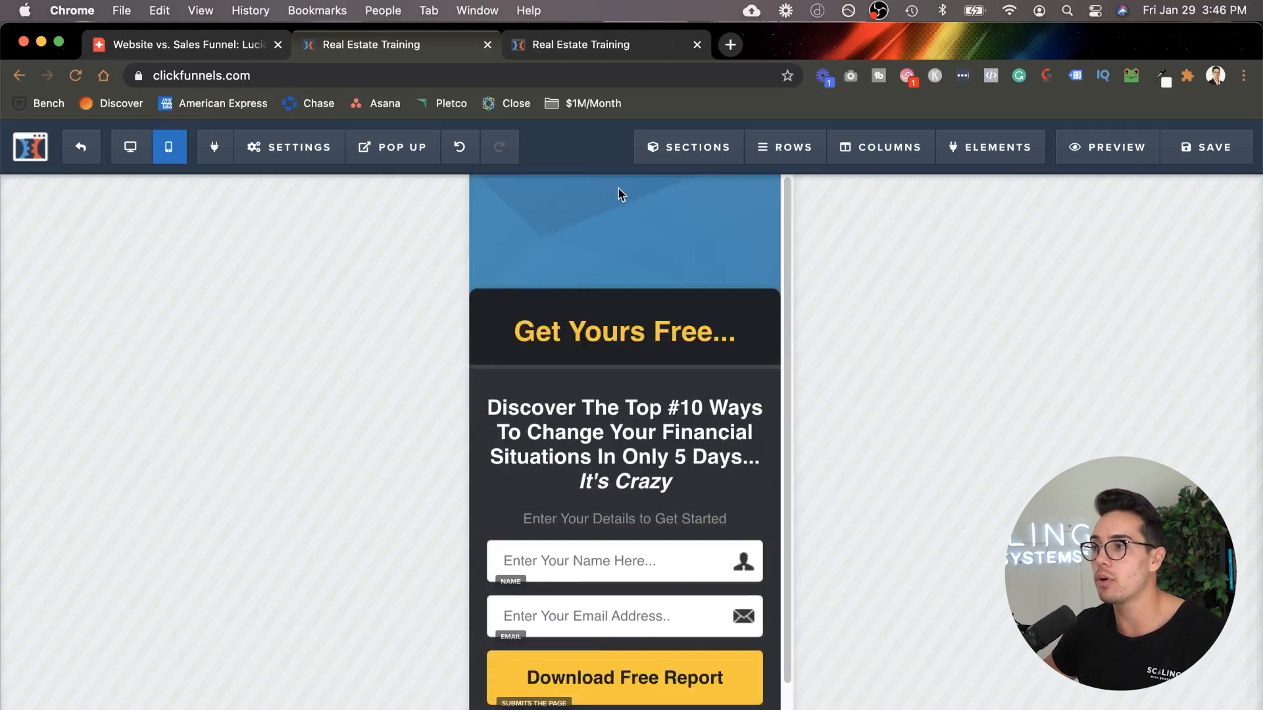
pyautogui.scroll(-3, 603, 262)
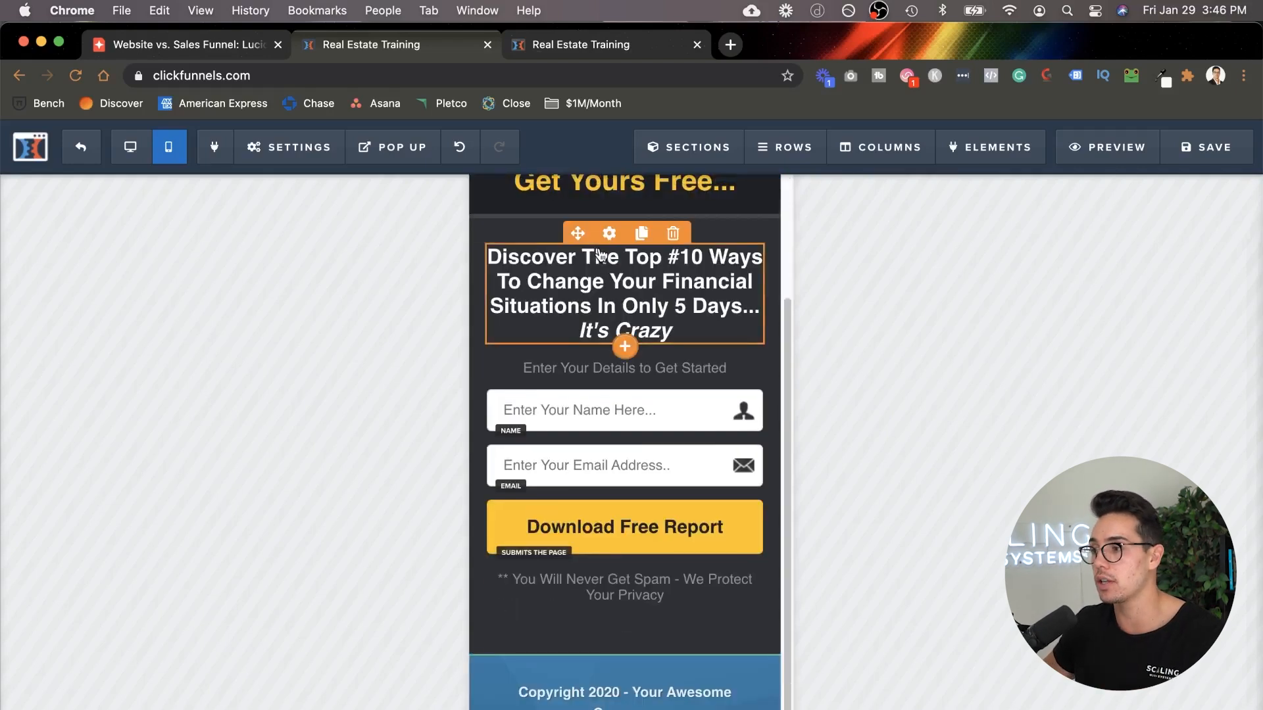
pyautogui.scroll(3, 594, 272)
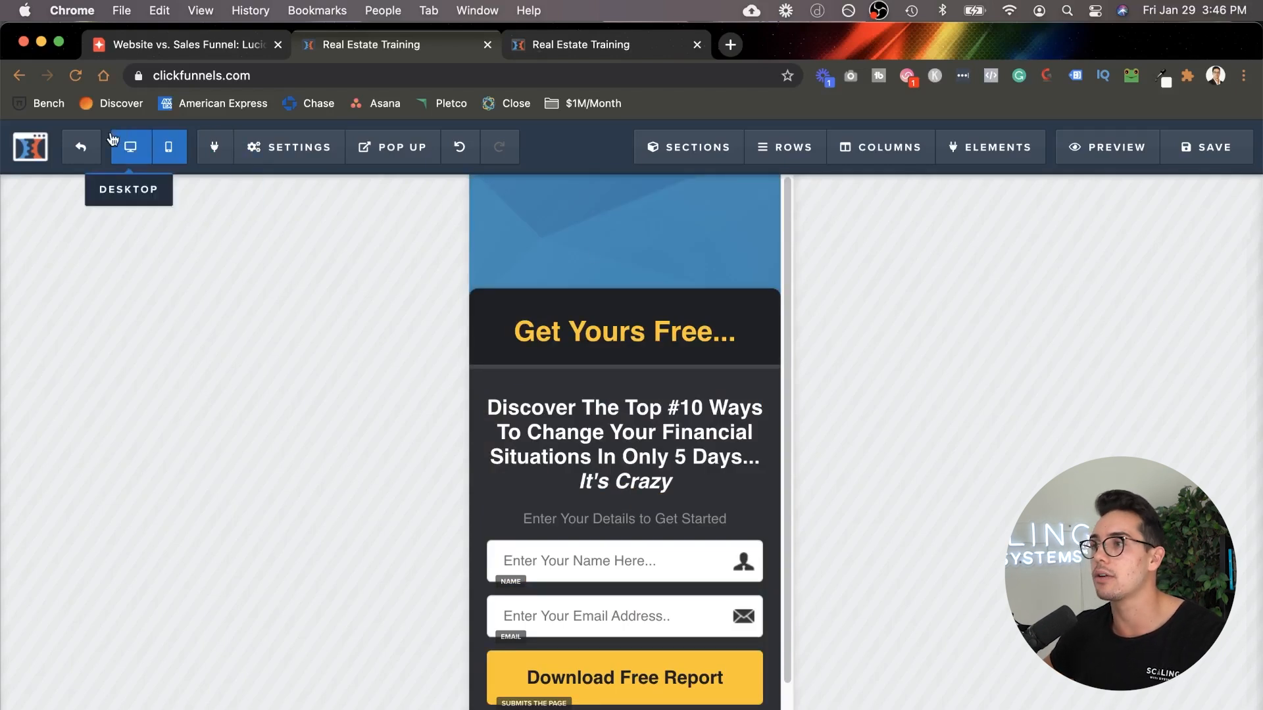
pyautogui.click(130, 147)
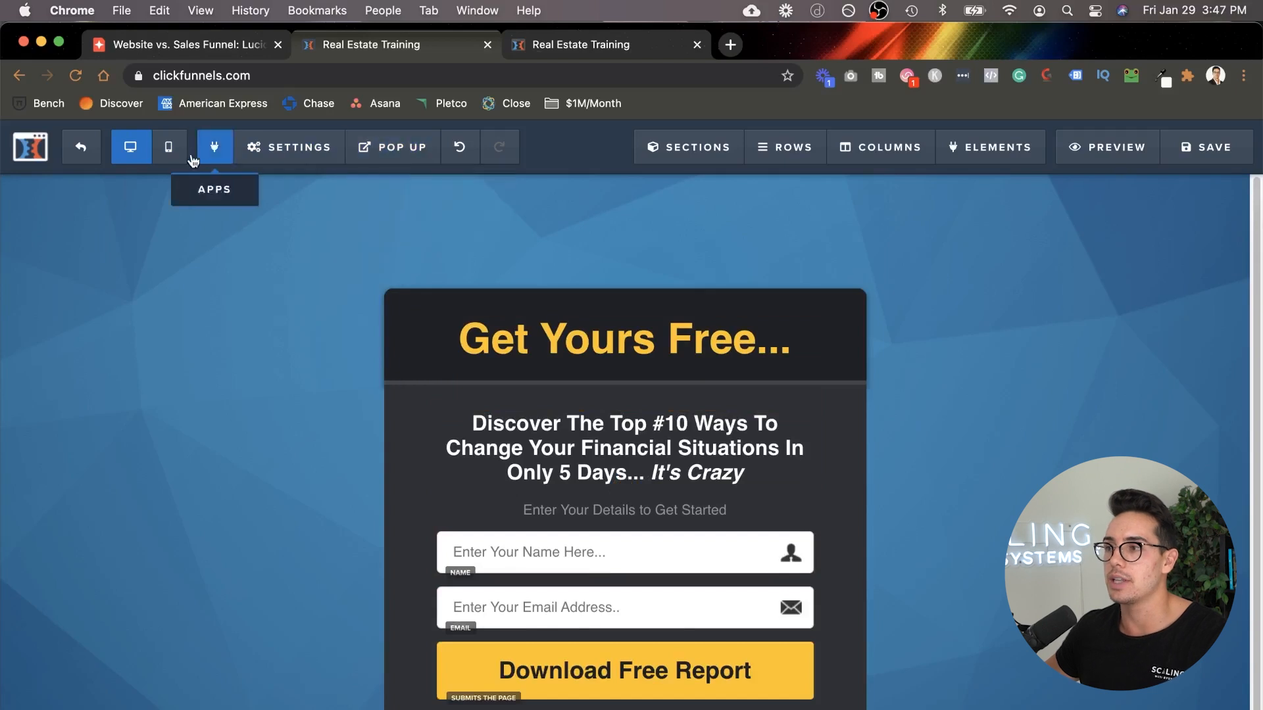
pyautogui.click(168, 147)
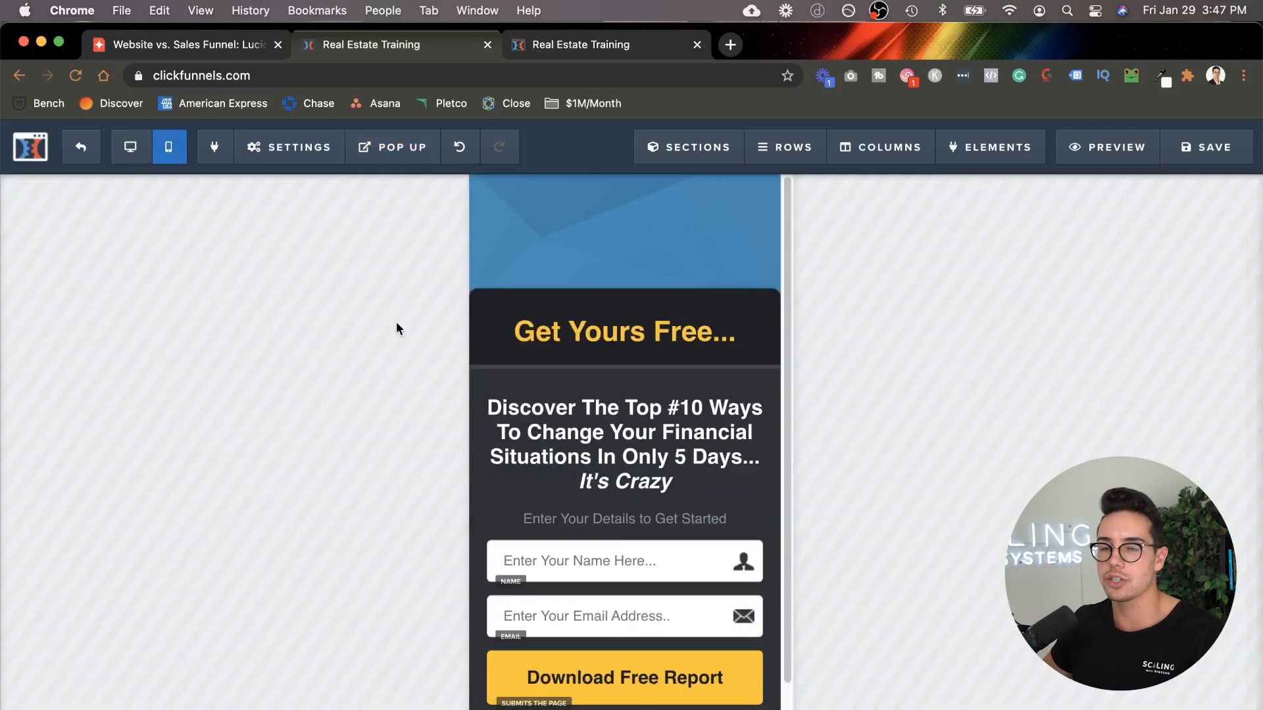
pyautogui.click(130, 146)
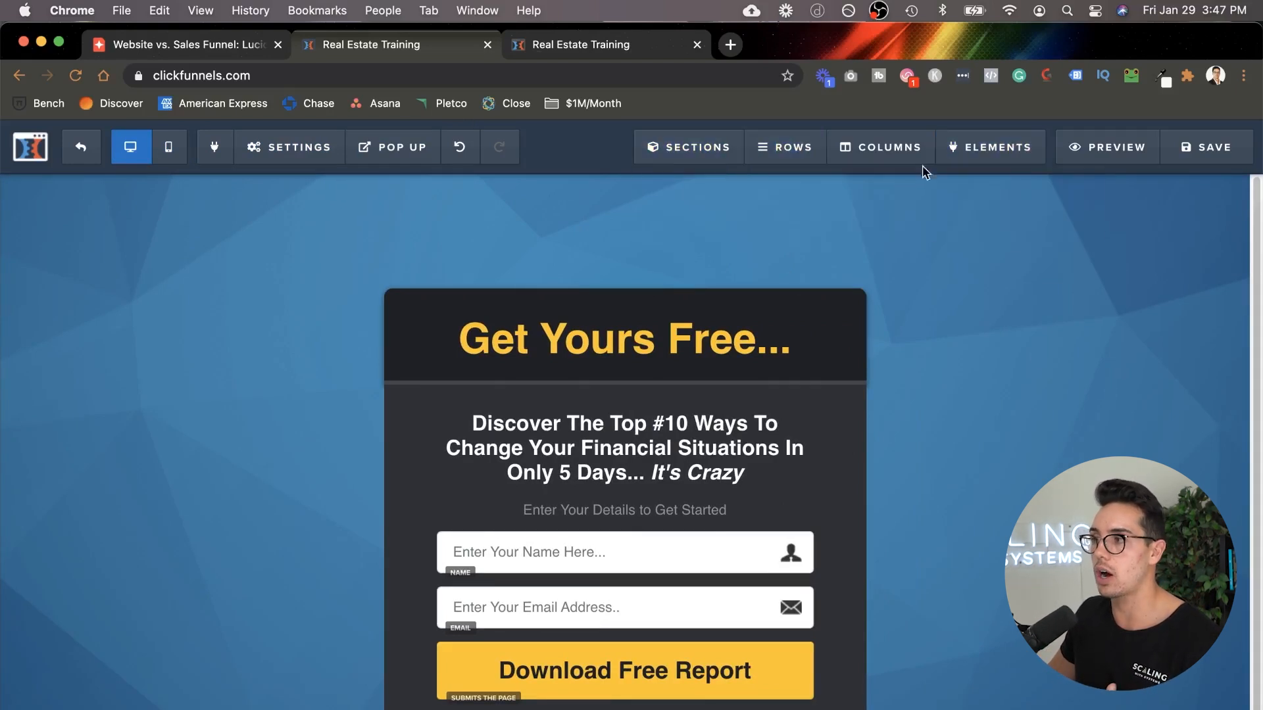
# Step: Add an empty full-width section below the "Get Yours Free..." header section, and delete it
pyautogui.moveTo(671, 137)
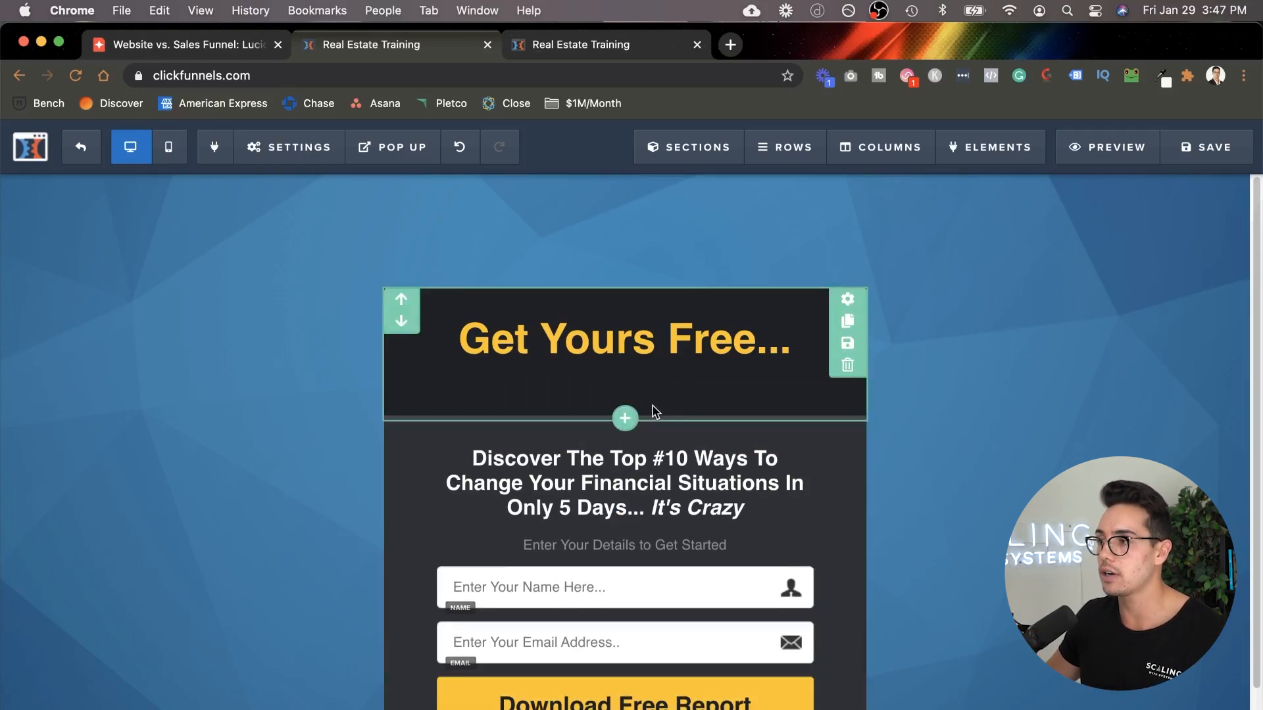
pyautogui.click(625, 418)
pyautogui.click(910, 262)
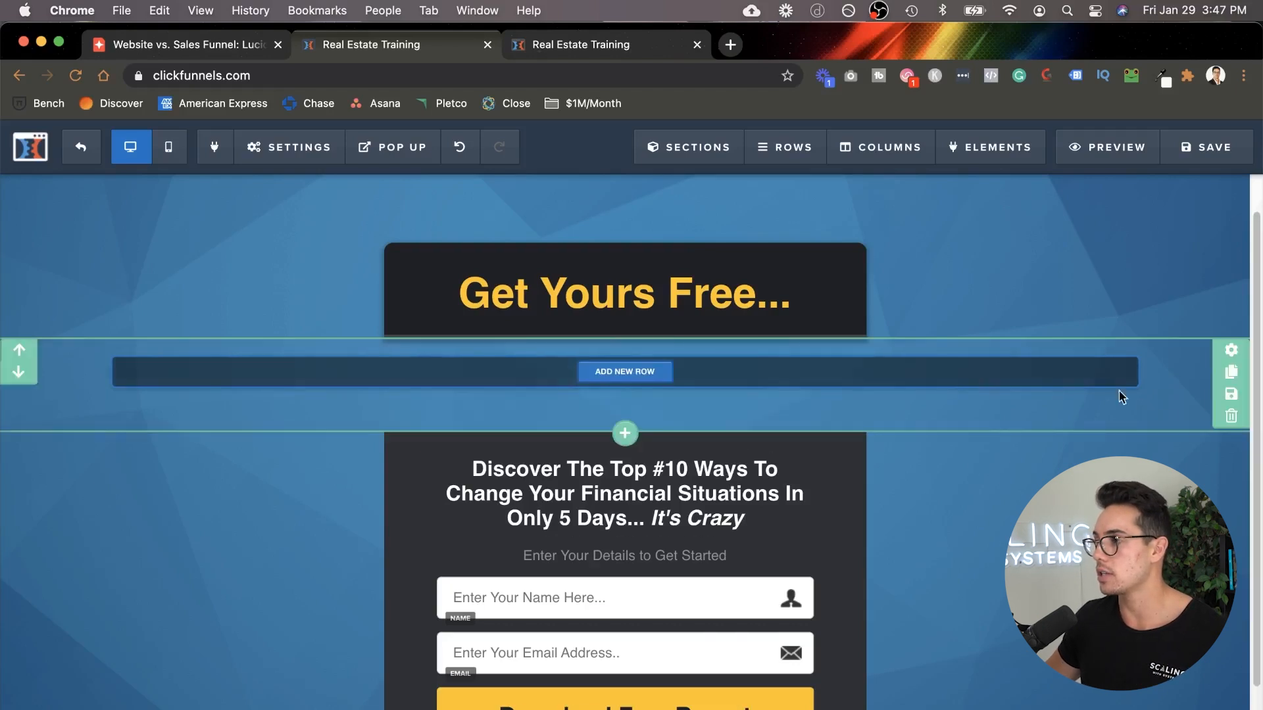
pyautogui.click(1222, 419)
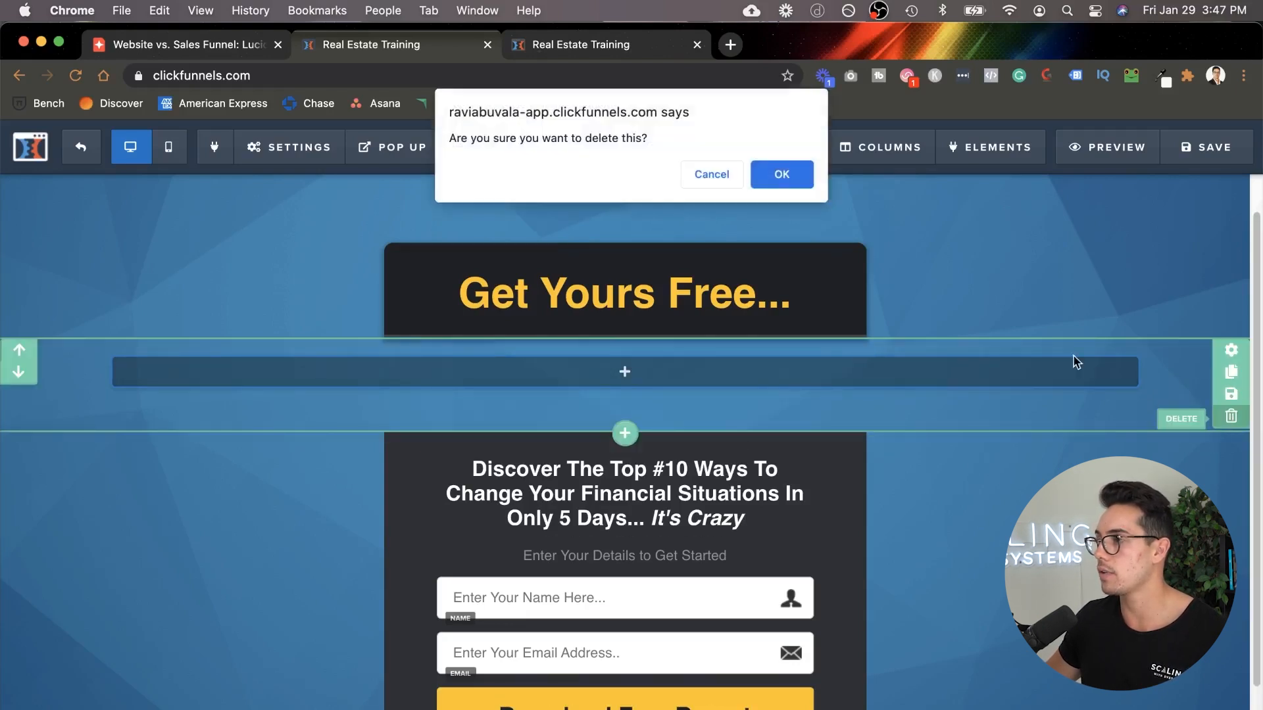
pyautogui.click(807, 179)
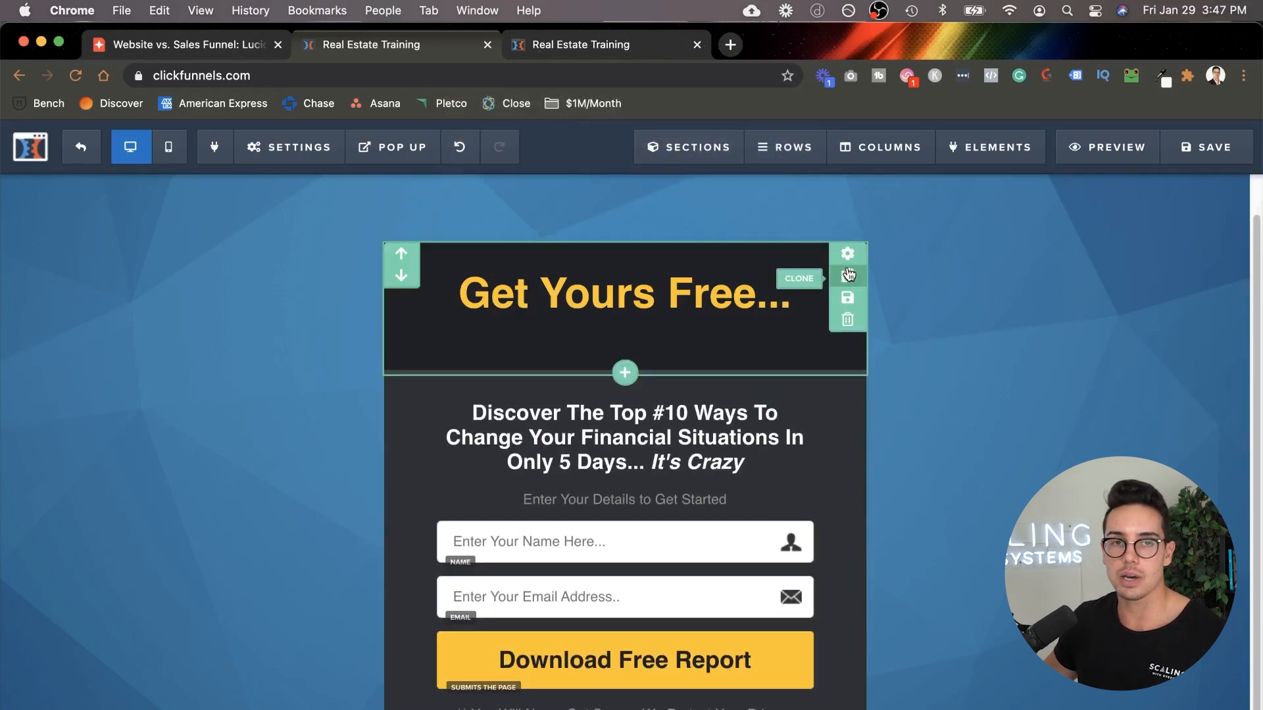
# Step: Clone the "Get Yours Free..." header section and delete the upper one of the two
pyautogui.click(848, 276)
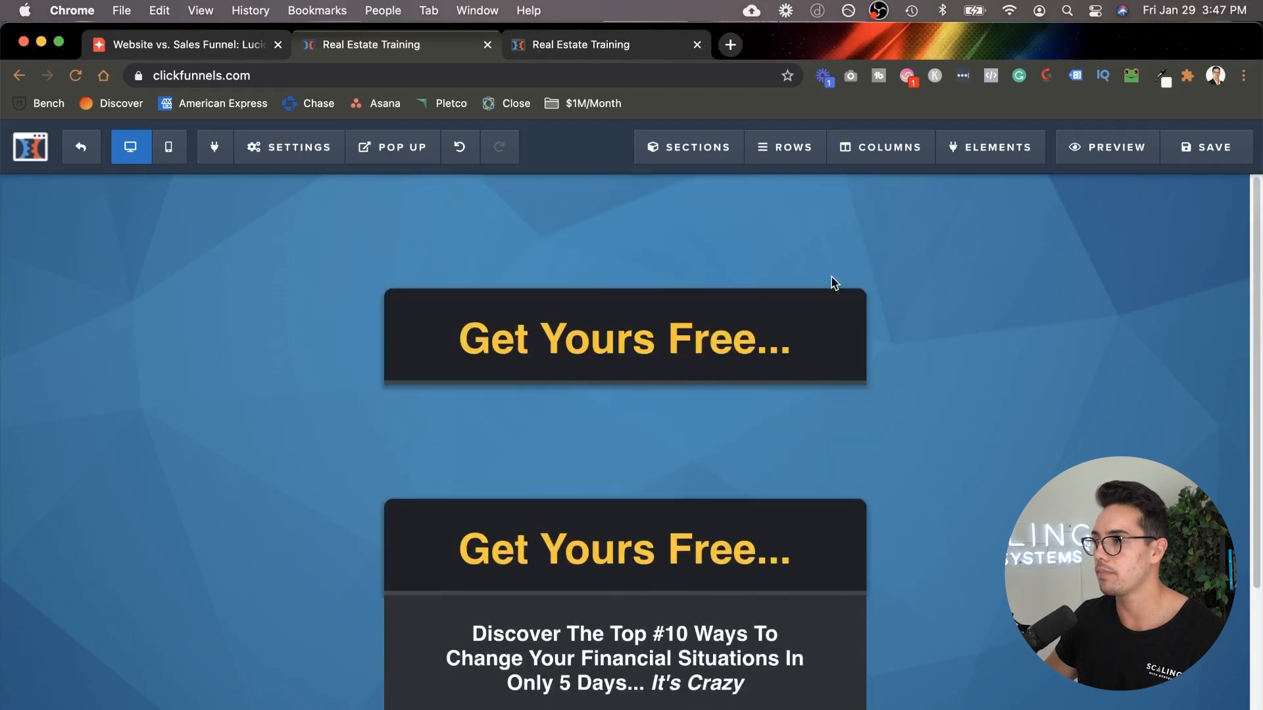
pyautogui.click(852, 372)
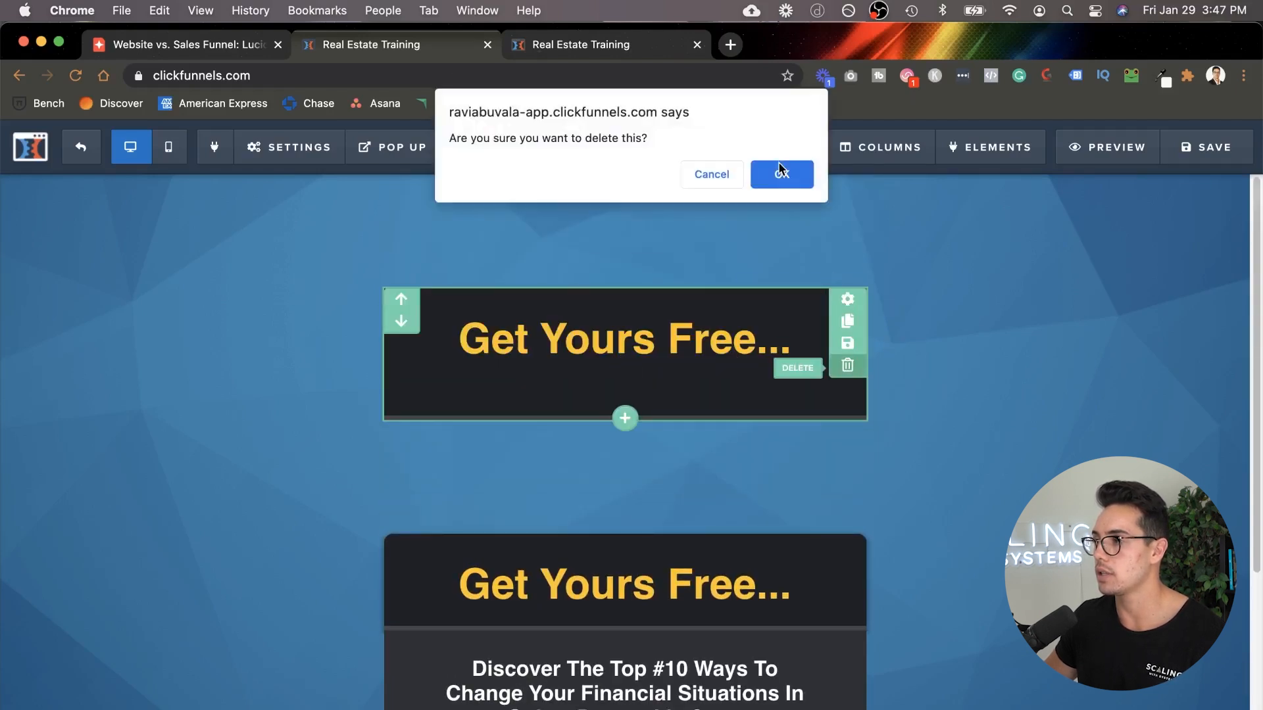
pyautogui.click(780, 175)
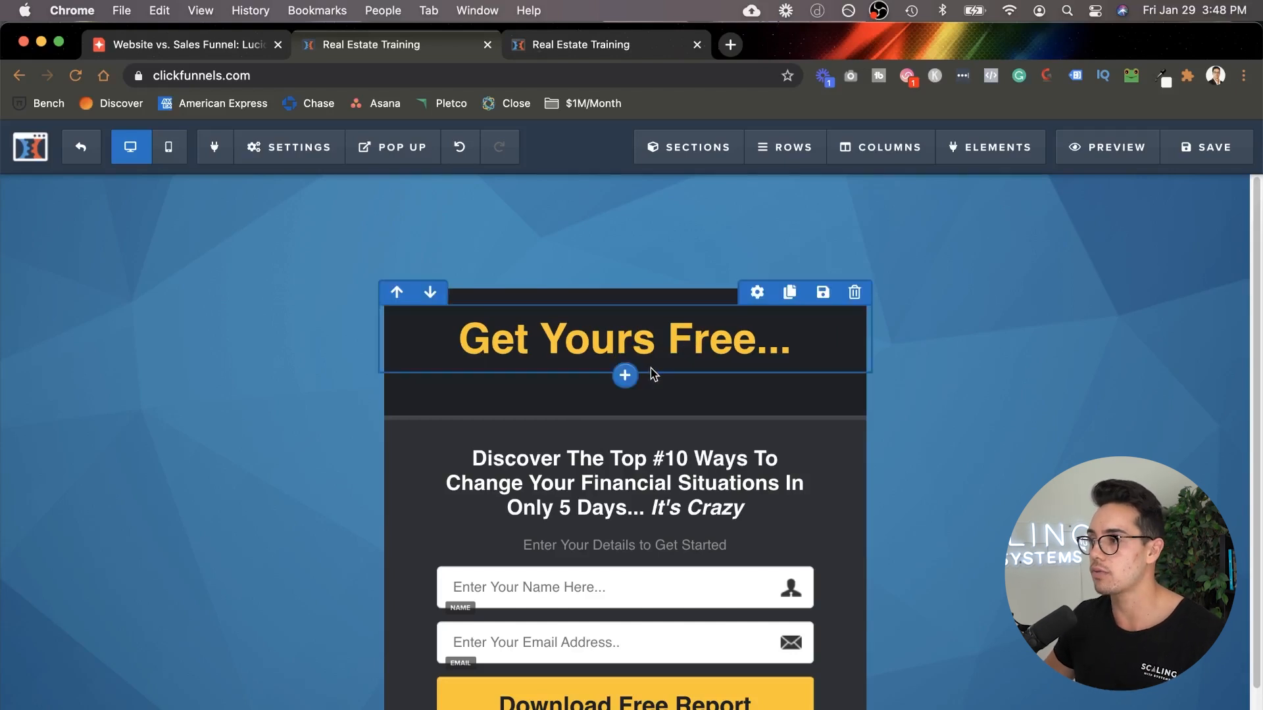
# Step: Insert a 2-column row below the "Get Yours Free..." headline in the header section
pyautogui.click(628, 373)
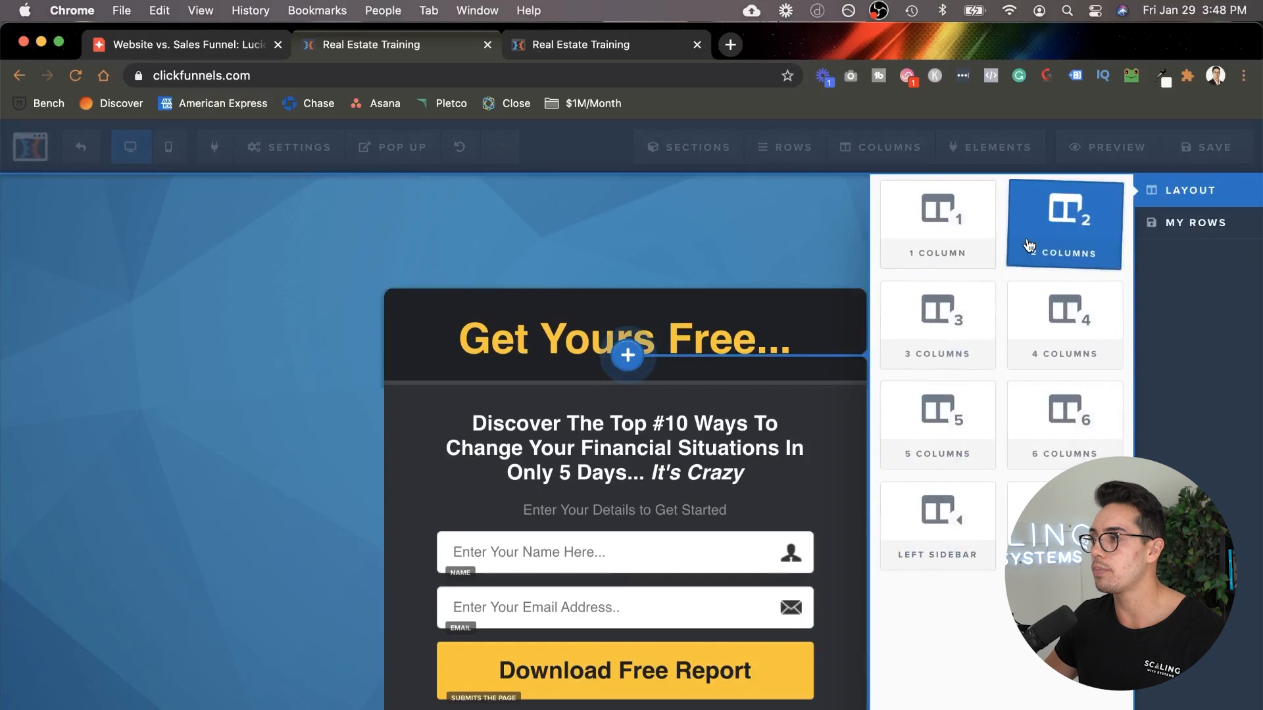
pyautogui.click(1027, 244)
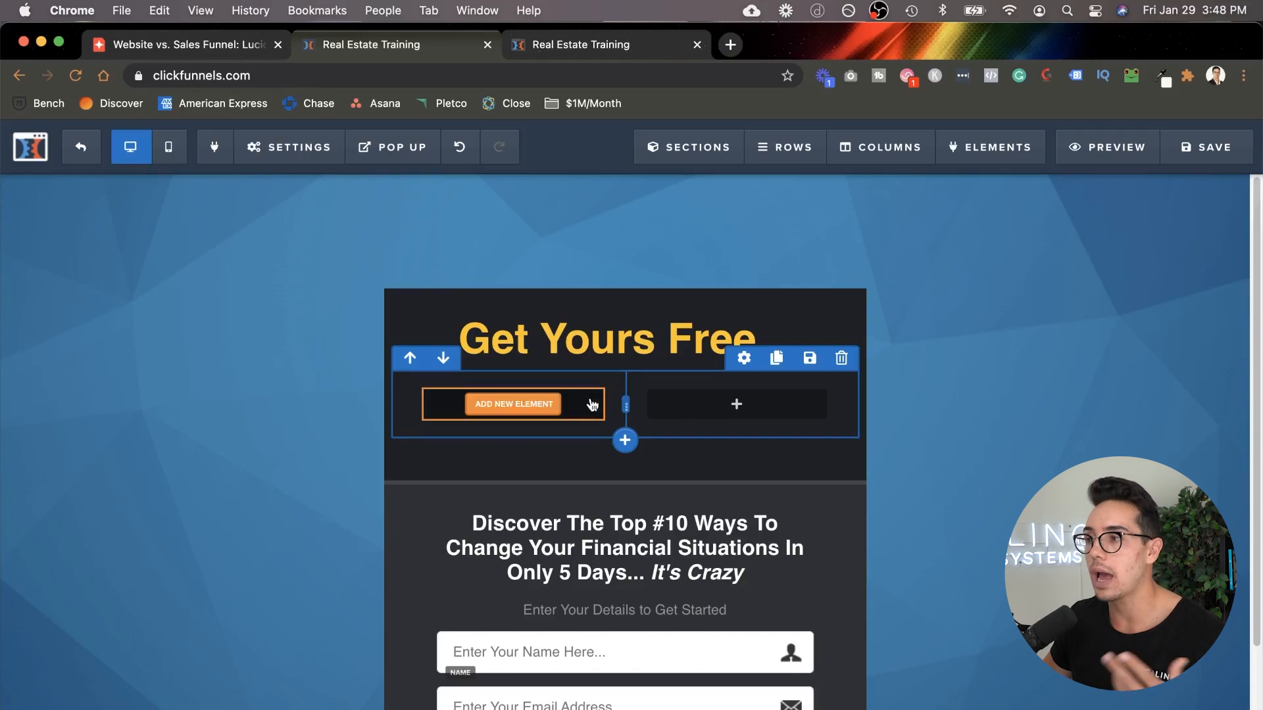
# Step: Examine the catalog of elements available for the empty left column below the headline, without adding any
pyautogui.click(554, 405)
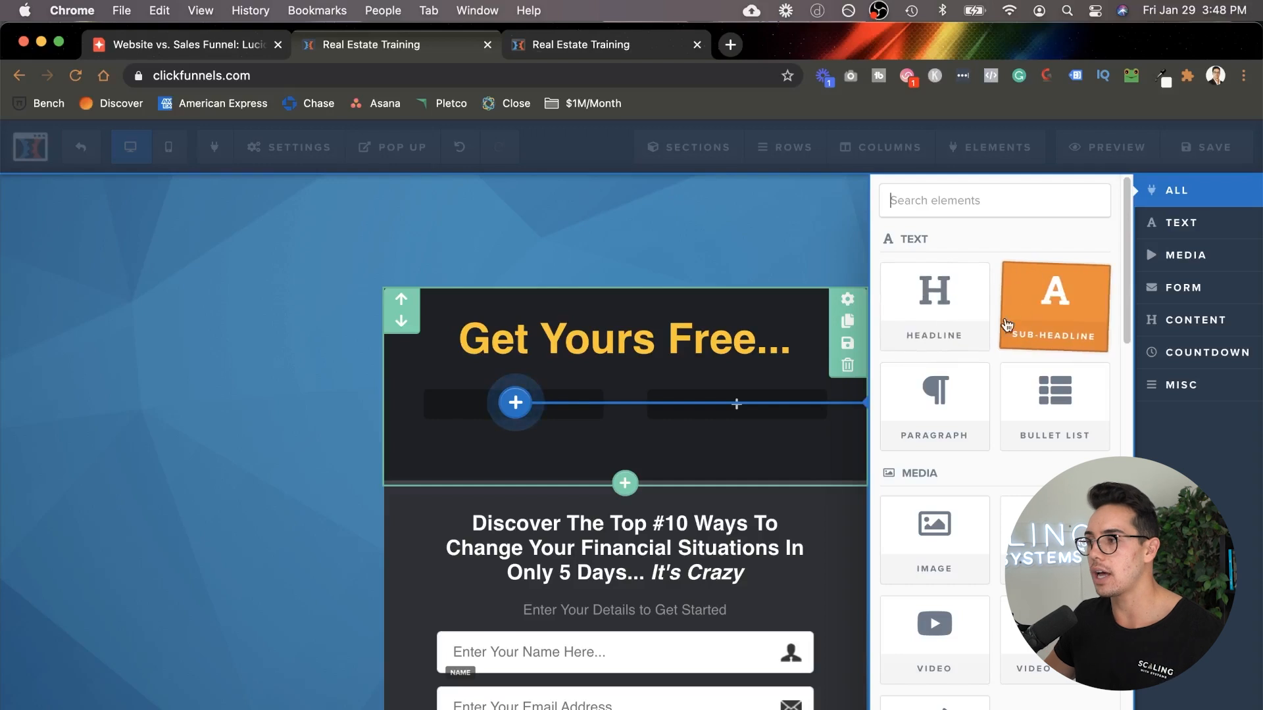
pyautogui.scroll(-3, 947, 359)
pyautogui.scroll(-10, 941, 408)
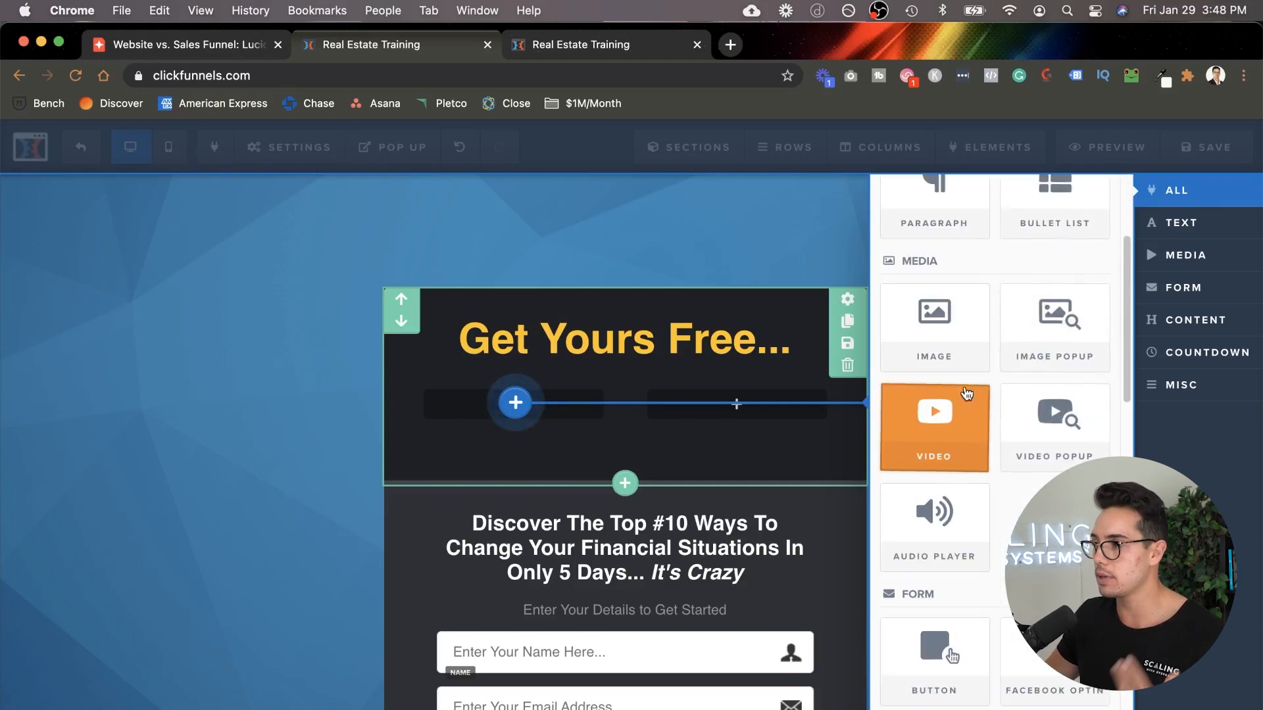
pyautogui.scroll(-6, 957, 401)
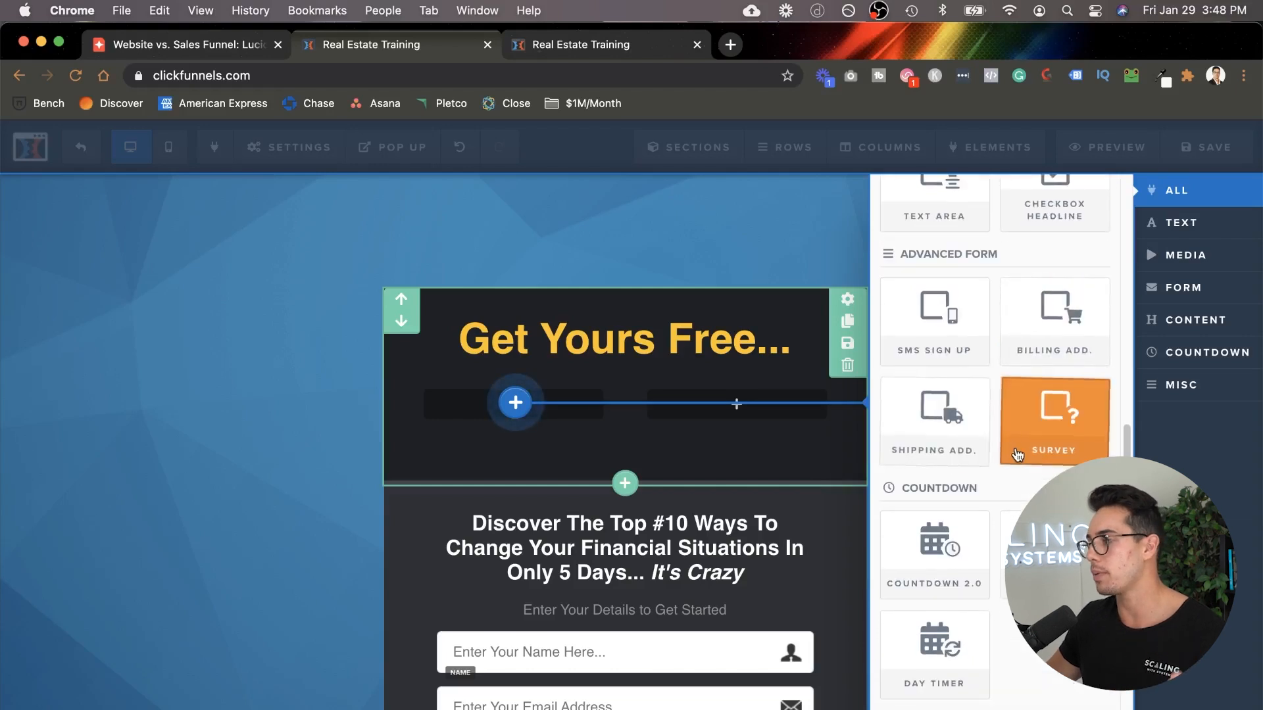
pyautogui.scroll(-7, 1015, 452)
pyautogui.scroll(-8, 940, 453)
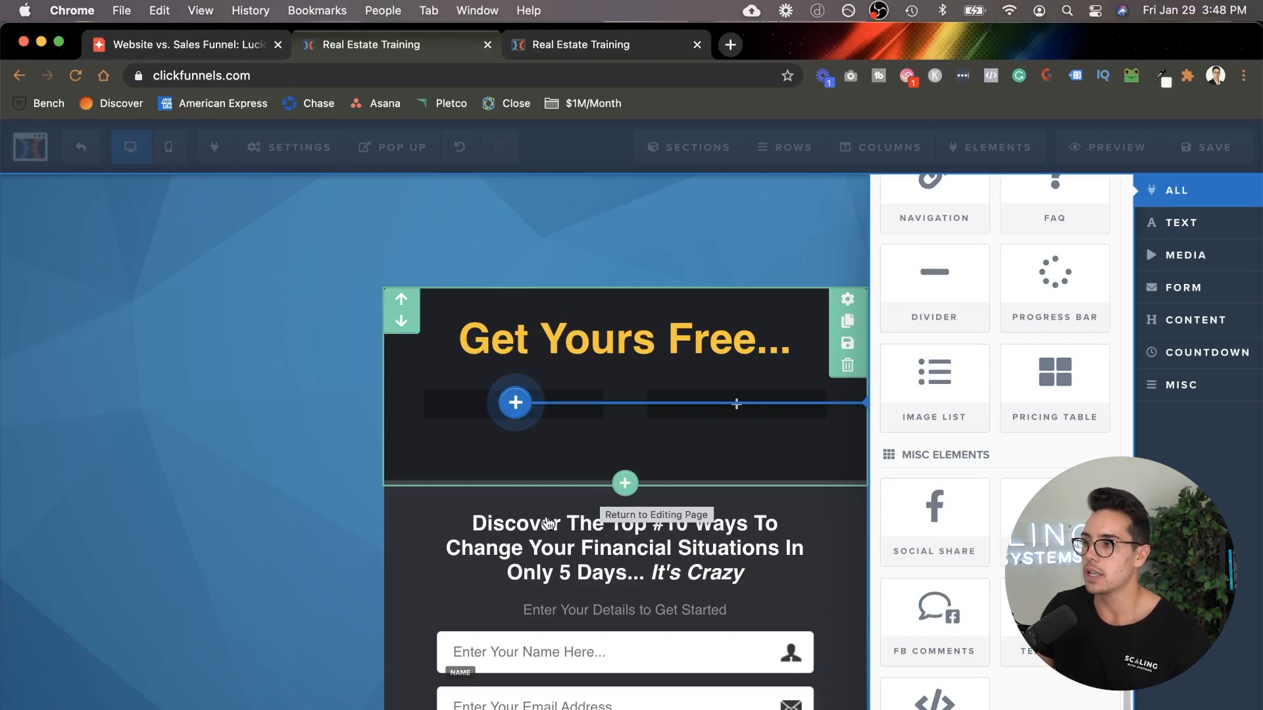
pyautogui.click(645, 455)
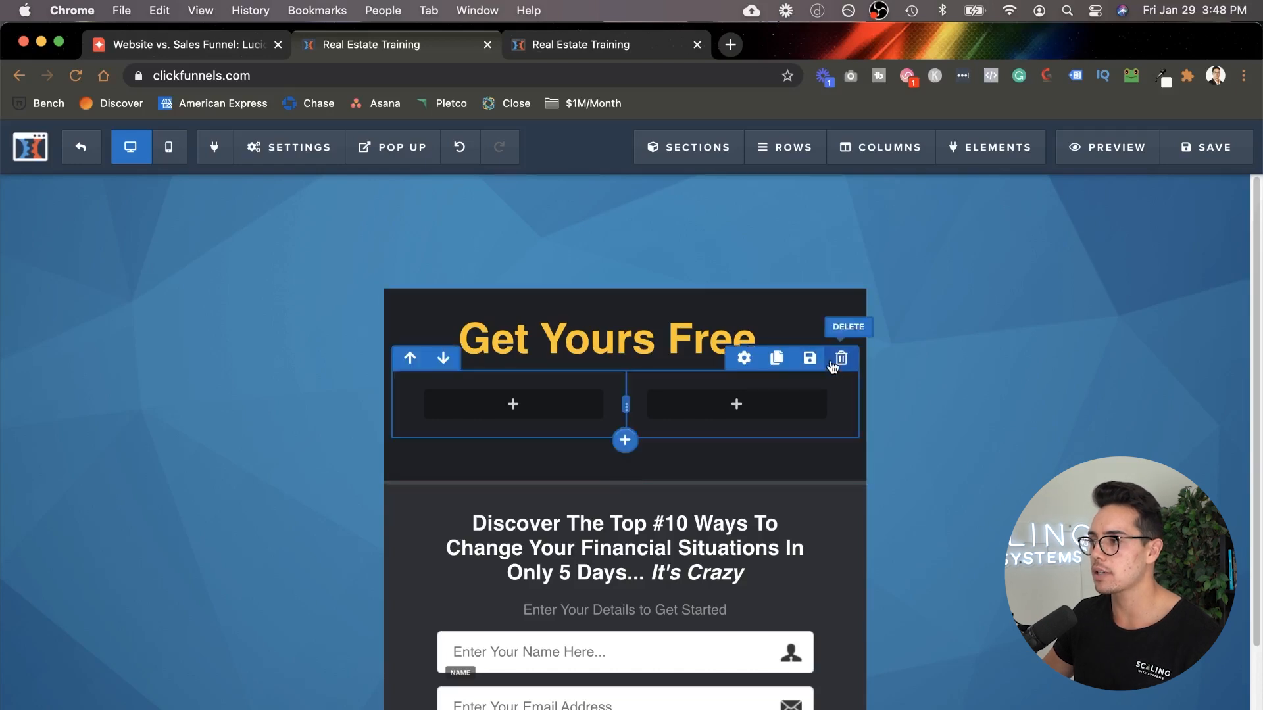
# Step: Delete the empty 2-column row below the "Get Yours Free..." headline
pyautogui.click(841, 358)
pyautogui.click(788, 185)
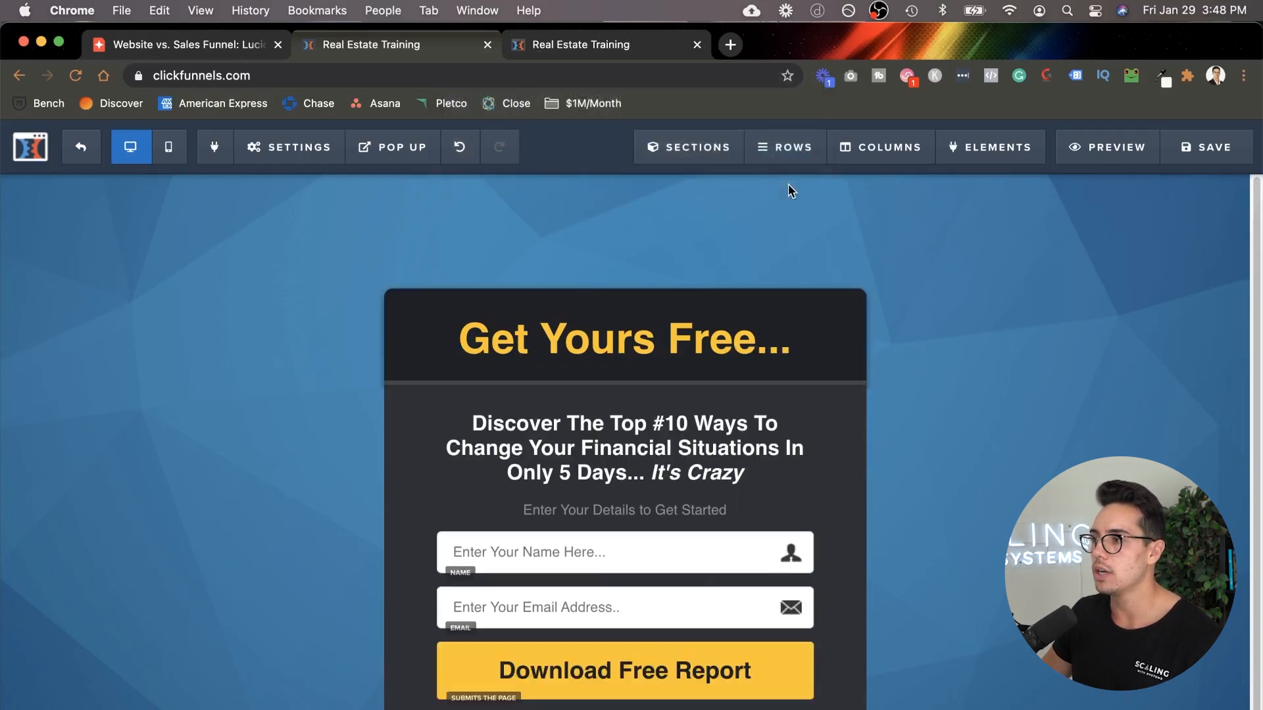
# Step: Replace the "Get Yours Free..." headline text with "Want To Know How We're Generating 3-4 Closings / Month?"
pyautogui.click(681, 354)
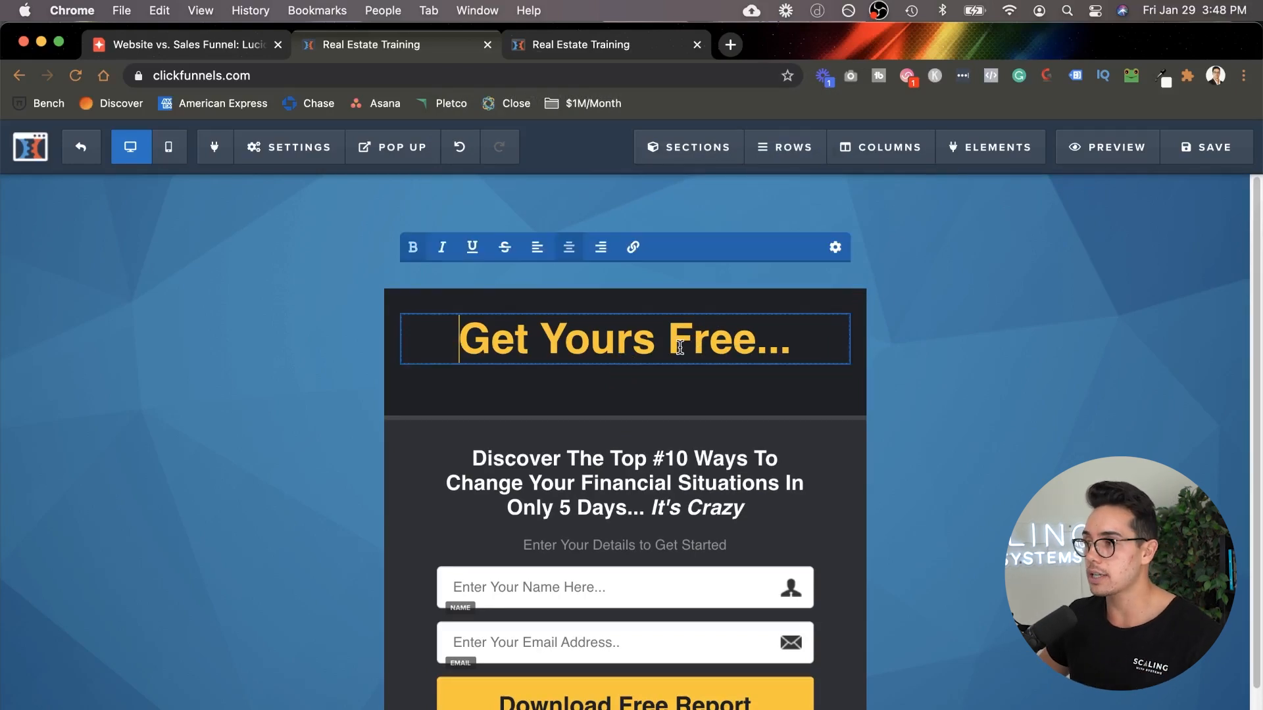
pyautogui.press('super+a')
pyautogui.write('WANT')
pyautogui.press('BackSpace')
pyautogui.press('BackSpace')
pyautogui.press('BackSpace')
pyautogui.press('BackSpace')
pyautogui.write('ant T')
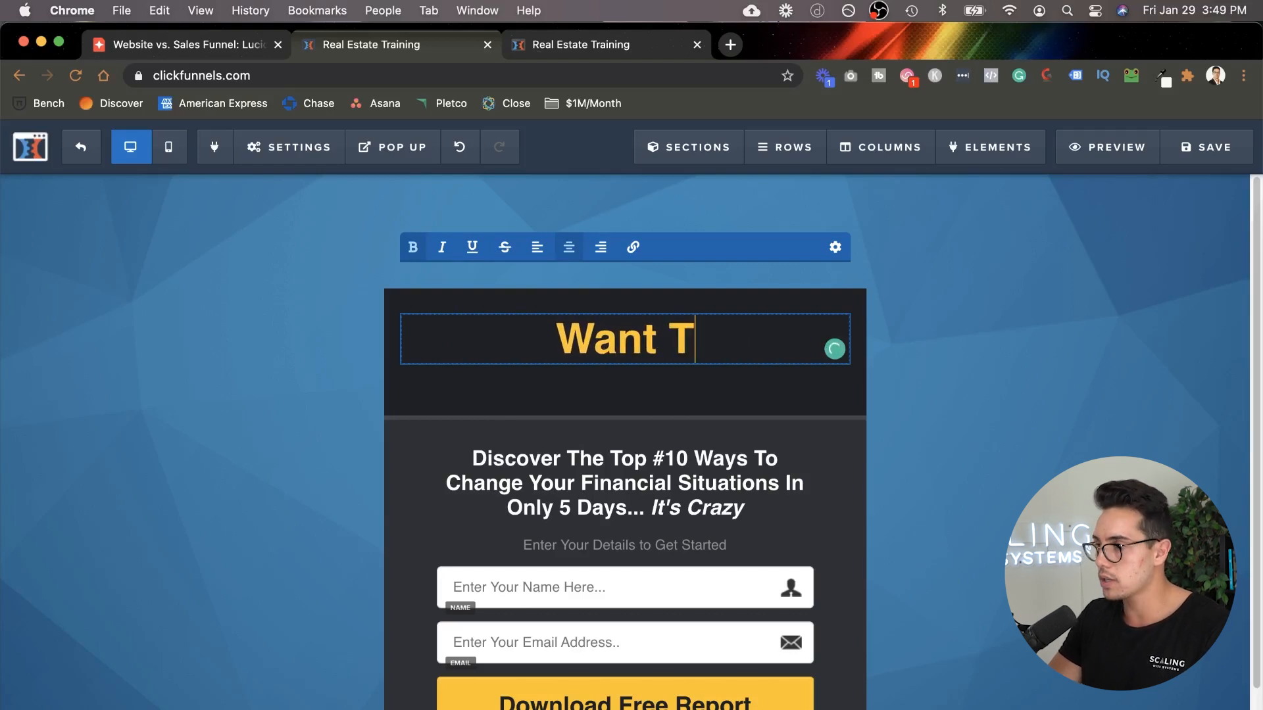
pyautogui.press('super+a')
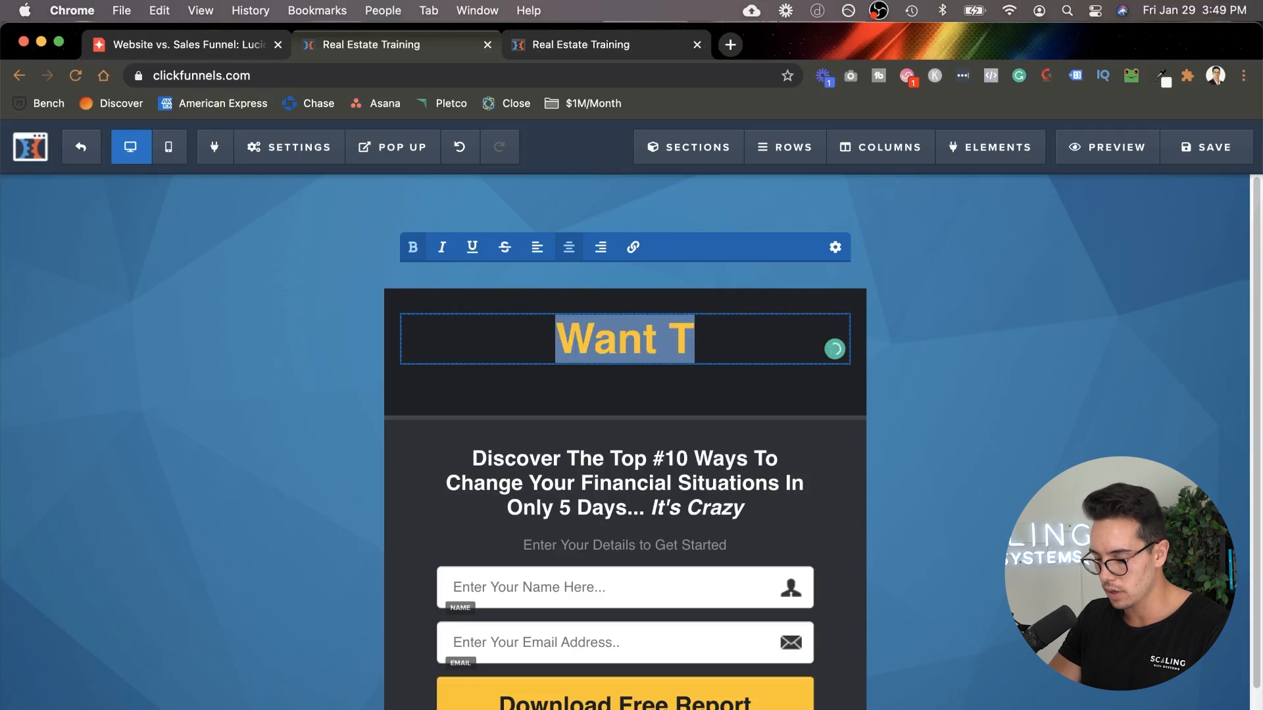
pyautogui.write('A')
pyautogui.press('BackSpace')
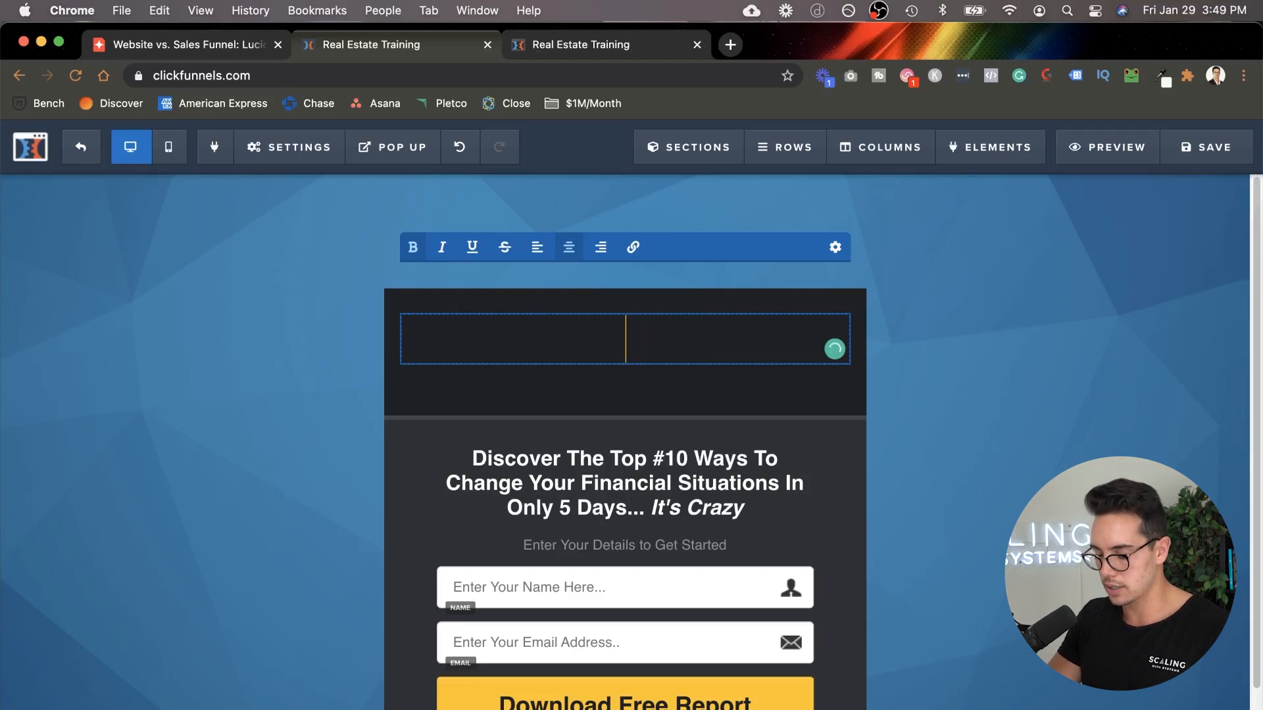
pyautogui.write('Want')
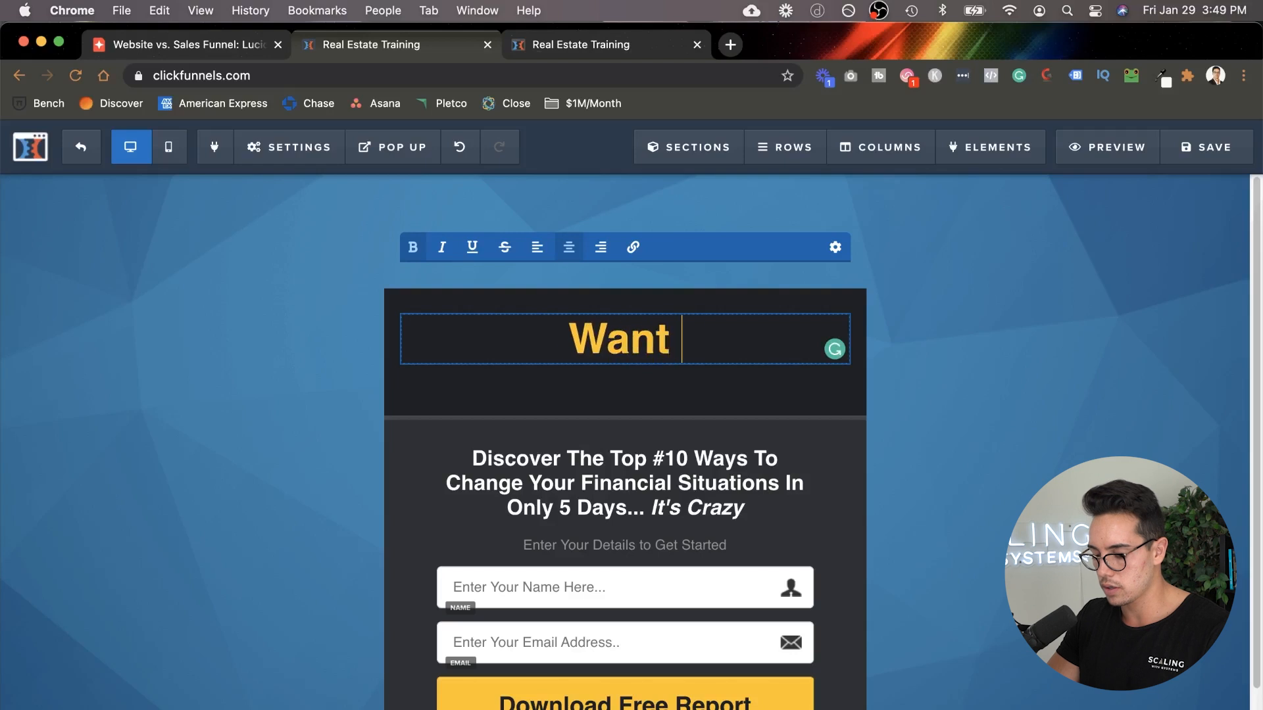
pyautogui.write(' To Know How We')
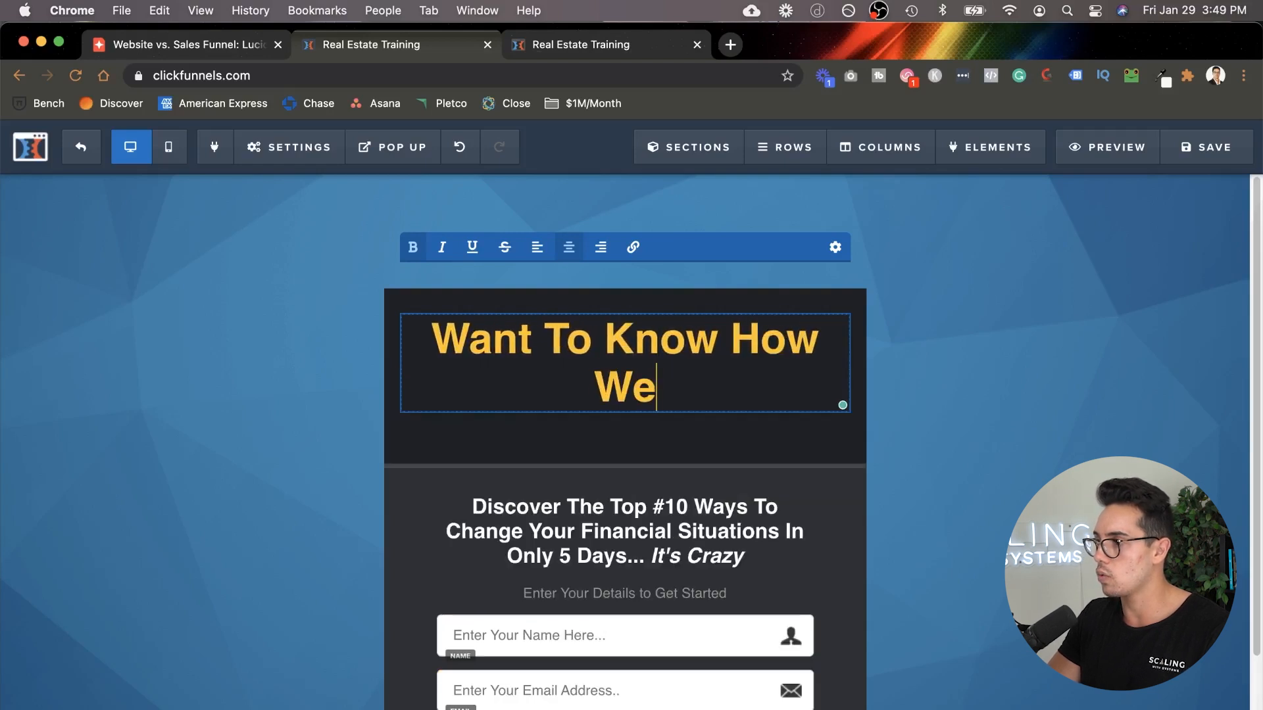
pyautogui.write("'re Generating ")
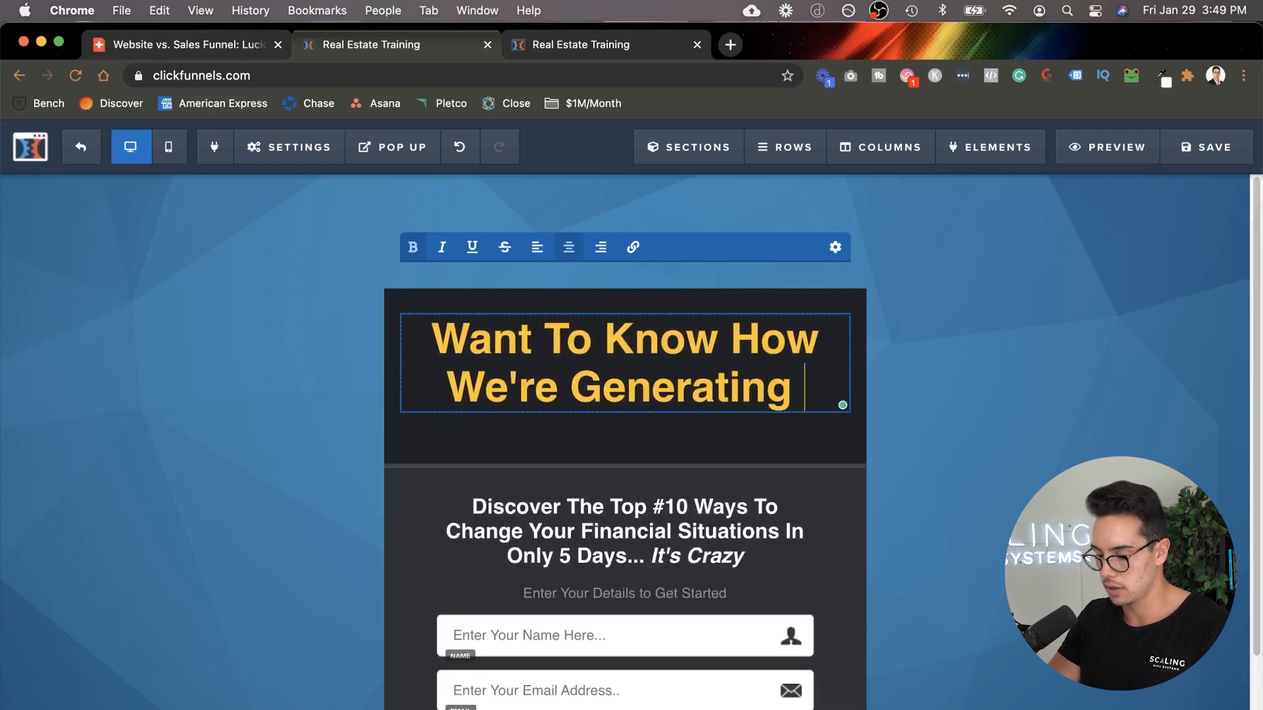
pyautogui.write('3-4 Closing')
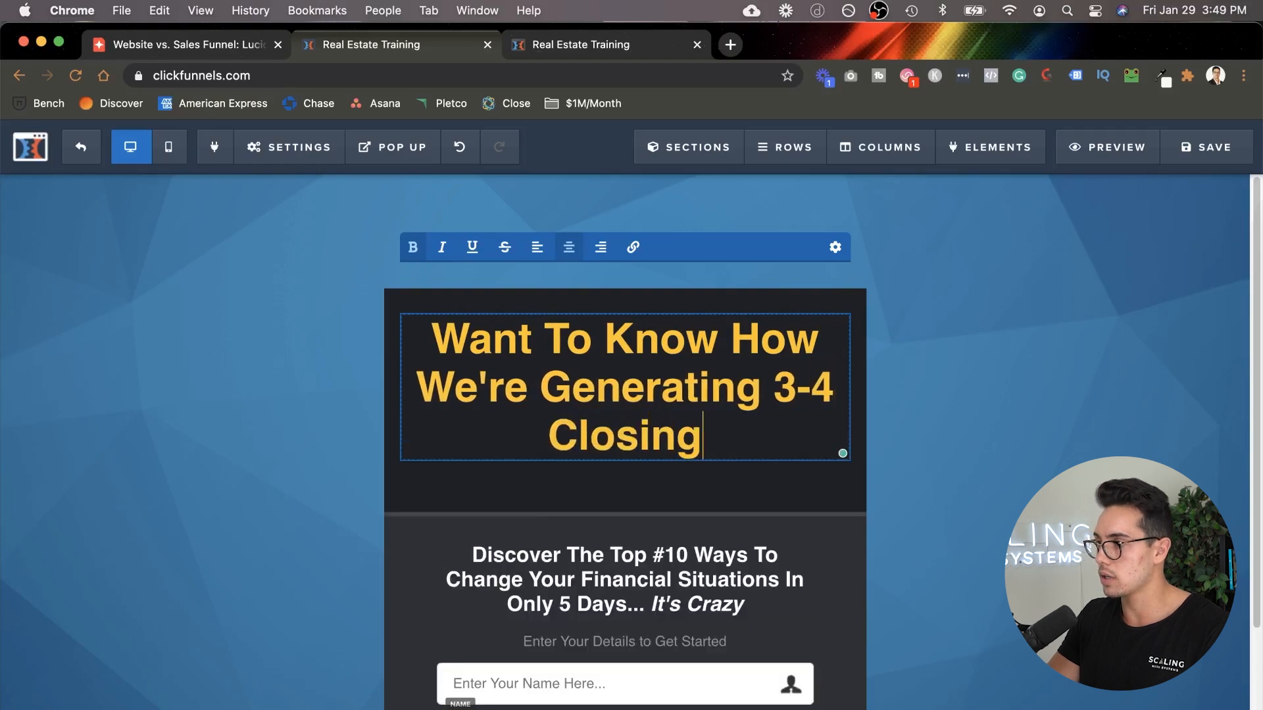
pyautogui.write('s / Month')
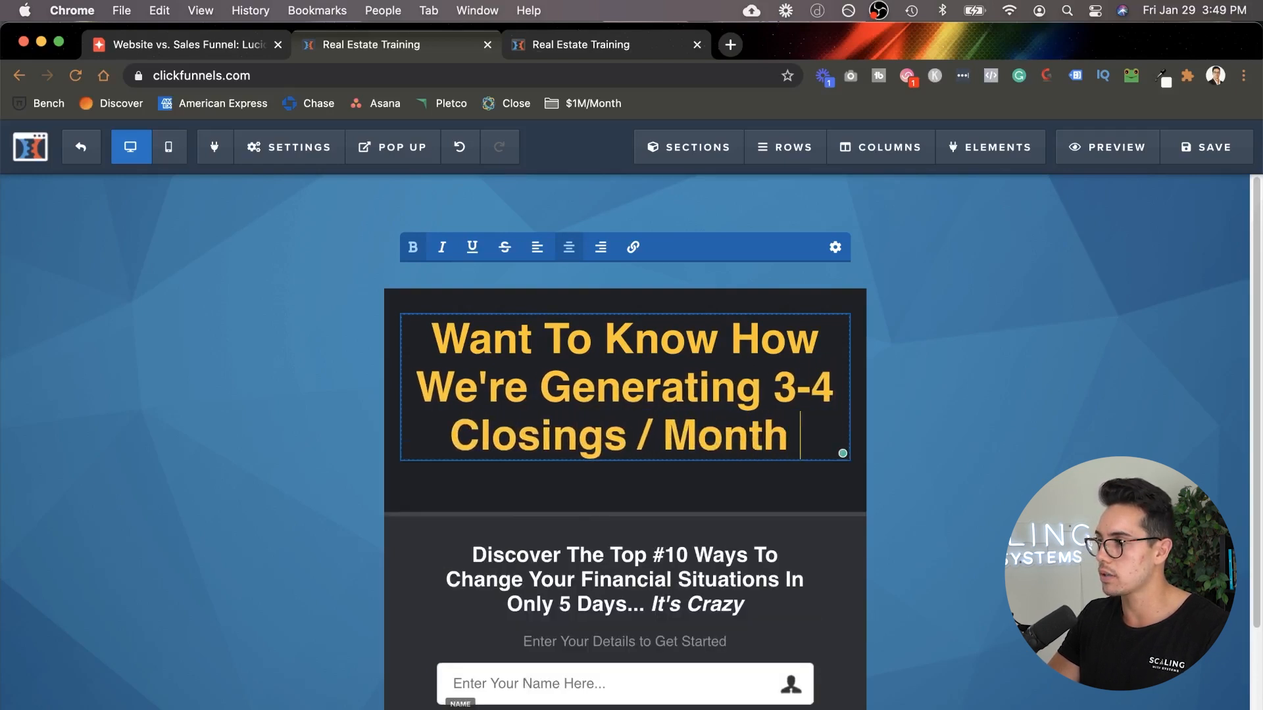
pyautogui.press('BackSpace')
pyautogui.write('?')
pyautogui.click(994, 338)
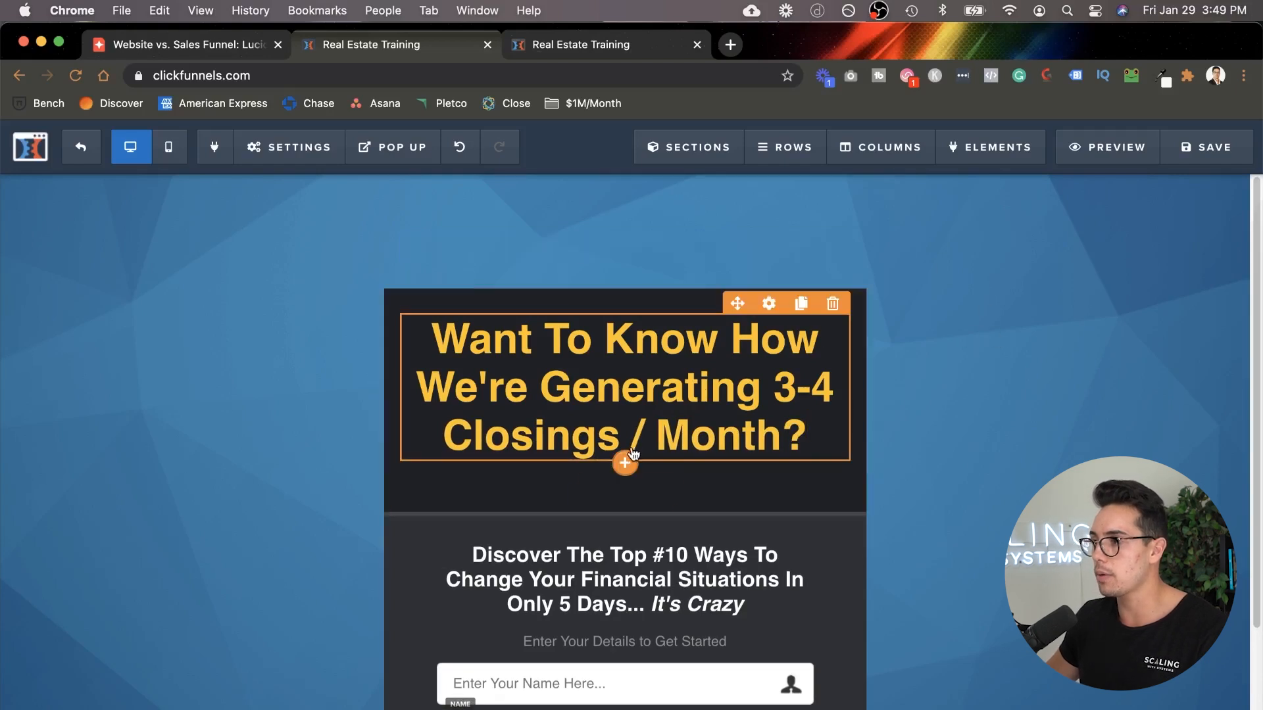
# Step: Add a sub-headline below the main headline reading "Without complicated sales funnels or cold calling..."
pyautogui.click(624, 462)
pyautogui.click(1051, 290)
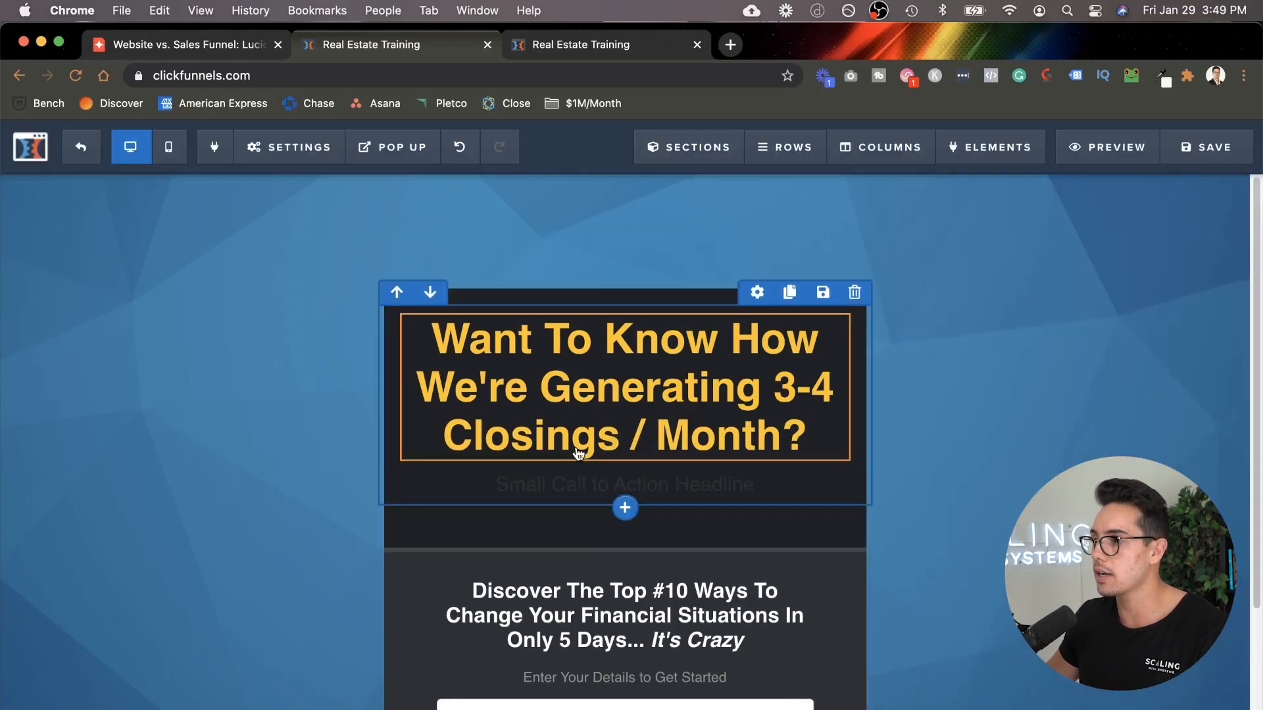
pyautogui.tripleClick(587, 480)
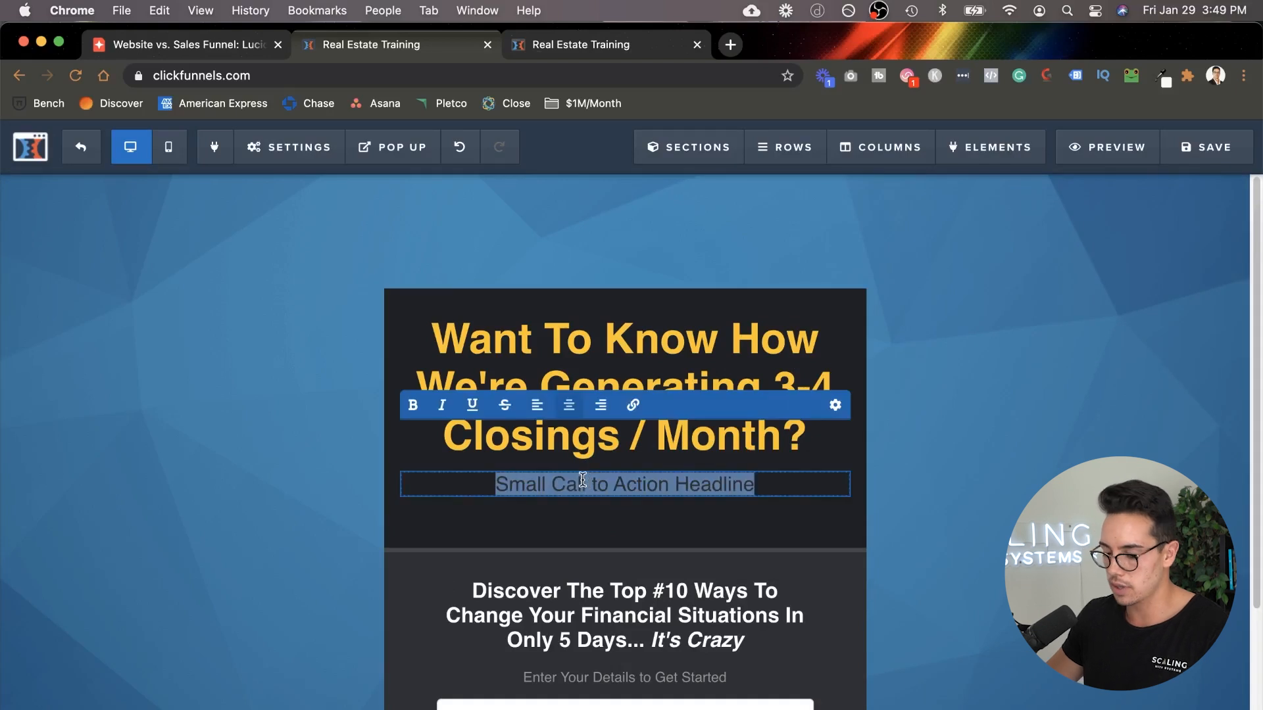
pyautogui.write('W')
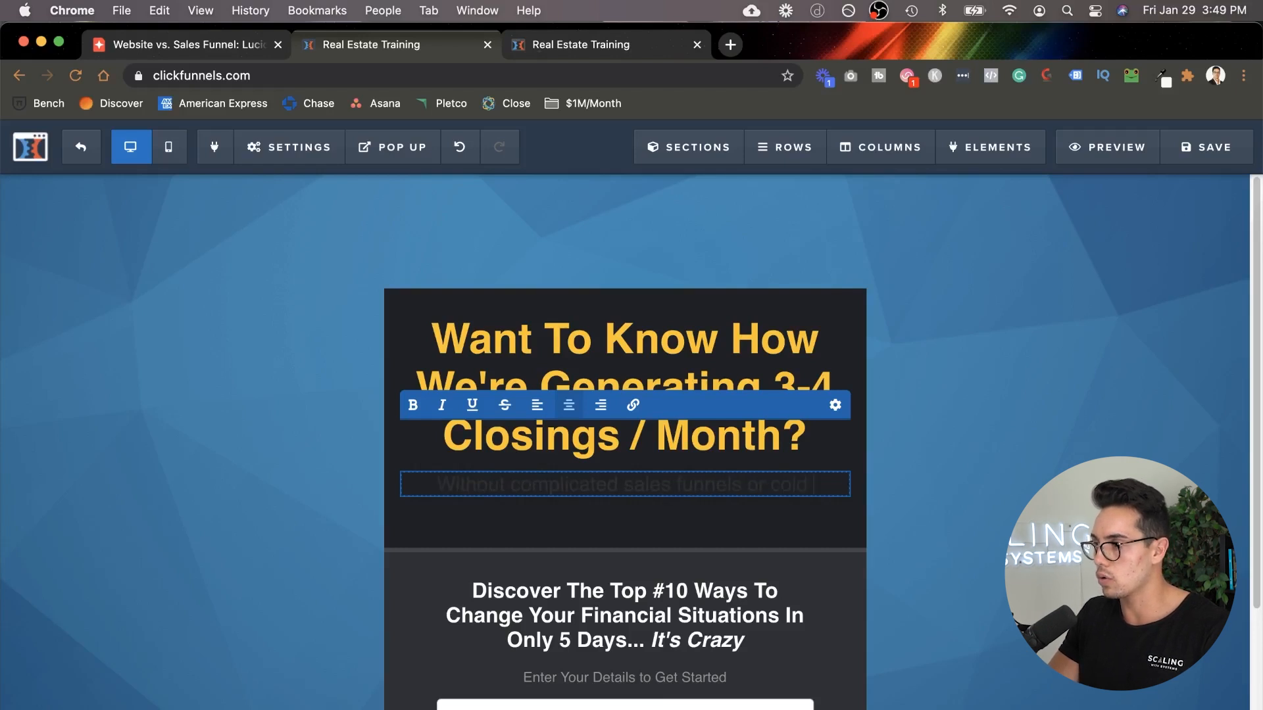
pyautogui.write('ing...')
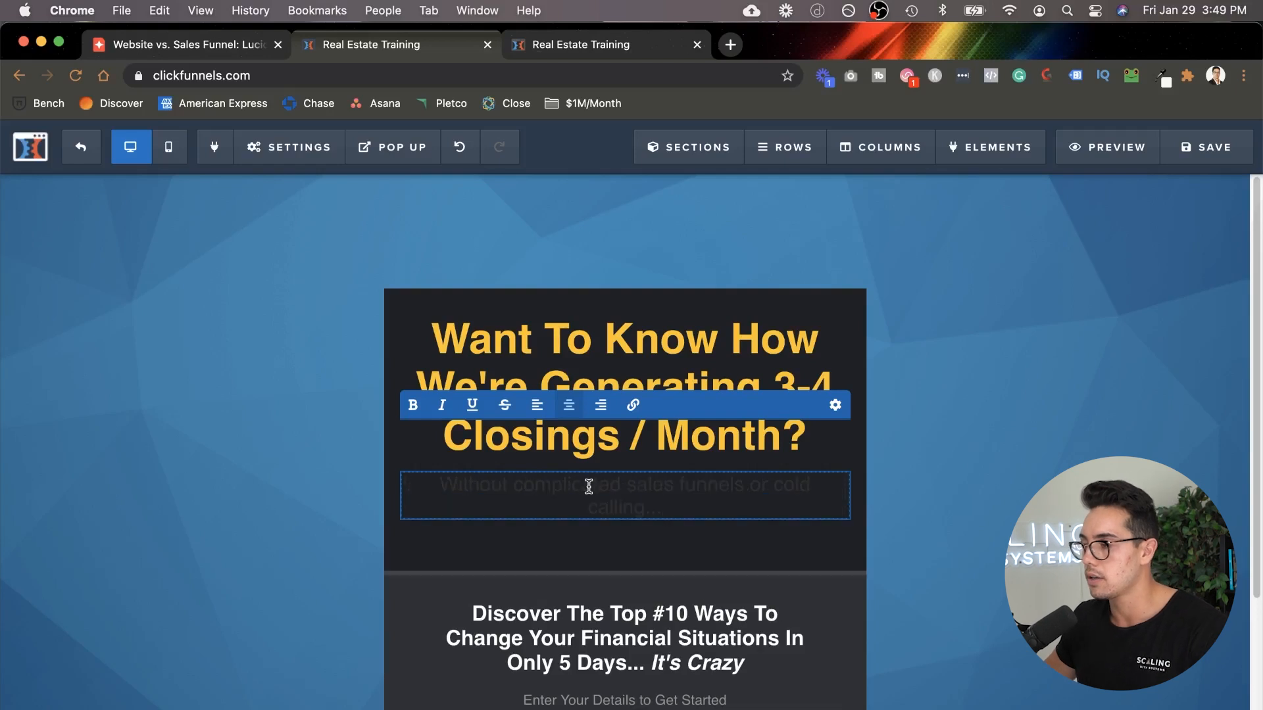
# Step: Set the text color of the "Without complicated sales funnels..." sub-headline to white
pyautogui.moveTo(672, 507); pyautogui.dragTo(439, 485)
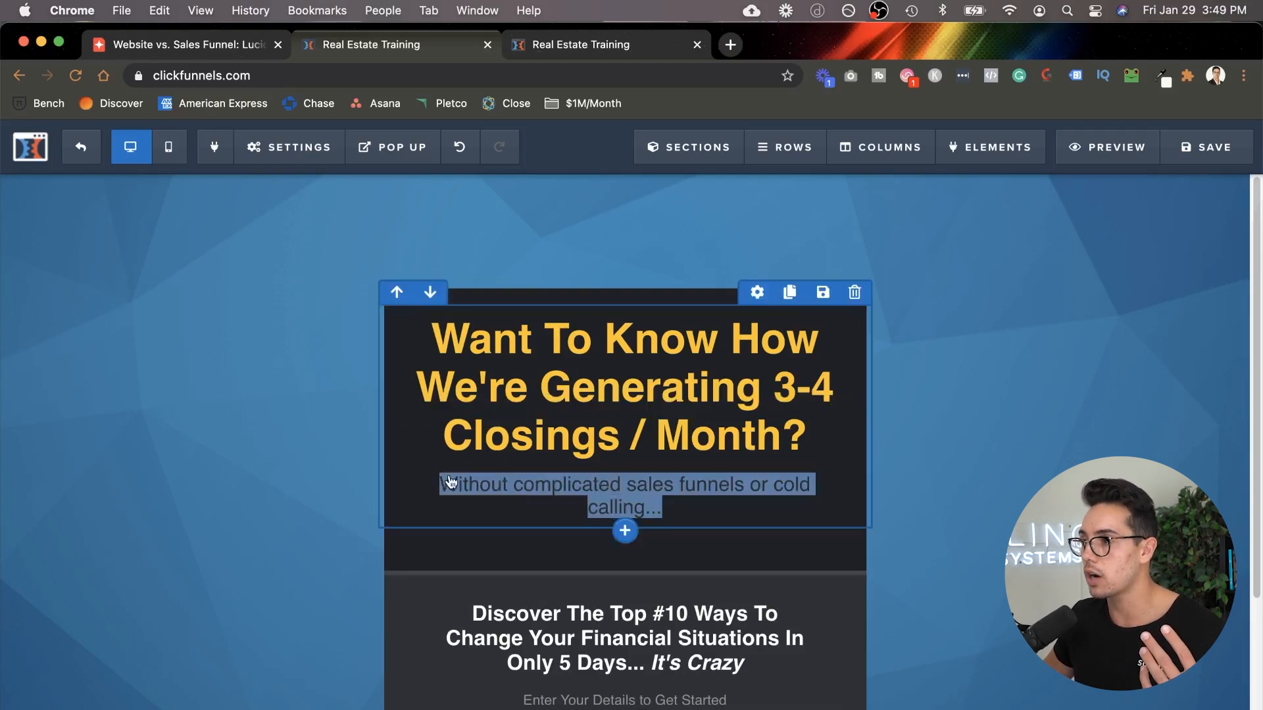
pyautogui.click(614, 500)
pyautogui.tripleClick(614, 503)
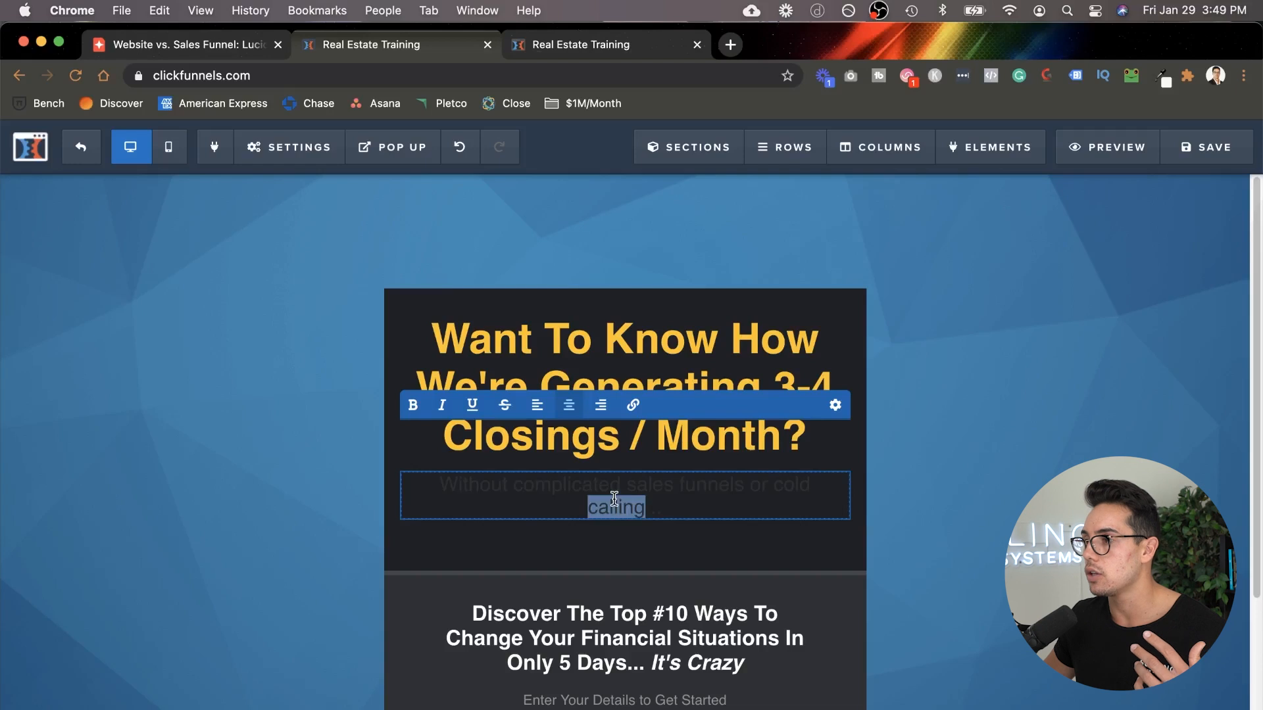
pyautogui.click(835, 405)
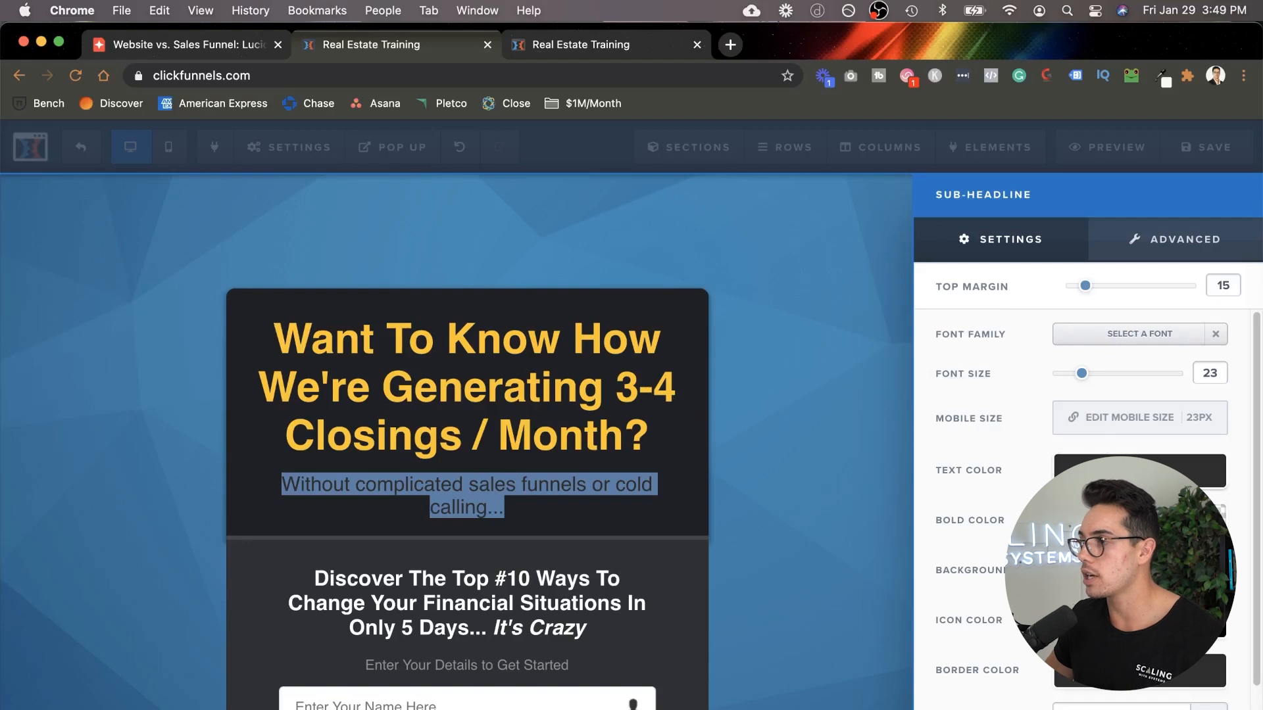
pyautogui.click(1111, 470)
pyautogui.click(1050, 531)
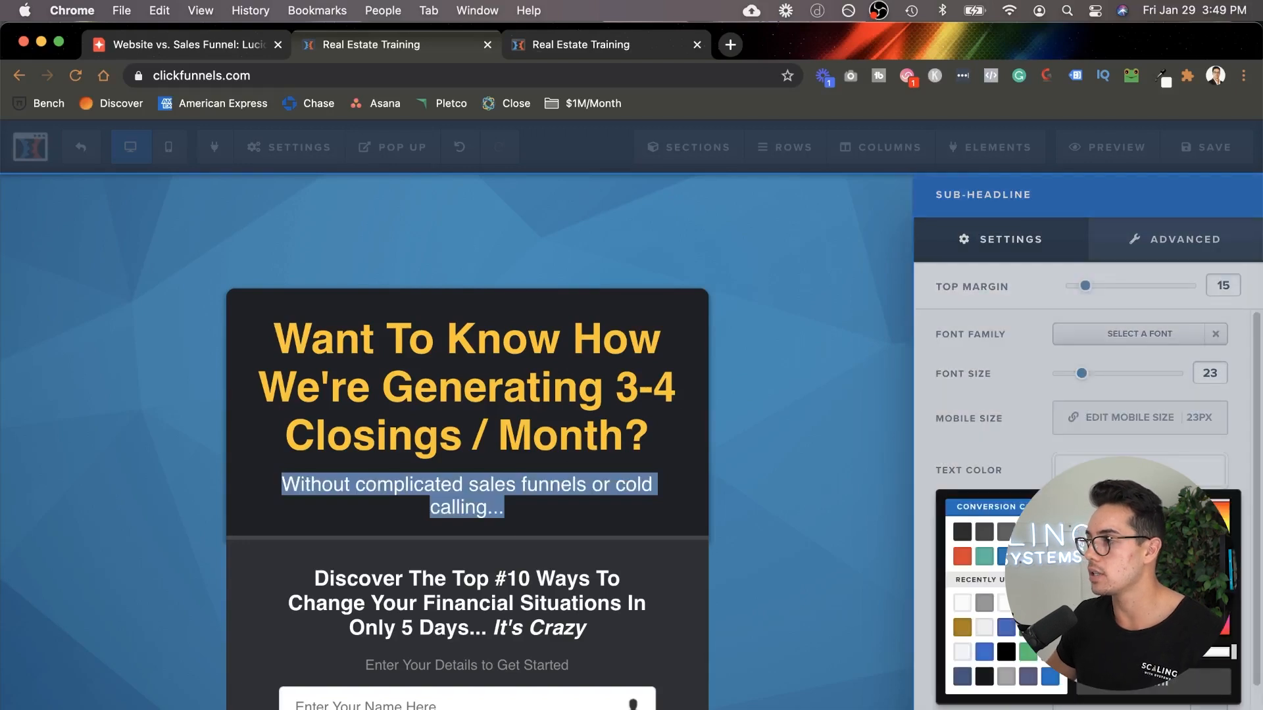
pyautogui.click(1030, 395)
pyautogui.click(870, 439)
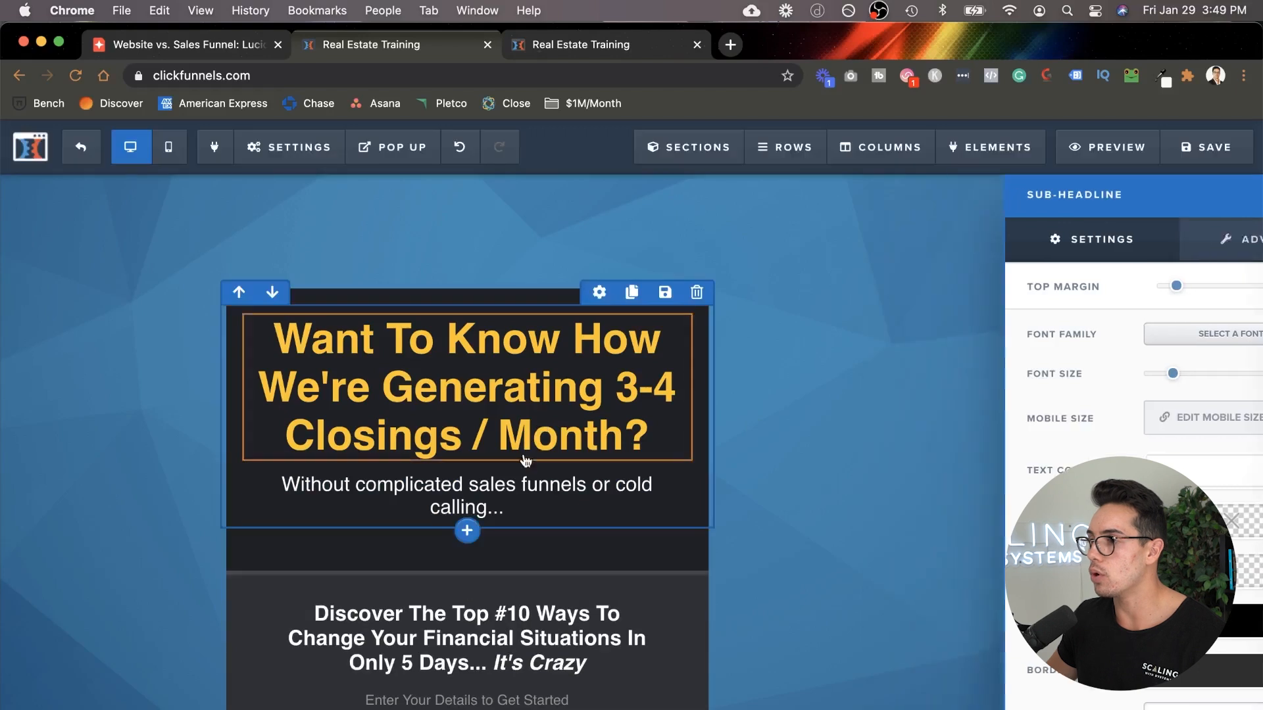
# Step: Make the whole sub-headline below the main headline bold and italic
pyautogui.click(515, 483)
pyautogui.doubleClick(516, 483)
pyautogui.tripleClick(515, 483)
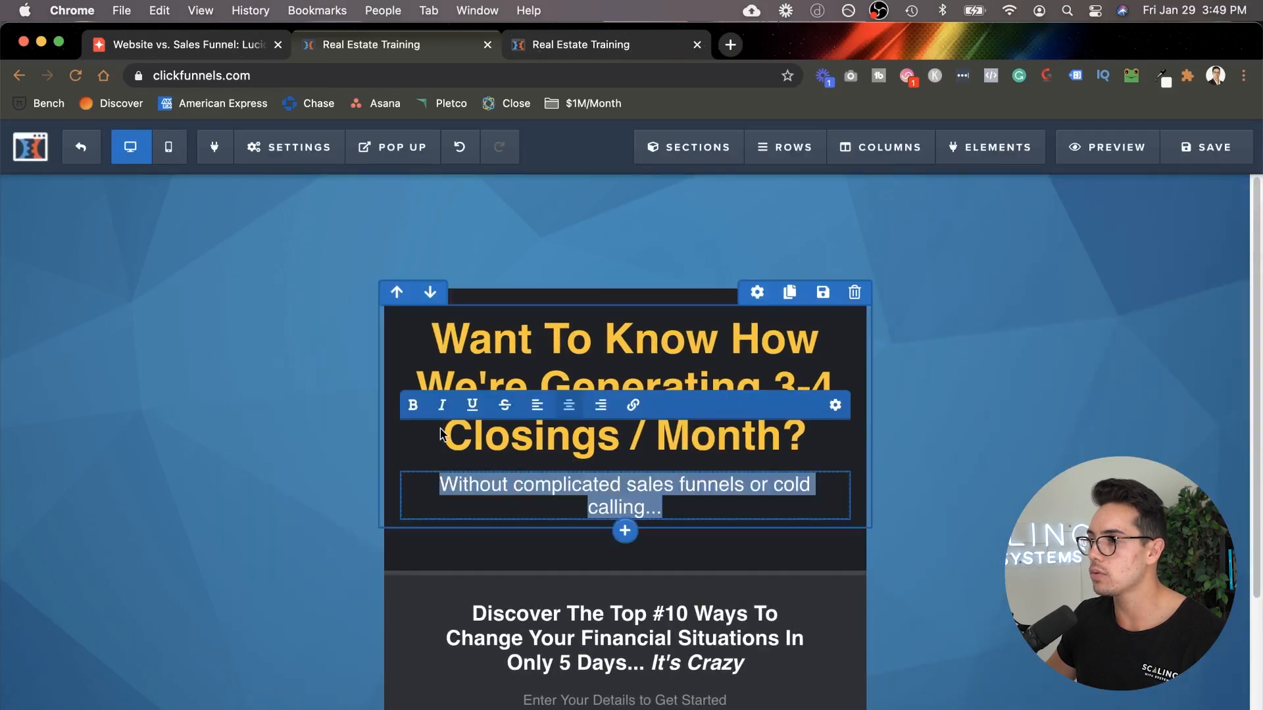
pyautogui.click(413, 405)
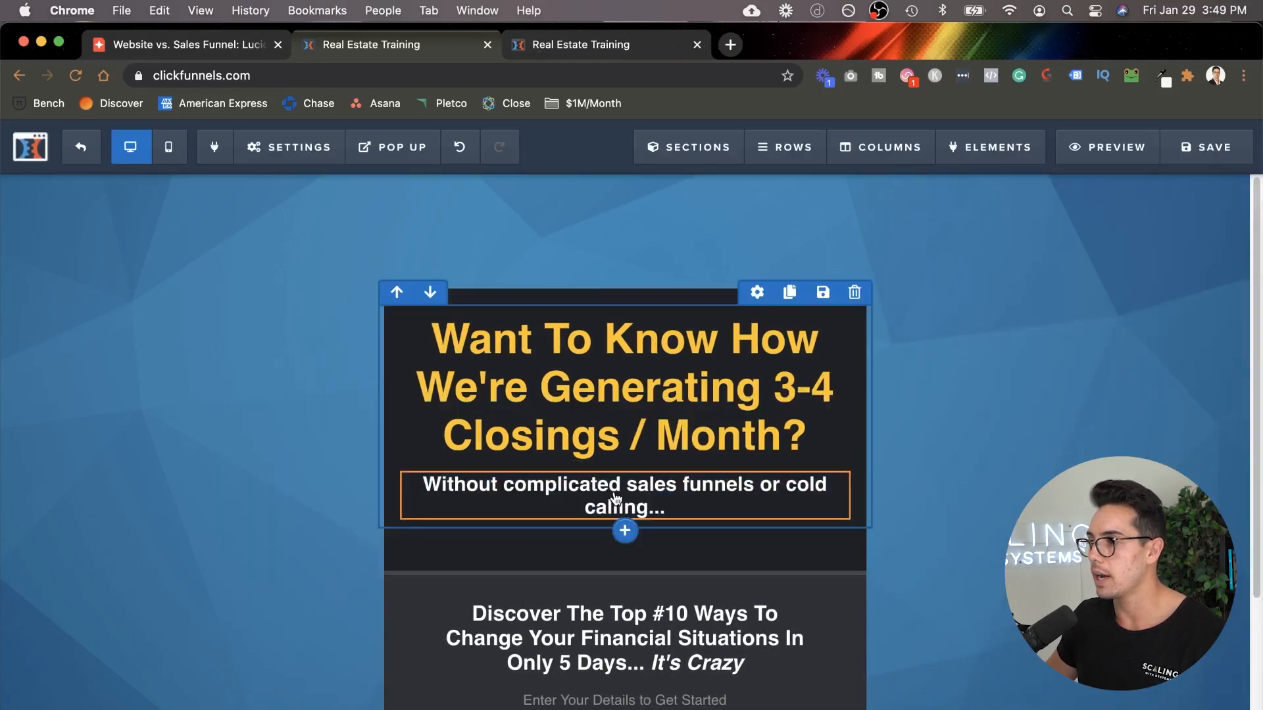
pyautogui.doubleClick(550, 484)
pyautogui.tripleClick(549, 484)
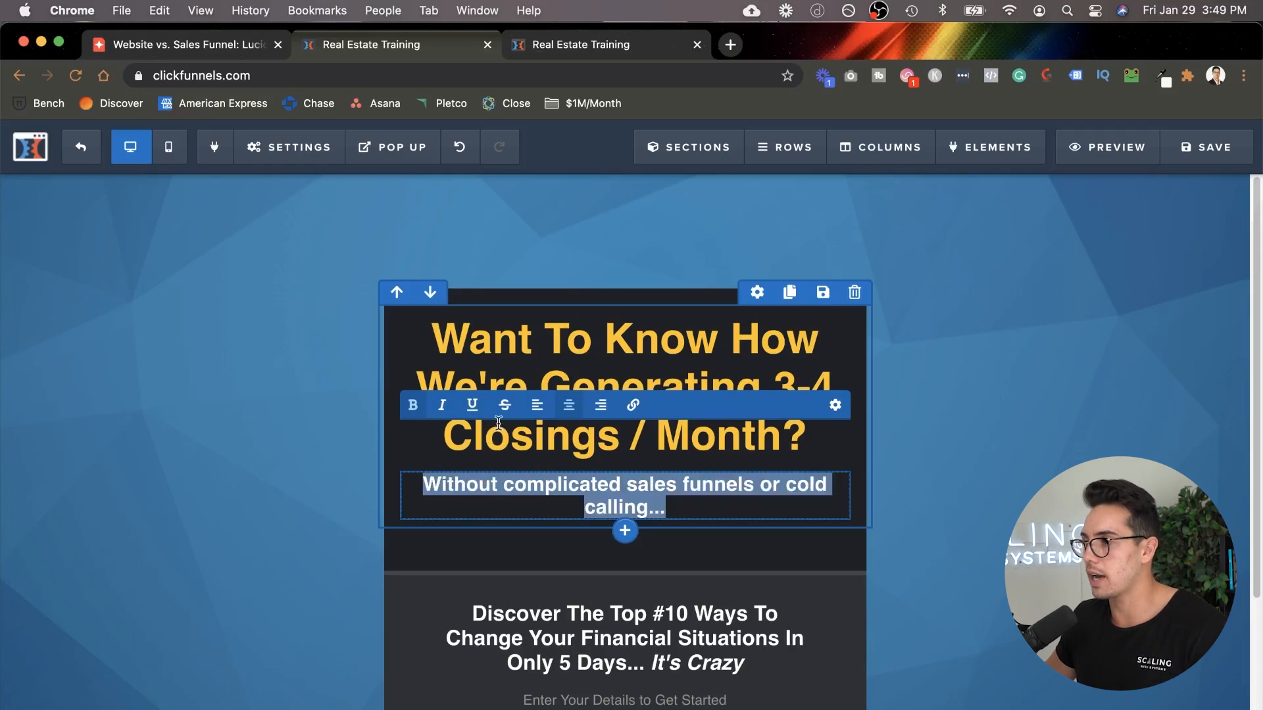
pyautogui.click(441, 405)
pyautogui.click(1032, 493)
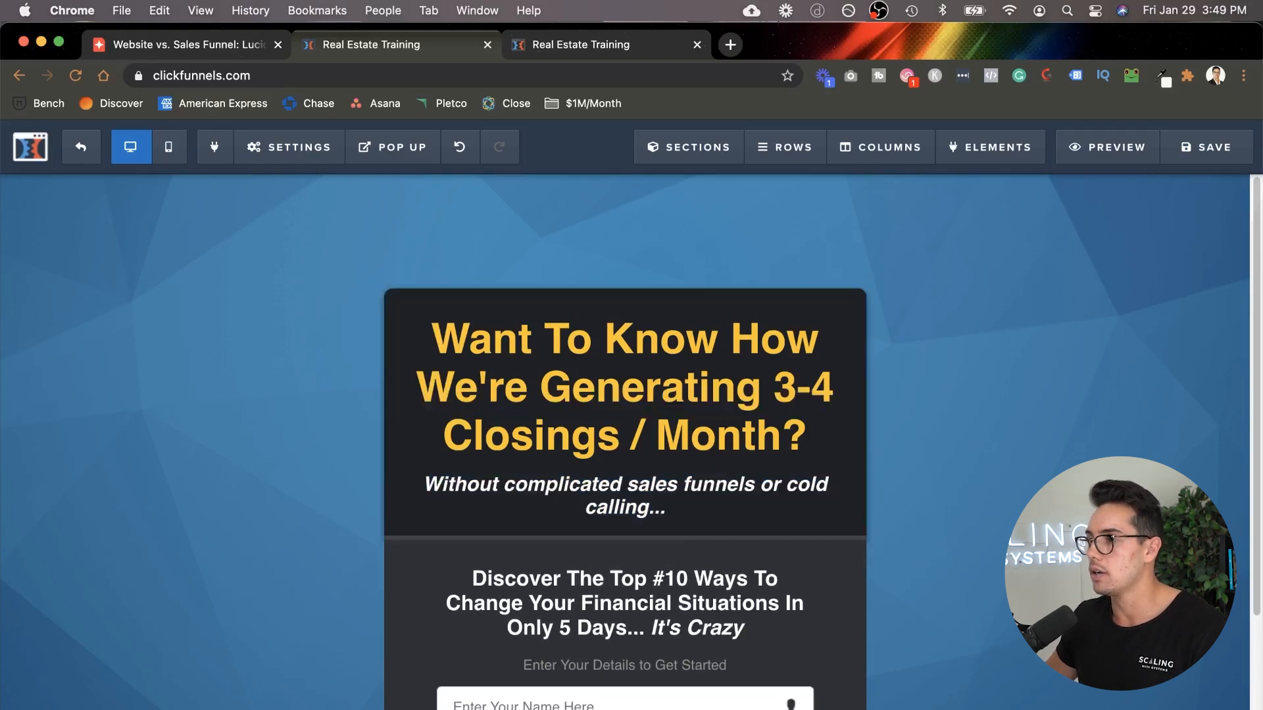
# Step: Reduce the sub-headline's font size slightly so that its text fits on one line
pyautogui.click(693, 491)
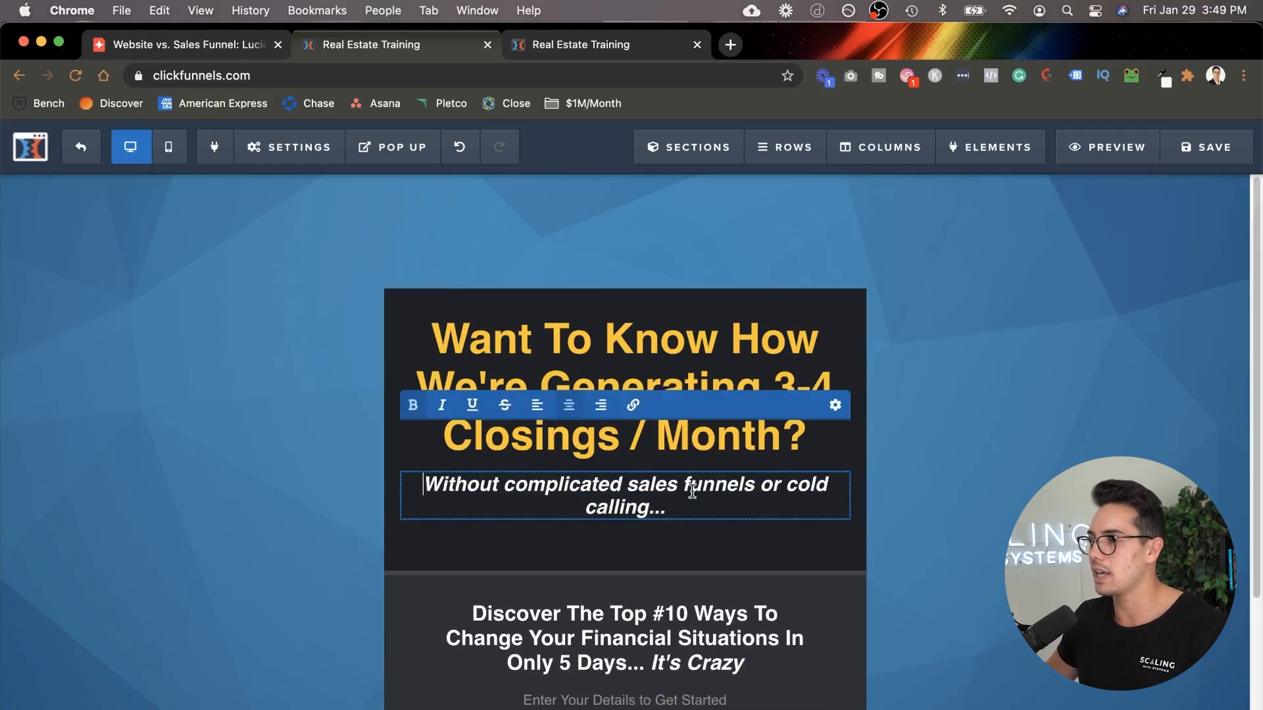
pyautogui.click(835, 407)
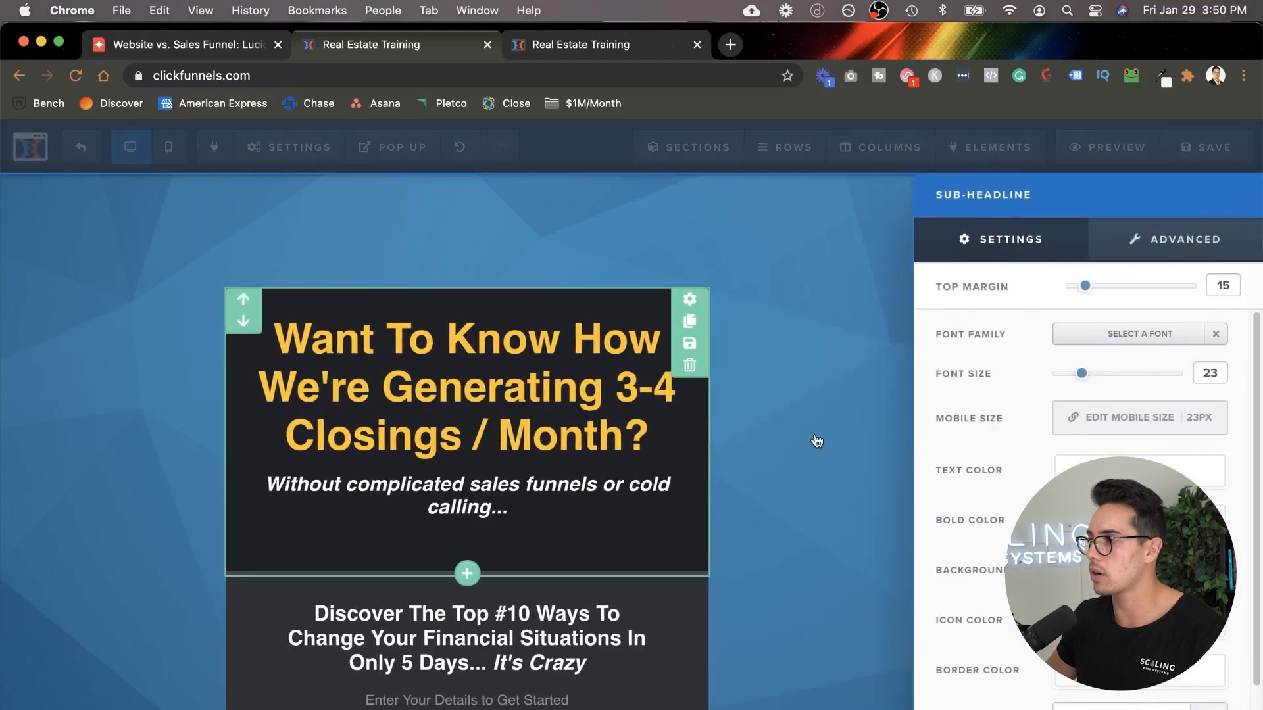
pyautogui.moveTo(1083, 377); pyautogui.dragTo(1076, 376)
pyautogui.click(858, 402)
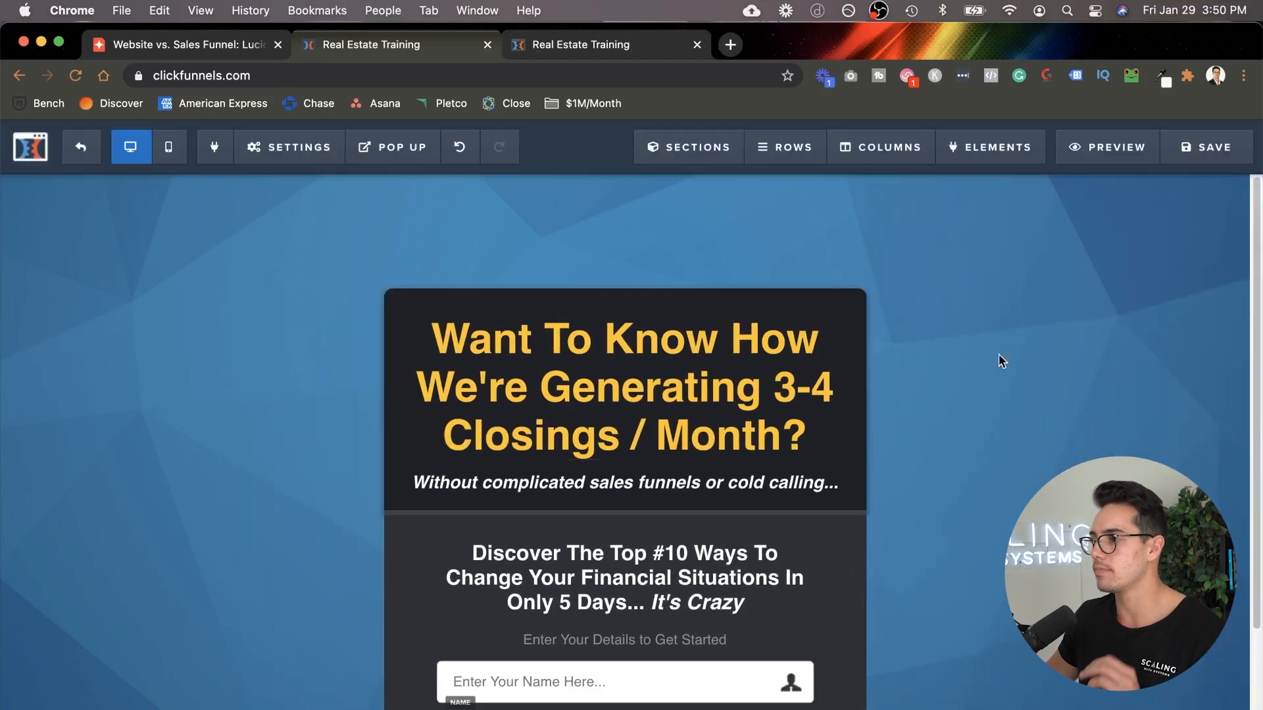
# Step: Check how the optin page's headline section looks in the mobile layout compared with the desktop layout
pyautogui.moveTo(237, 138)
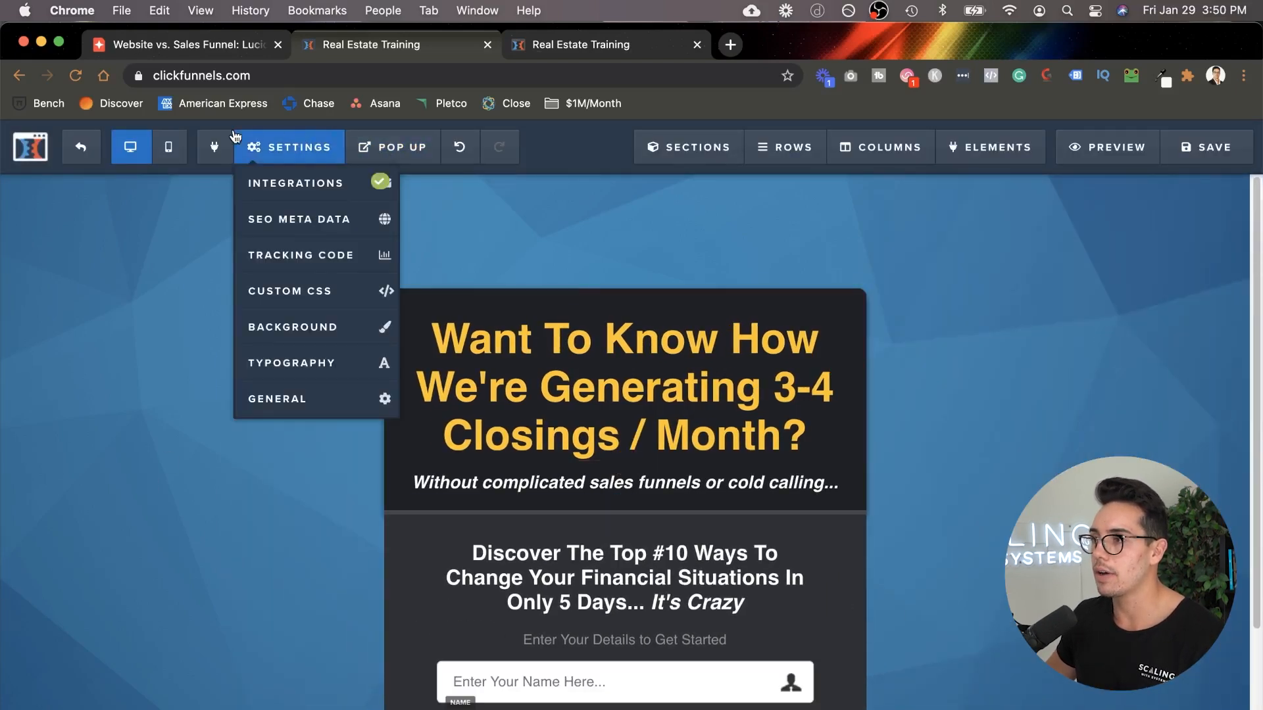
pyautogui.click(168, 147)
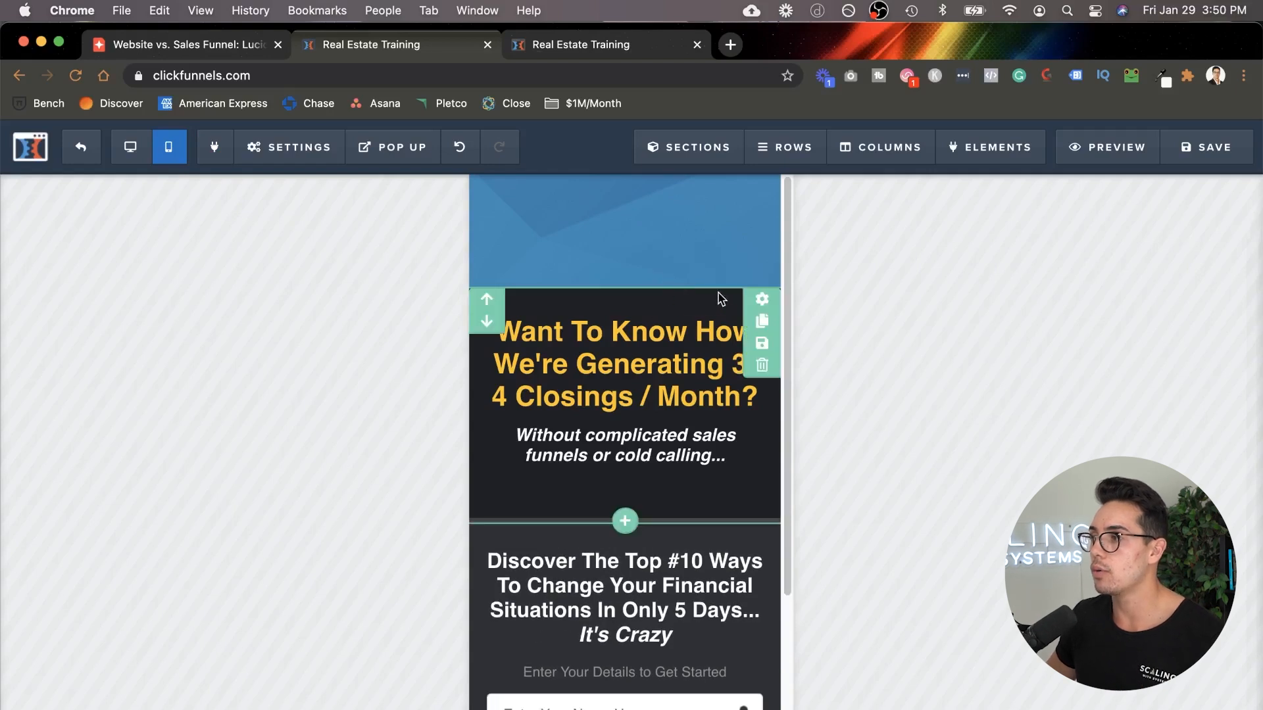
pyautogui.click(752, 308)
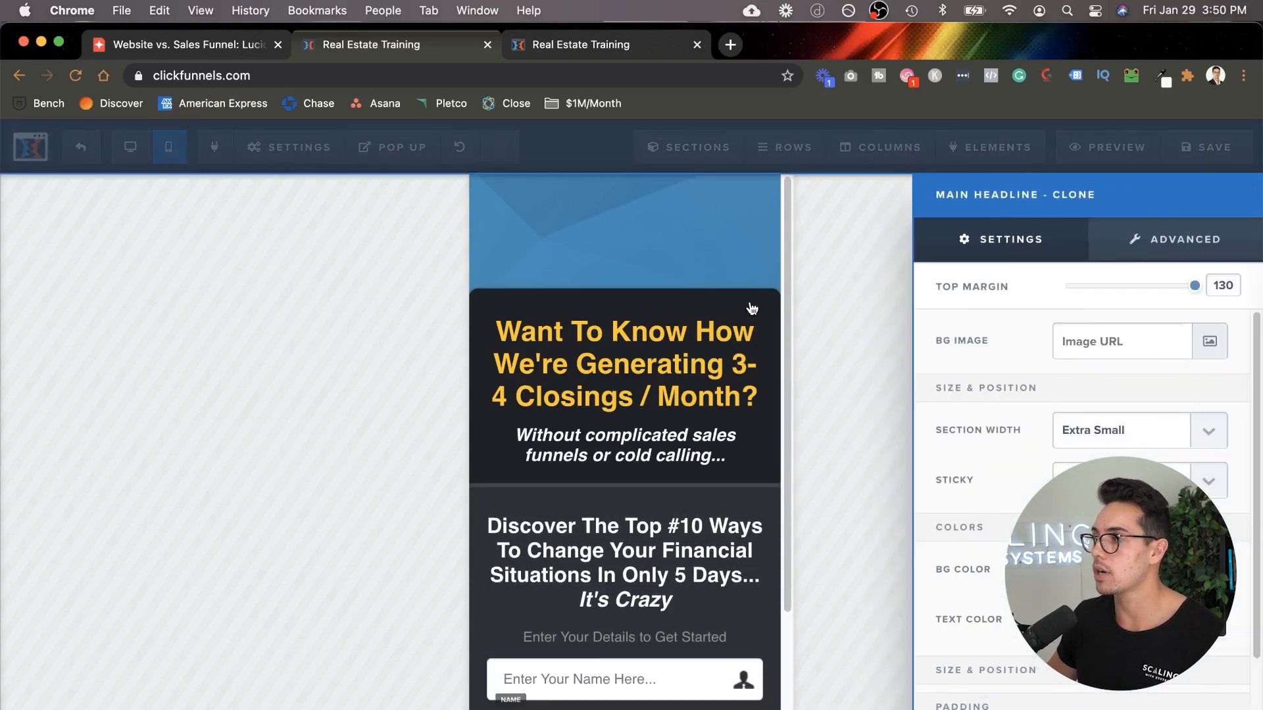
pyautogui.click(723, 282)
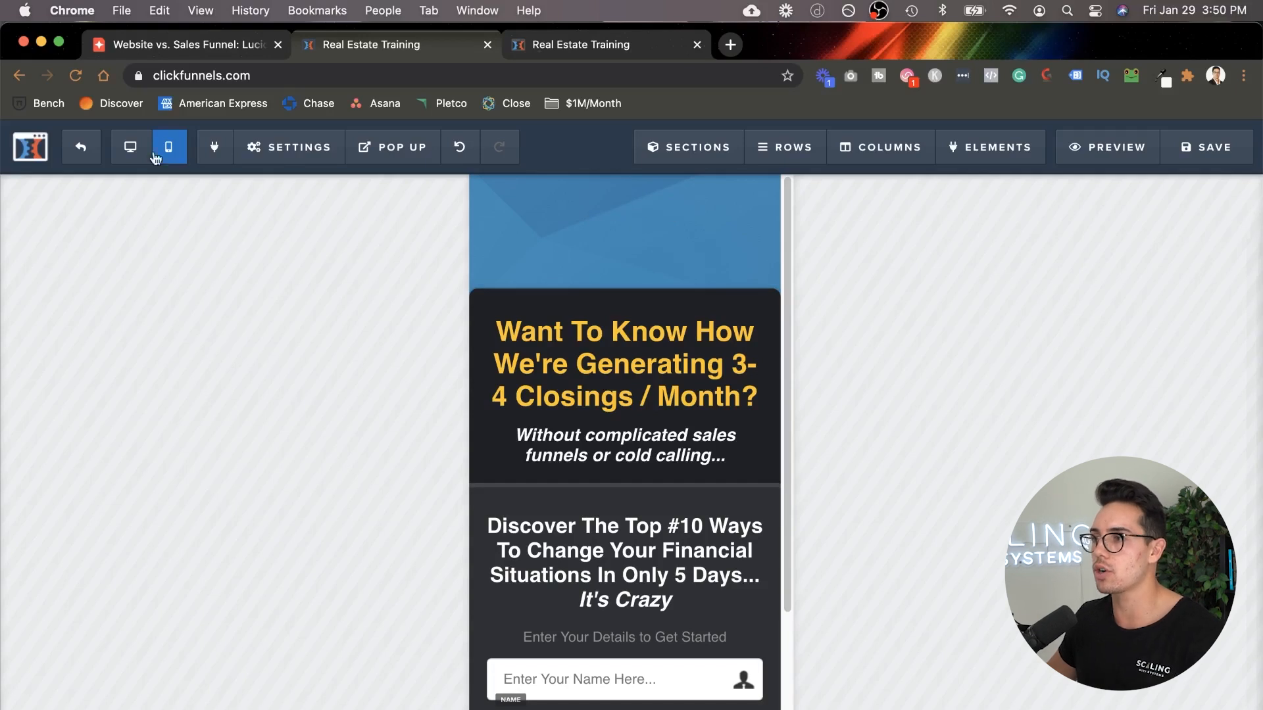
pyautogui.click(130, 147)
pyautogui.scroll(-3, 721, 404)
pyautogui.scroll(3, 721, 405)
# Step: Set the main headline section's top margin to 25 in the mobile layout and check the page on desktop
pyautogui.click(169, 147)
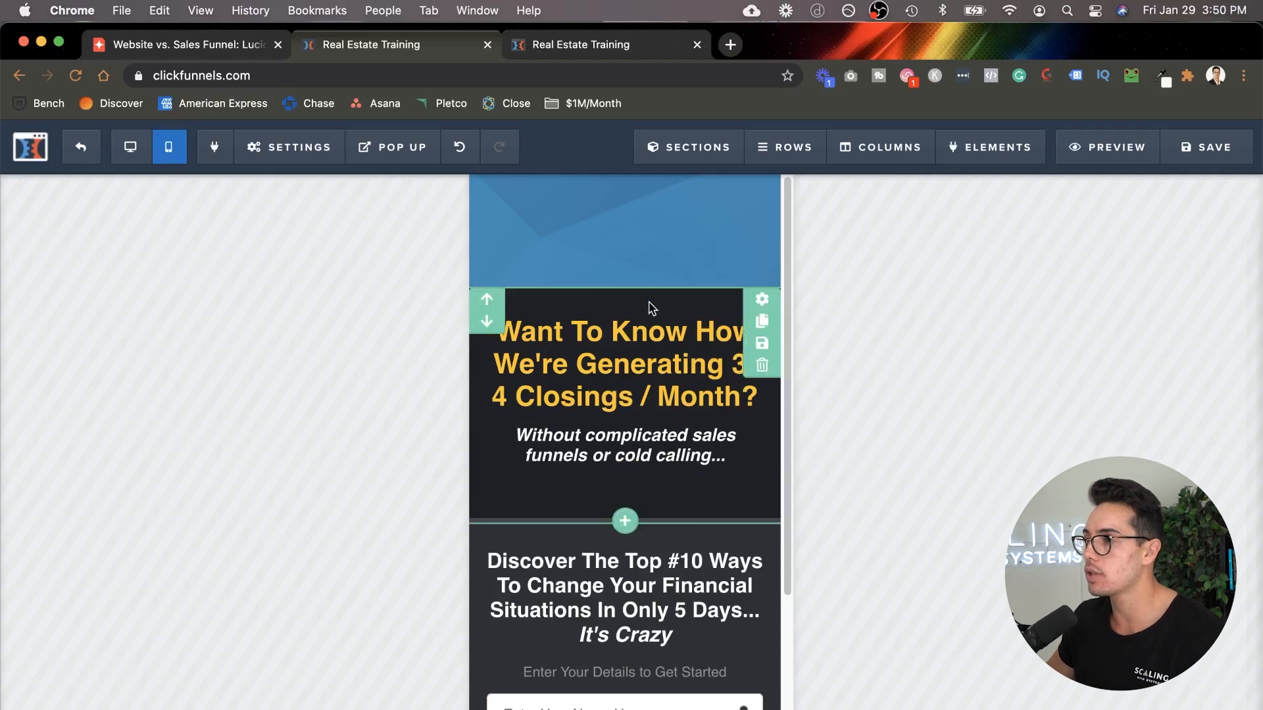
pyautogui.click(719, 302)
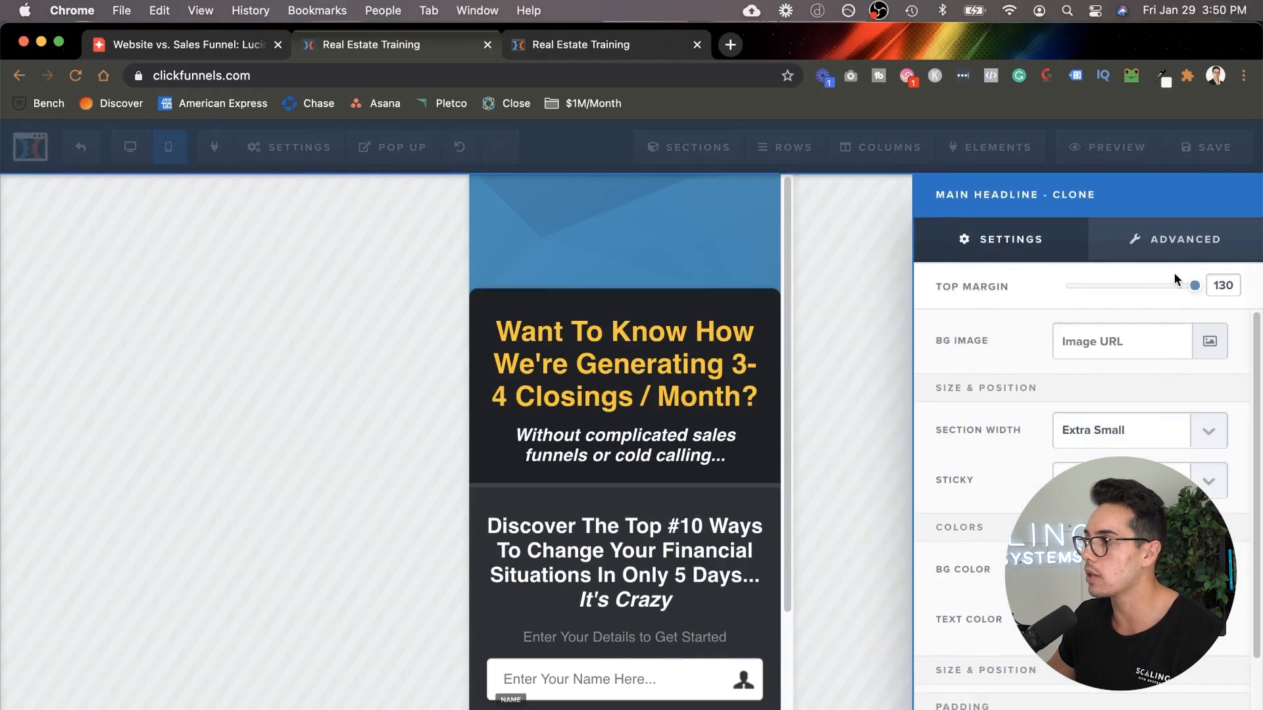
pyautogui.moveTo(1192, 290); pyautogui.dragTo(1093, 284)
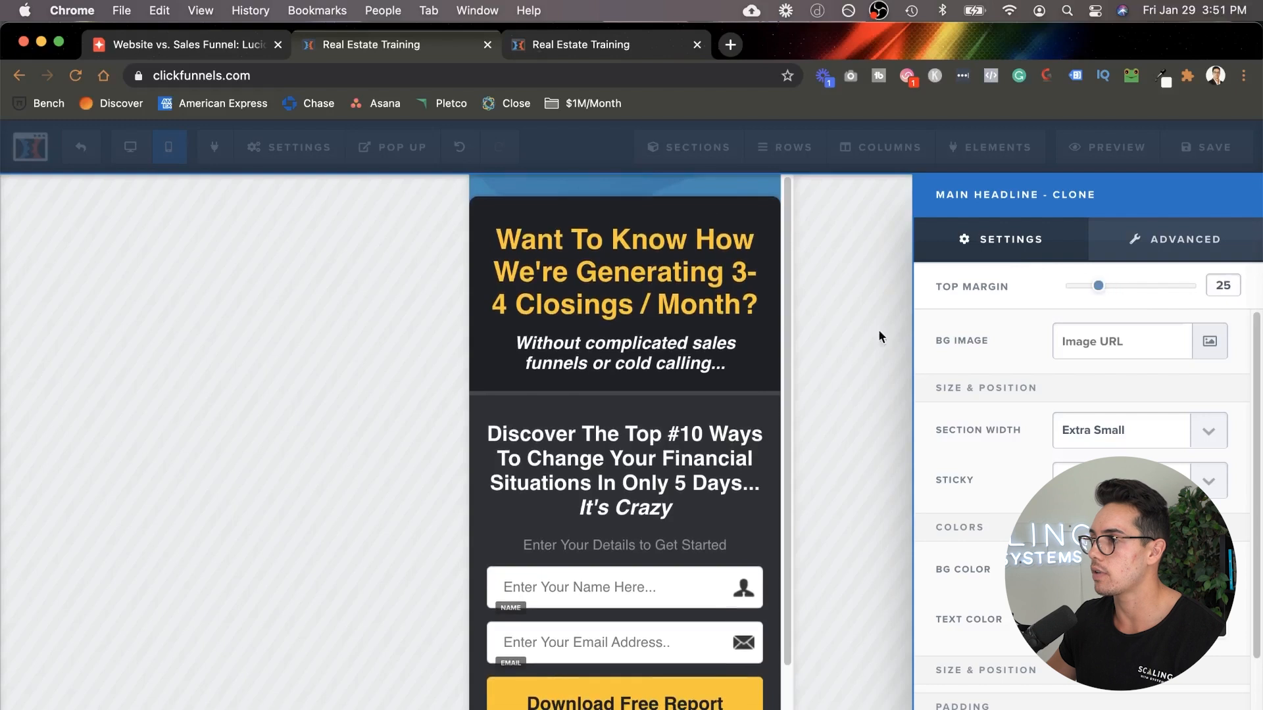
pyautogui.click(375, 379)
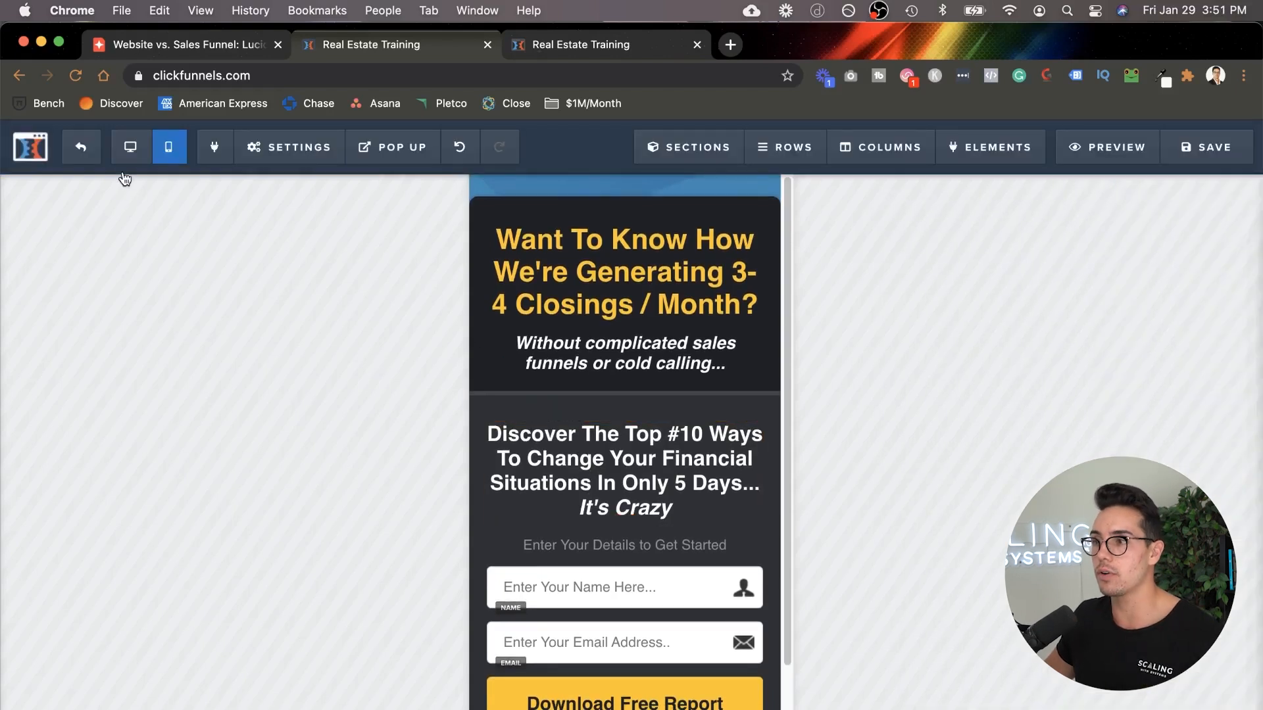
pyautogui.click(132, 148)
pyautogui.scroll(-4, 625, 441)
pyautogui.scroll(4, 625, 441)
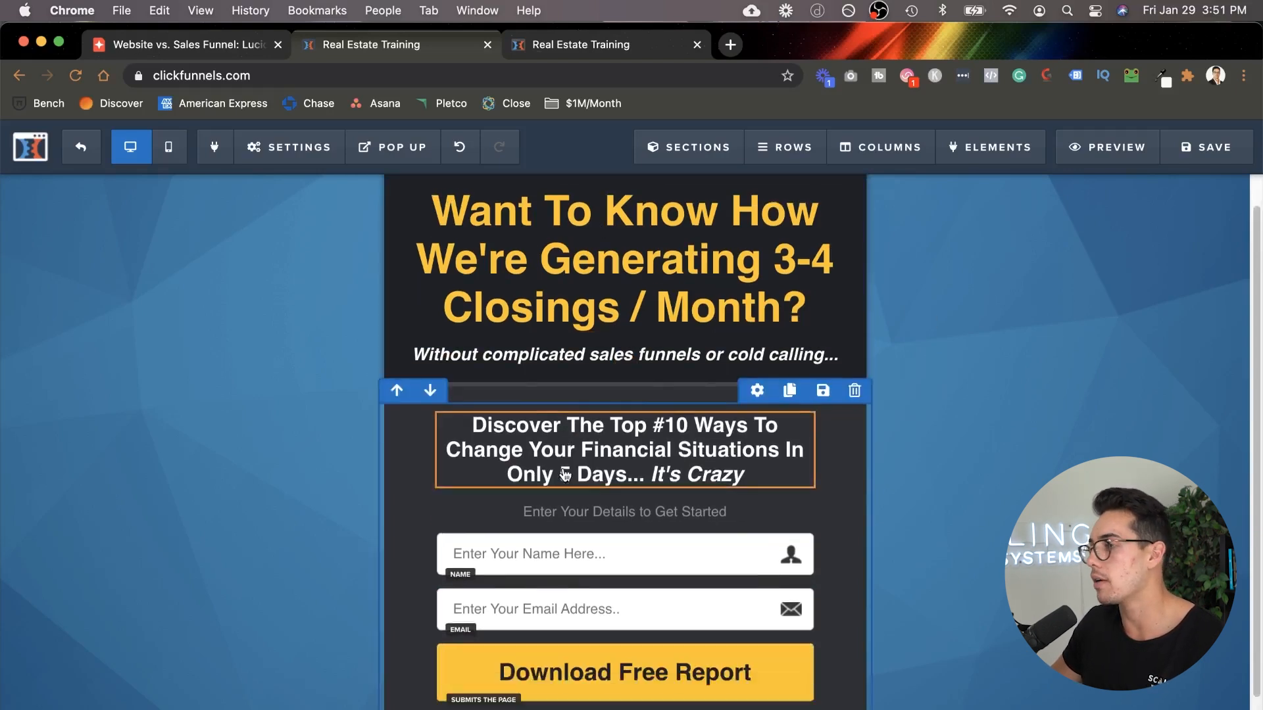
# Step: Replace the headline above the form fields with "Most Advertising Agencies Don't Want You To Know This..."
pyautogui.scroll(-3, 954, 355)
pyautogui.click(626, 354)
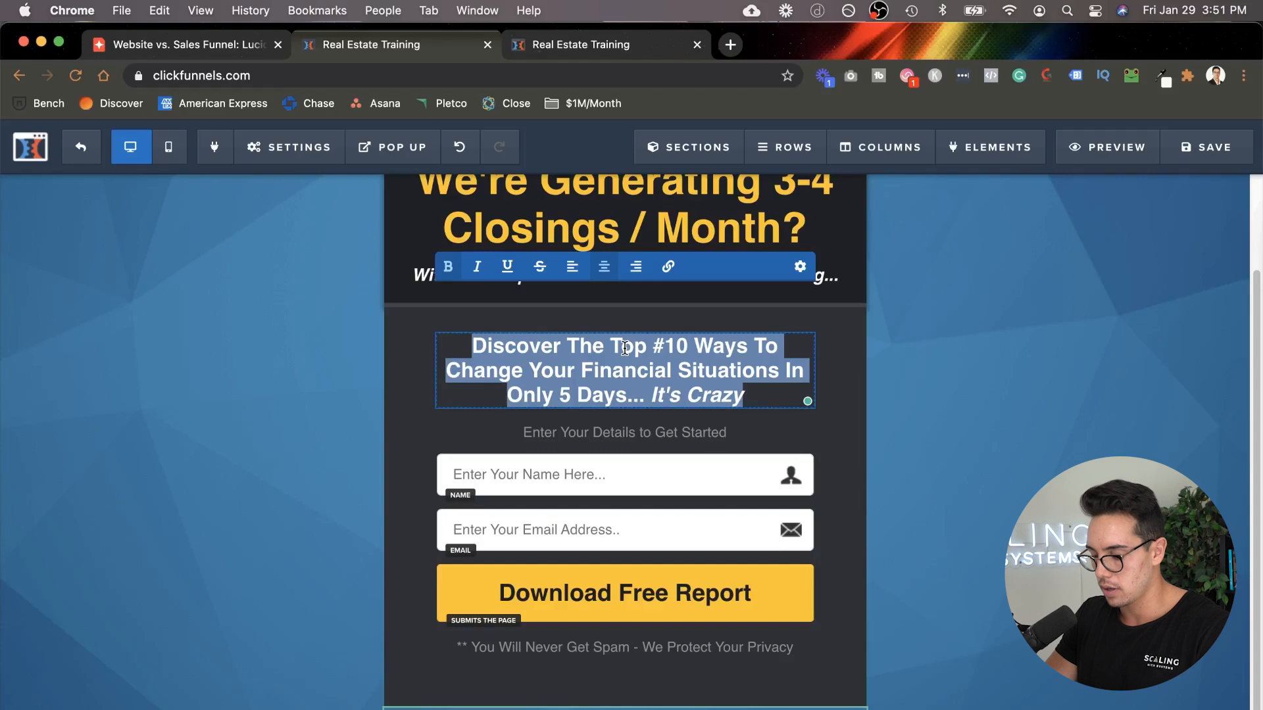
pyautogui.write('Most re')
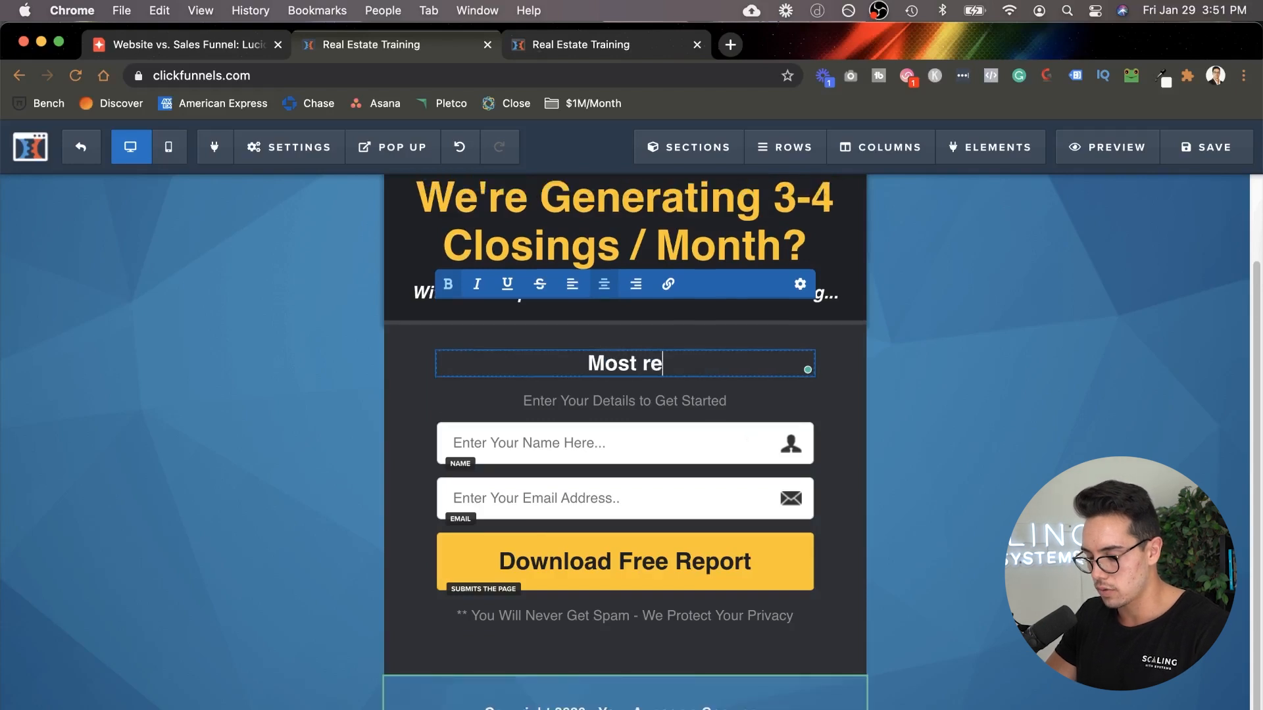
pyautogui.write('al esta')
pyautogui.press('BackSpace')
pyautogui.press('BackSpace')
pyautogui.press('BackSpace')
pyautogui.press('BackSpace')
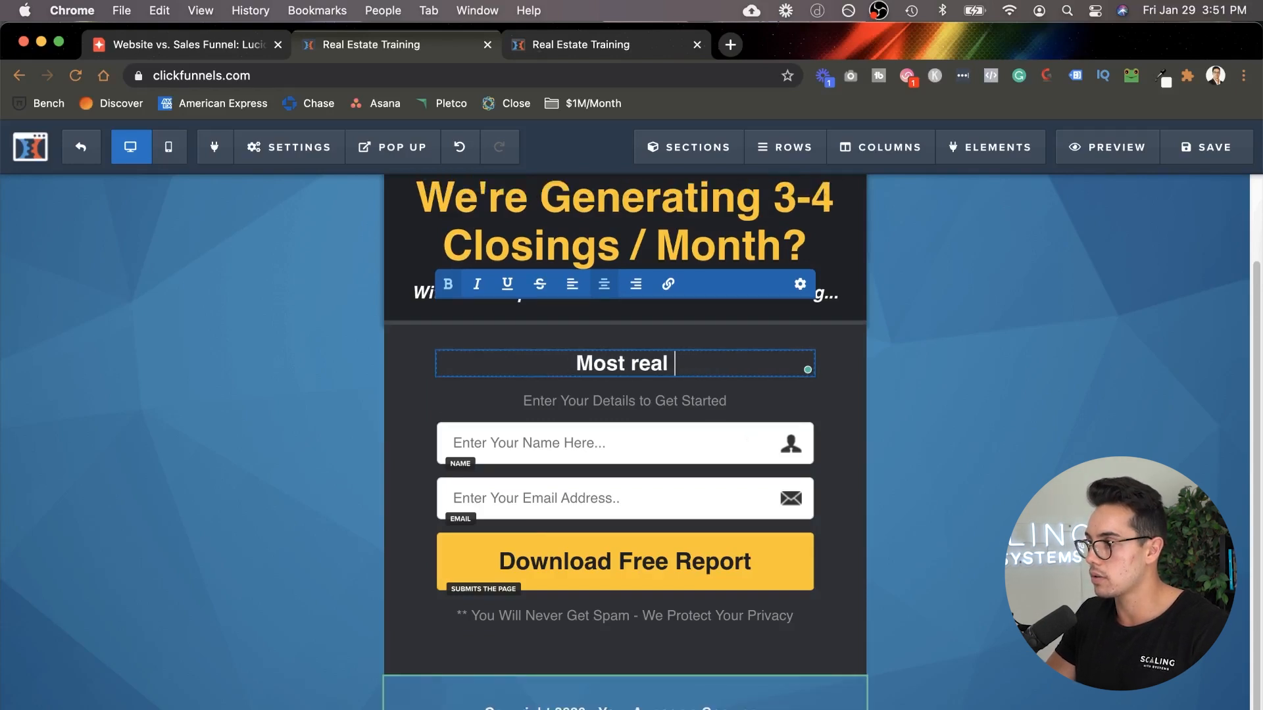
pyautogui.write('Advertisin')
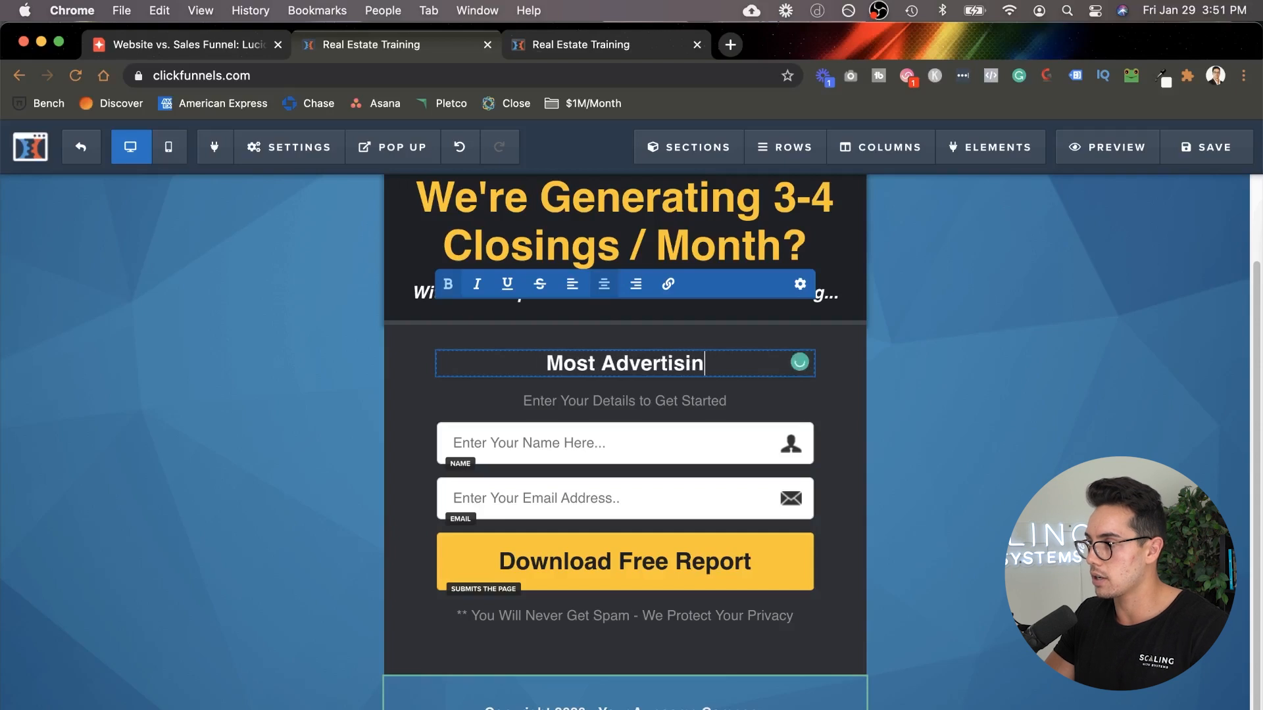
pyautogui.write('g Agencies D')
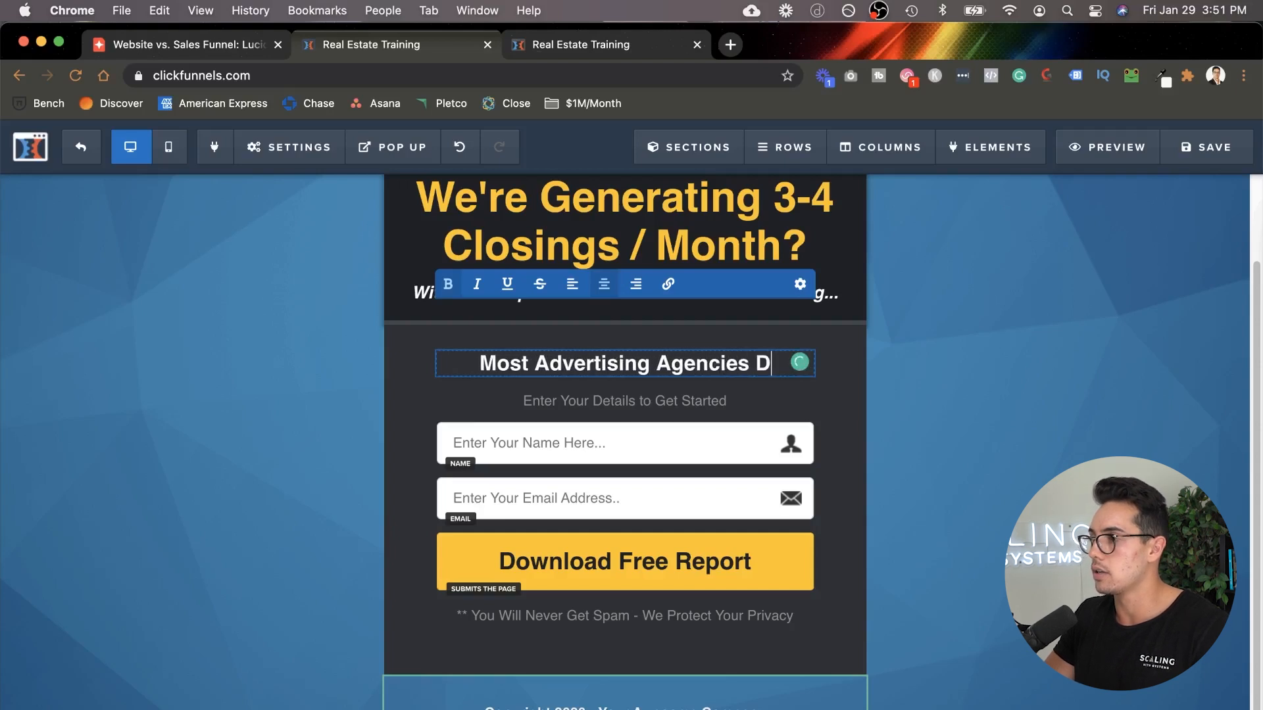
pyautogui.write("on't Want Y")
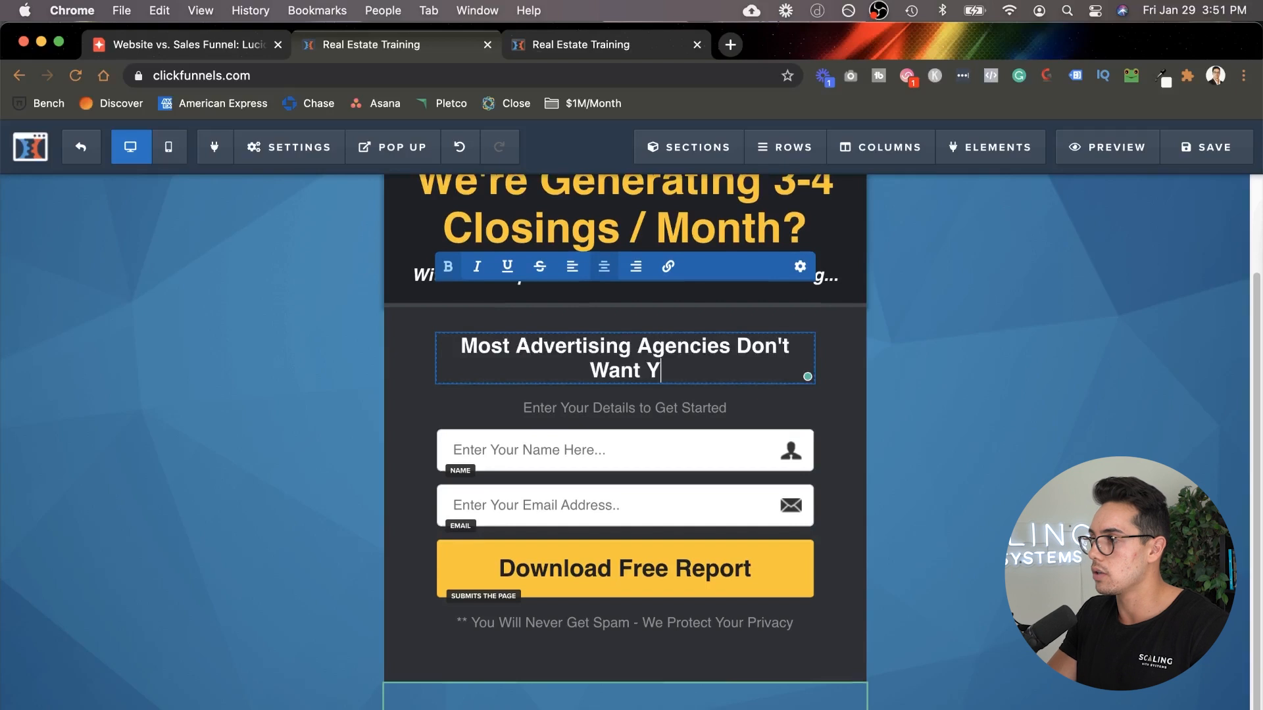
pyautogui.write('ou To Kno')
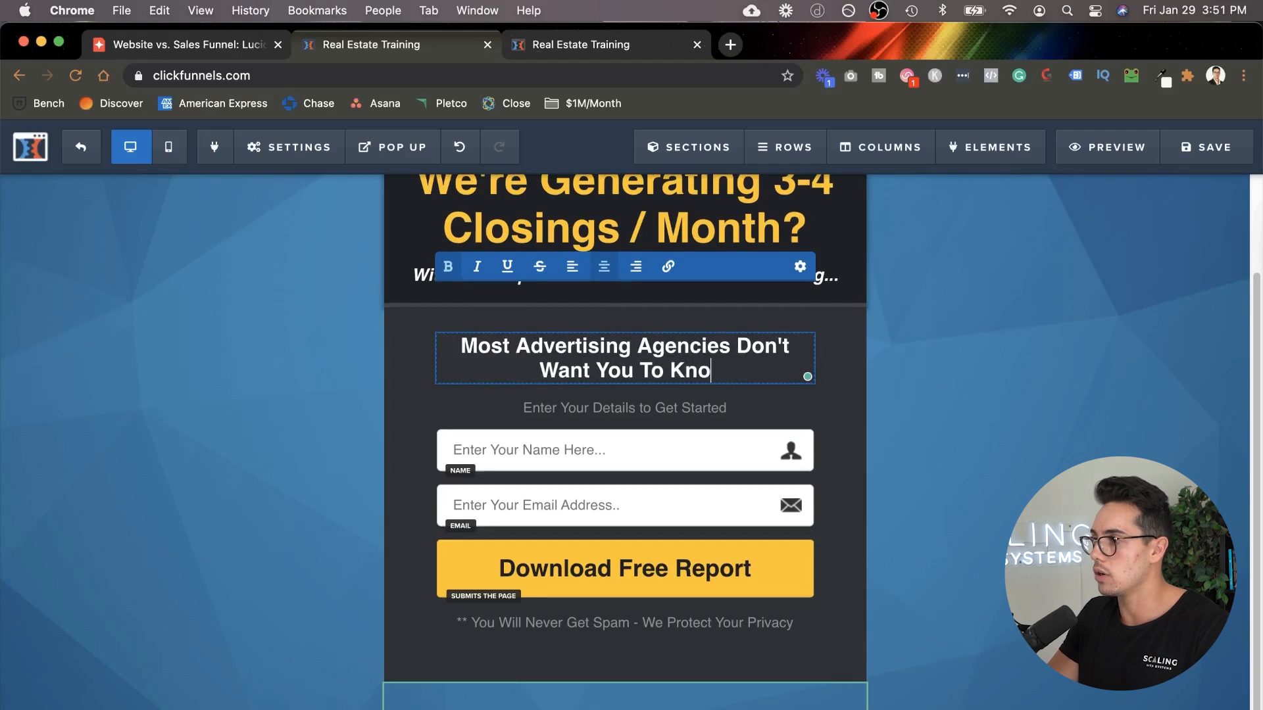
pyautogui.write('w This...')
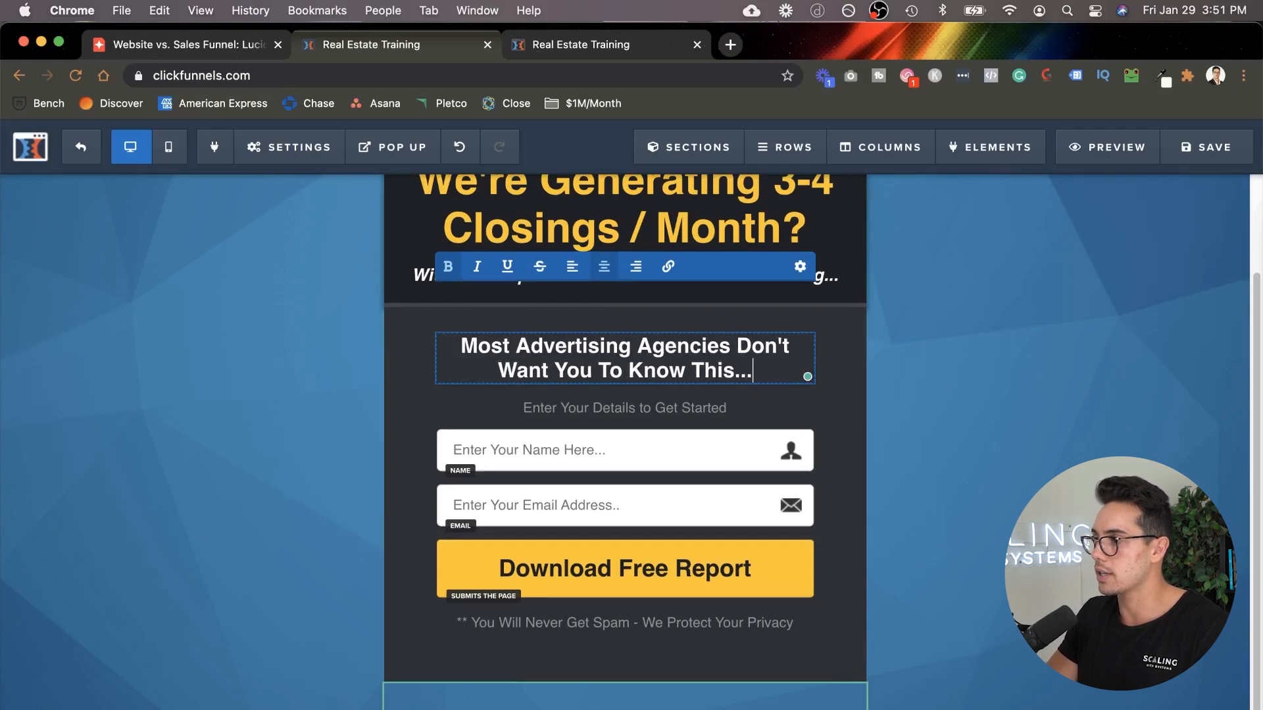
pyautogui.scroll(1, 973, 487)
pyautogui.click(973, 488)
pyautogui.scroll(3, 648, 522)
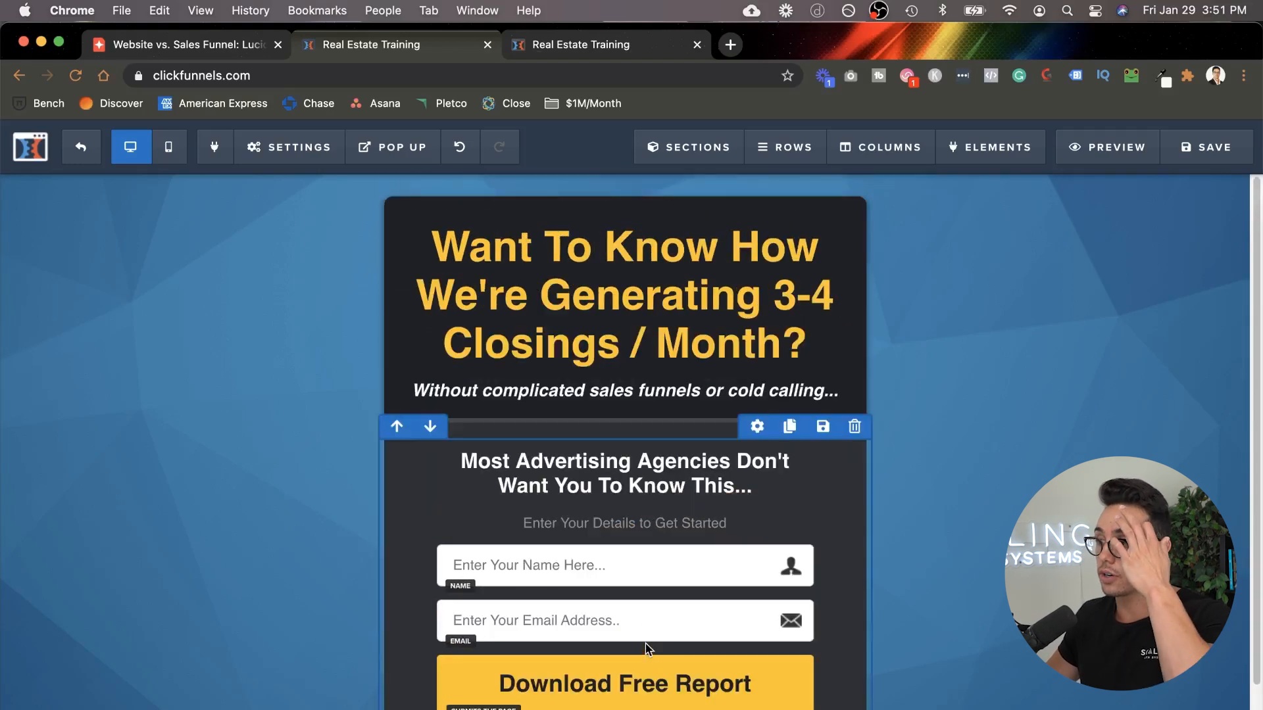
# Step: Add a new input field to the optin form between the email field and the Download Free Report button
pyautogui.scroll(-2, 649, 519)
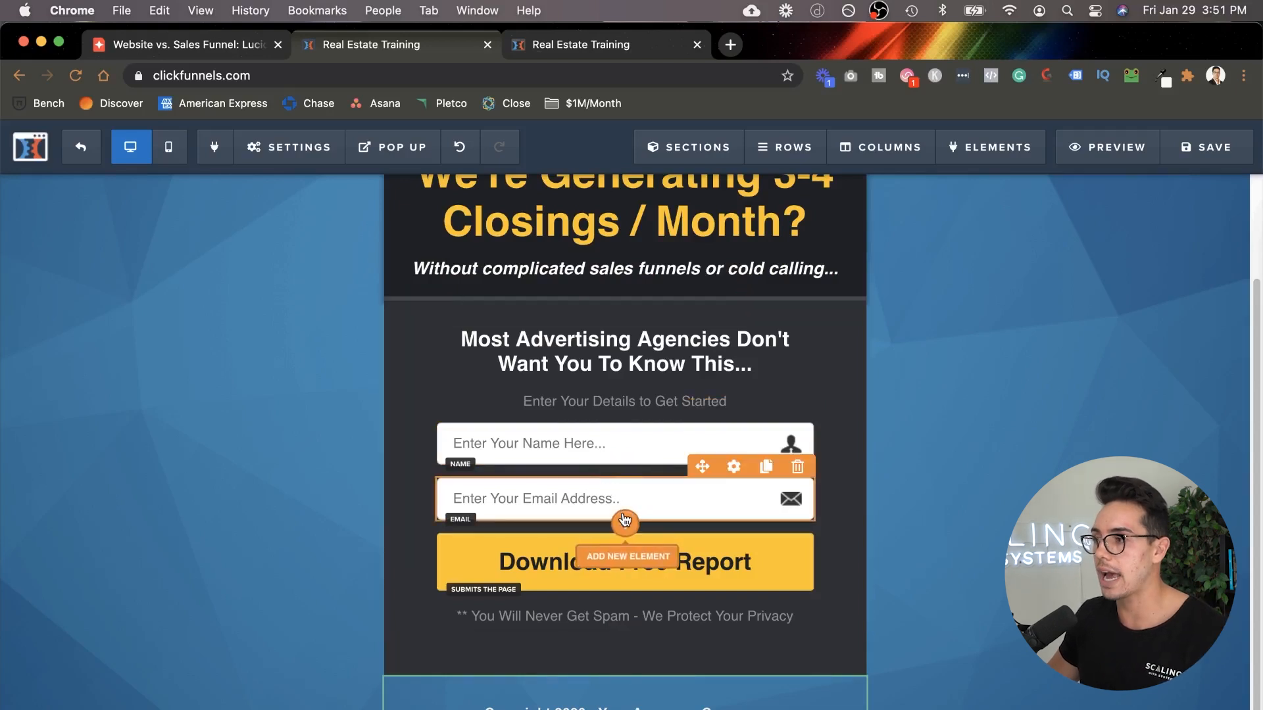
pyautogui.click(625, 521)
pyautogui.scroll(-8, 952, 316)
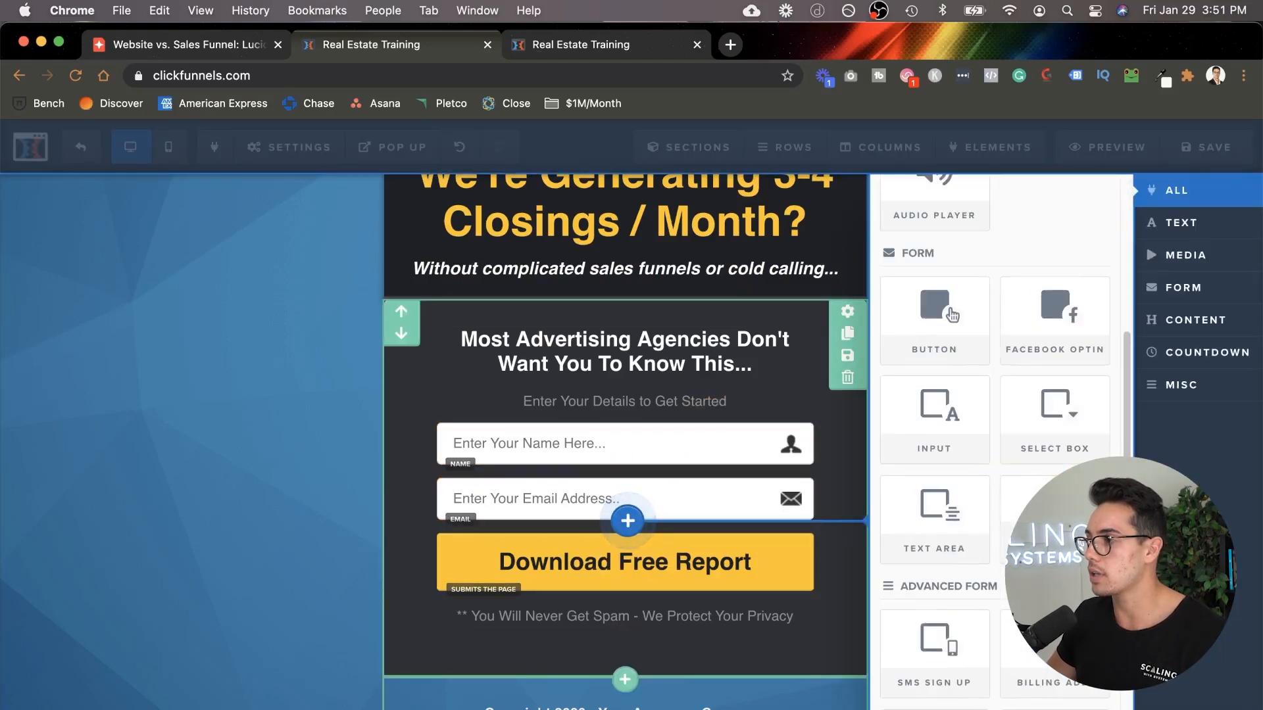
pyautogui.scroll(-3, 1035, 434)
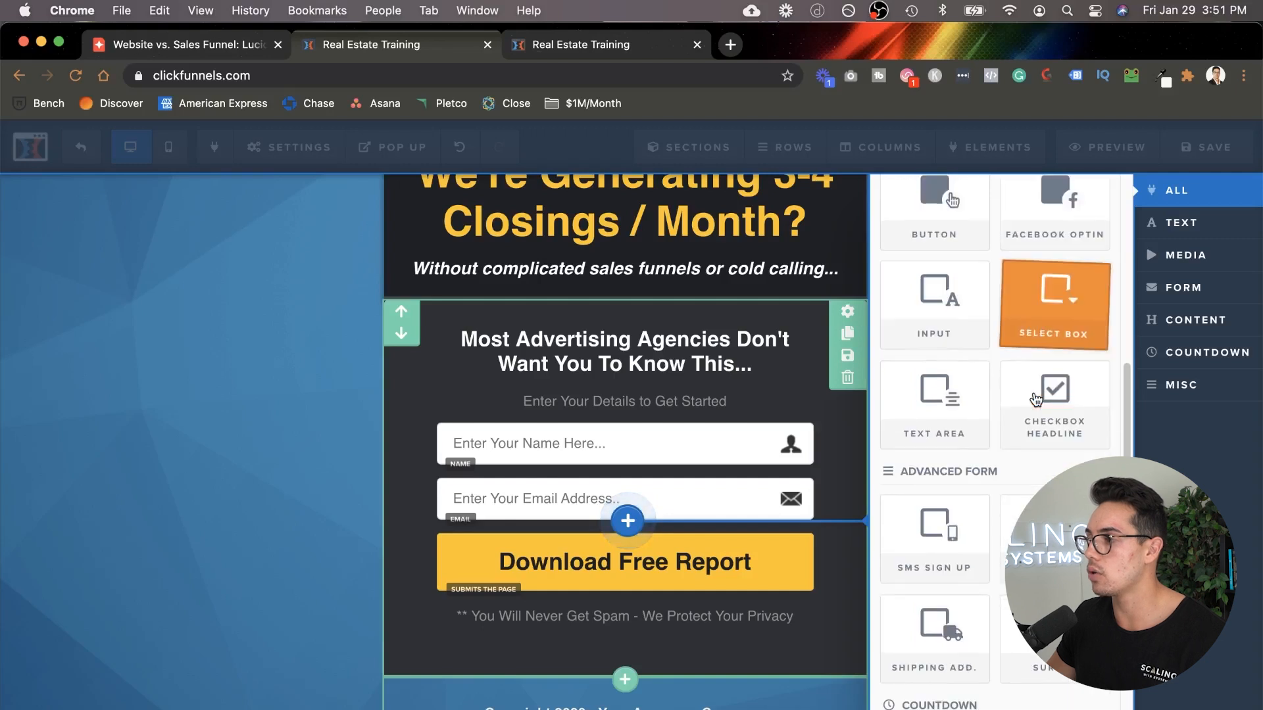
pyautogui.scroll(1, 1026, 375)
pyautogui.click(960, 340)
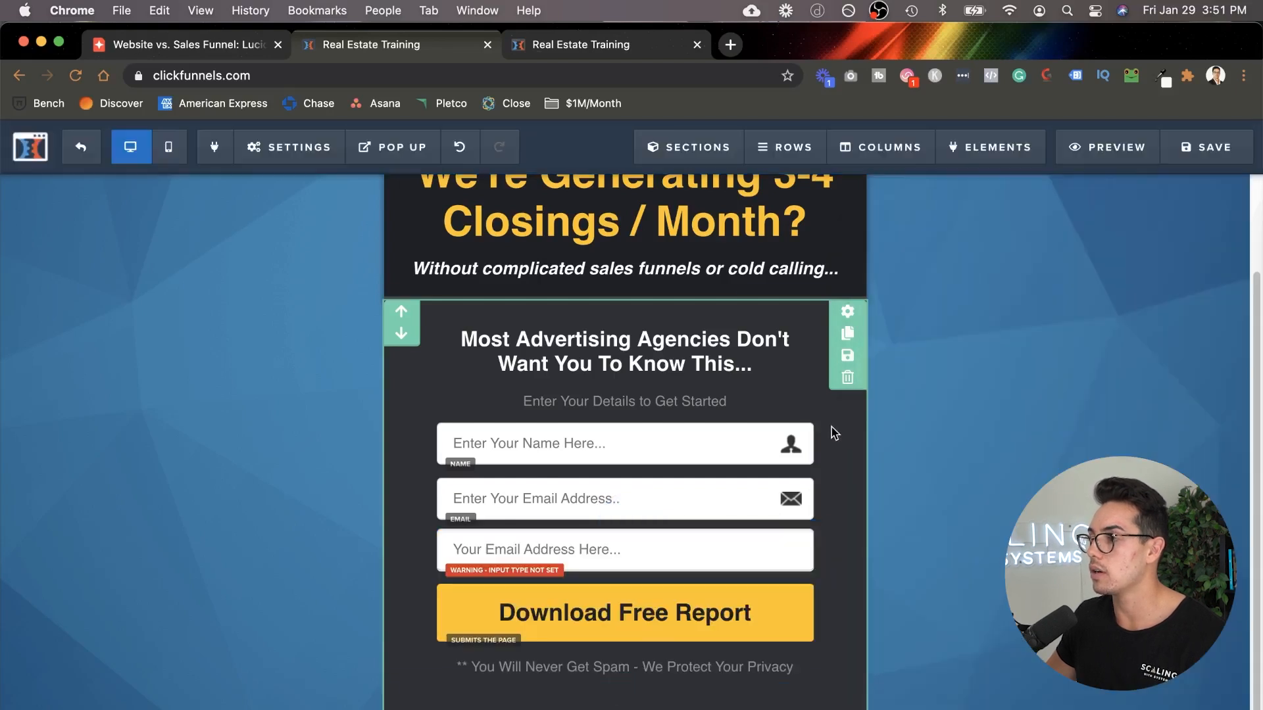
# Step: Set the new form field's input type to Phone Number and make it required
pyautogui.click(619, 546)
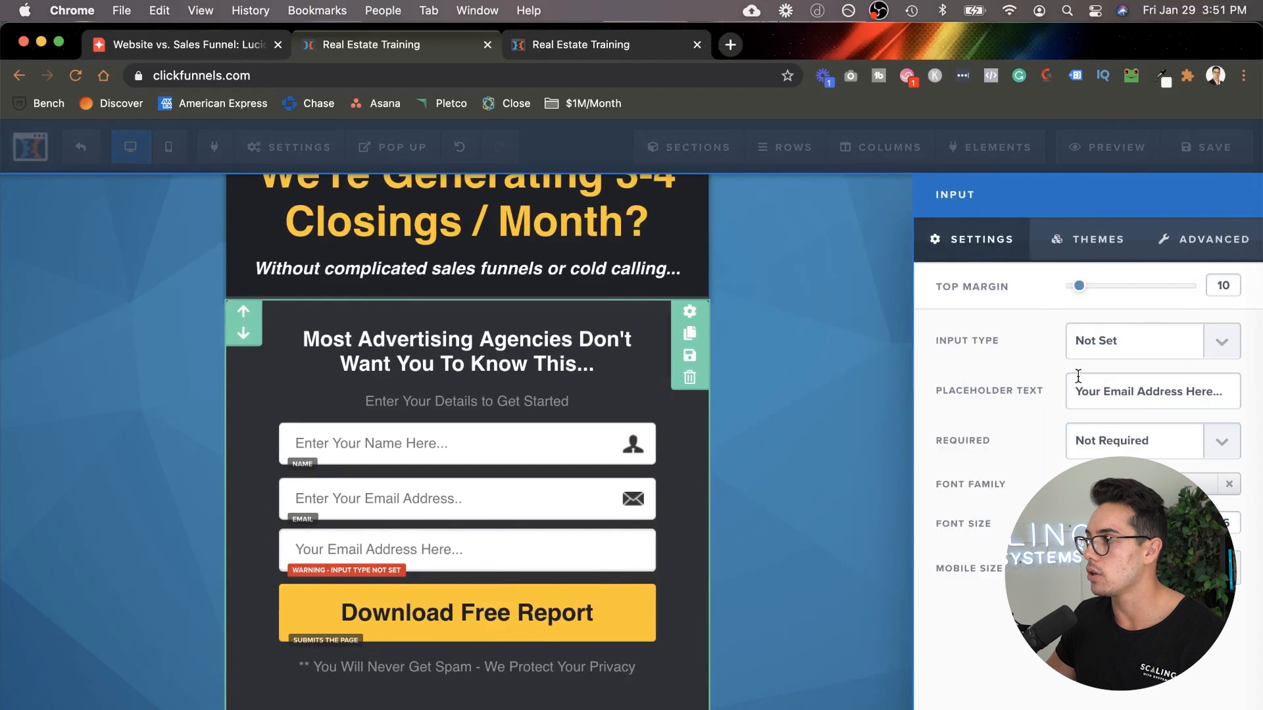
pyautogui.click(1130, 339)
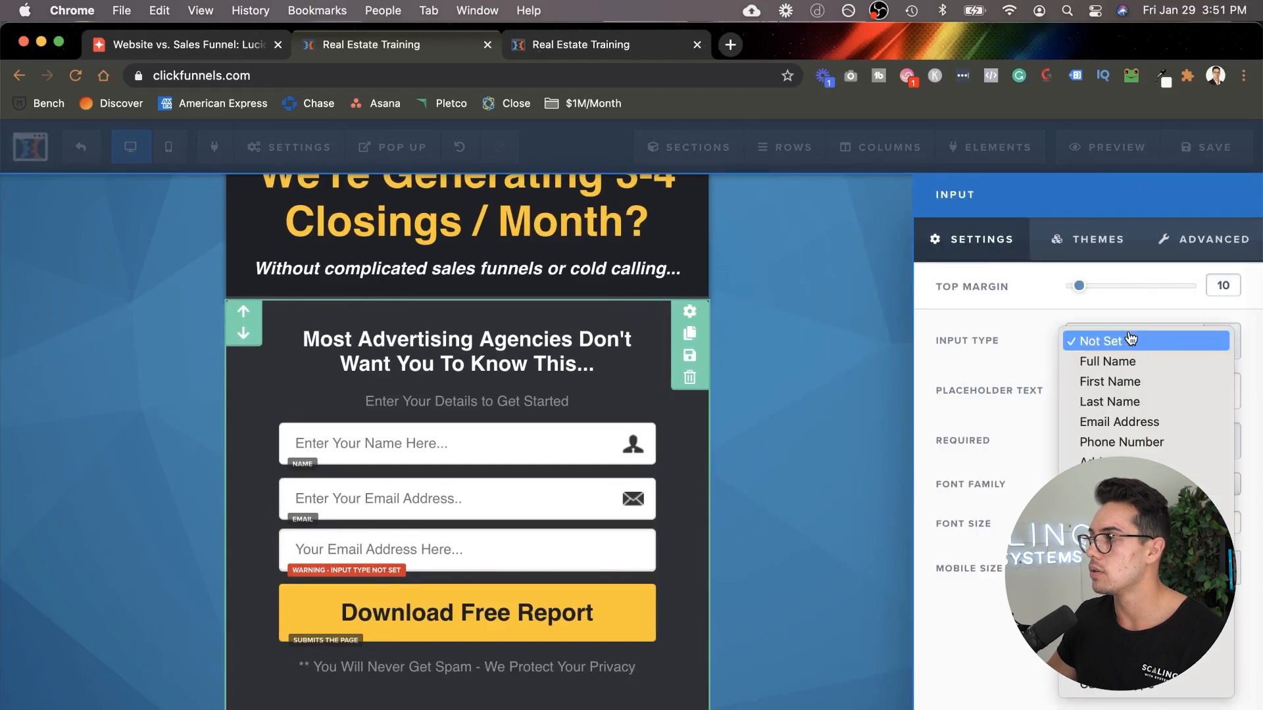
pyautogui.click(1130, 440)
pyautogui.click(1130, 452)
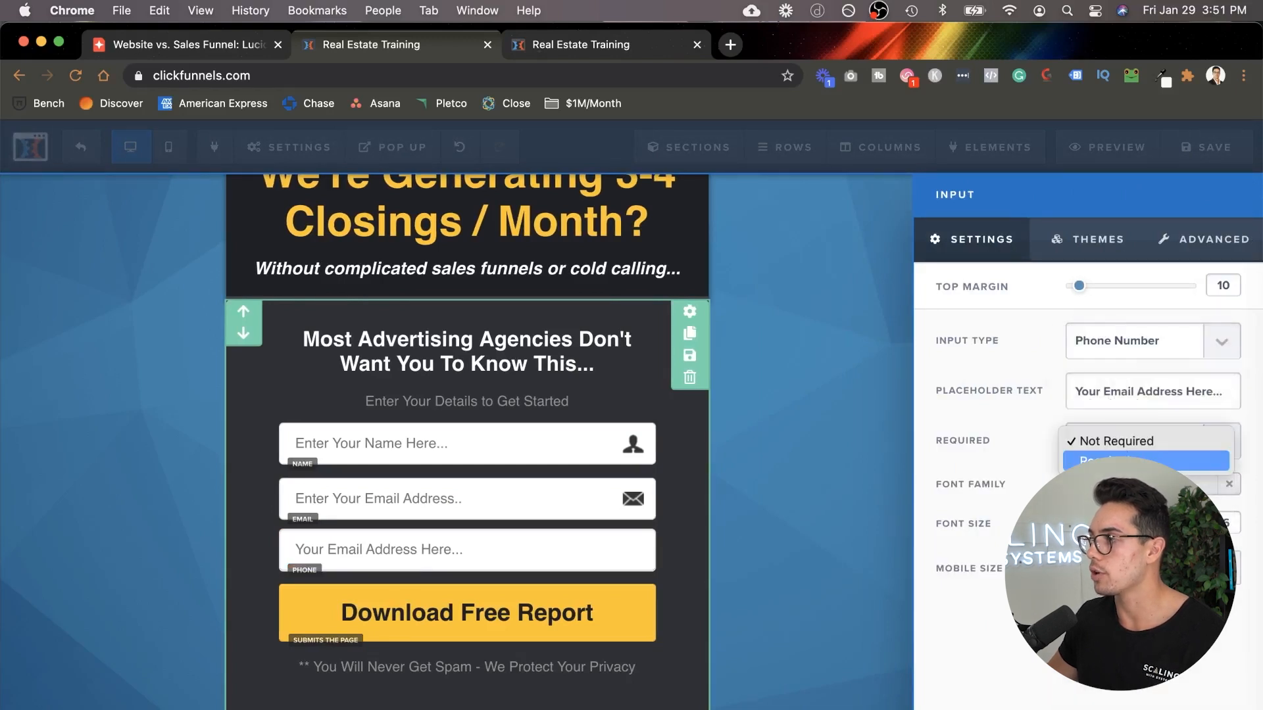
pyautogui.click(1133, 459)
pyautogui.click(328, 414)
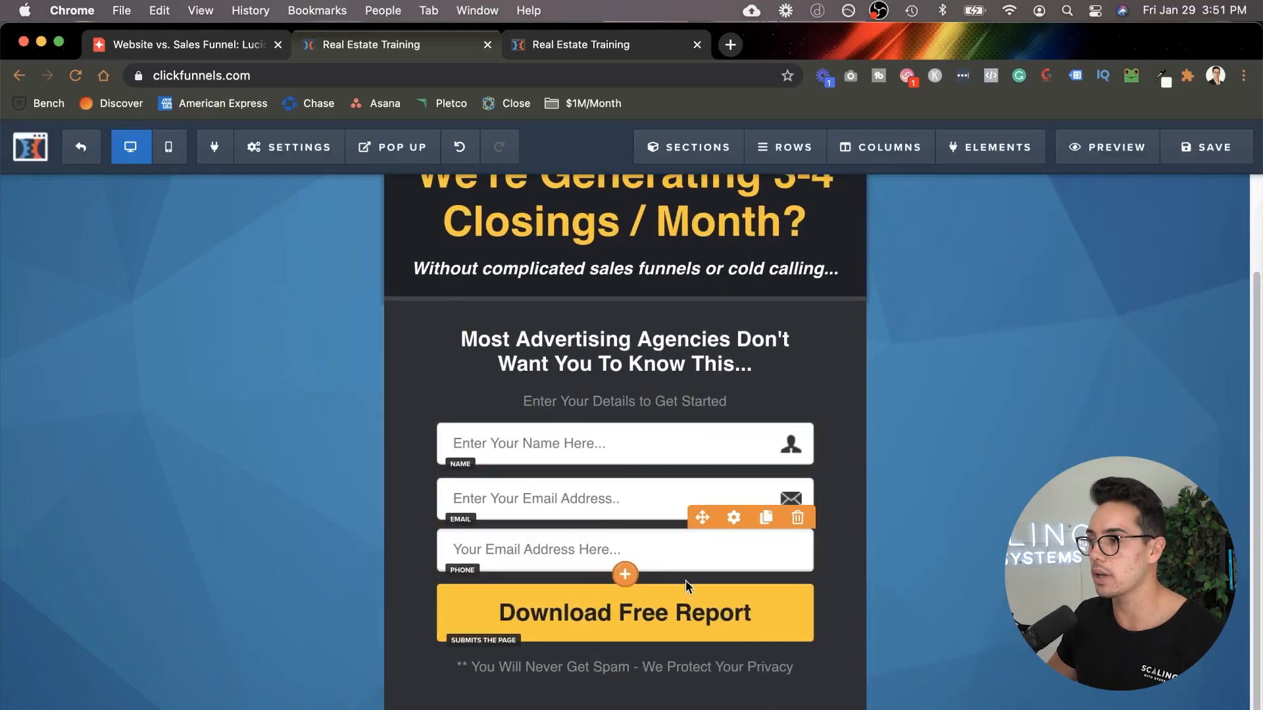
# Step: Examine the action assigned to the Download Free Report button
pyautogui.click(717, 635)
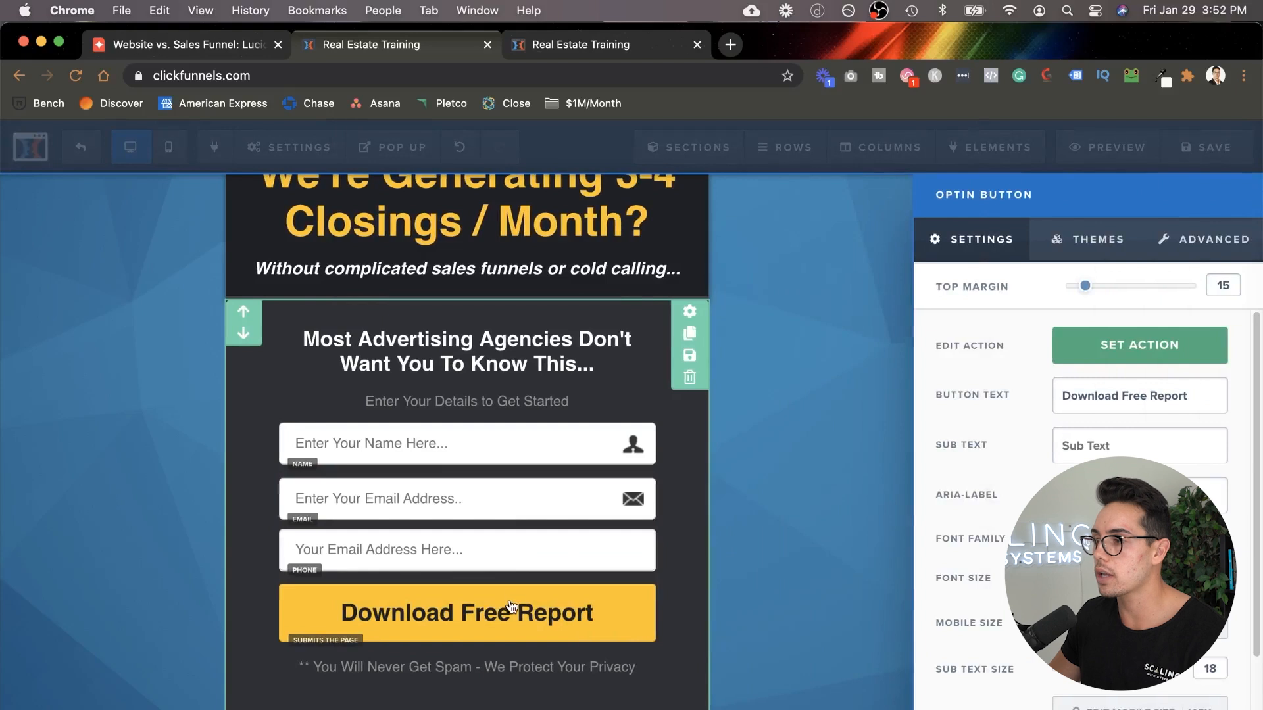
pyautogui.click(1122, 337)
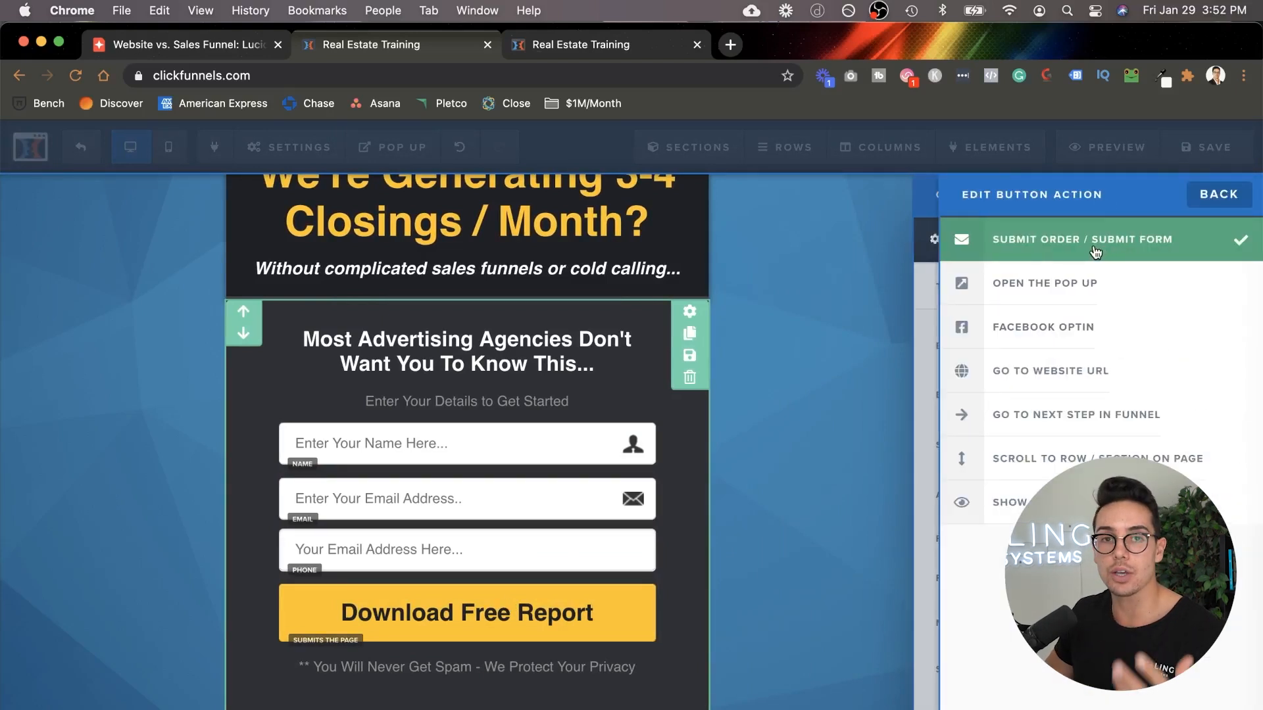
pyautogui.click(337, 533)
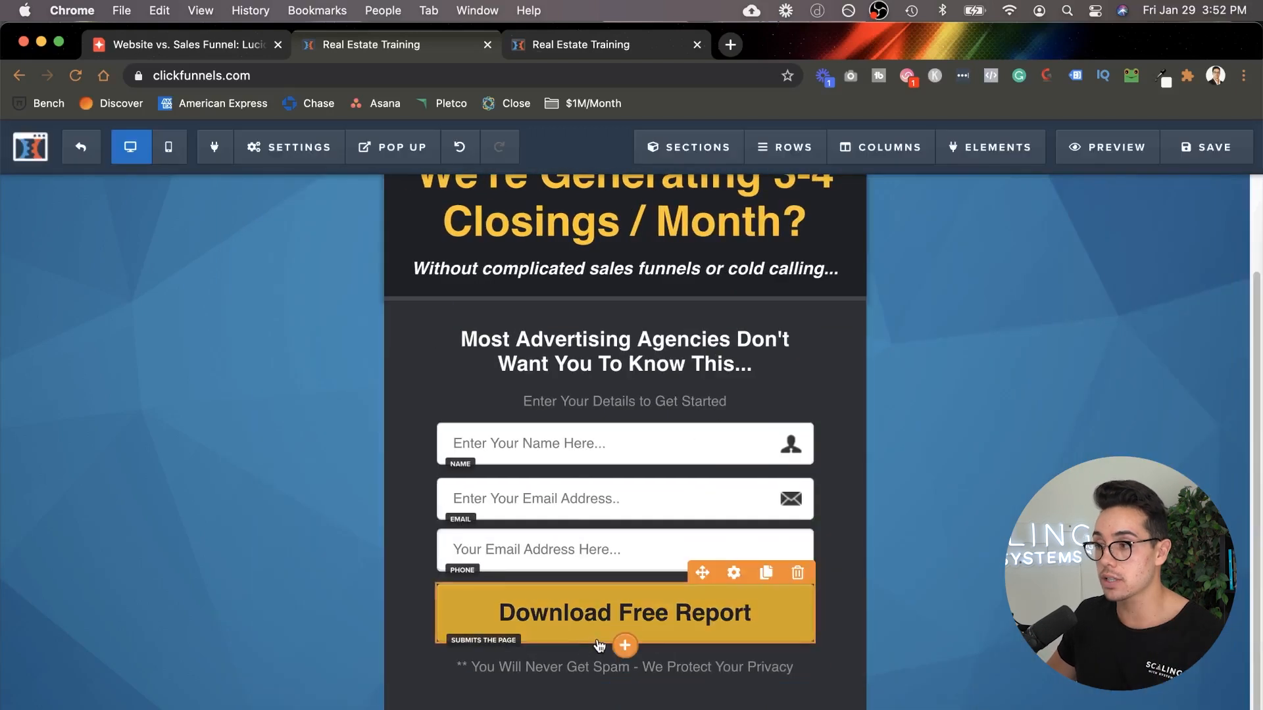
# Step: Review the finished optin page and save it
pyautogui.scroll(3, 592, 632)
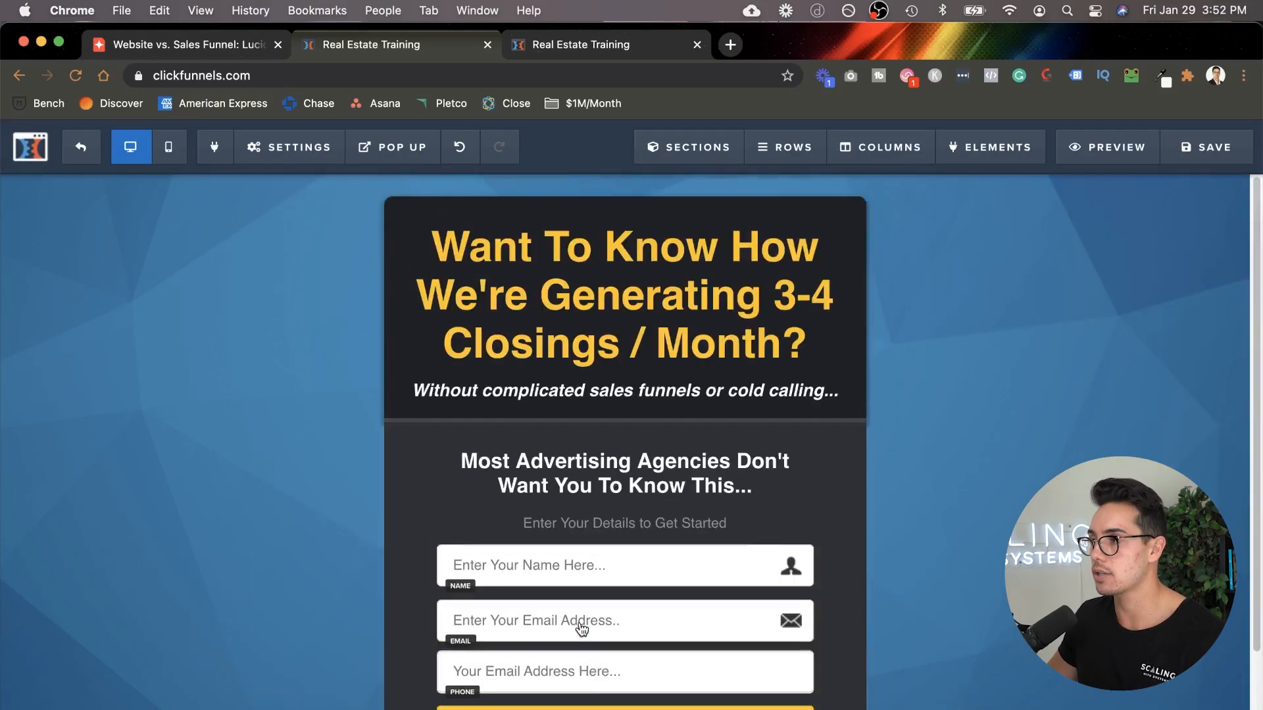
pyautogui.scroll(-3, 582, 629)
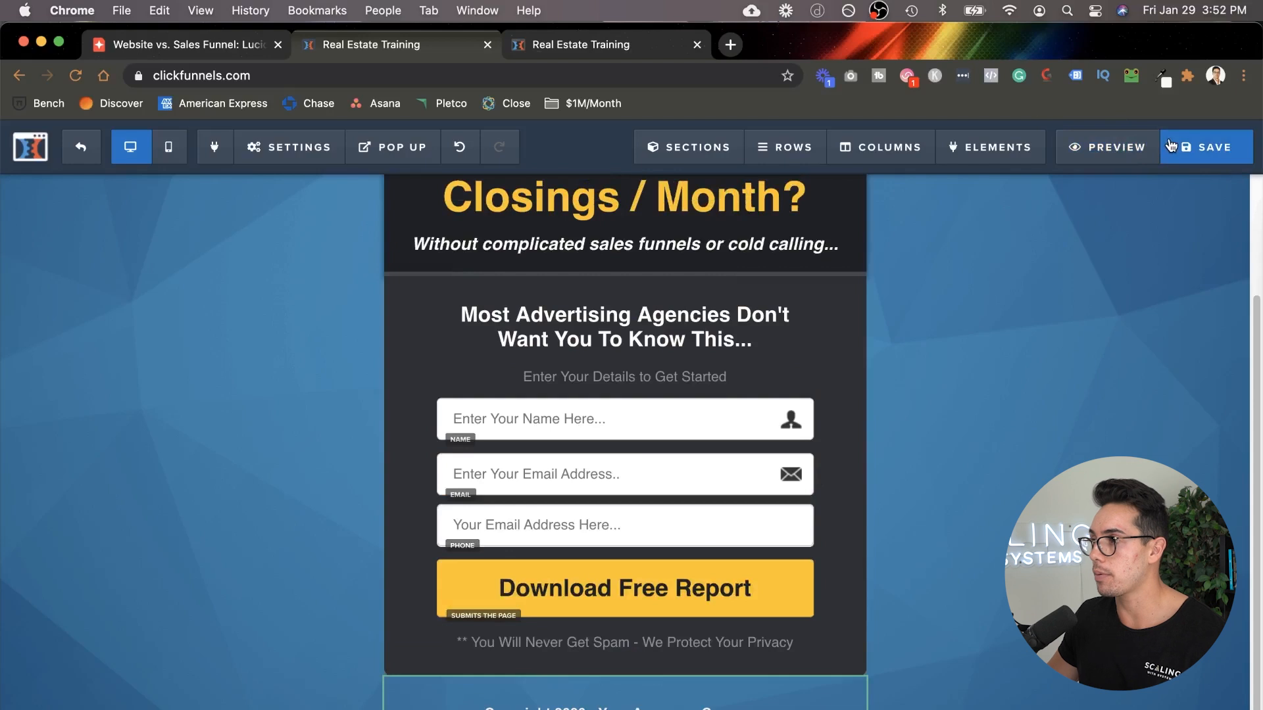
pyautogui.click(1206, 146)
pyautogui.scroll(3, 806, 519)
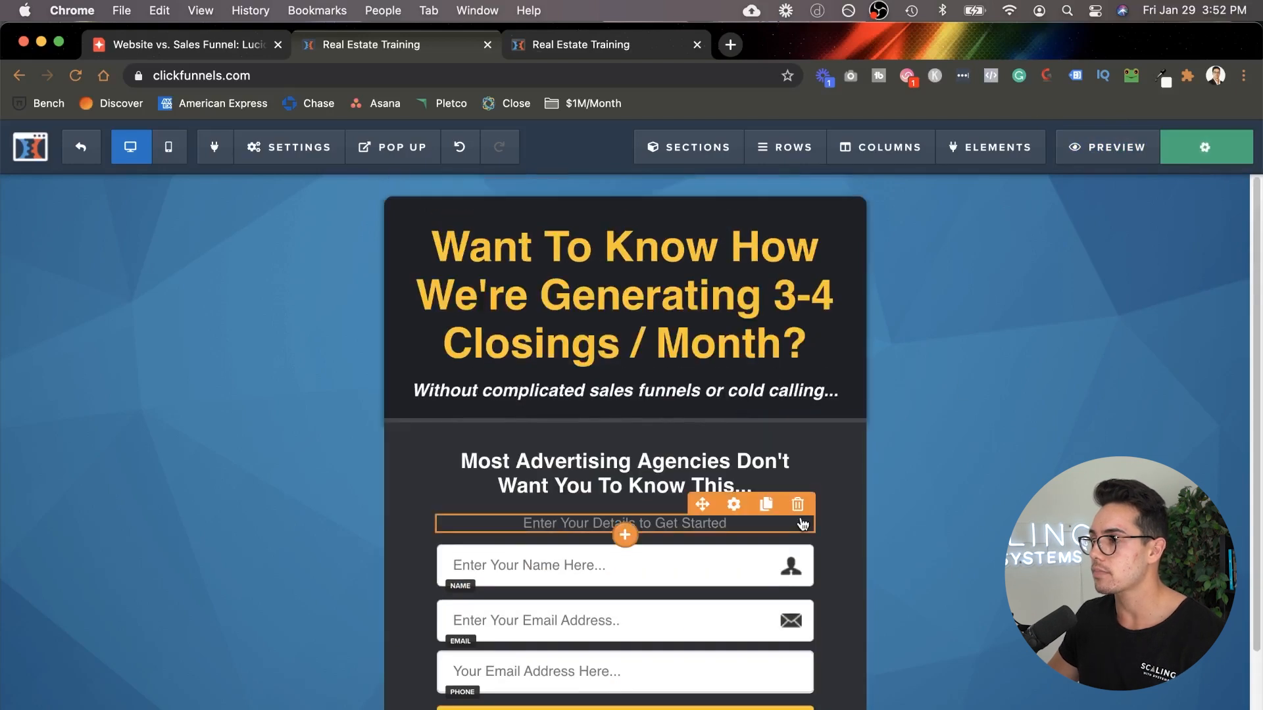
# Step: Switch to the Lucid sales funnel diagram to review the opt-in stage, and return to the ClickFunnels optin page editor
pyautogui.scroll(-3, 800, 522)
pyautogui.scroll(3, 799, 523)
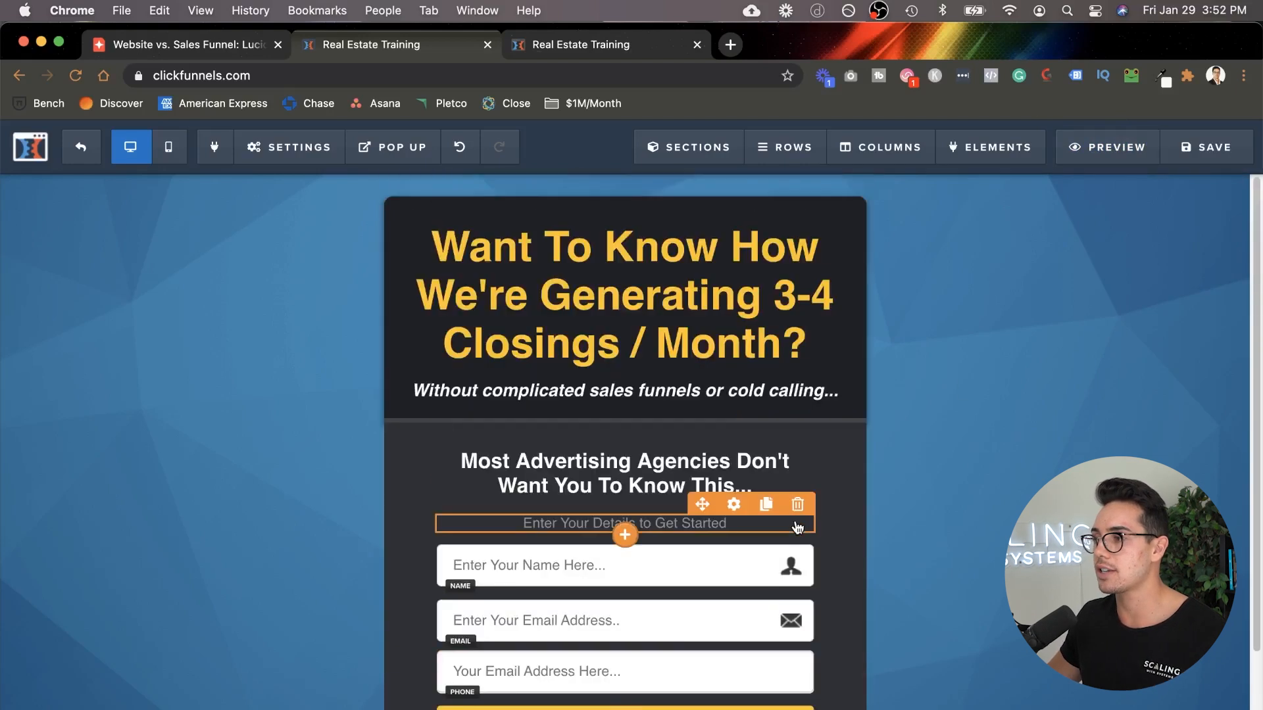
pyautogui.click(222, 47)
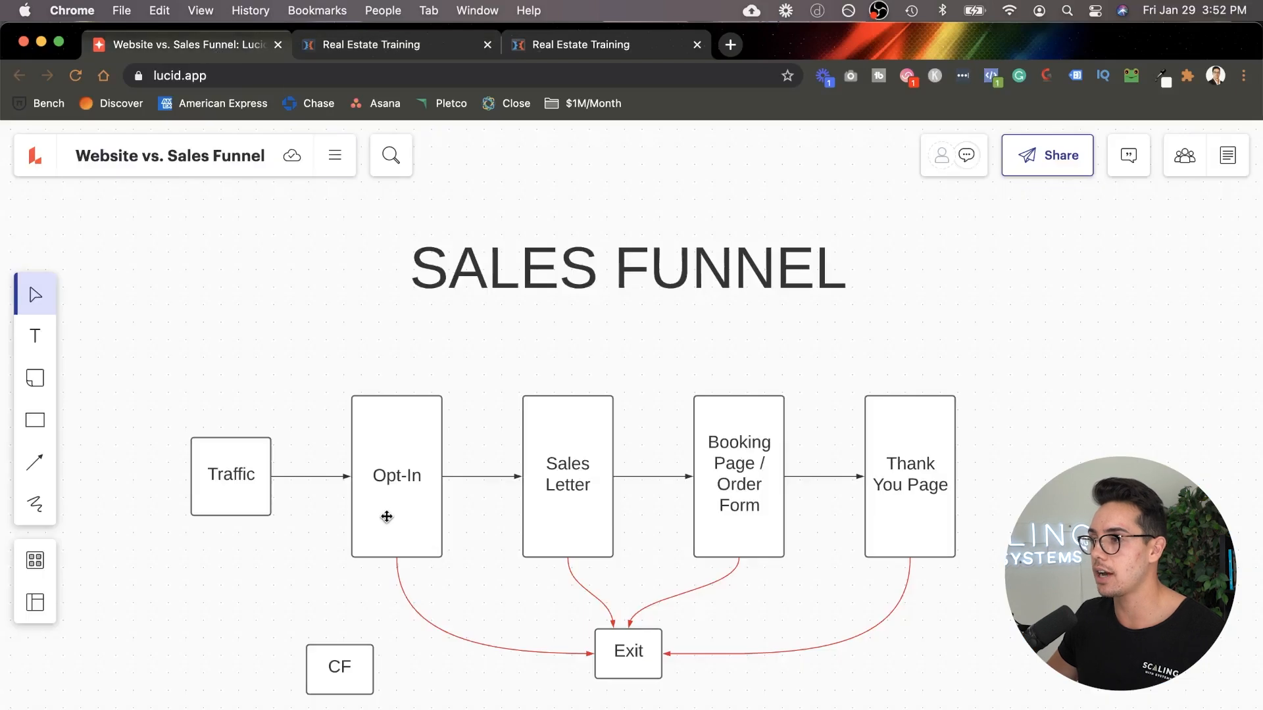
pyautogui.click(386, 33)
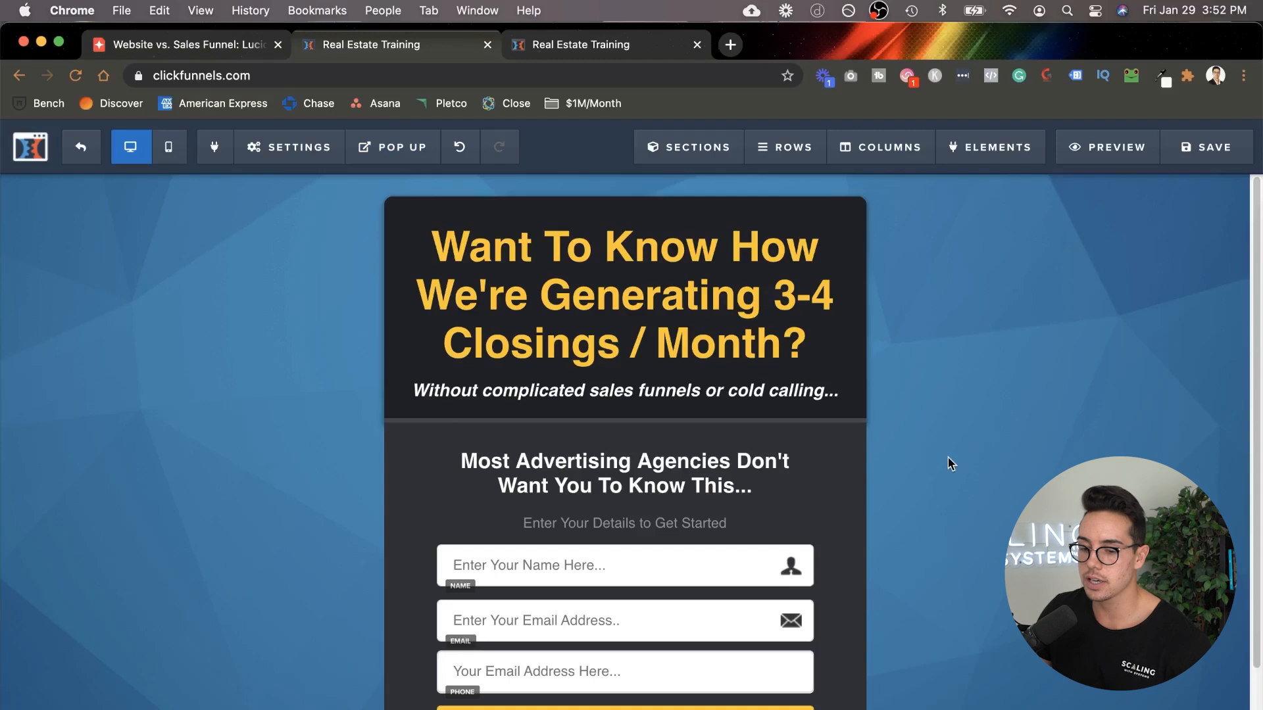
# Step: Add a phone icon to the optin form's phone number field and save the page
pyautogui.scroll(-2, 952, 469)
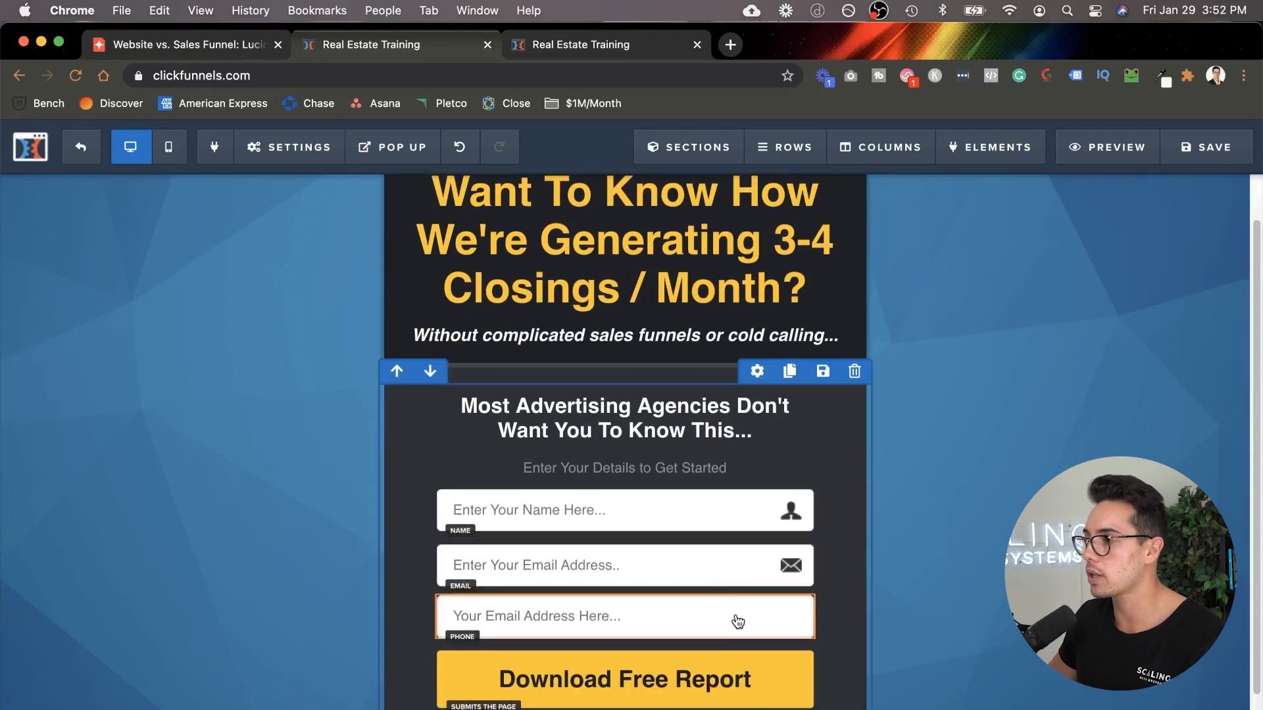
pyautogui.scroll(-1, 736, 601)
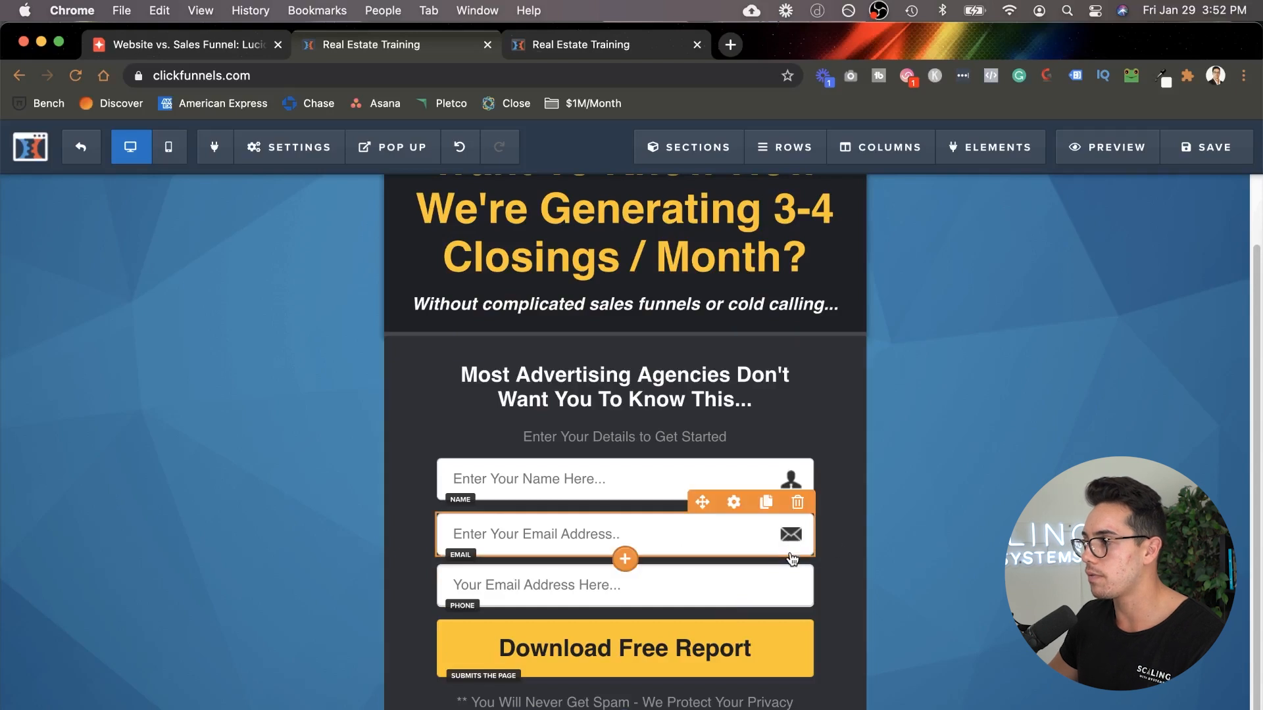
pyautogui.click(784, 588)
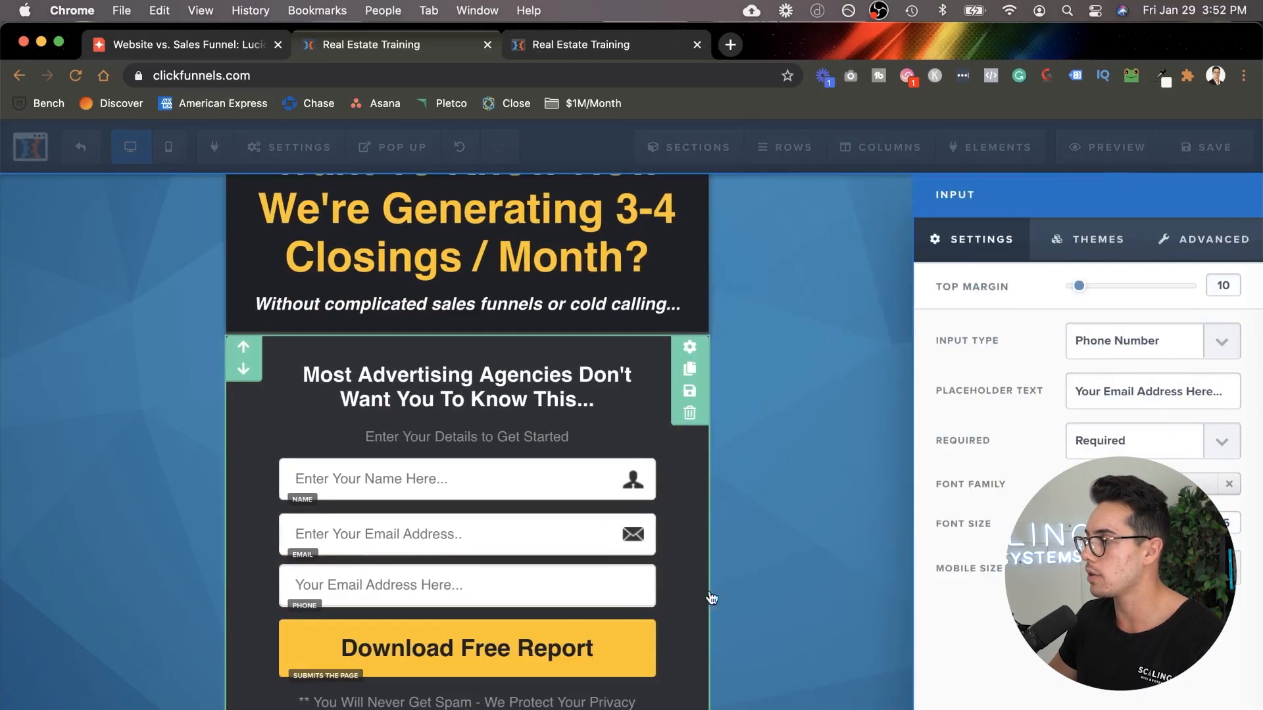
pyautogui.click(1187, 244)
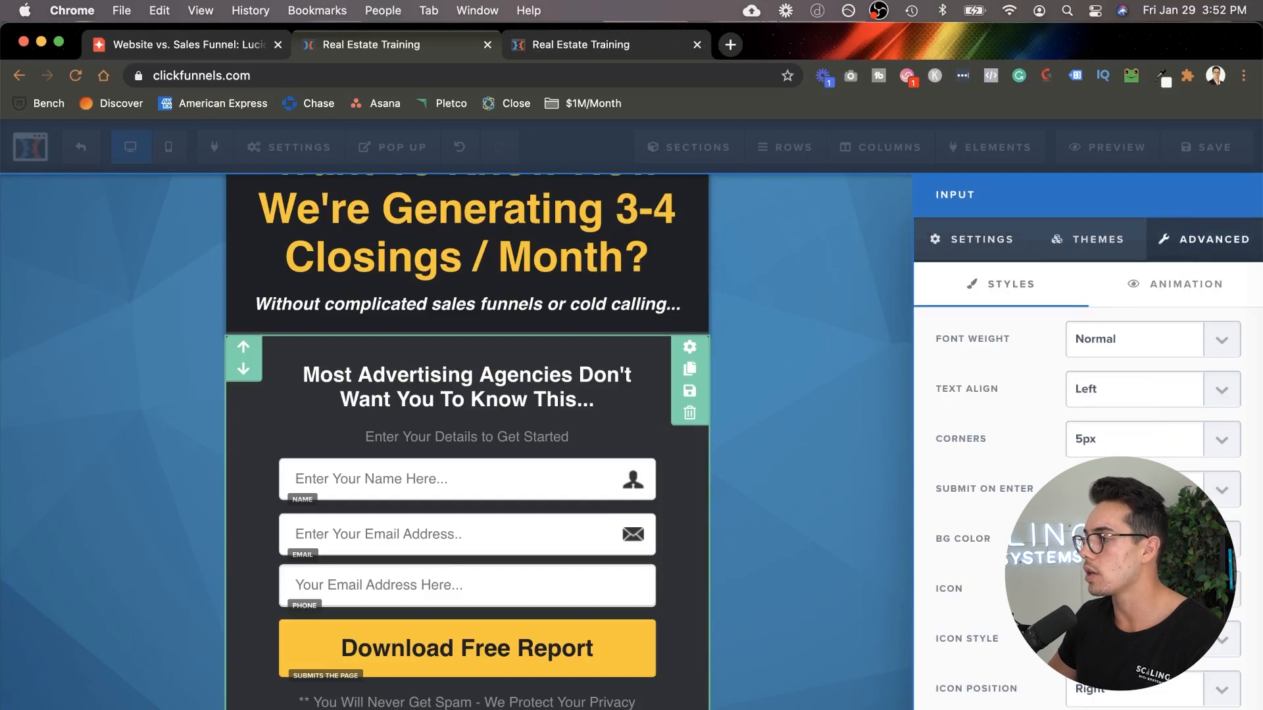
pyautogui.click(1153, 590)
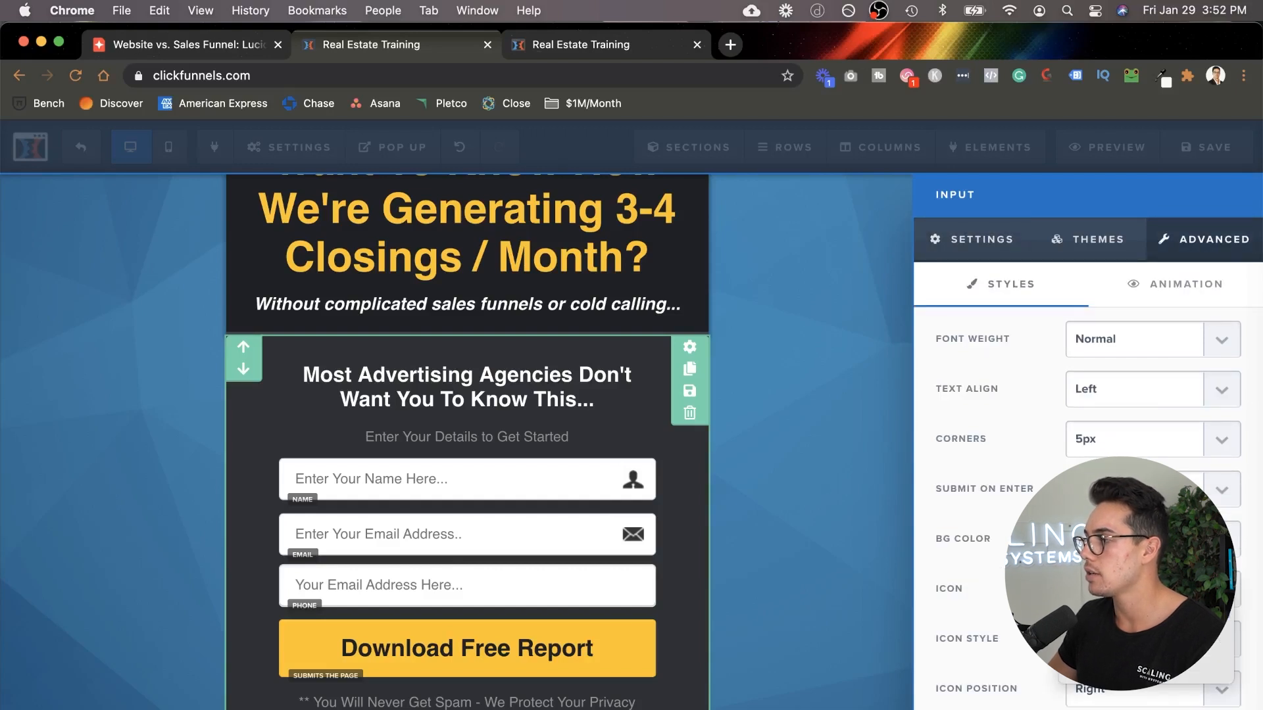
pyautogui.click(1153, 650)
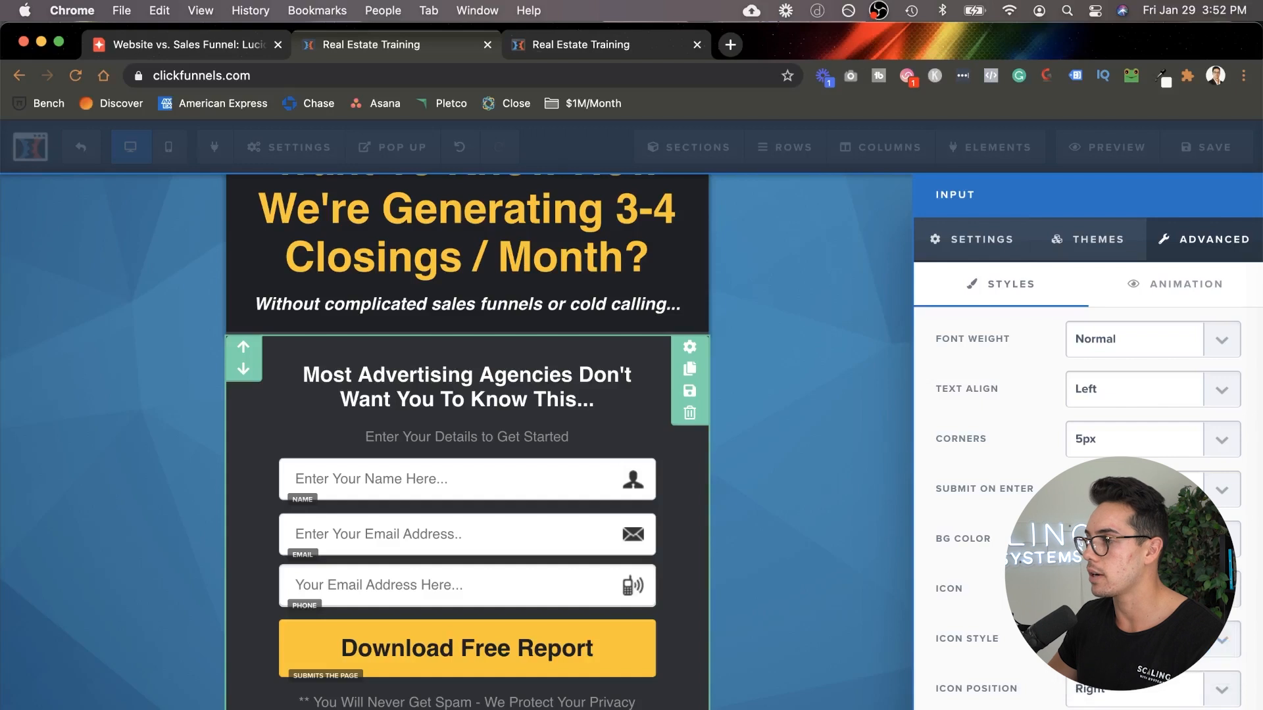
pyautogui.click(676, 567)
pyautogui.click(1217, 140)
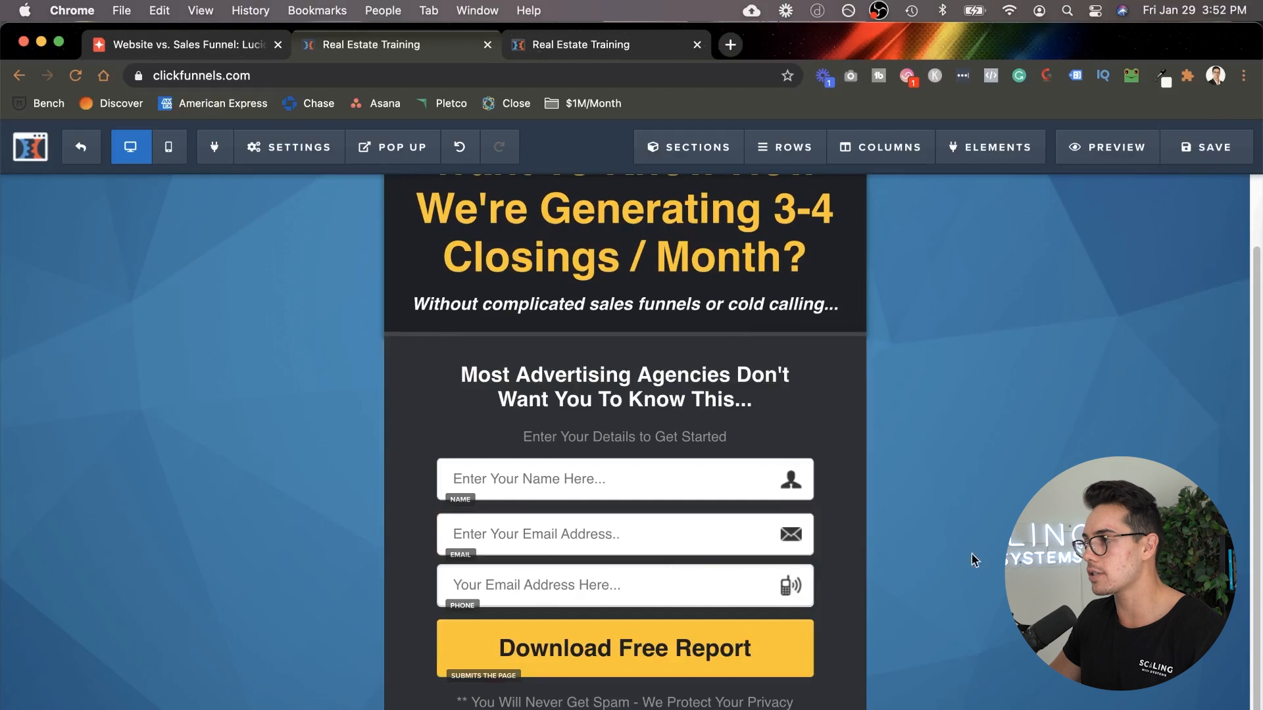
# Step: Open the optin page's pop-up for editing and add a one-column row to it
pyautogui.scroll(2, 820, 518)
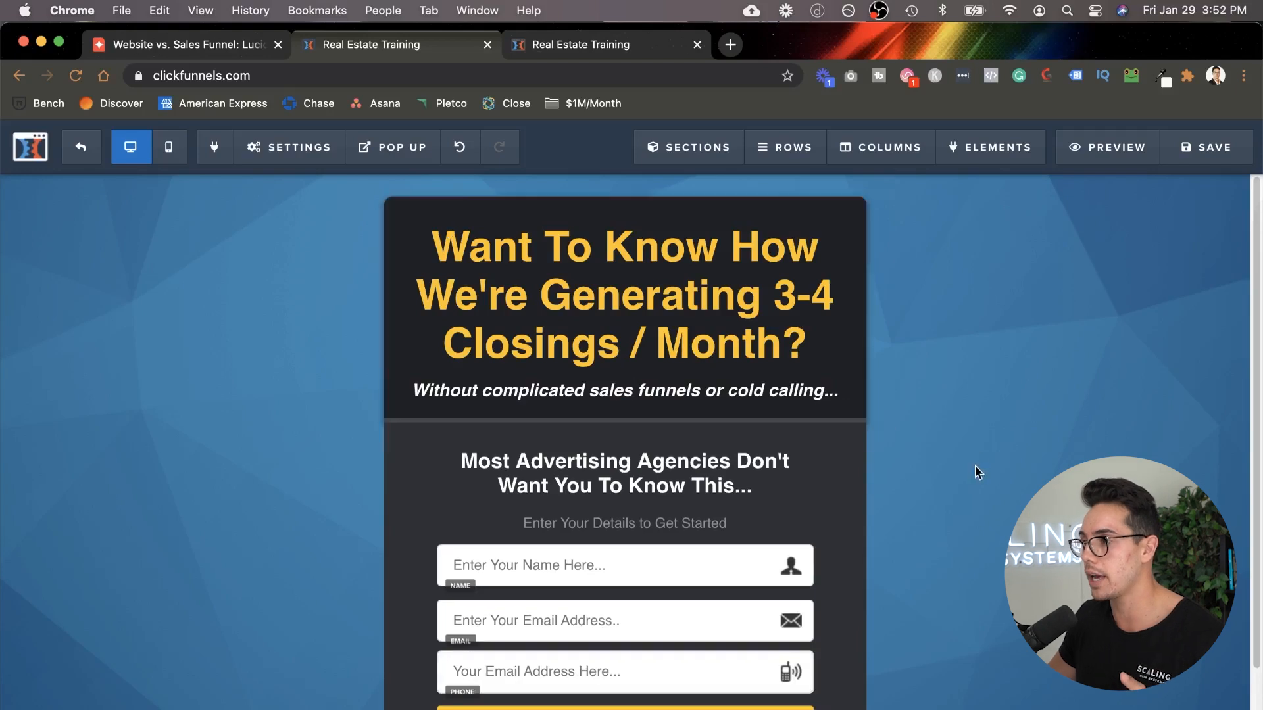
pyautogui.moveTo(367, 156)
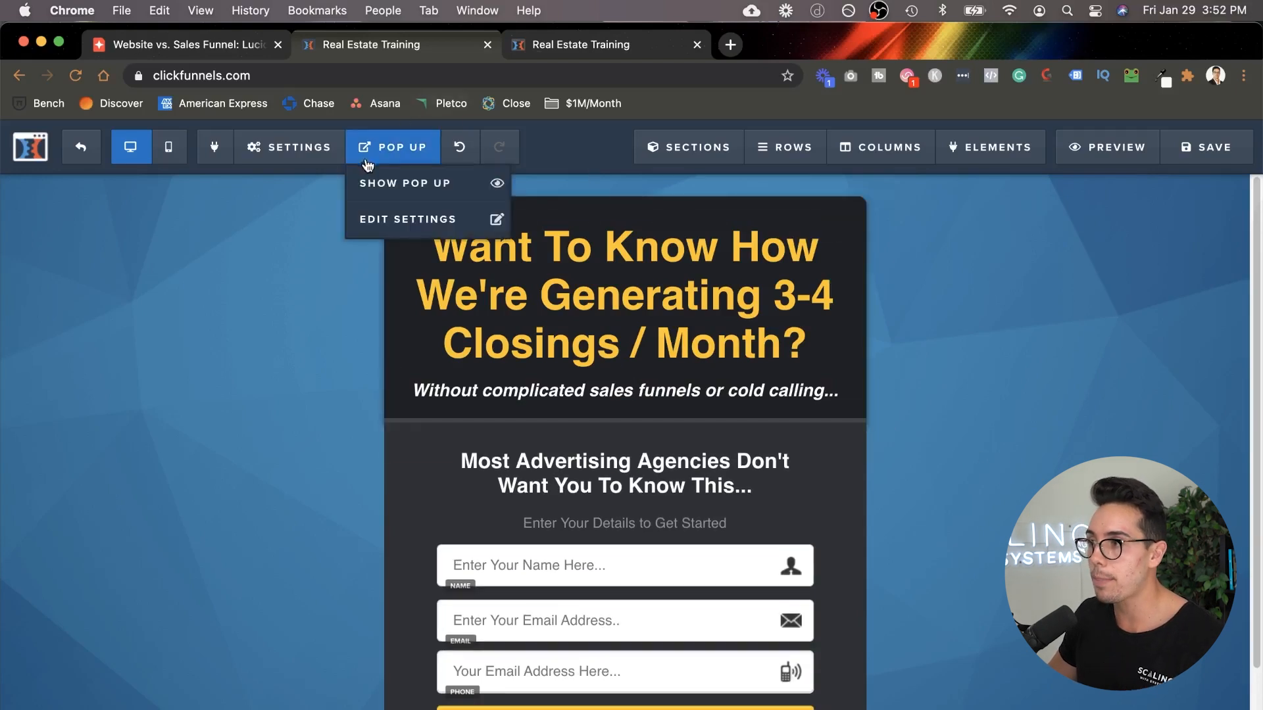
pyautogui.click(417, 212)
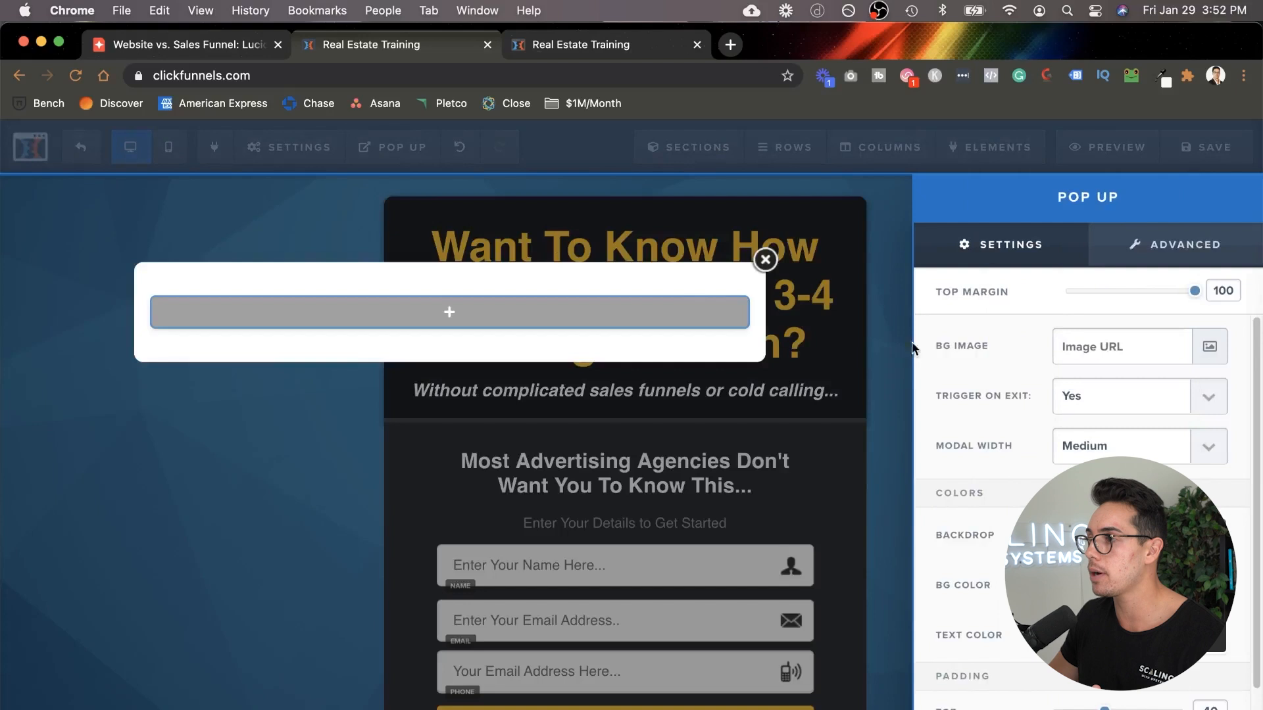
pyautogui.click(480, 303)
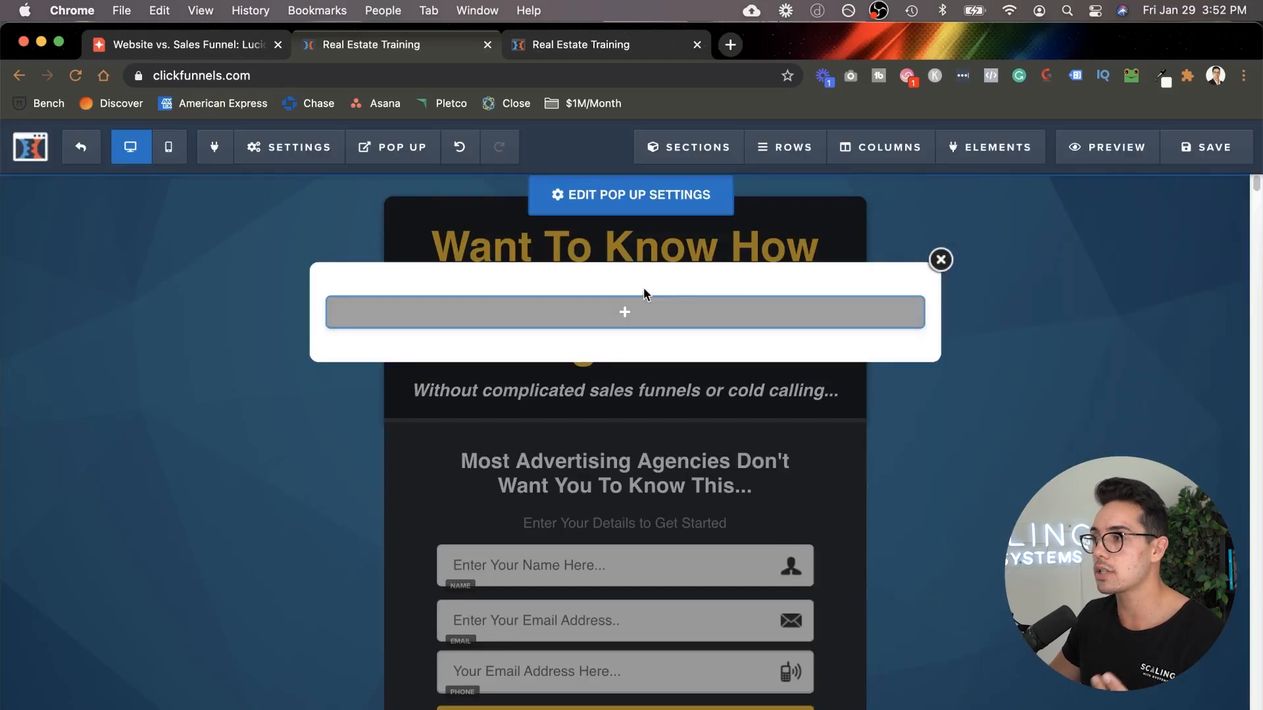
pyautogui.moveTo(636, 320)
pyautogui.click(636, 319)
pyautogui.click(953, 211)
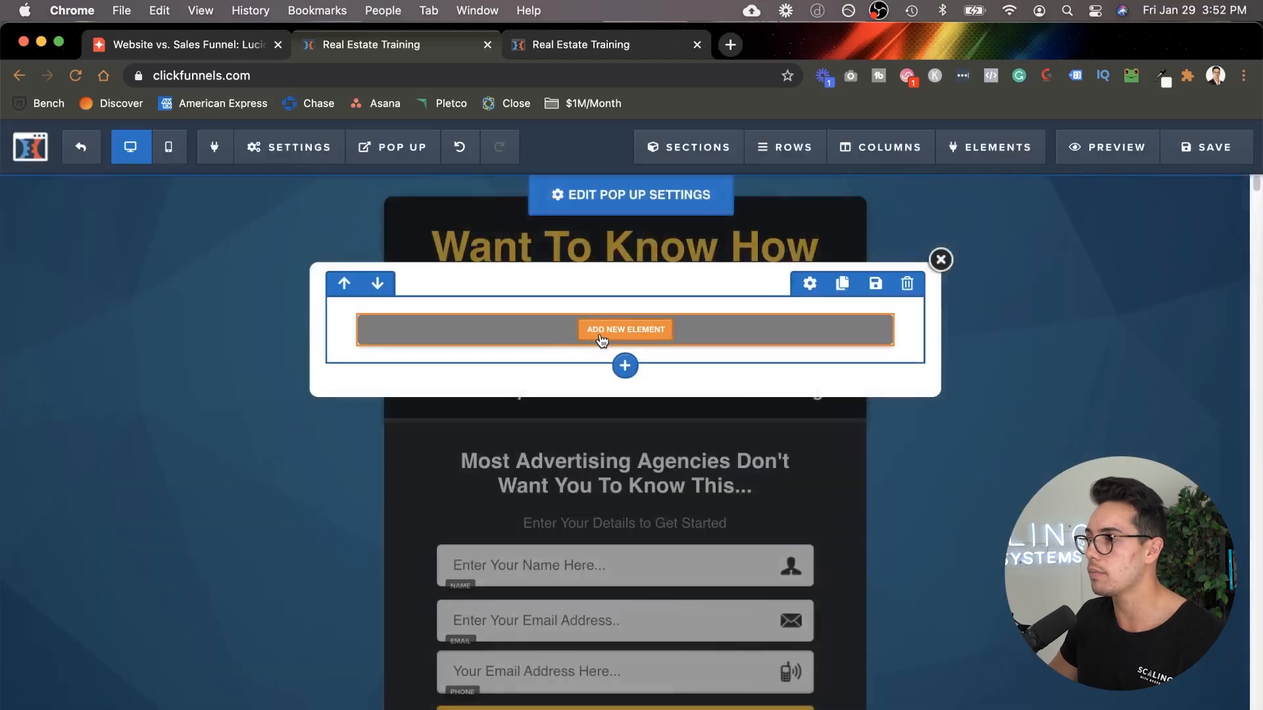
# Step: Add a headline element to the pop-up's row with the text "Where Are You Going?"
pyautogui.click(600, 335)
pyautogui.click(921, 306)
pyautogui.doubleClick(605, 341)
pyautogui.tripleClick(605, 341)
pyautogui.write('W')
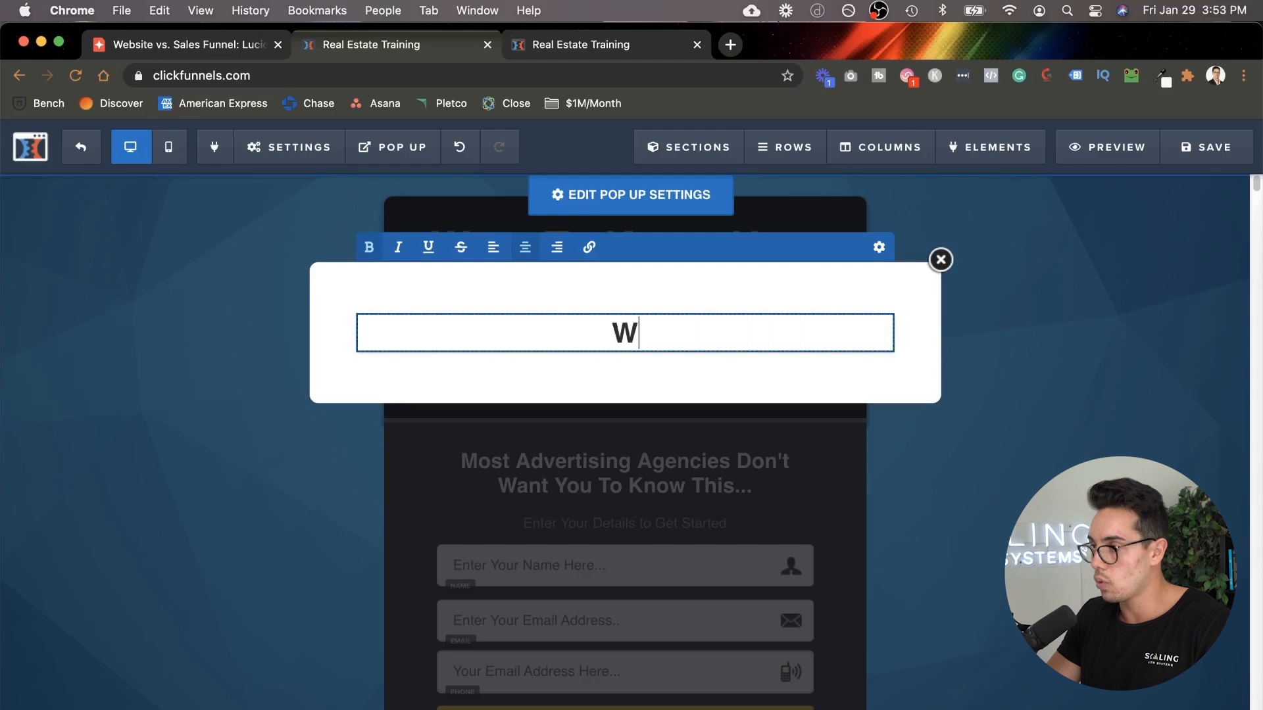
pyautogui.write('here Are Yo')
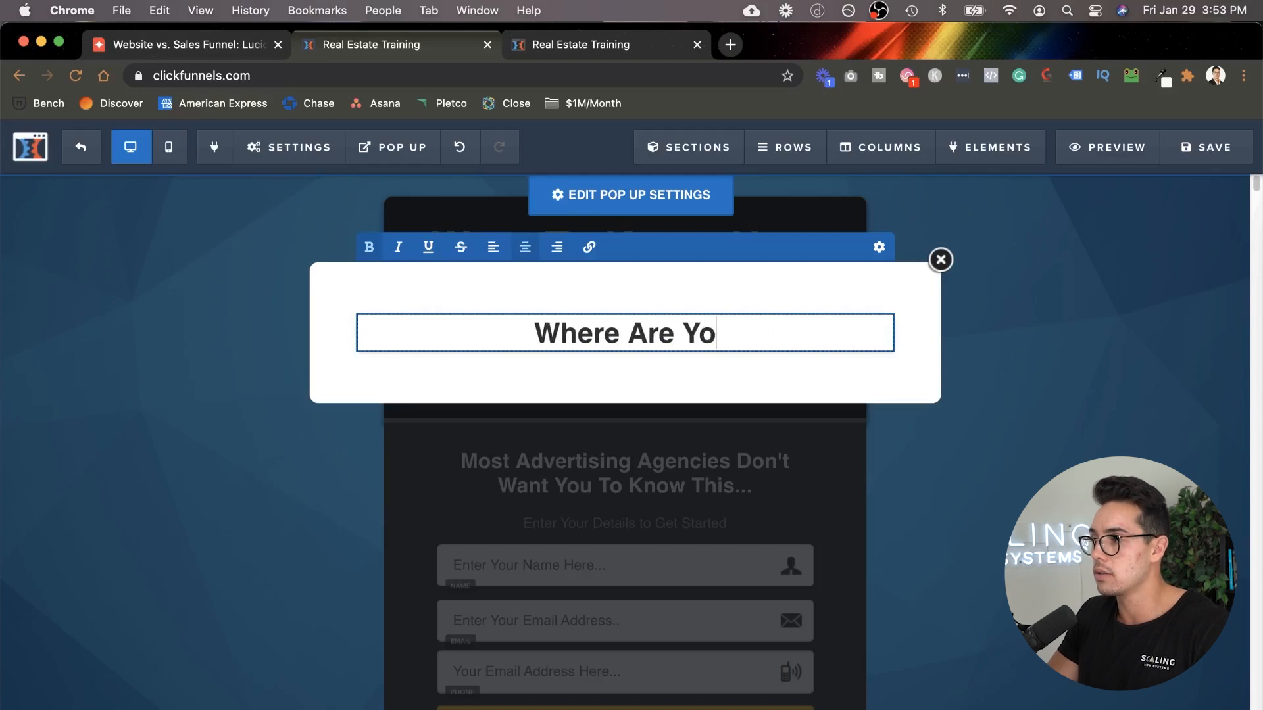
pyautogui.write('u Going?')
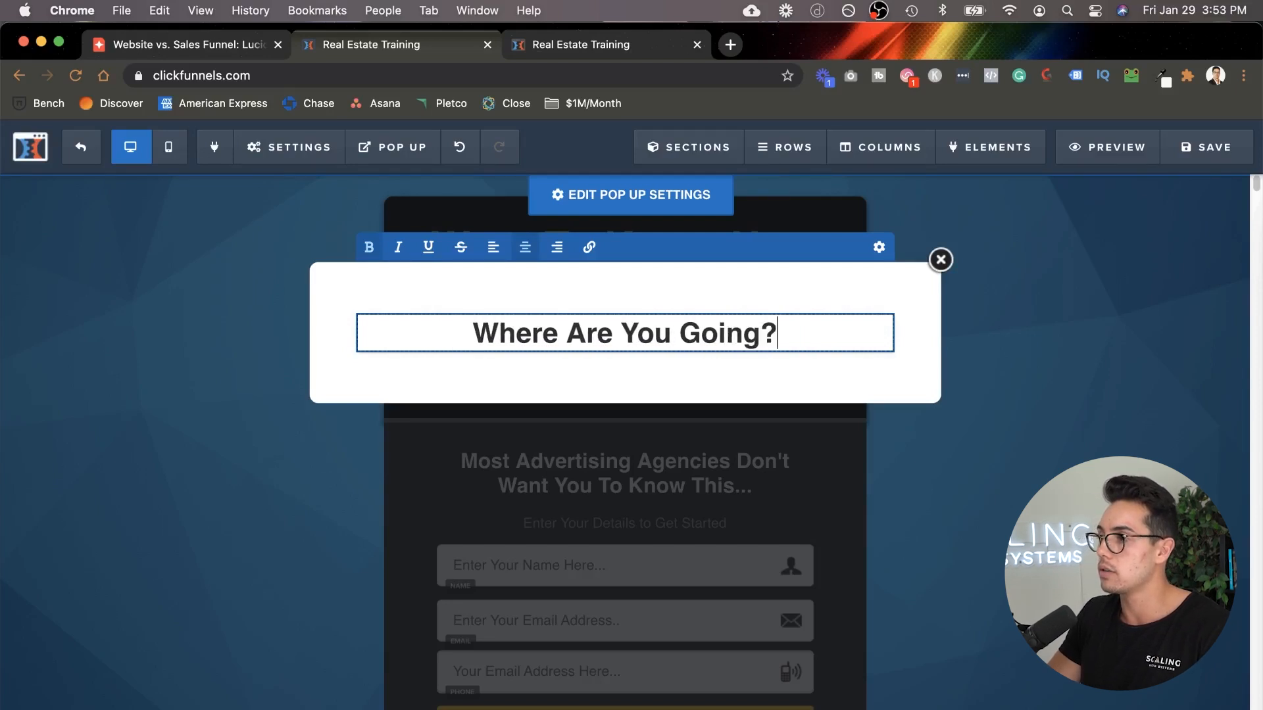
pyautogui.click(690, 388)
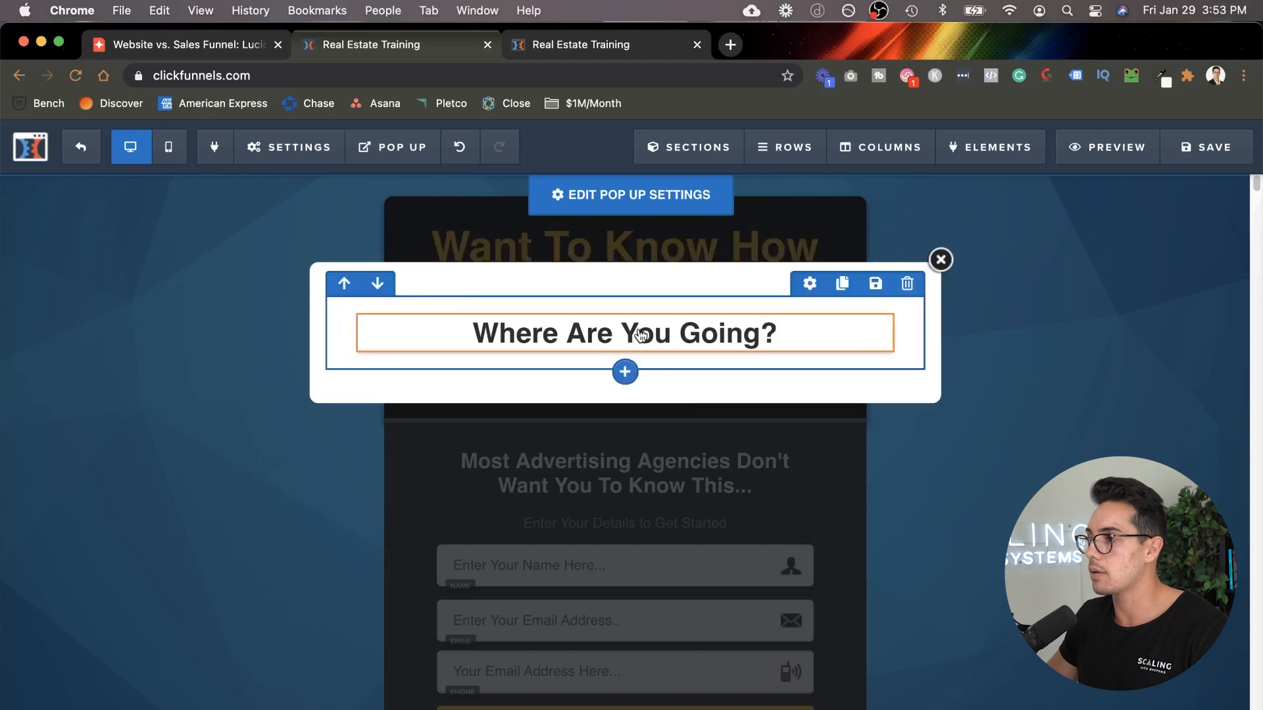
# Step: Add a sub-headline below the pop-up's headline reading "Enter Just Your Email To Get Access!"
pyautogui.click(625, 353)
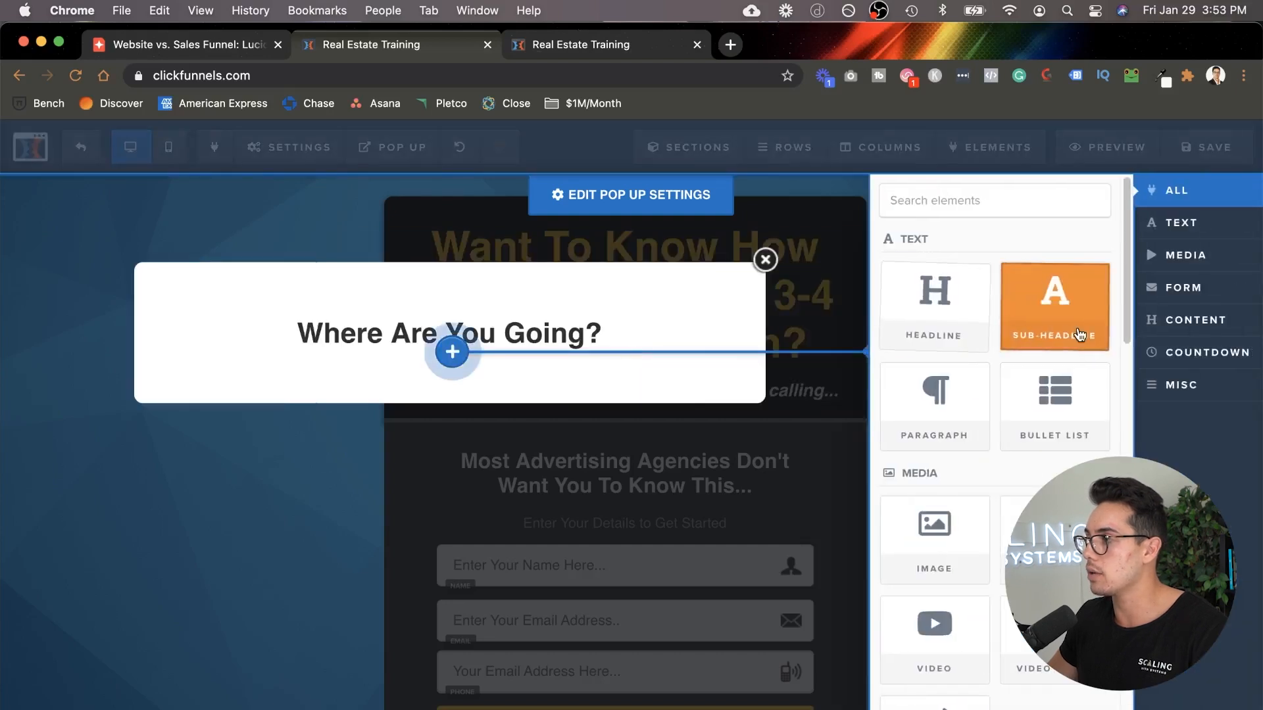
pyautogui.moveTo(870, 324); pyautogui.dragTo(601, 357)
pyautogui.click(576, 374)
pyautogui.tripleClick(576, 374)
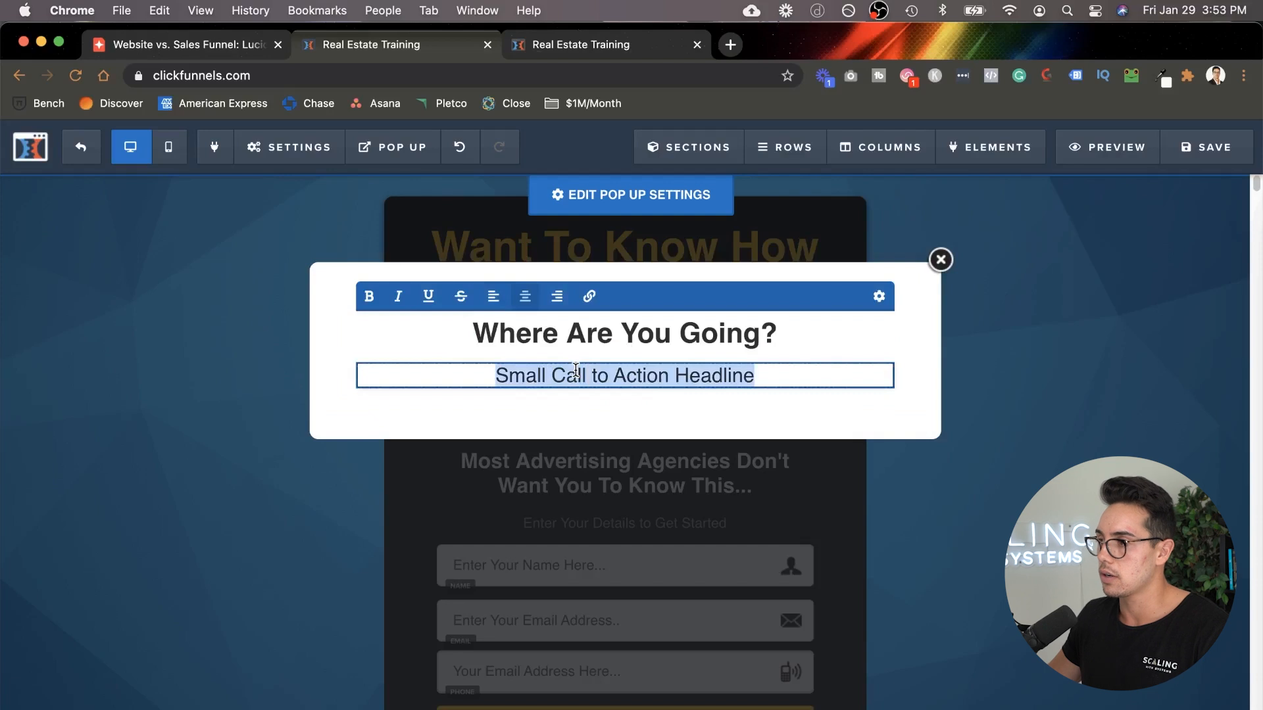
pyautogui.write('Enter Just')
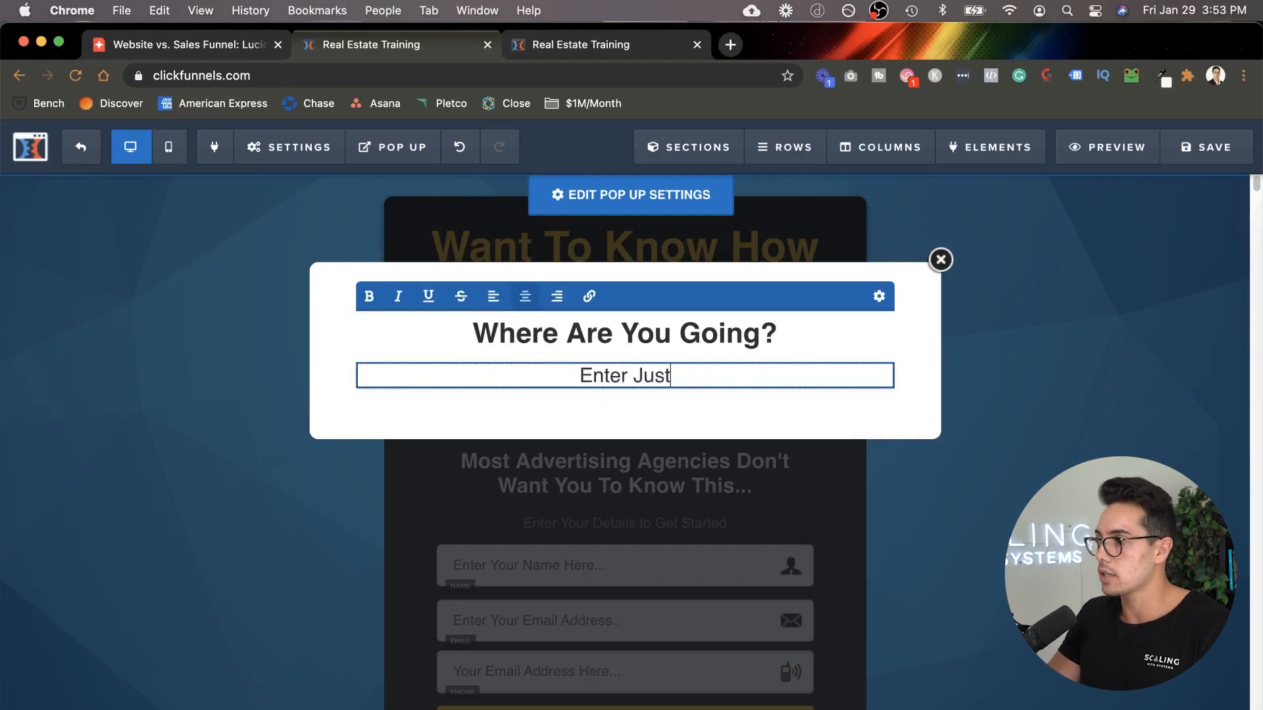
pyautogui.write(' Your Email T')
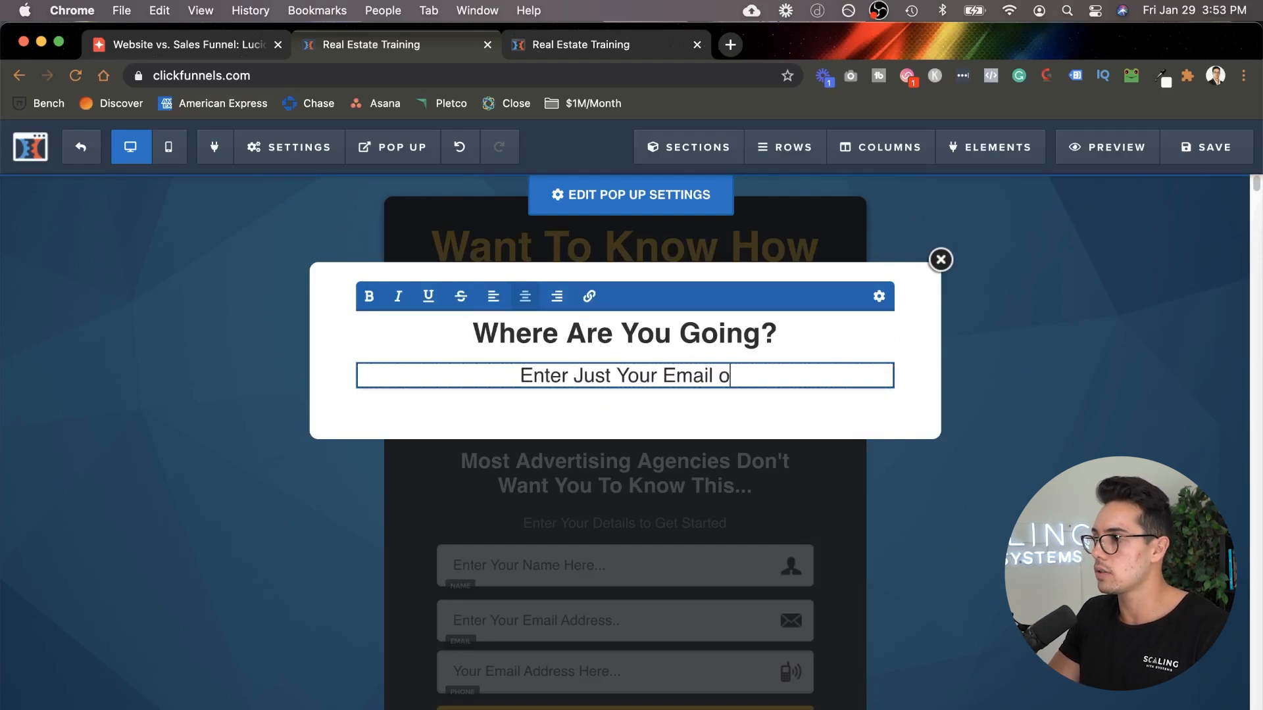
pyautogui.write('o Get Access!')
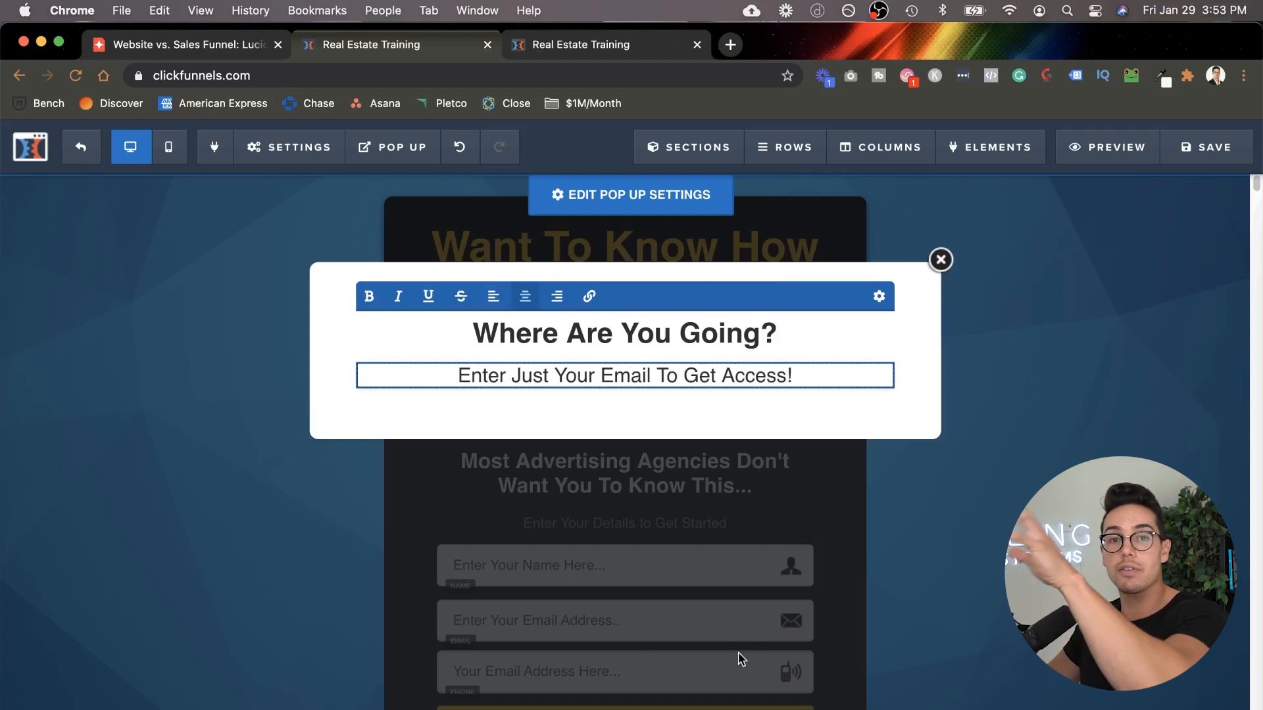
pyautogui.click(739, 395)
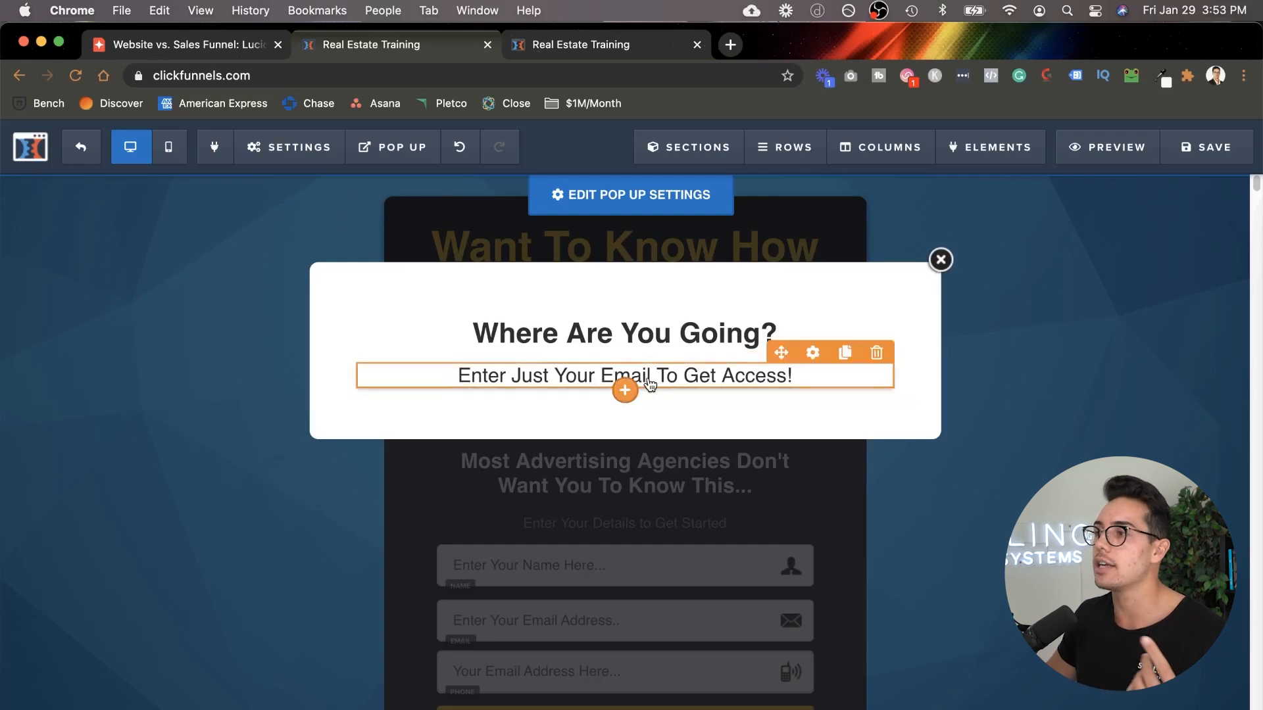
# Step: Add an input field below the pop-up's sub-headline and set its input type to Email Address
pyautogui.click(625, 390)
pyautogui.scroll(-5, 895, 316)
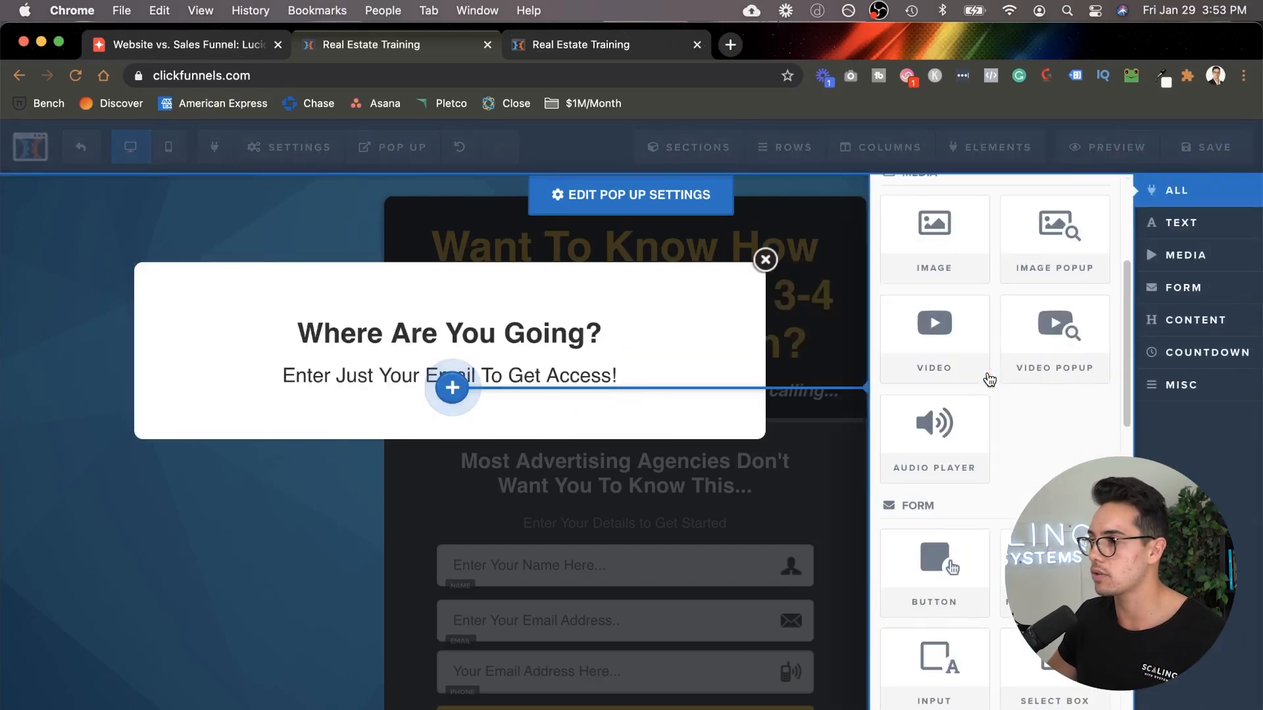
pyautogui.click(921, 635)
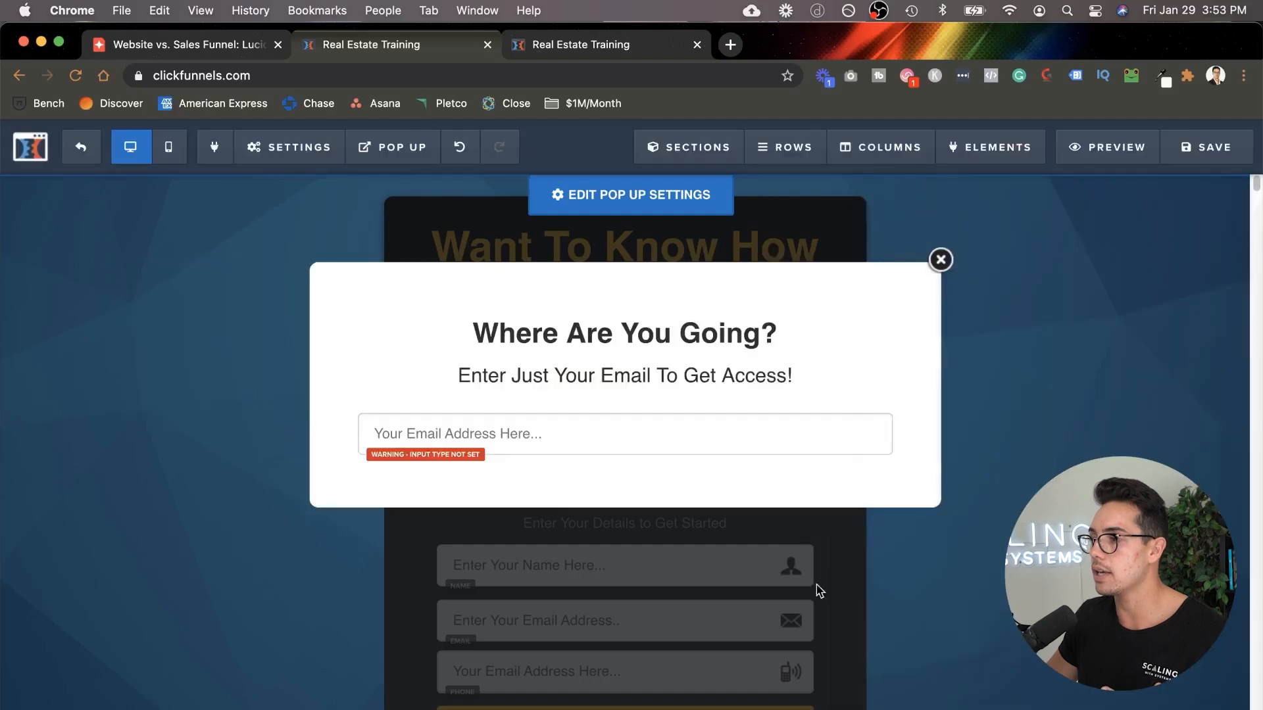
pyautogui.click(582, 447)
pyautogui.click(1105, 446)
pyautogui.click(1136, 341)
pyautogui.click(1135, 341)
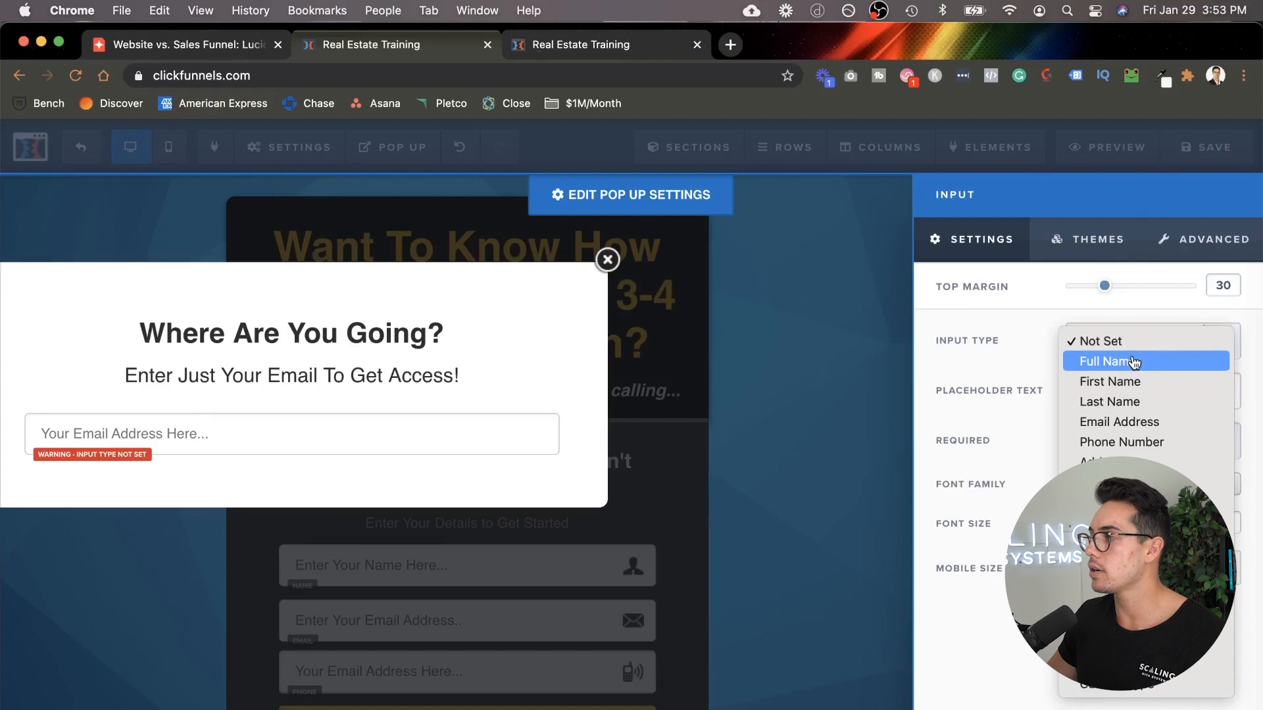
pyautogui.click(1118, 423)
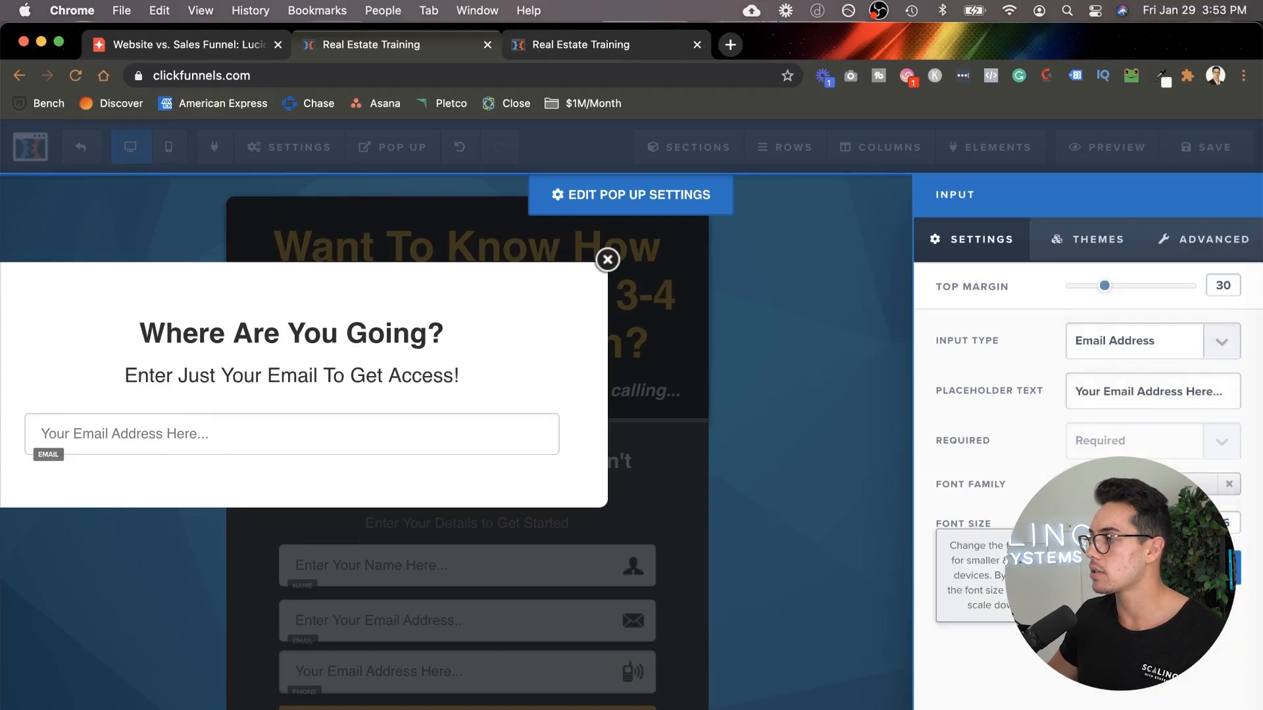
# Step: Add an envelope icon to the pop-up's email field
pyautogui.click(1207, 245)
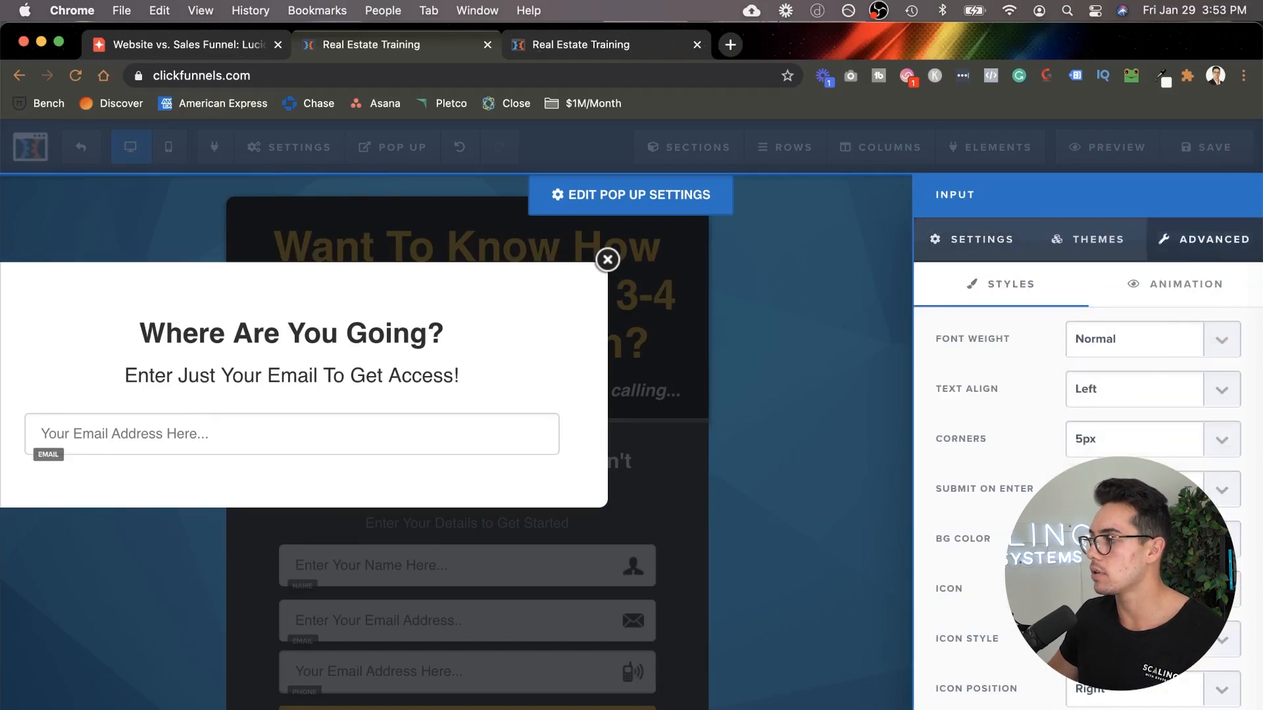
pyautogui.click(1153, 588)
pyautogui.click(1144, 614)
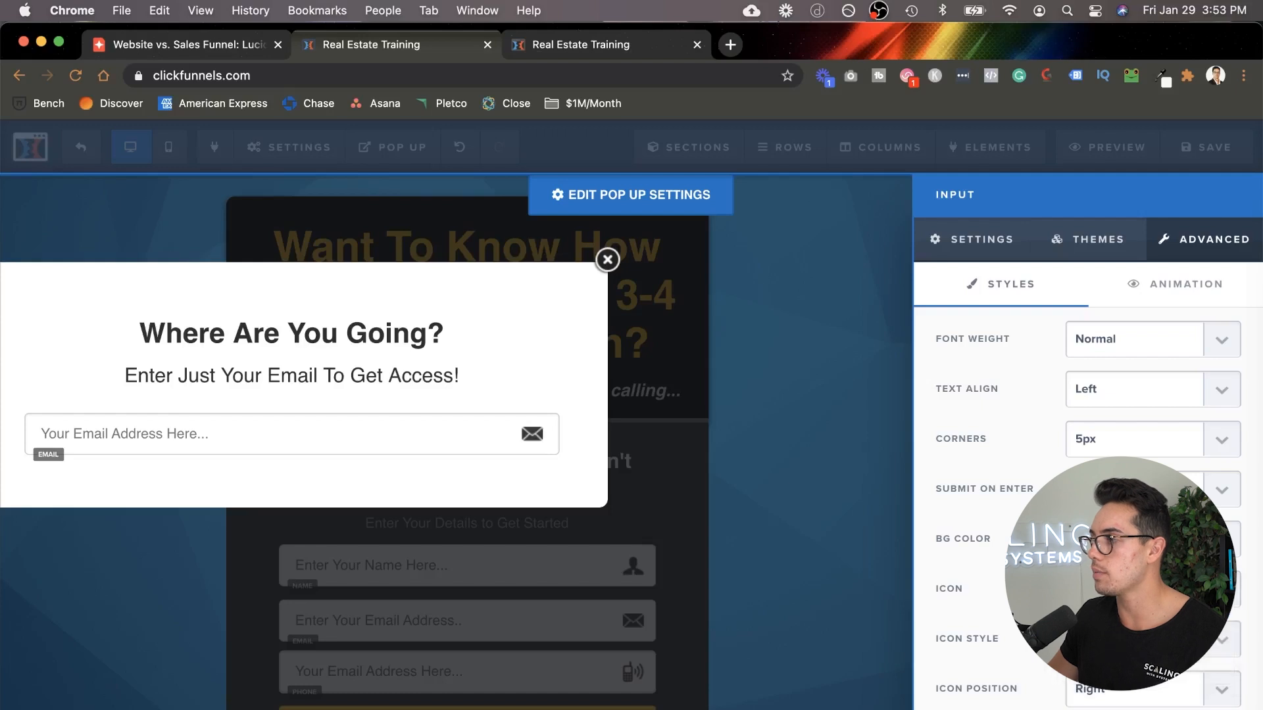
pyautogui.click(318, 346)
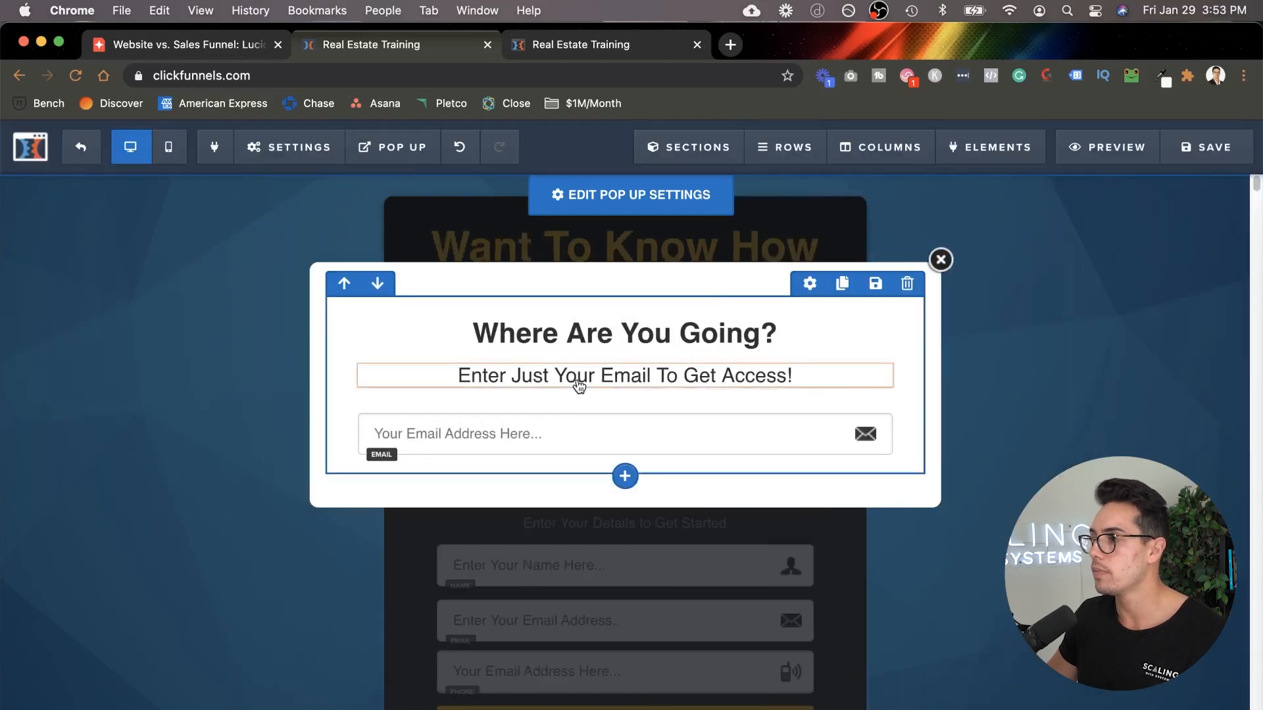
# Step: Add a button element below the pop-up's email field
pyautogui.click(618, 454)
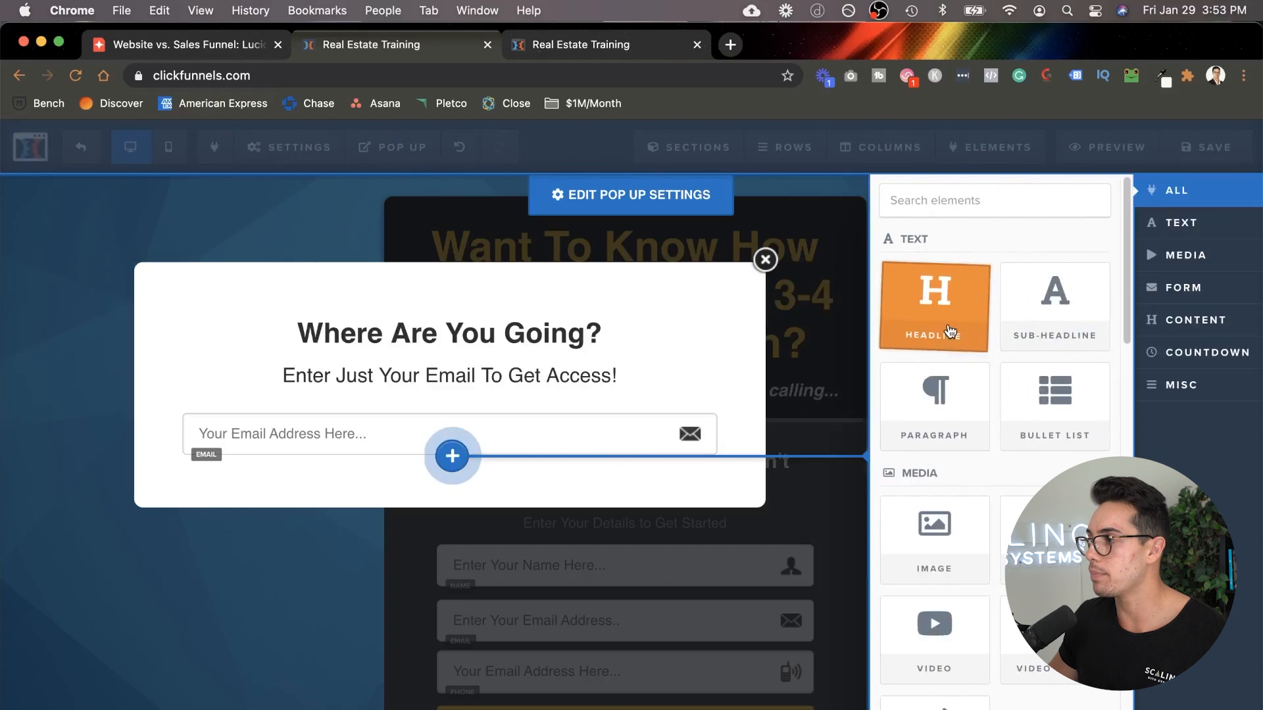
pyautogui.scroll(-3, 934, 494)
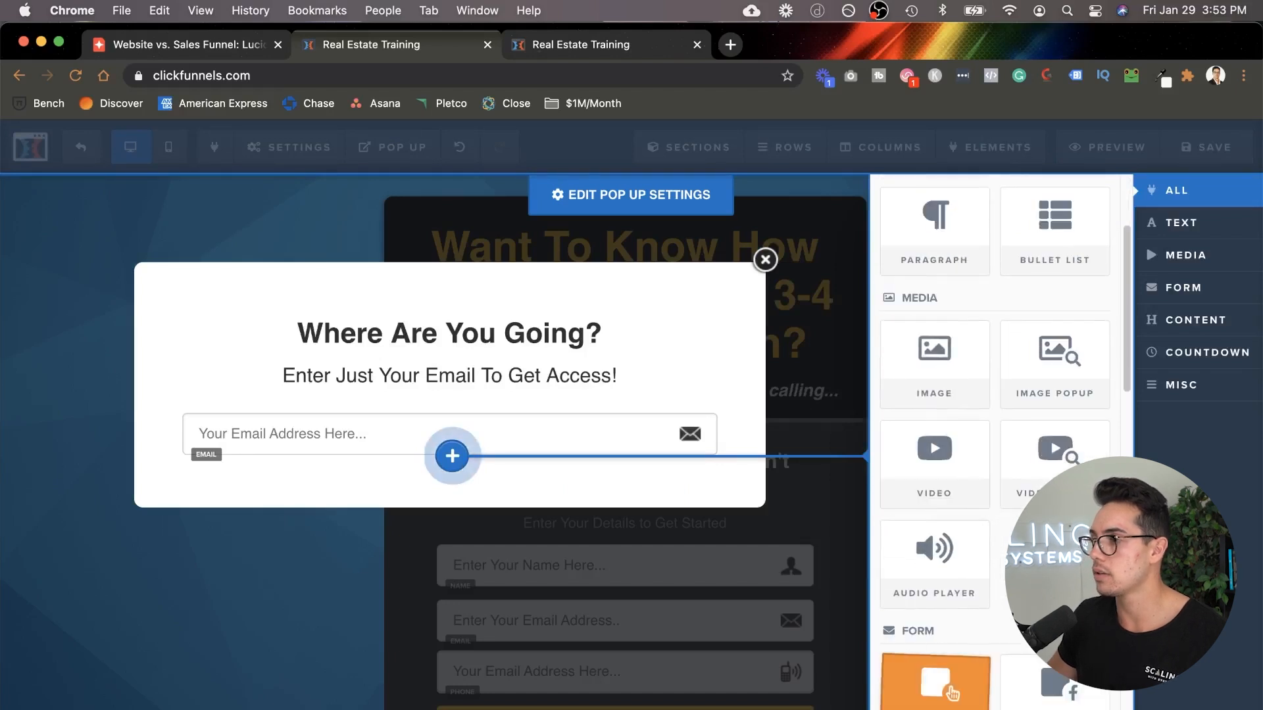
pyautogui.click(934, 680)
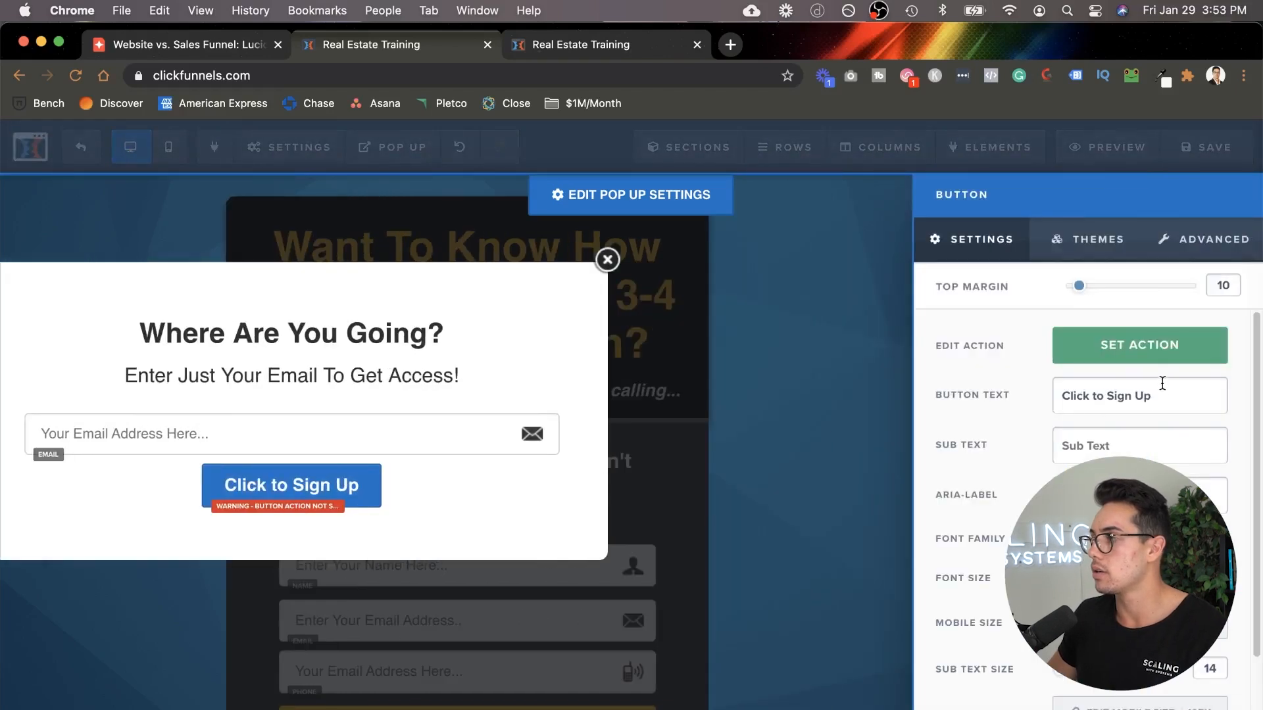
# Step: Change the pop-up button's text to "WATCH FREE TRAINING"
pyautogui.press('super+a')
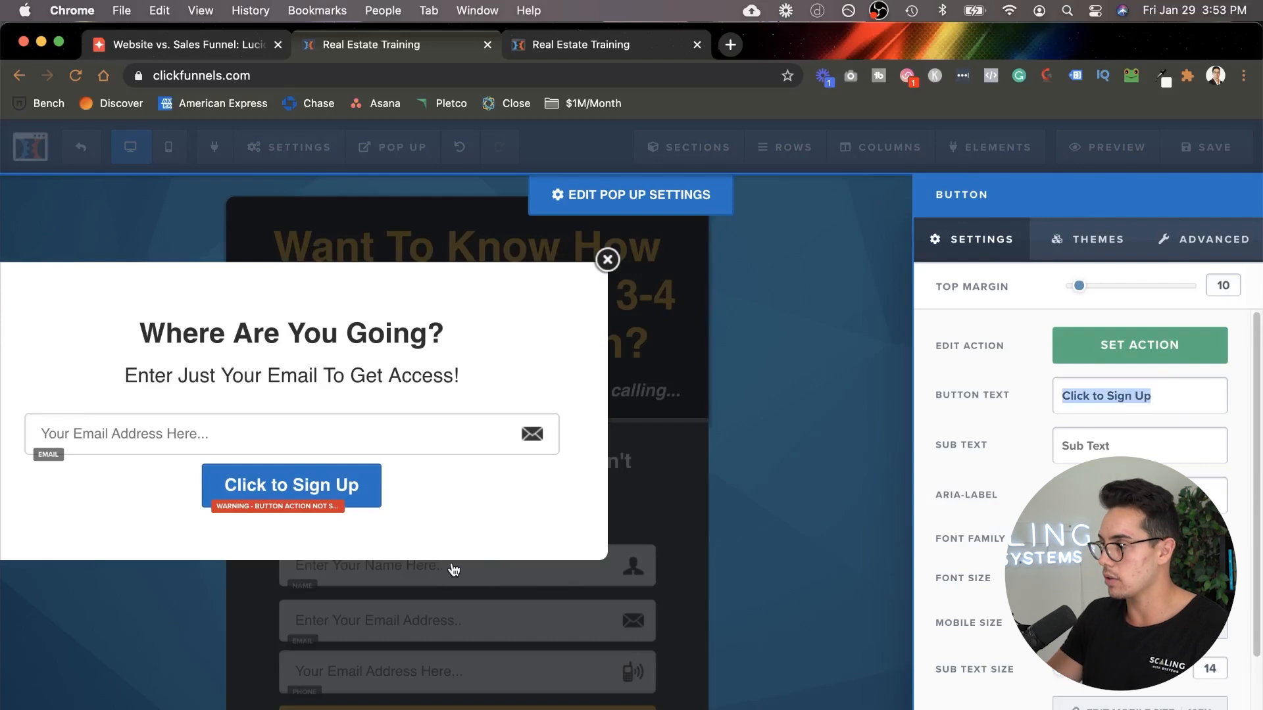
pyautogui.write('Wat')
pyautogui.press('BackSpace')
pyautogui.press('BackSpace')
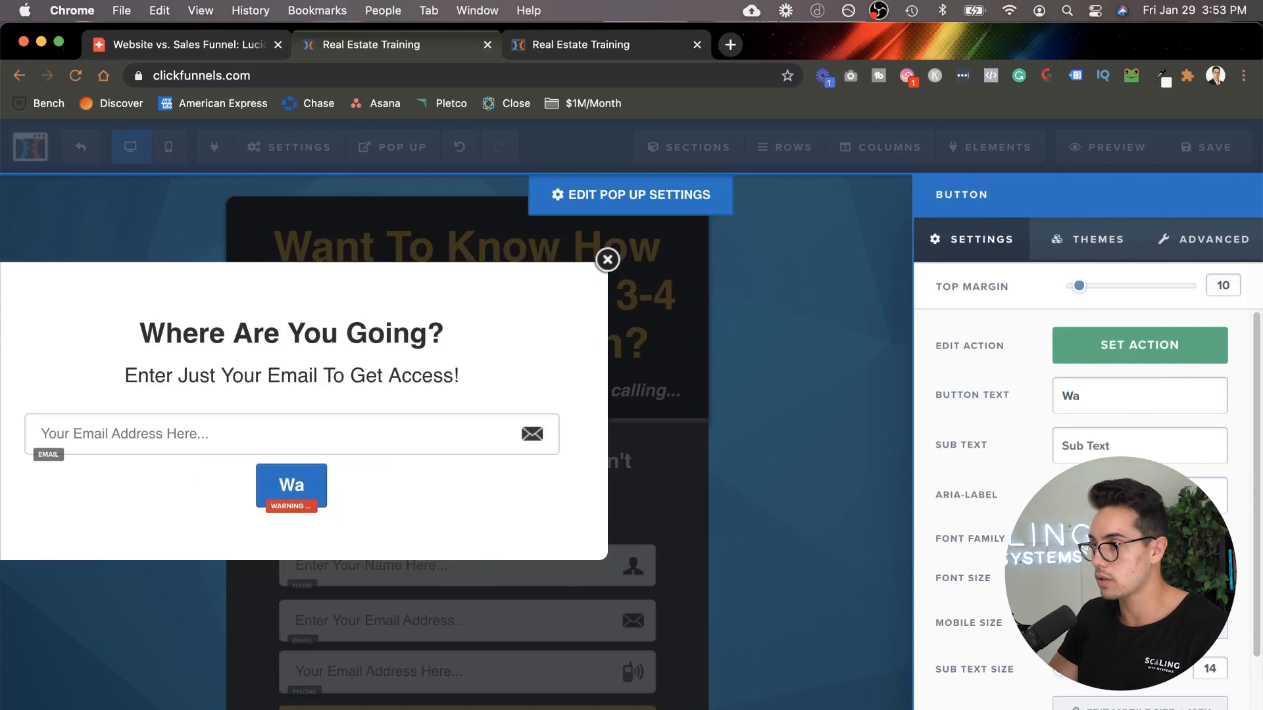
pyautogui.write('atch')
pyautogui.press('BackSpace')
pyautogui.press('BackSpace')
pyautogui.press('BackSpace')
pyautogui.press('BackSpace')
pyautogui.write('ATCH FREE TRAN')
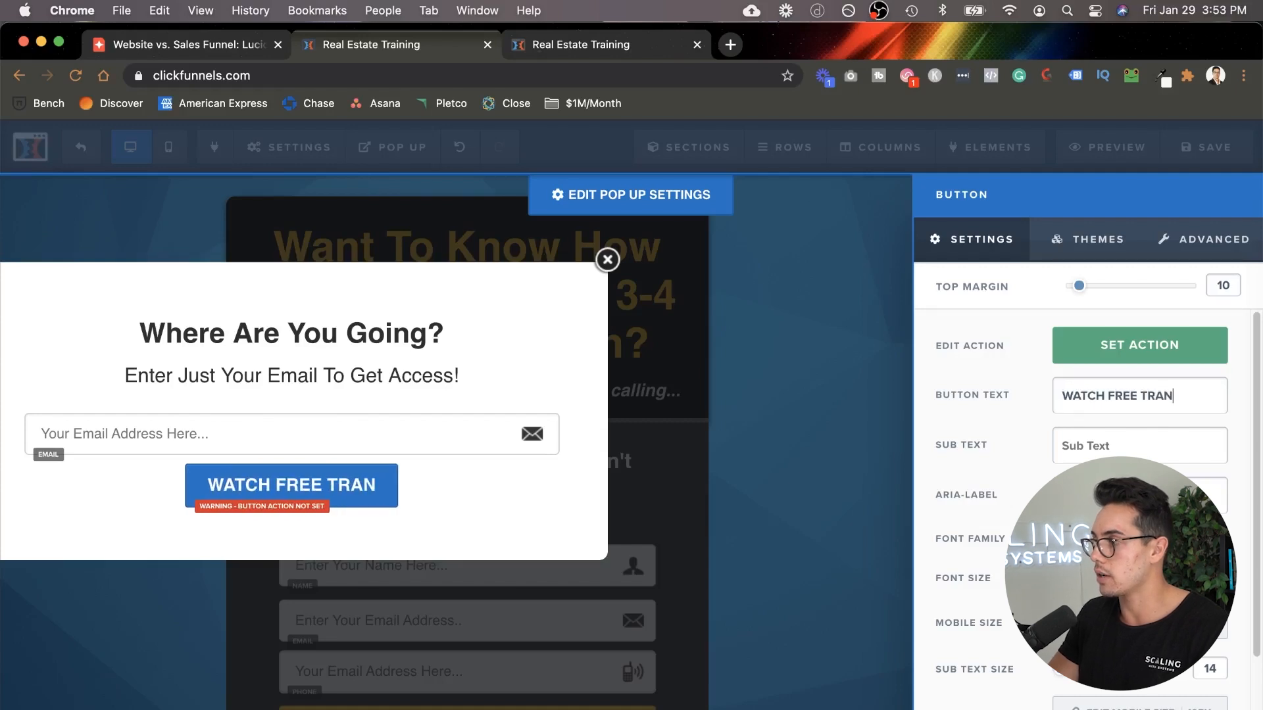
pyautogui.press('BackSpace')
pyautogui.write('INING')
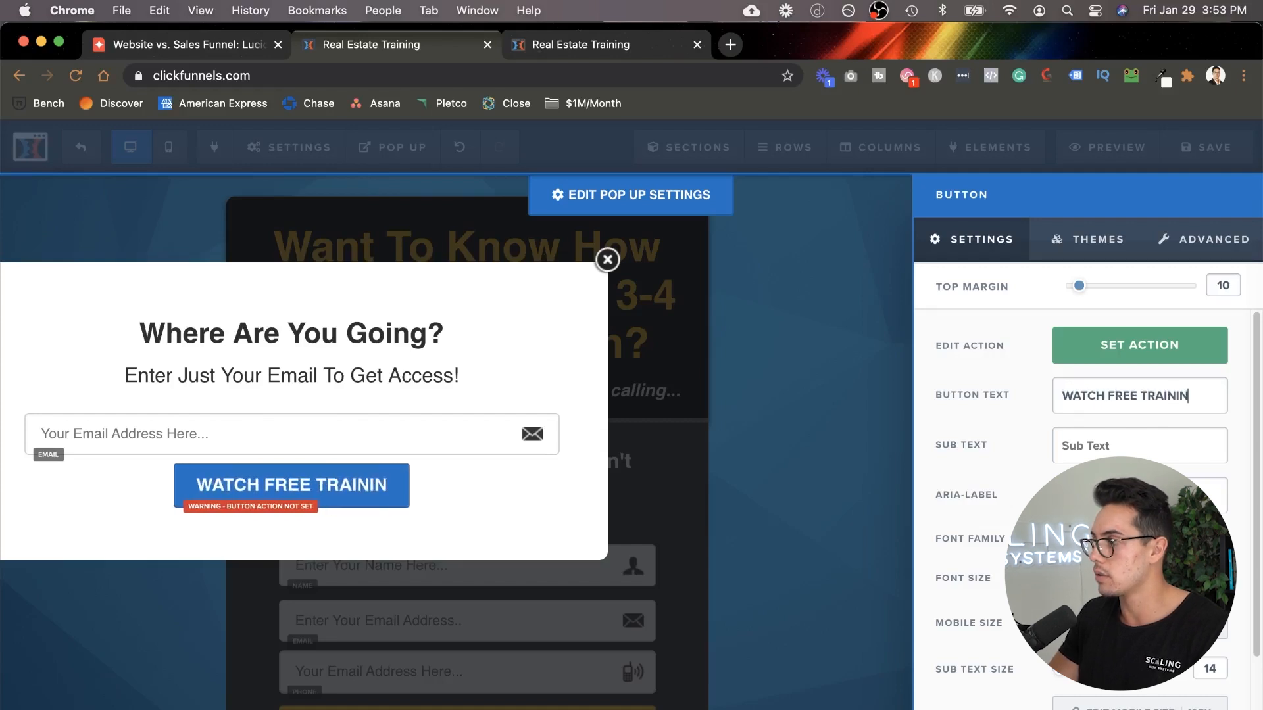
# Step: Set the pop-up button's action to Submit Order / Submit Form and save the page
pyautogui.click(1095, 336)
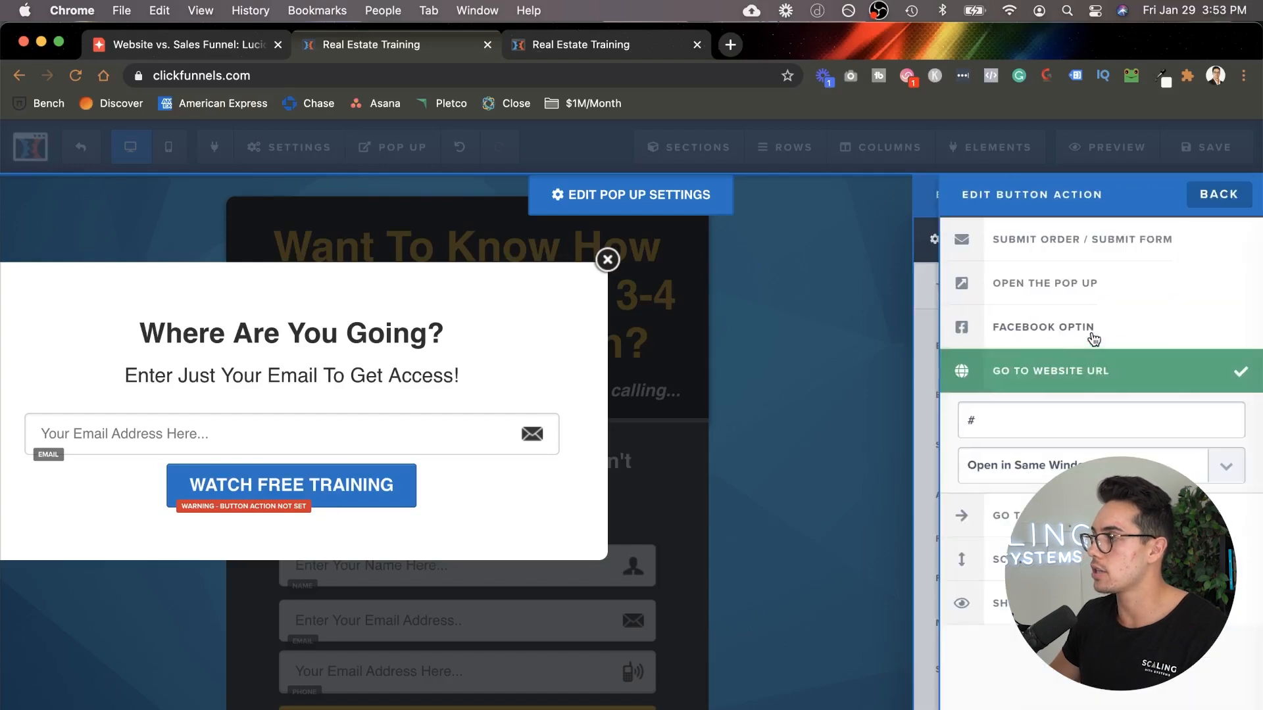
pyautogui.click(1086, 244)
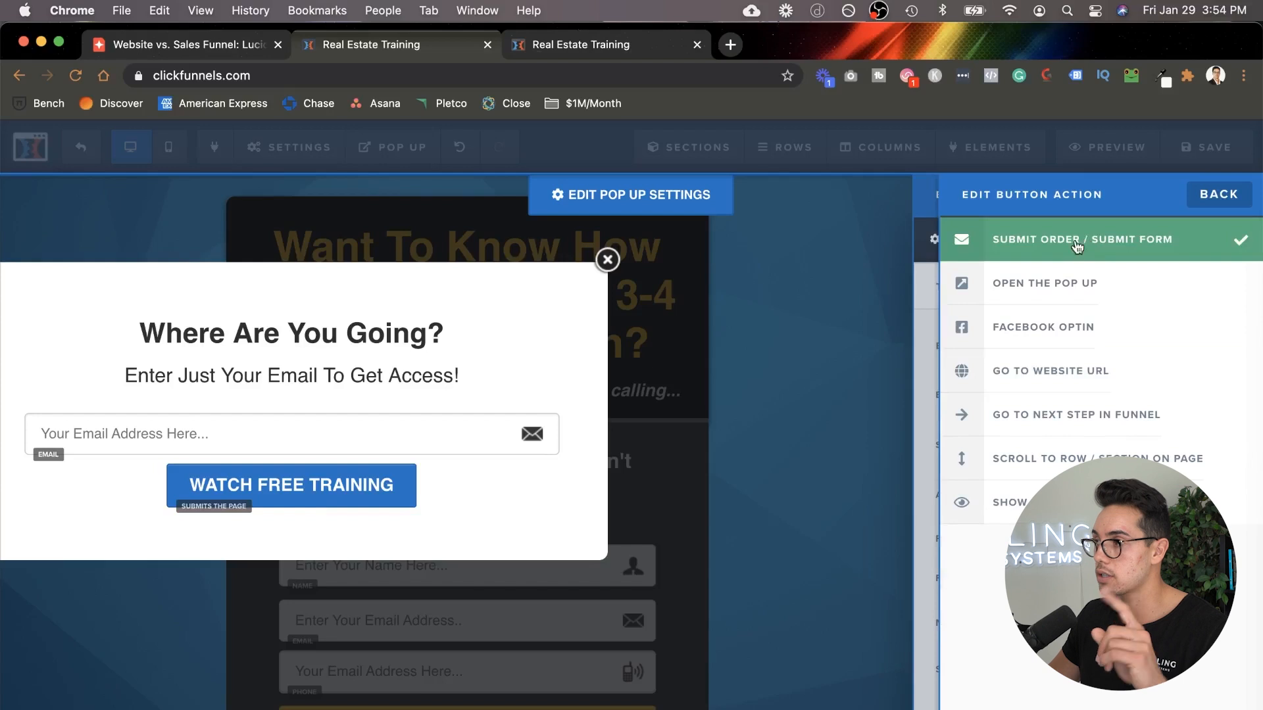
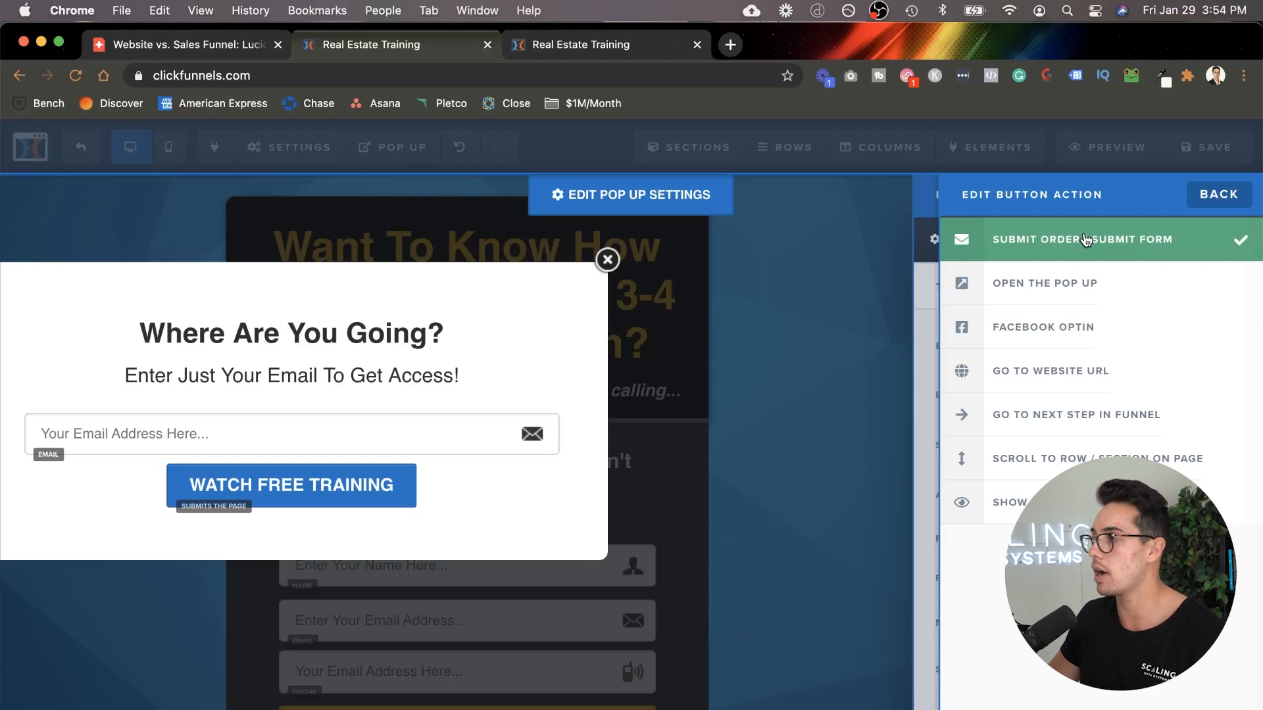
pyautogui.click(1198, 191)
pyautogui.click(374, 326)
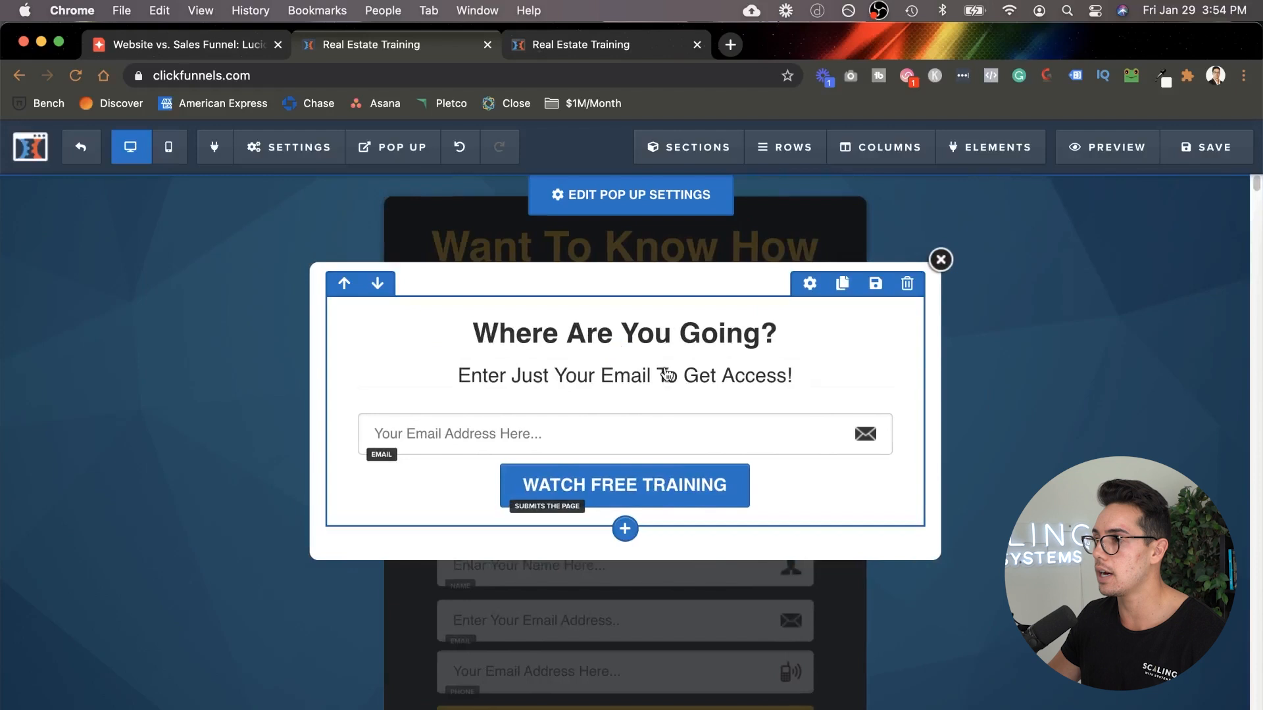
pyautogui.click(1210, 148)
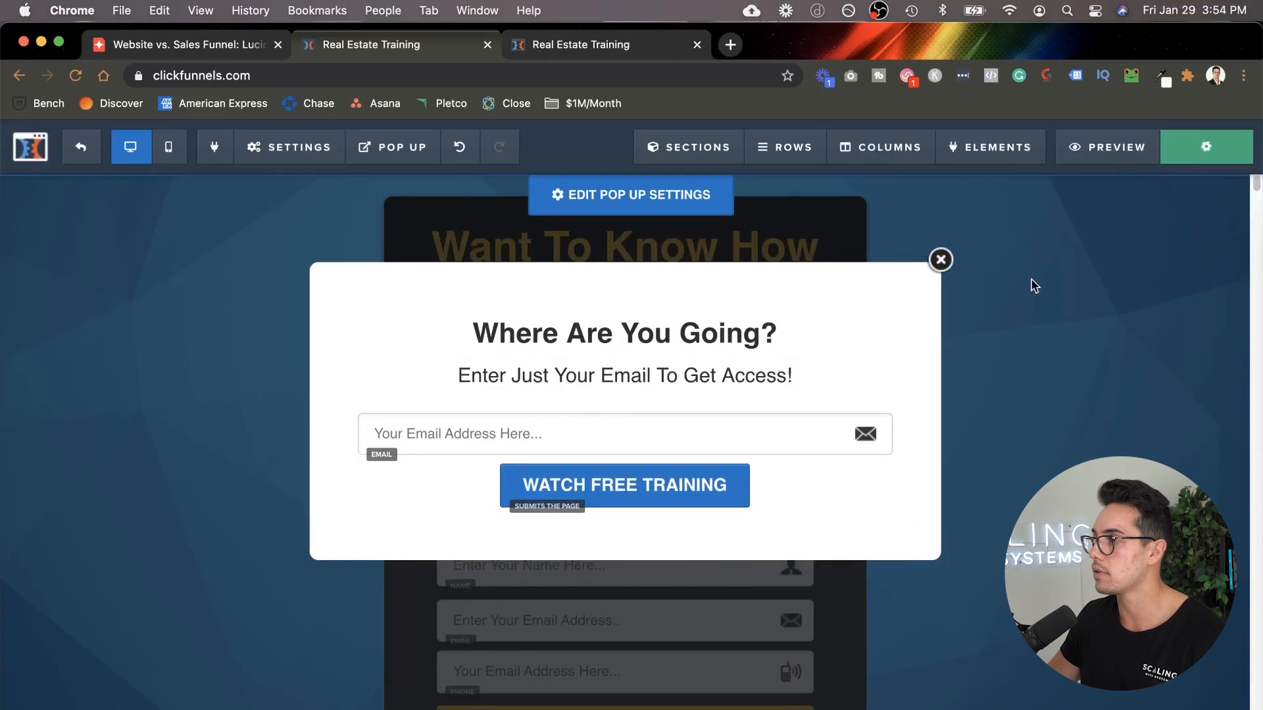
# Step: Preview the optin page, trigger and dismiss its exit pop-up, and return to the page editor
pyautogui.click(1120, 160)
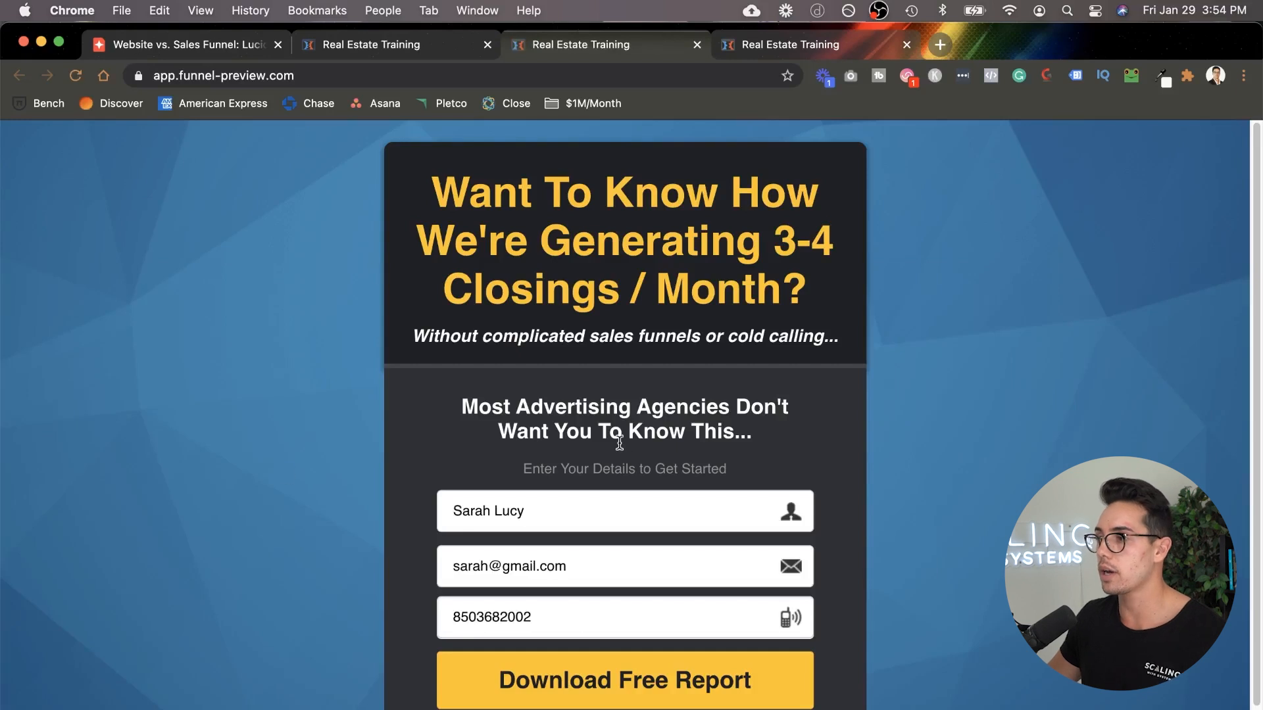
pyautogui.moveTo(605, 64)
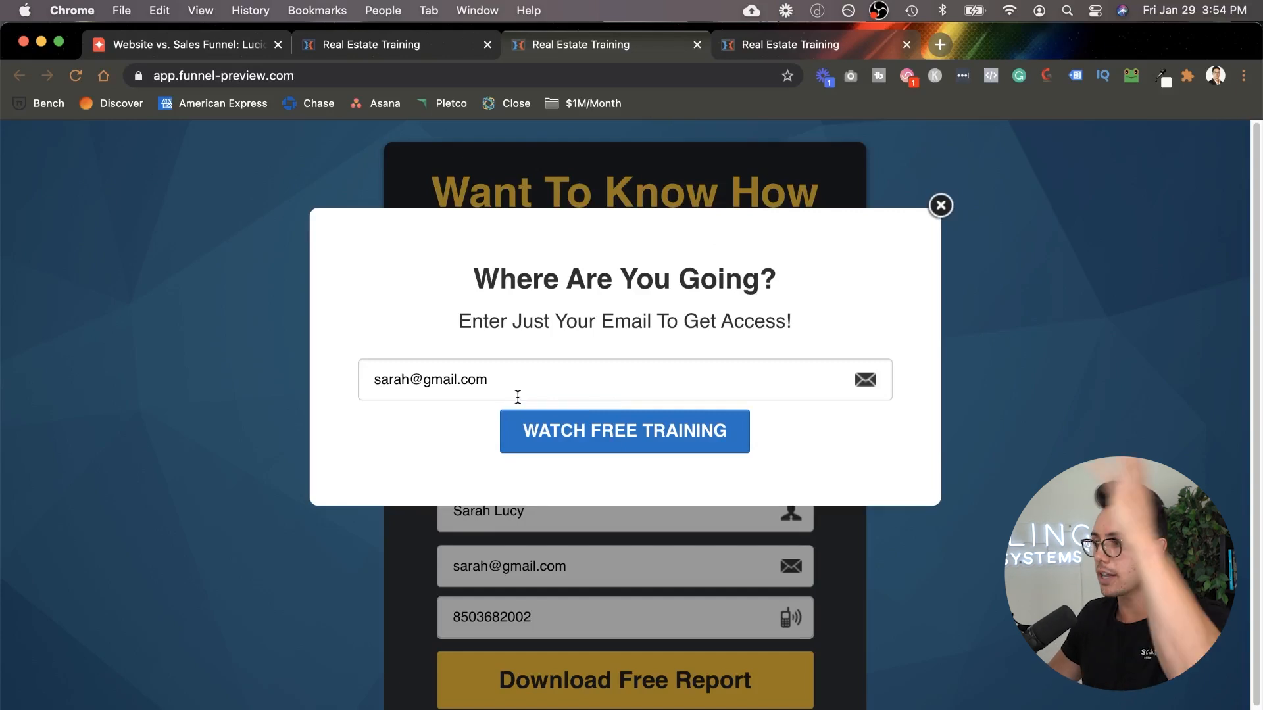
pyautogui.click(940, 205)
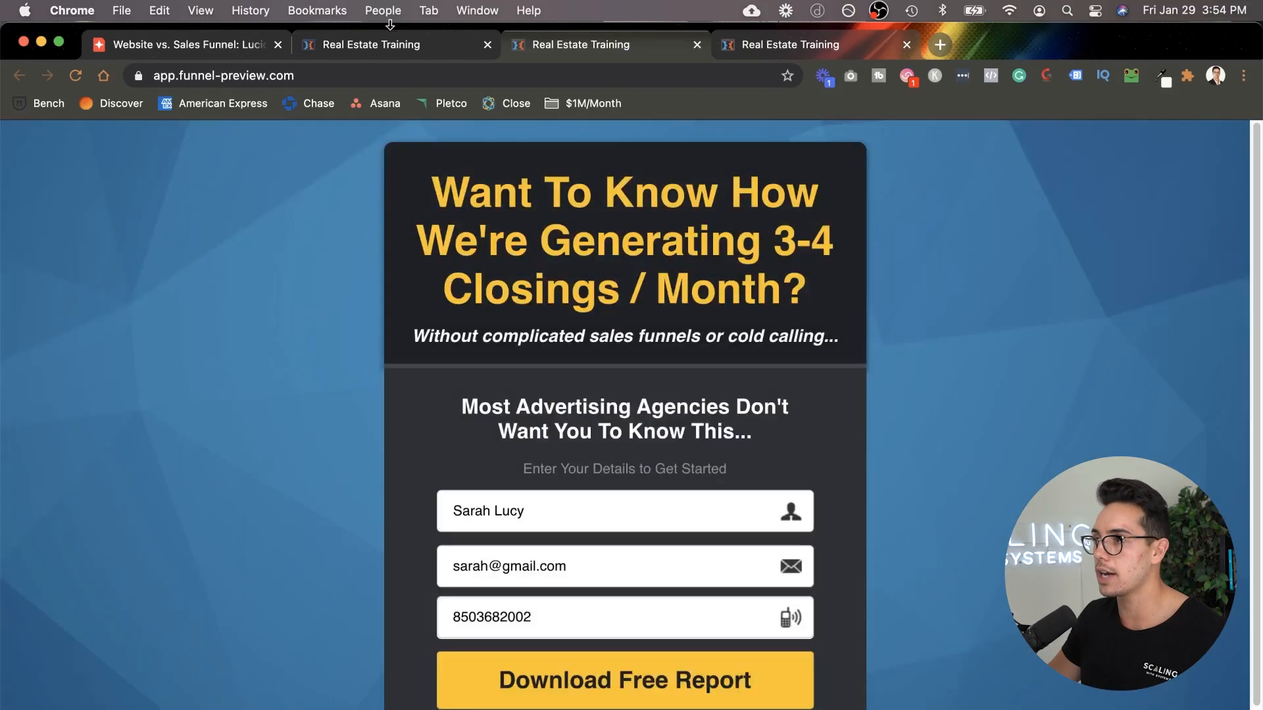
pyautogui.click(394, 53)
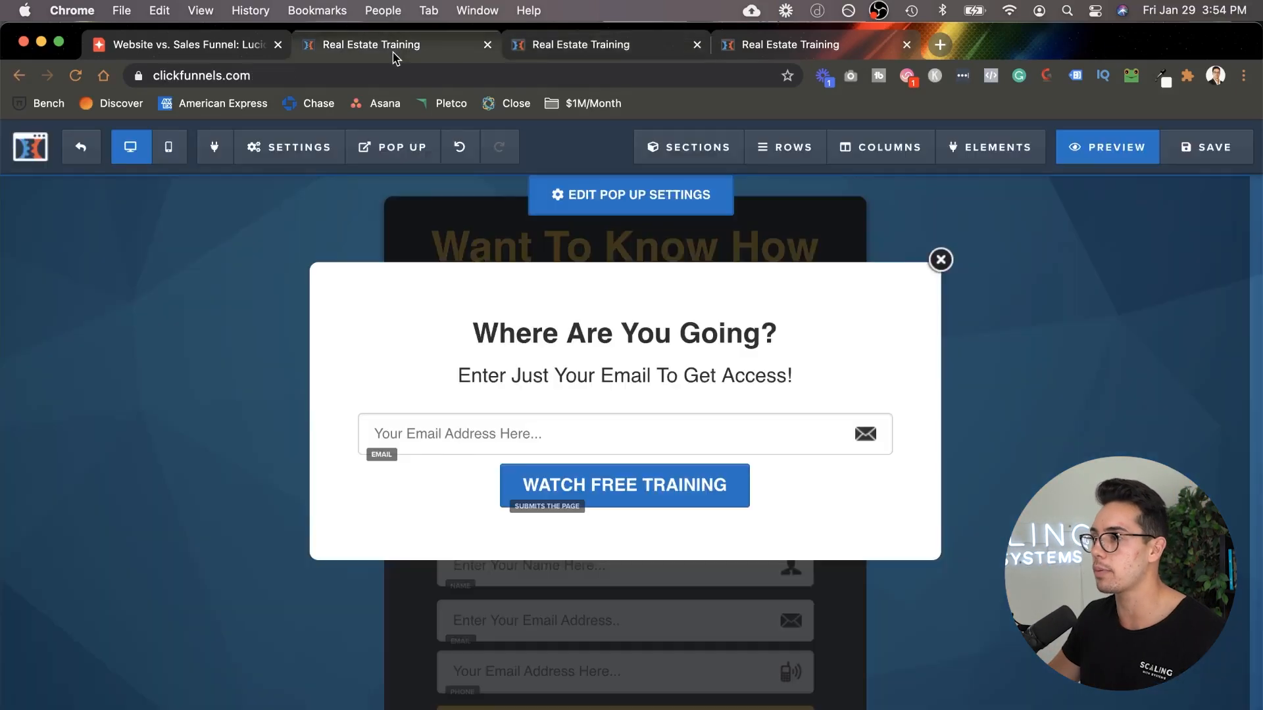
# Step: Close the pop-up and exit the page editor to the Real Estate Training funnel steps, closing the preview pages
pyautogui.click(940, 260)
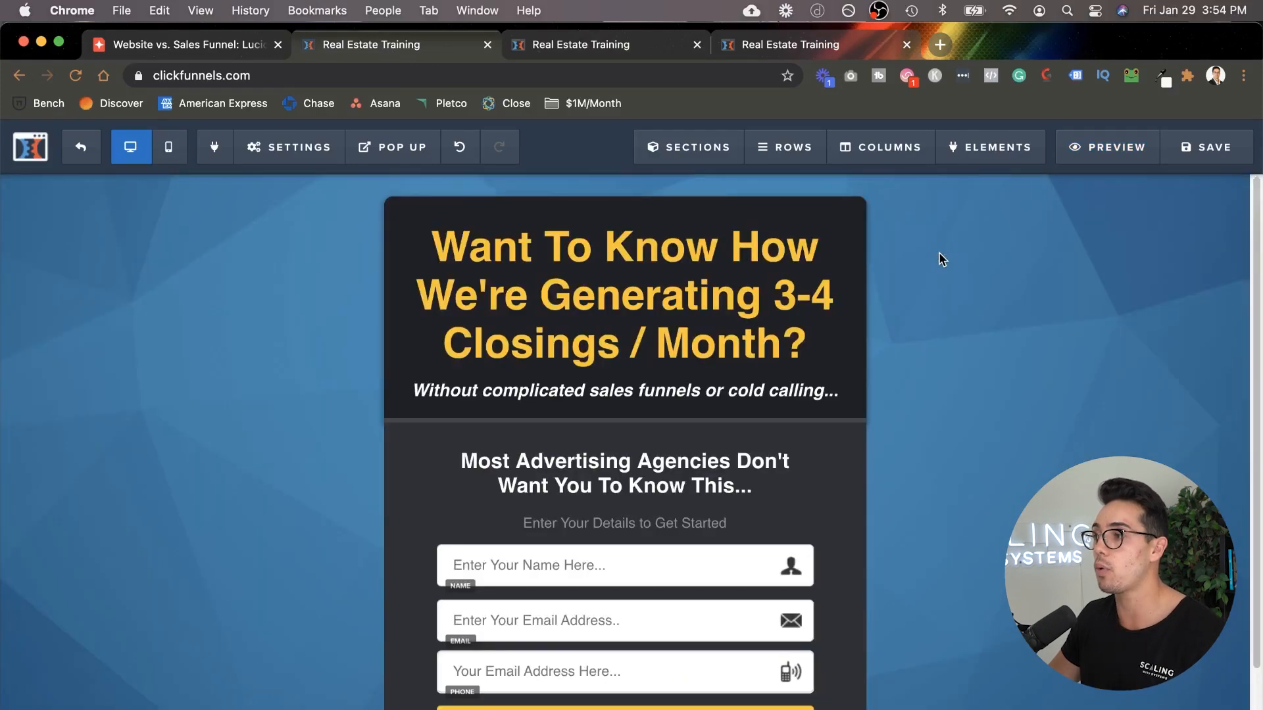
pyautogui.click(75, 159)
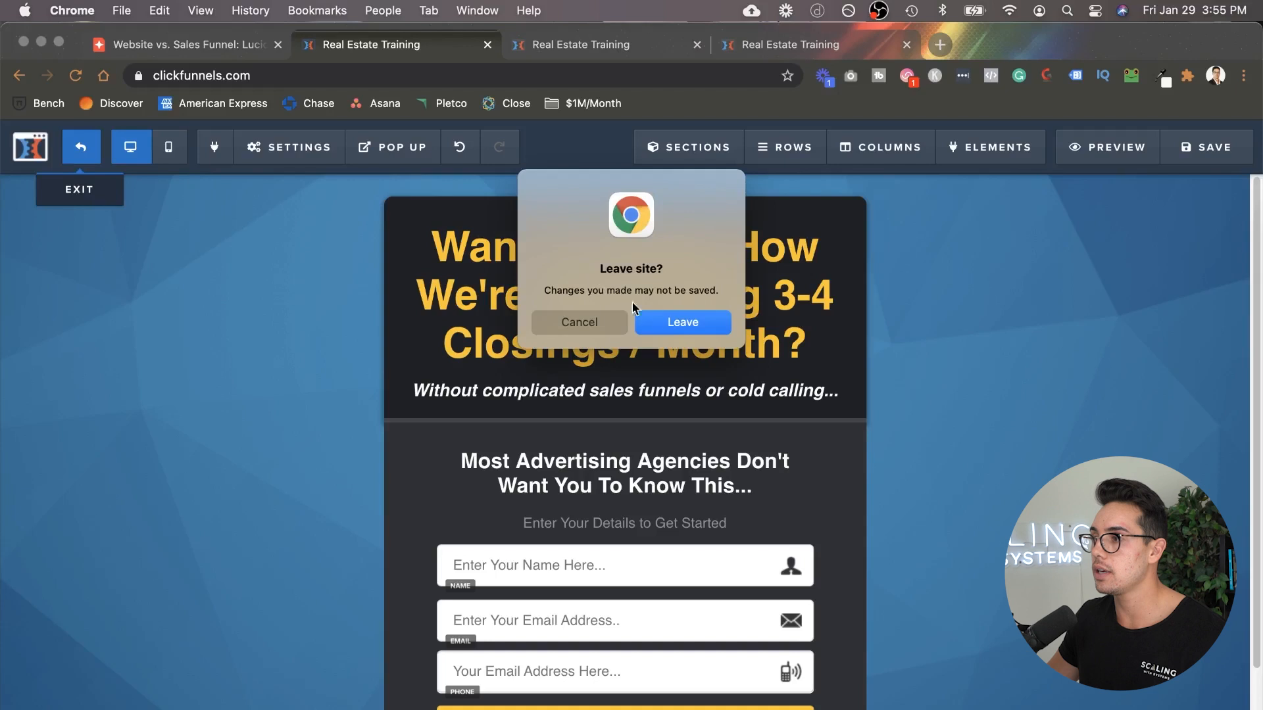
pyautogui.click(671, 322)
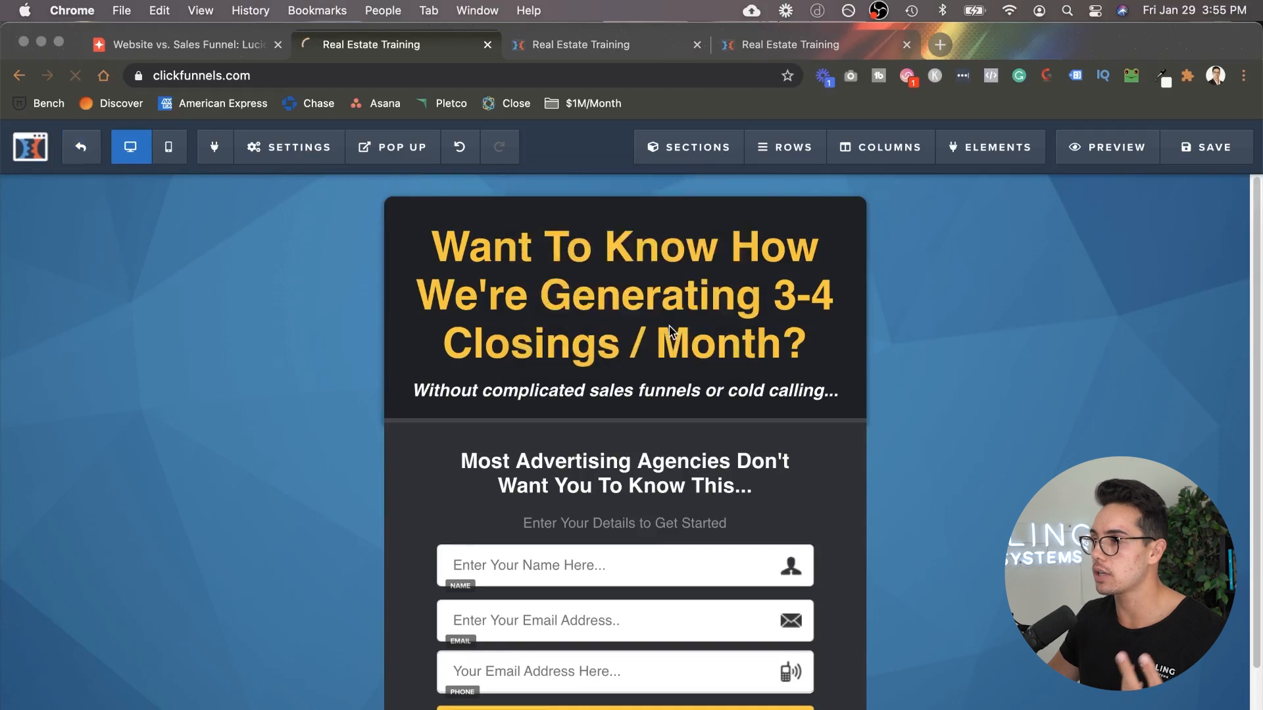
pyautogui.click(699, 46)
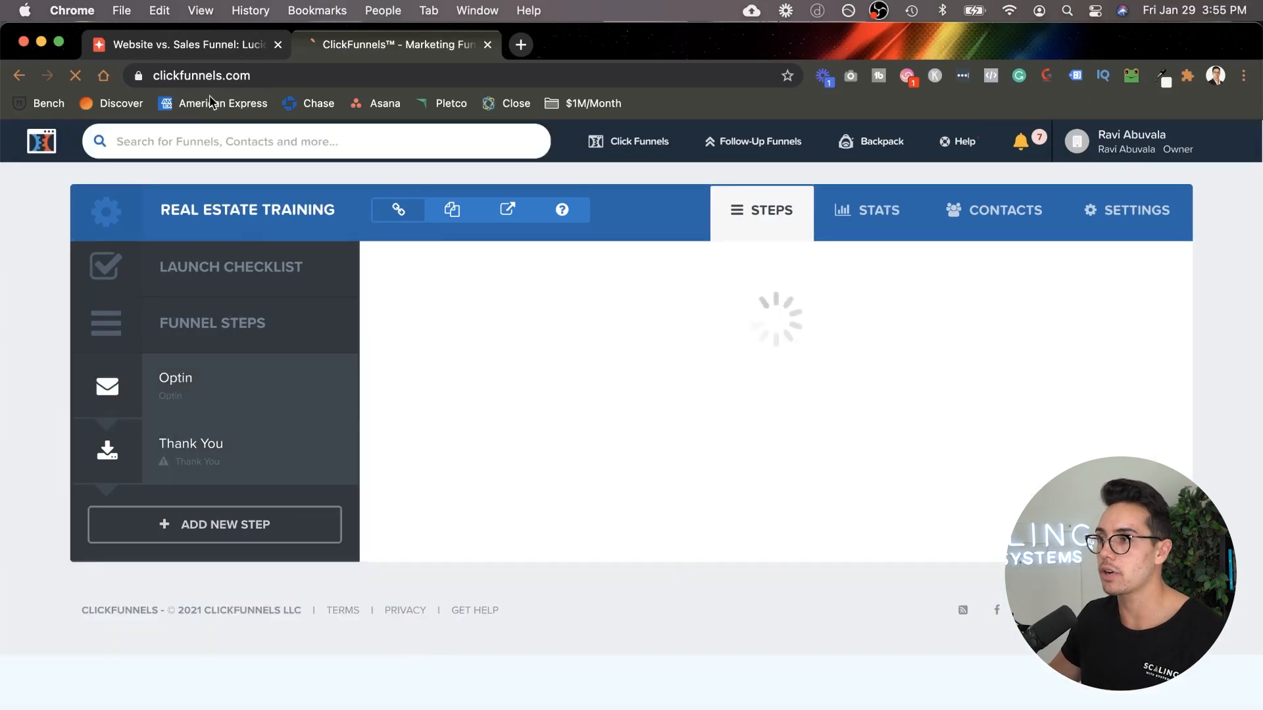
# Step: Check the Sales Funnel diagram in Lucid for the page order and browse the Thank You templates in ClickFunnels
pyautogui.click(217, 46)
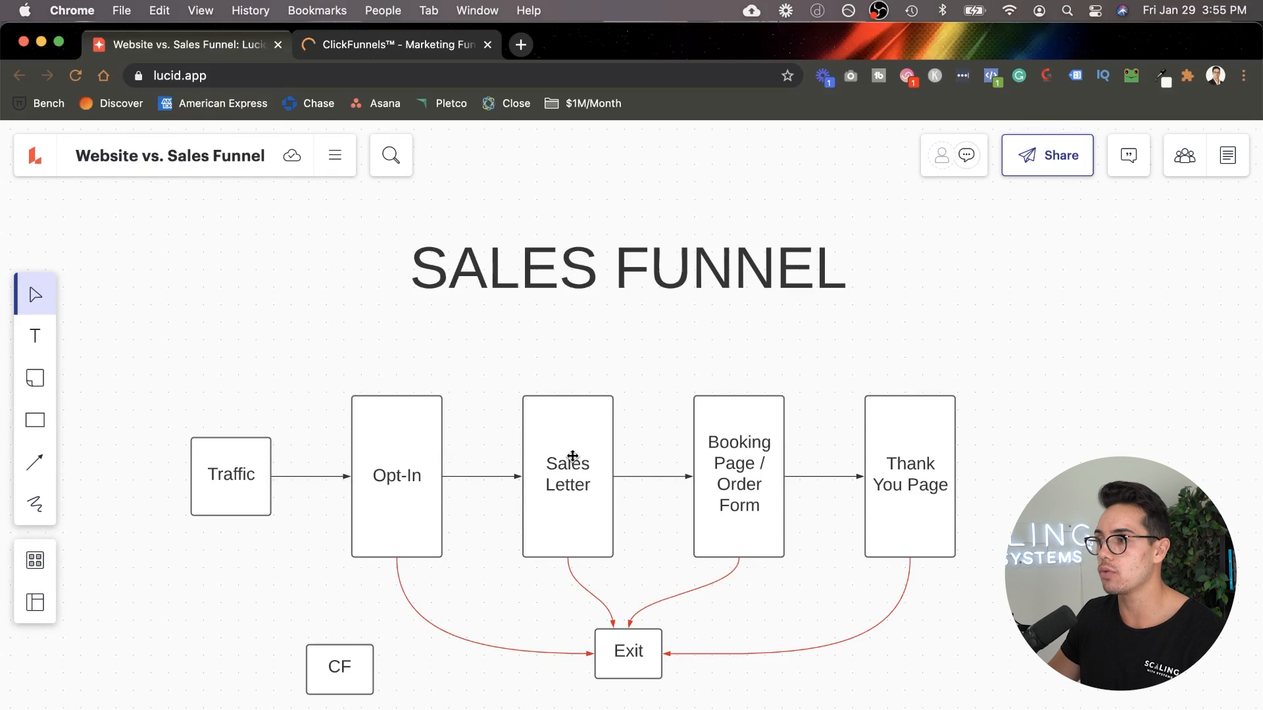
pyautogui.click(413, 44)
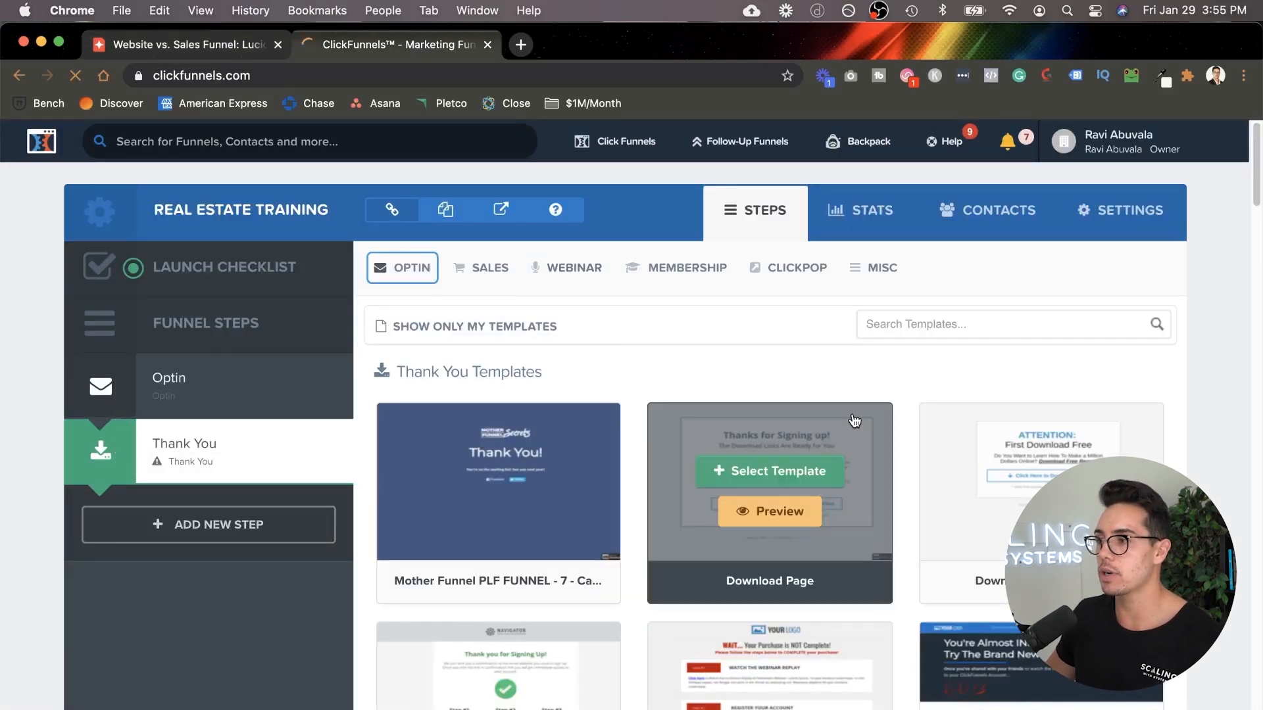
pyautogui.scroll(-2, 848, 421)
pyautogui.scroll(-2, 855, 420)
pyautogui.scroll(3, 449, 343)
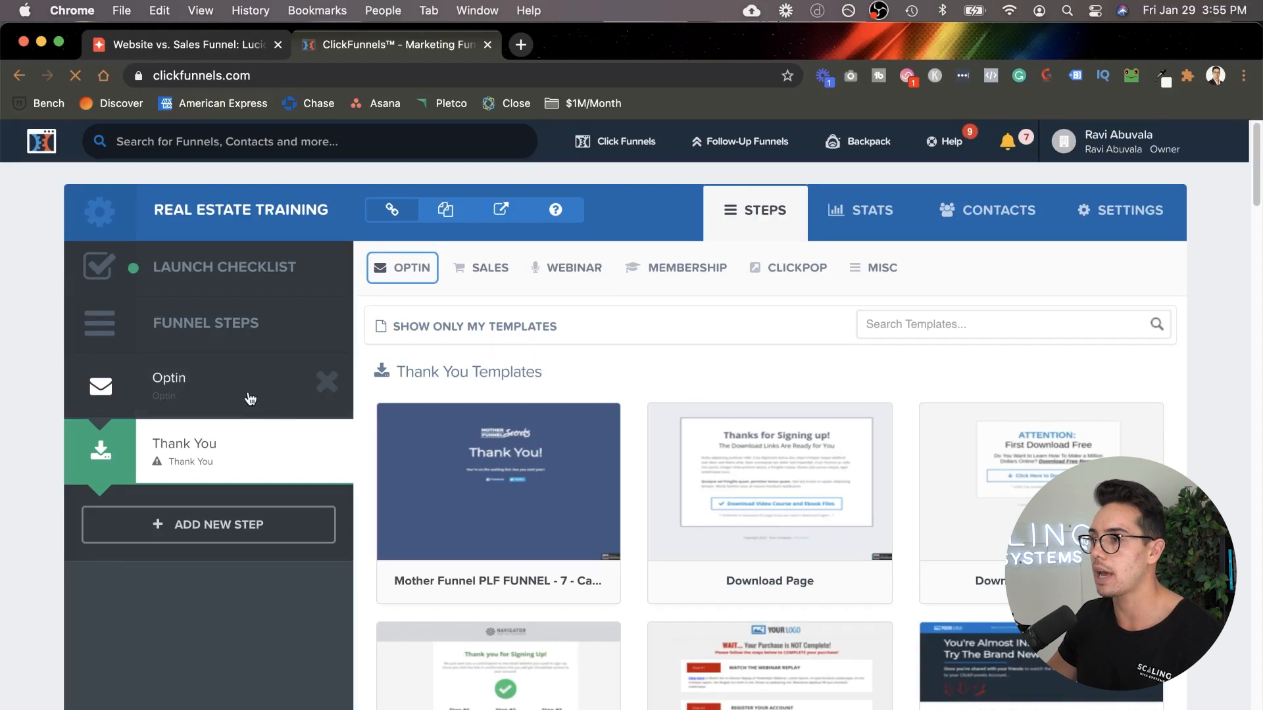
# Step: Create a new funnel step named "Training" with the path "training"
pyautogui.click(242, 530)
pyautogui.click(562, 319)
pyautogui.write('TRAINING')
pyautogui.press('super+a')
pyautogui.write('Training')
pyautogui.press('Tab')
pyautogui.click(446, 414)
pyautogui.write('training')
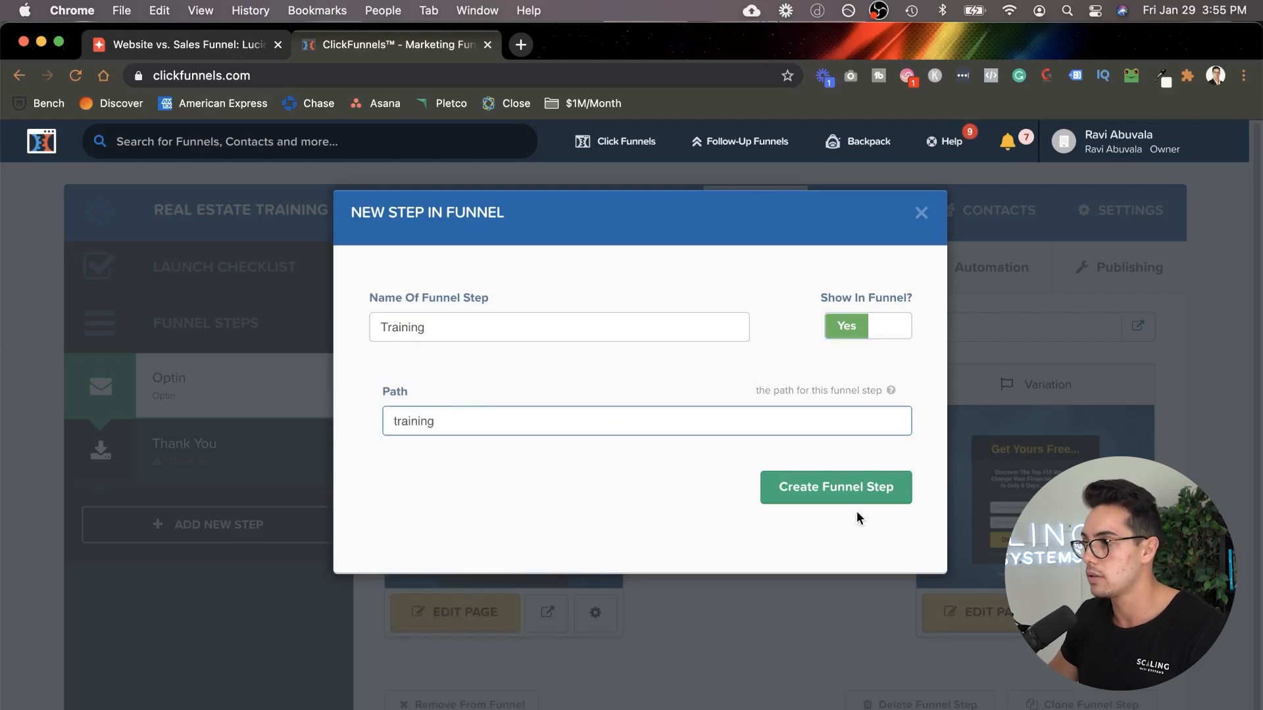
pyautogui.click(860, 493)
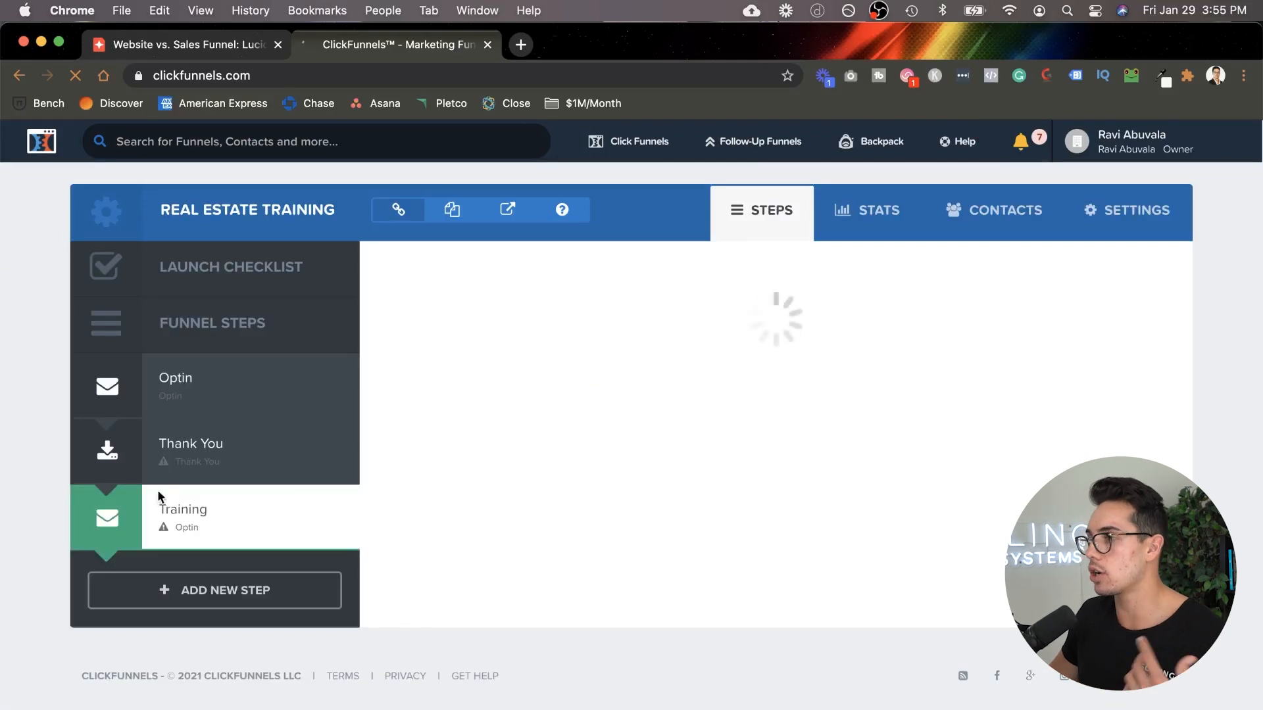
# Step: Apply the Email Marketing Launch Page sales page template to the Training step
pyautogui.click(571, 270)
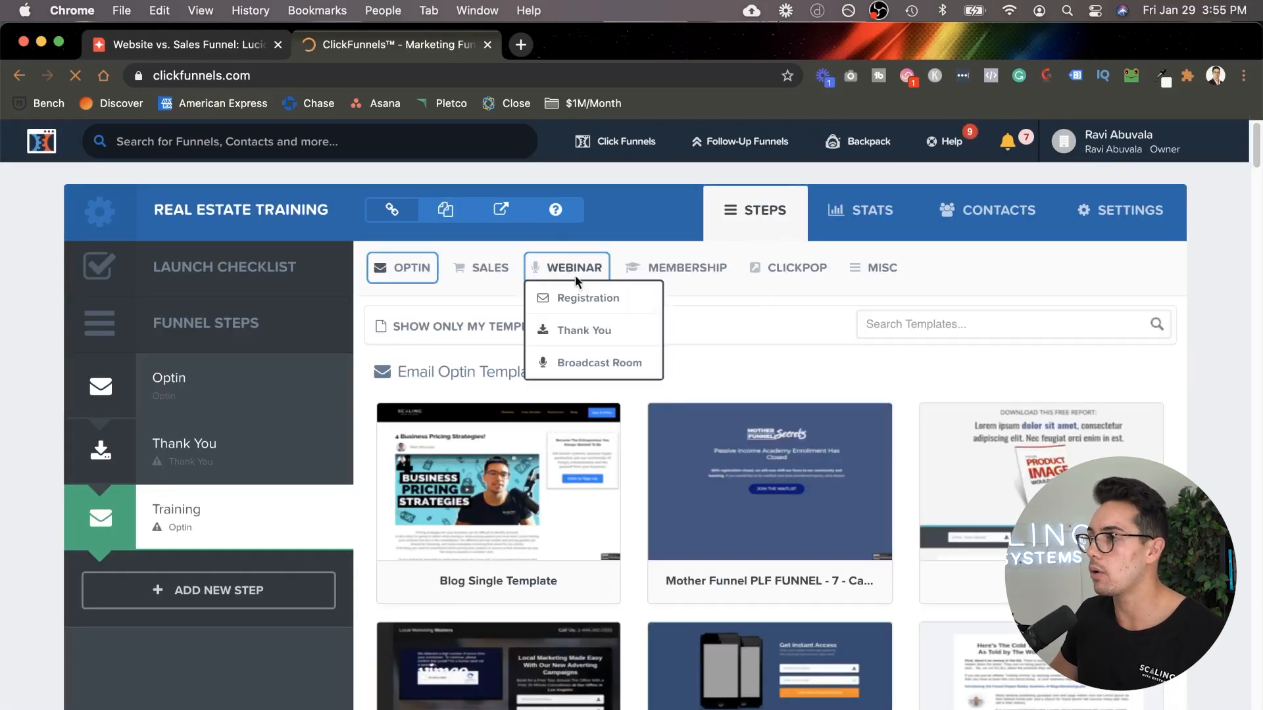
pyautogui.click(478, 269)
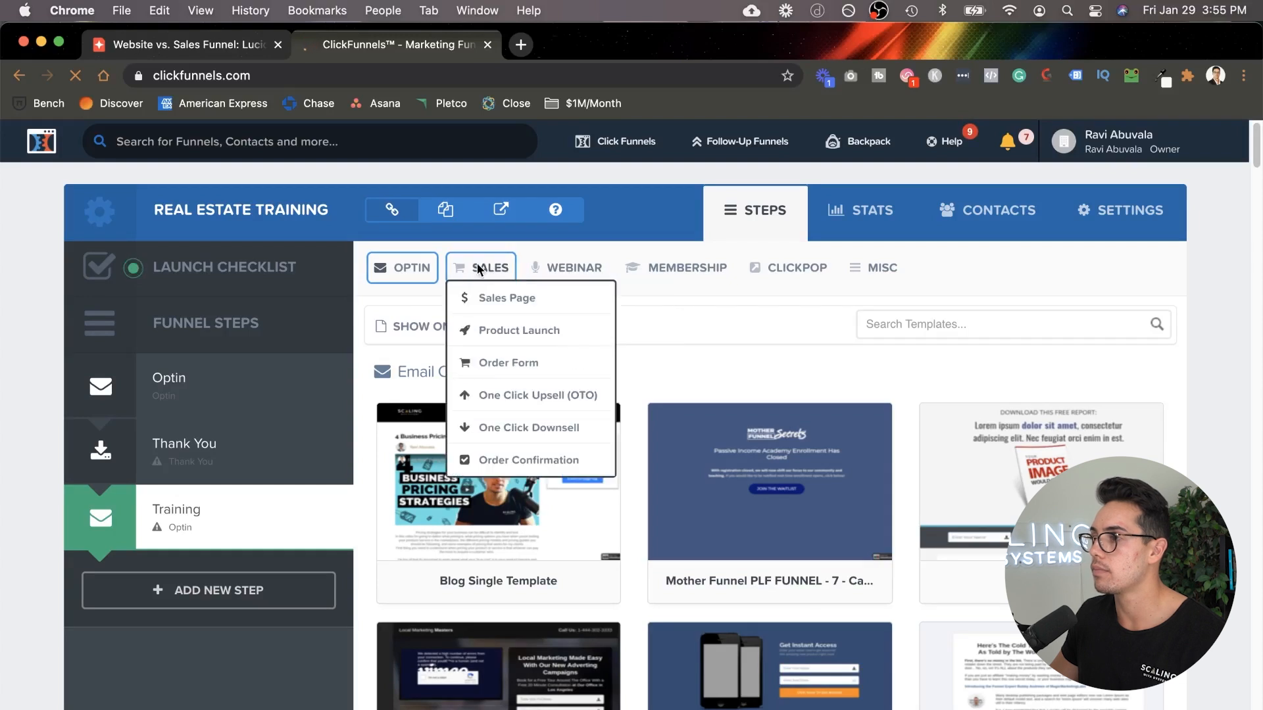
pyautogui.click(405, 267)
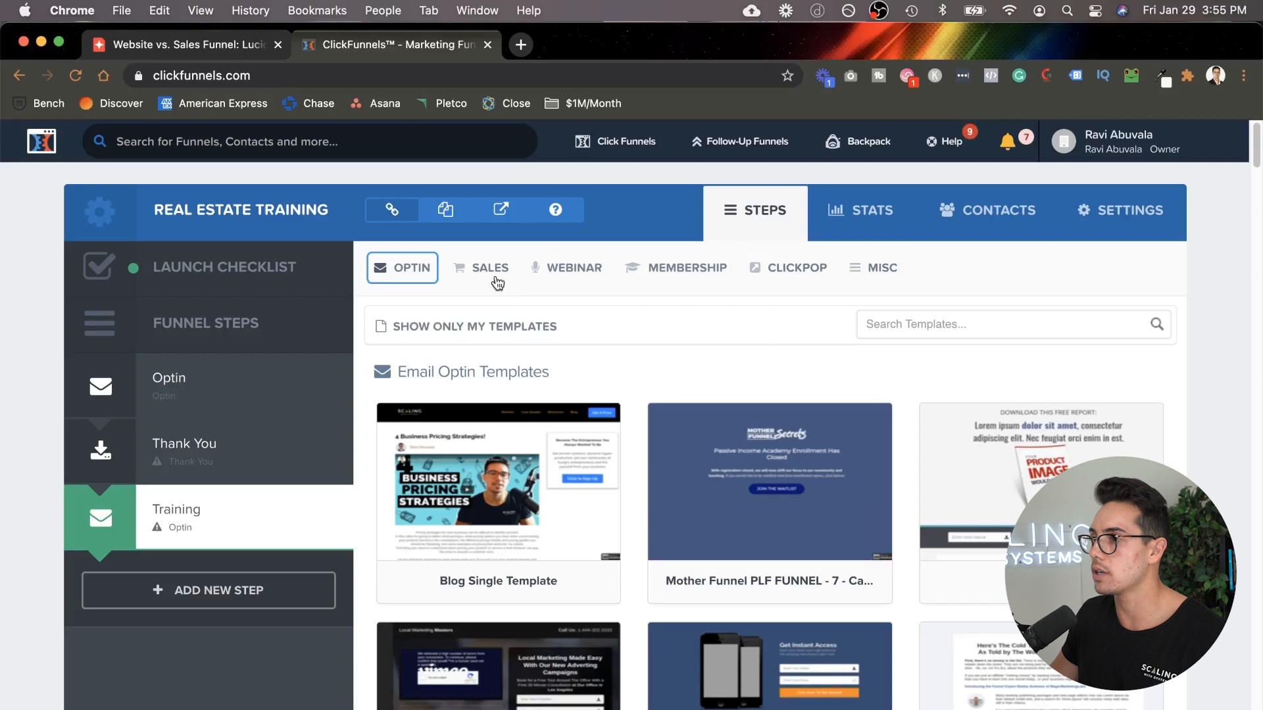
pyautogui.moveTo(486, 275)
pyautogui.click(487, 299)
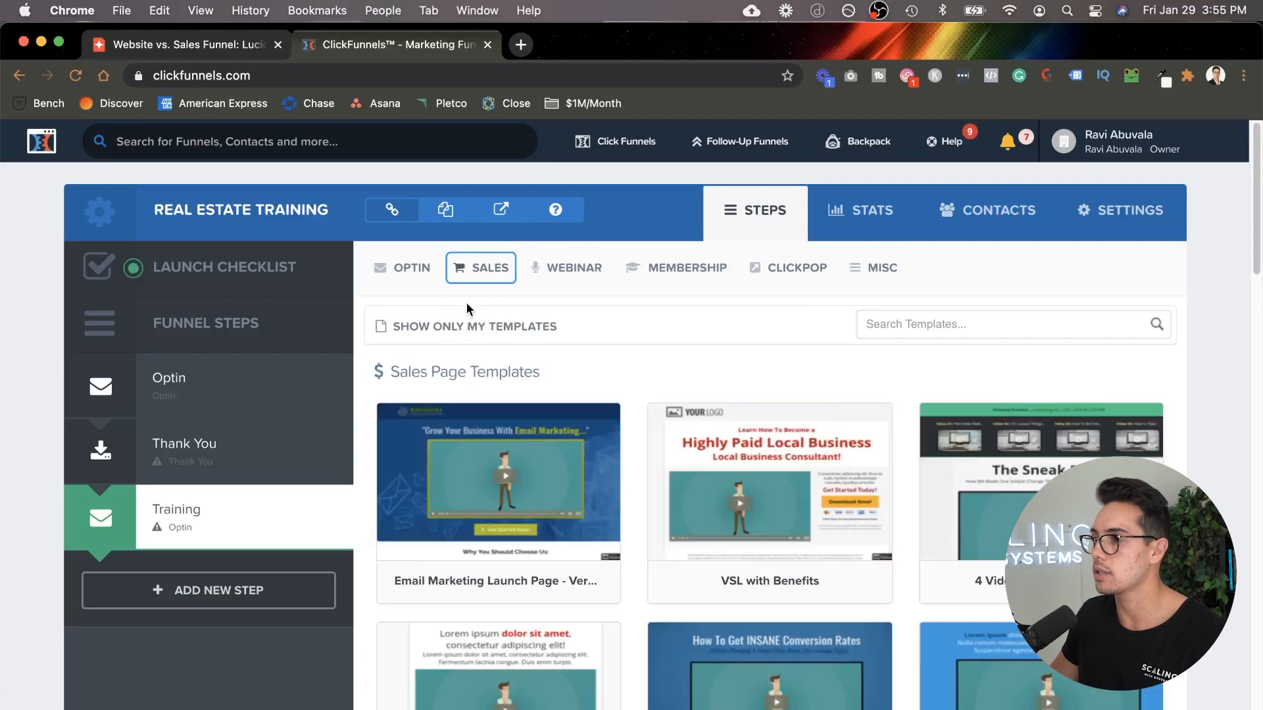
pyautogui.scroll(-1, 450, 486)
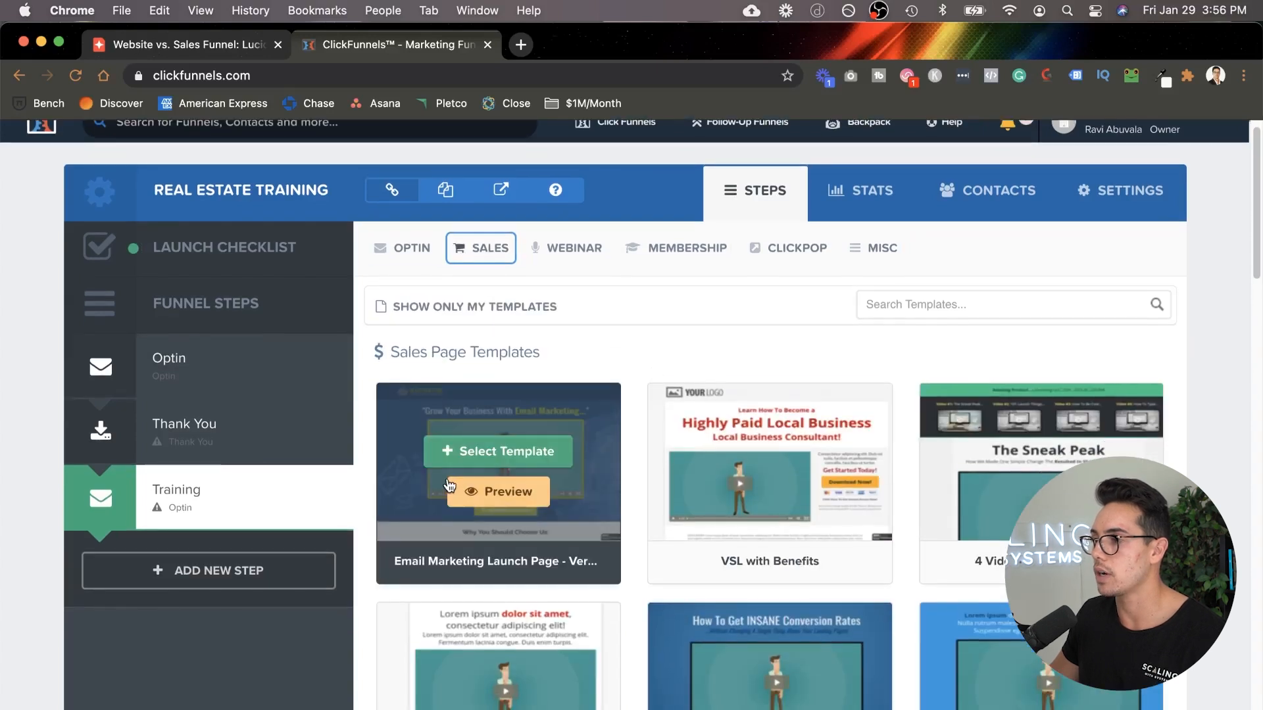
pyautogui.click(541, 453)
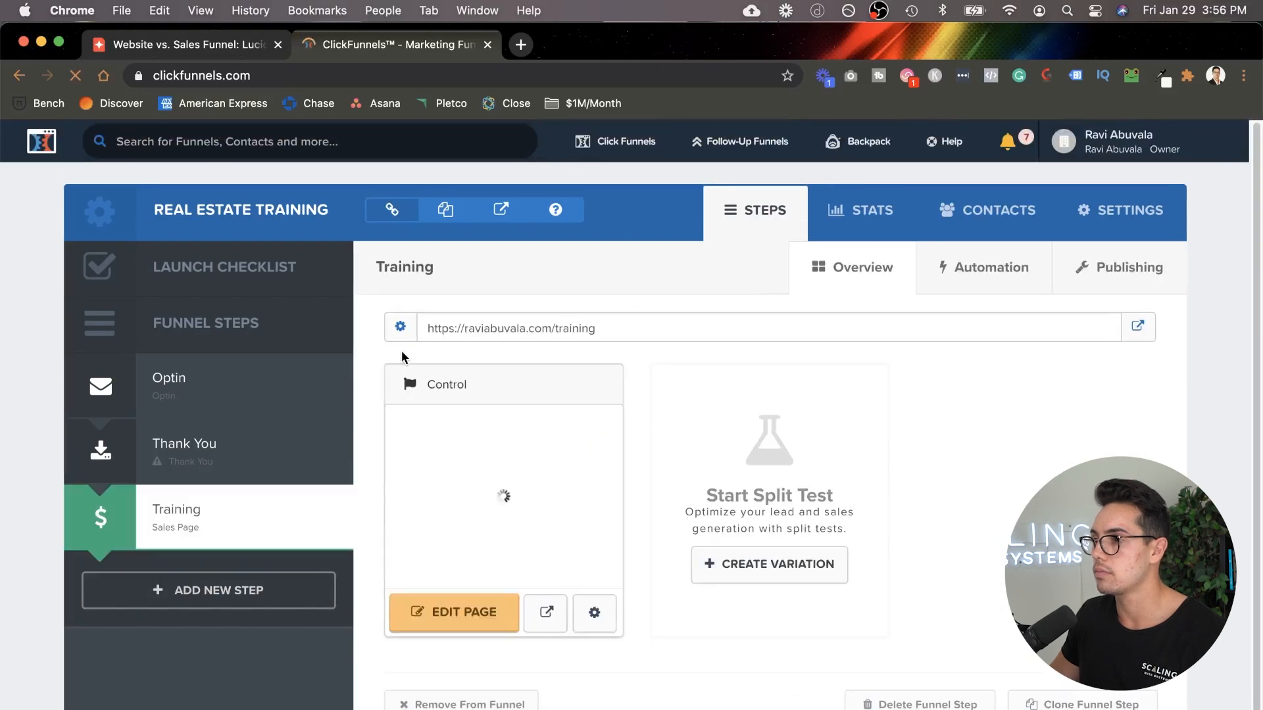
# Step: Move the Training step between Optin and Thank You and open its page for editing
pyautogui.moveTo(115, 522); pyautogui.dragTo(138, 448)
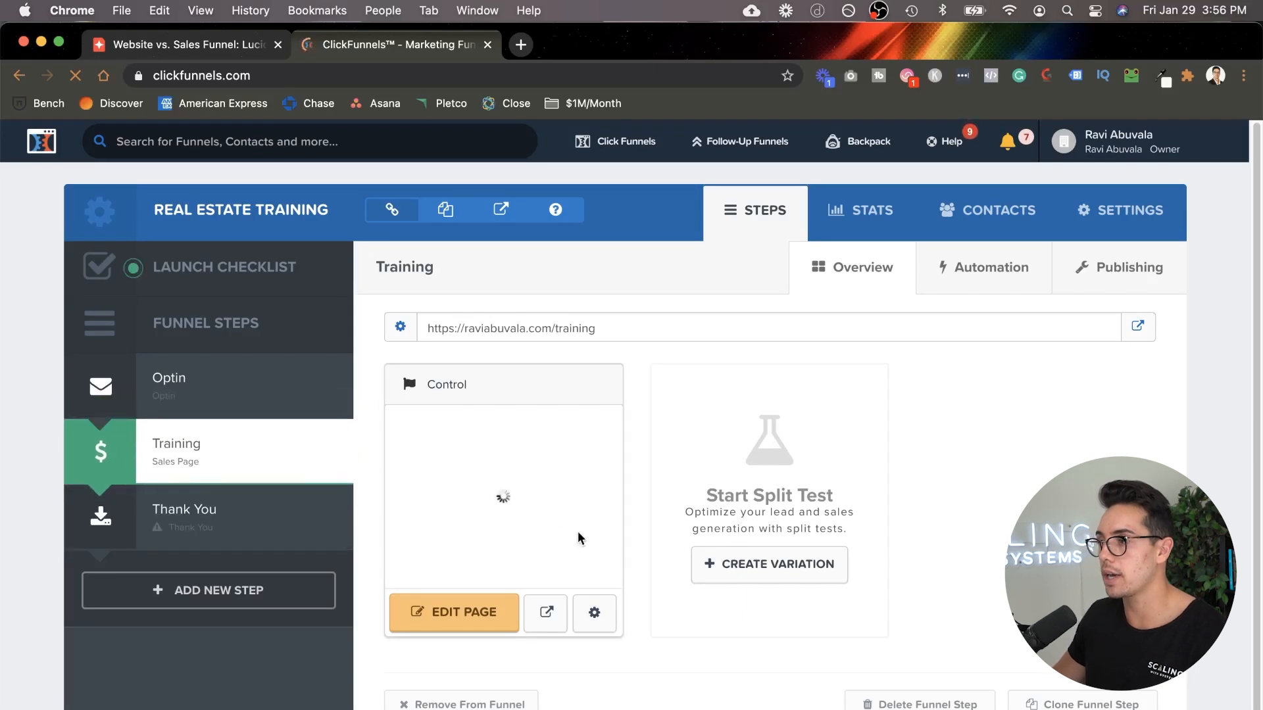
pyautogui.click(479, 613)
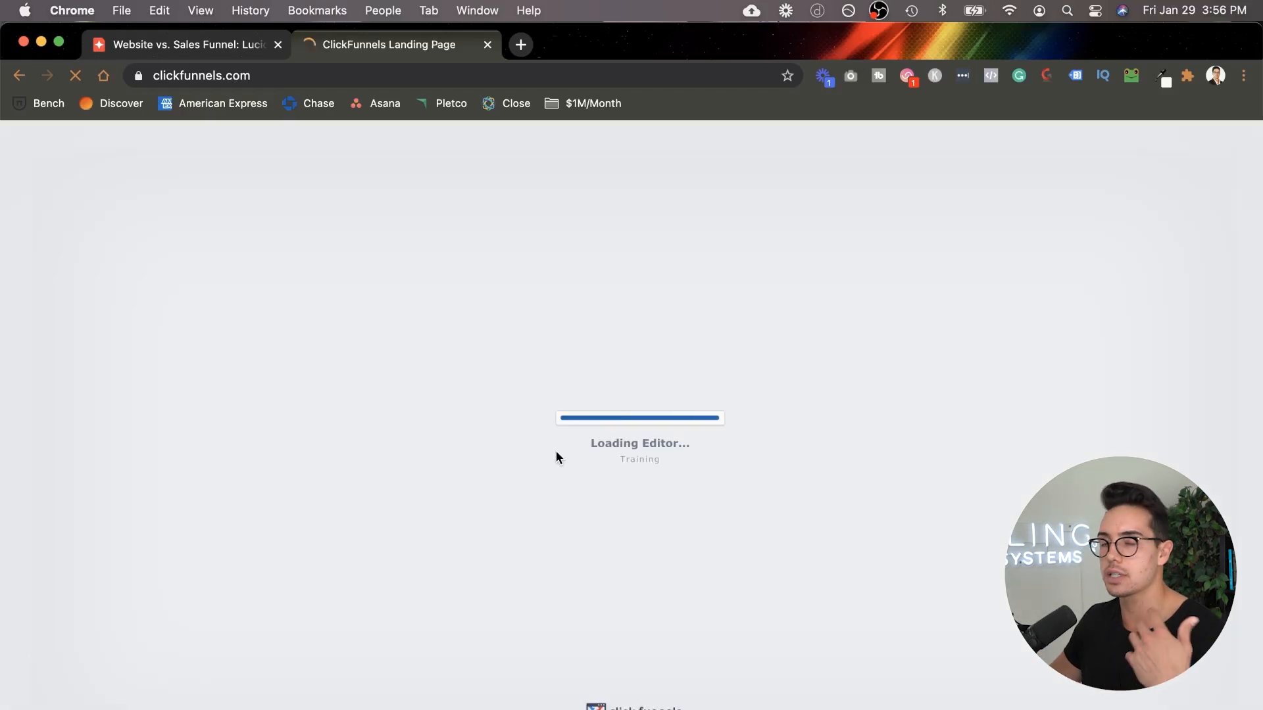
# Step: Set the video type of the Training page's main video to YouTube
pyautogui.scroll(-15, 651, 363)
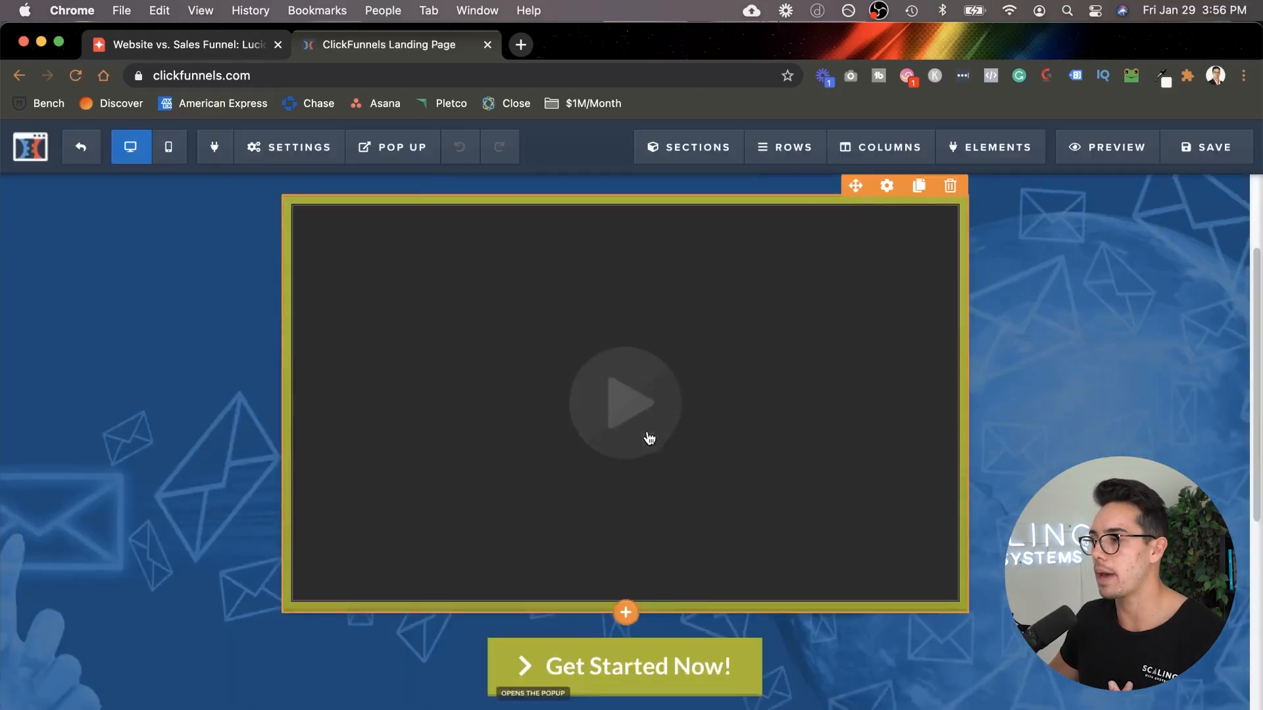
pyautogui.scroll(15, 795, 572)
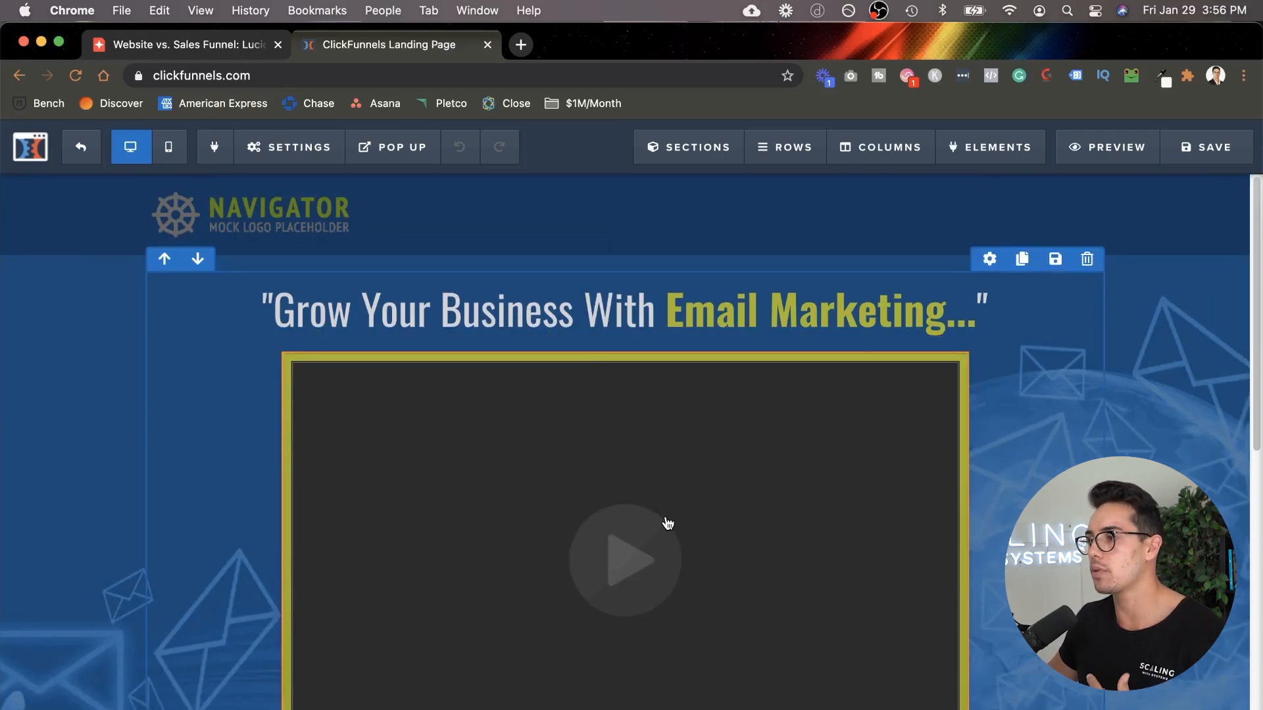
pyautogui.click(666, 523)
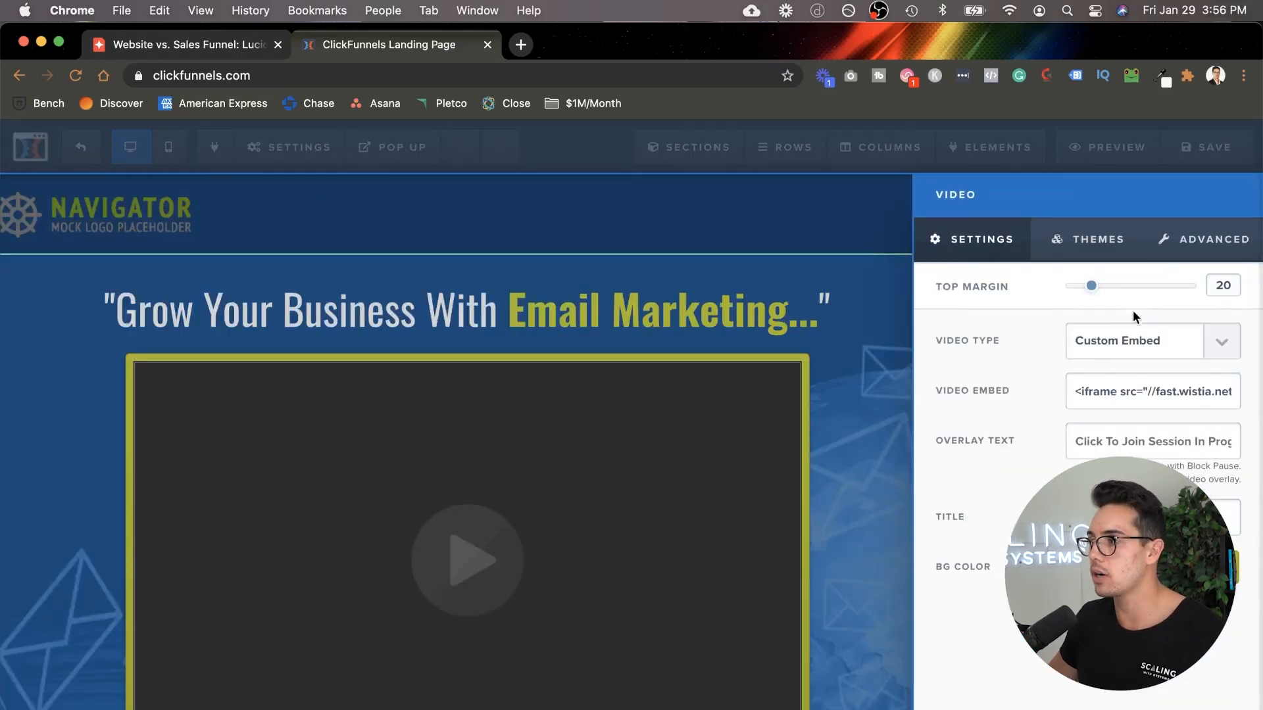
pyautogui.click(1177, 343)
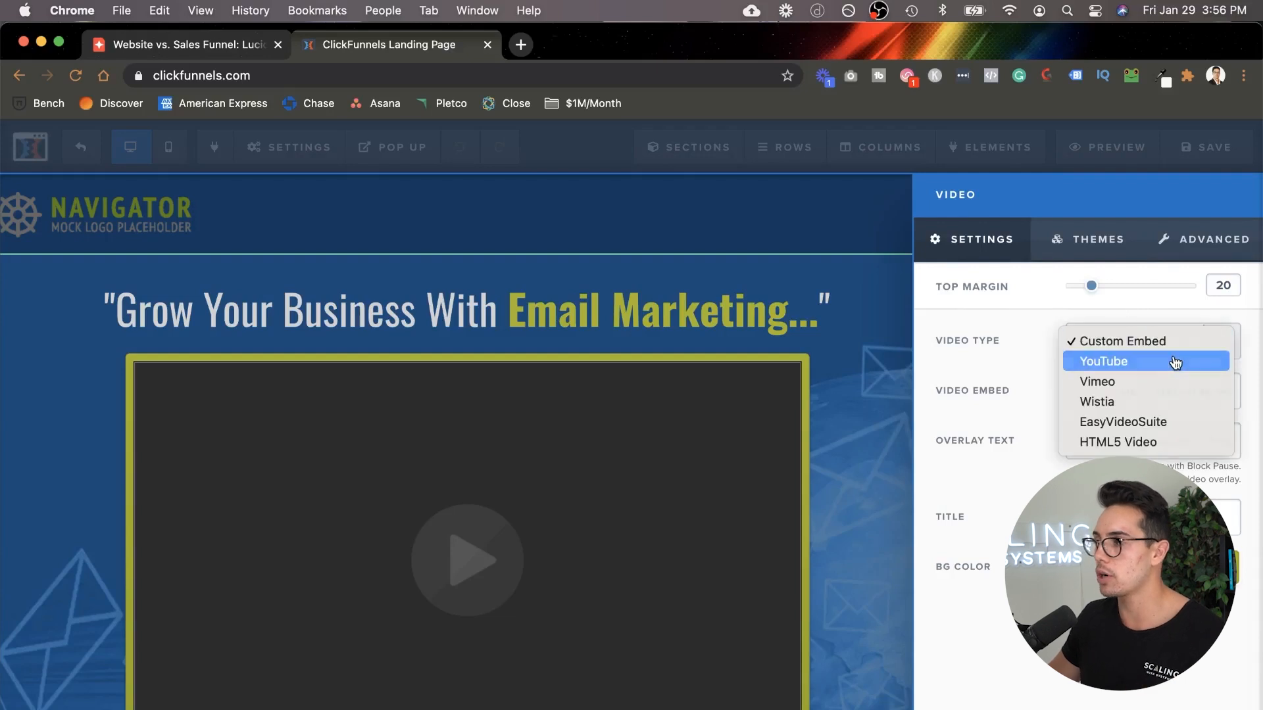
pyautogui.click(1175, 361)
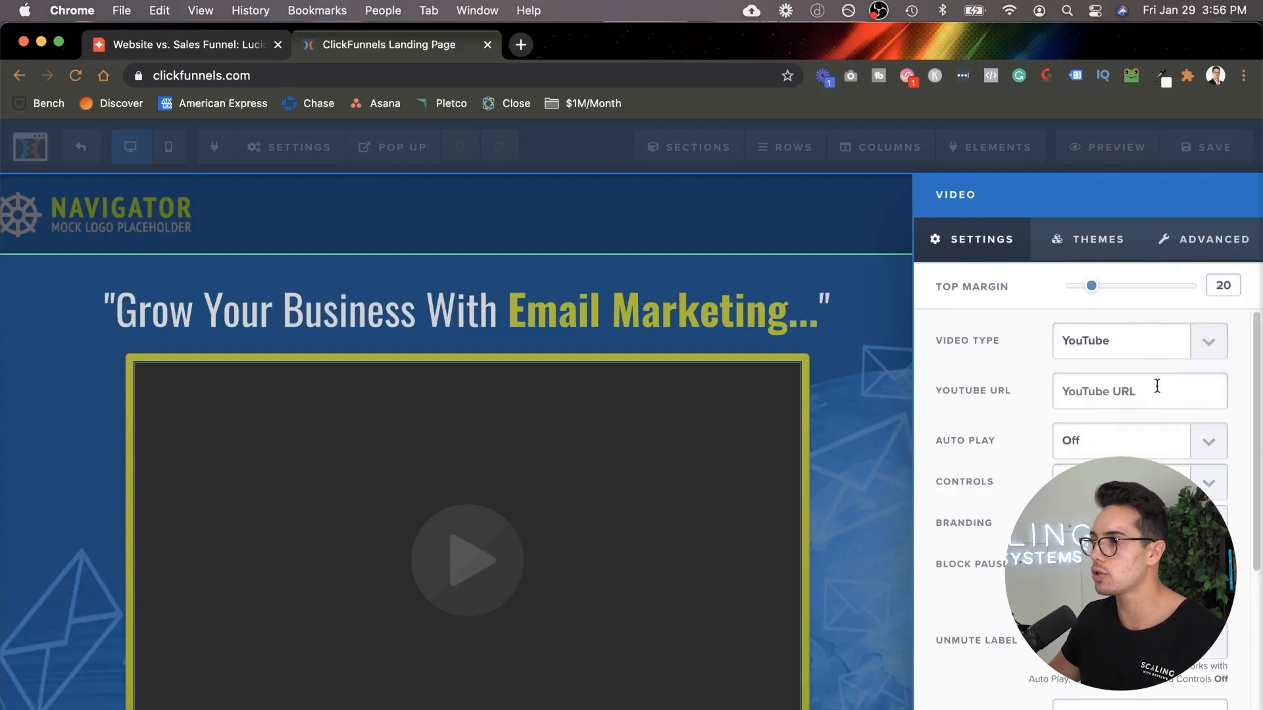
# Step: Inspect the settings of the Get Started Now! button and the name-and-email pop-up form on the Training page
pyautogui.click(537, 436)
pyautogui.scroll(-3, 534, 454)
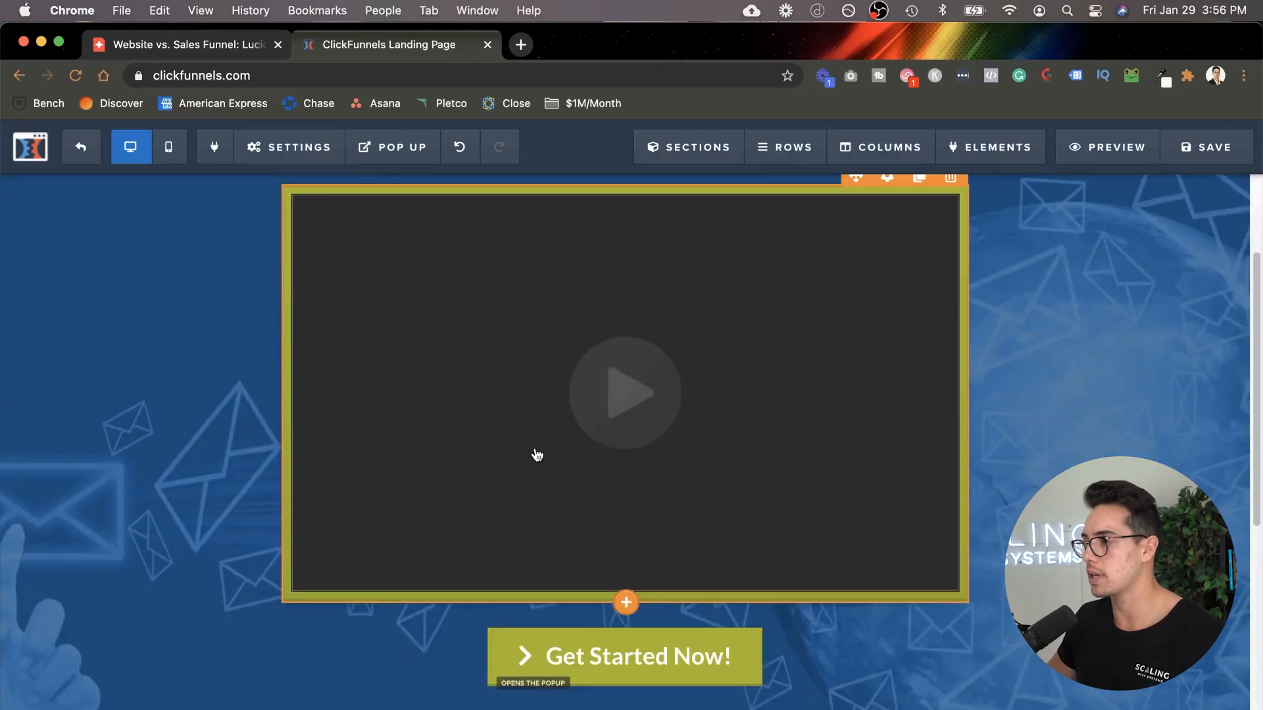
pyautogui.click(610, 651)
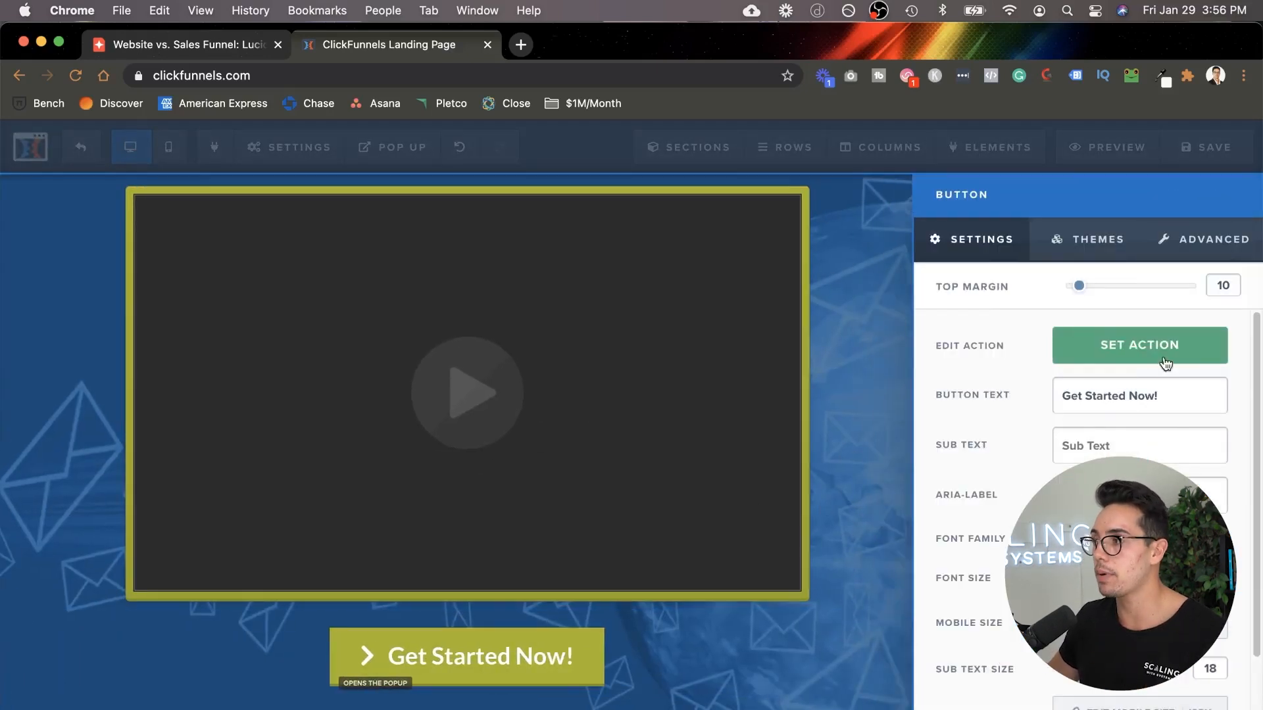
pyautogui.click(417, 152)
pyautogui.click(411, 181)
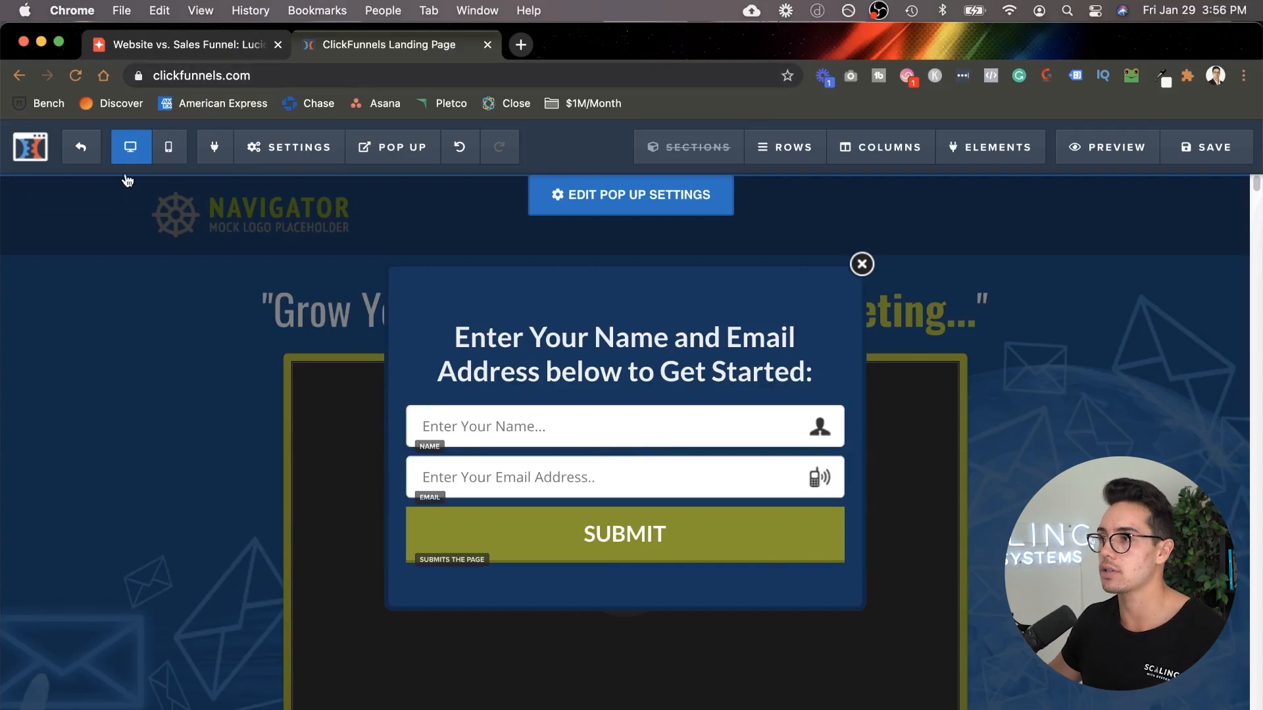
# Step: Leave the Training page editor without saving and go to the list of all funnels
pyautogui.click(94, 161)
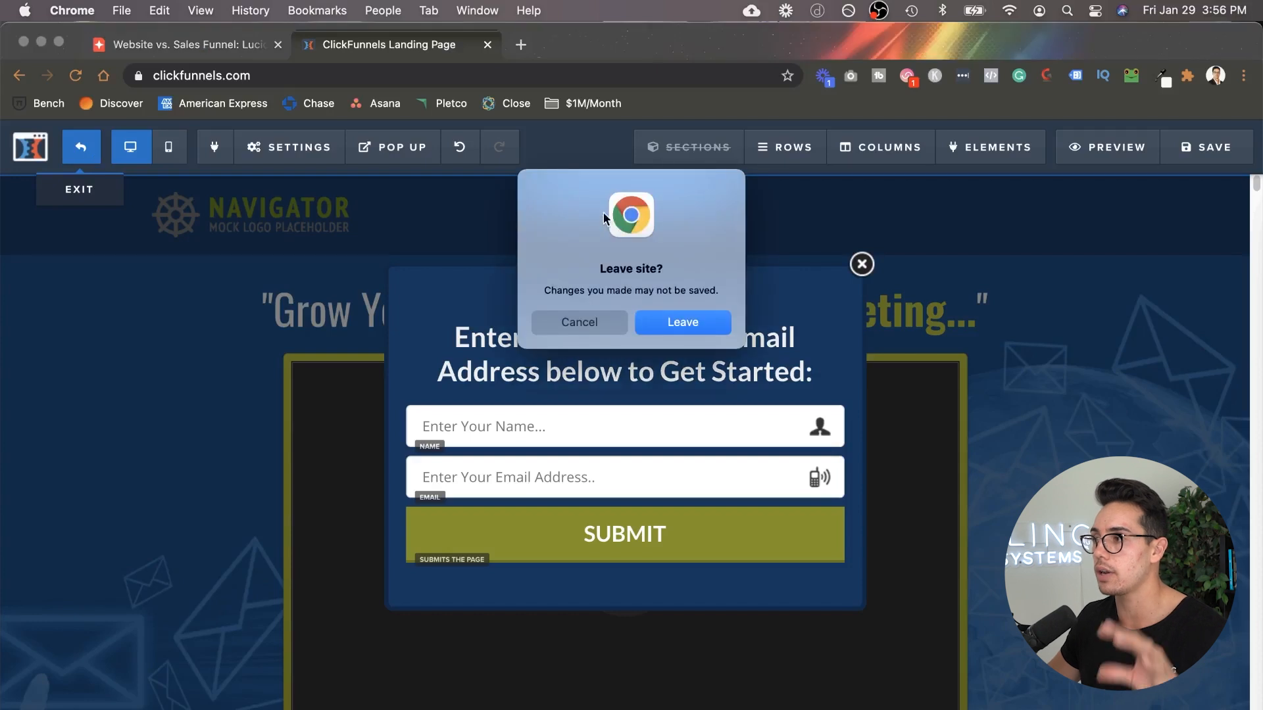
pyautogui.click(705, 325)
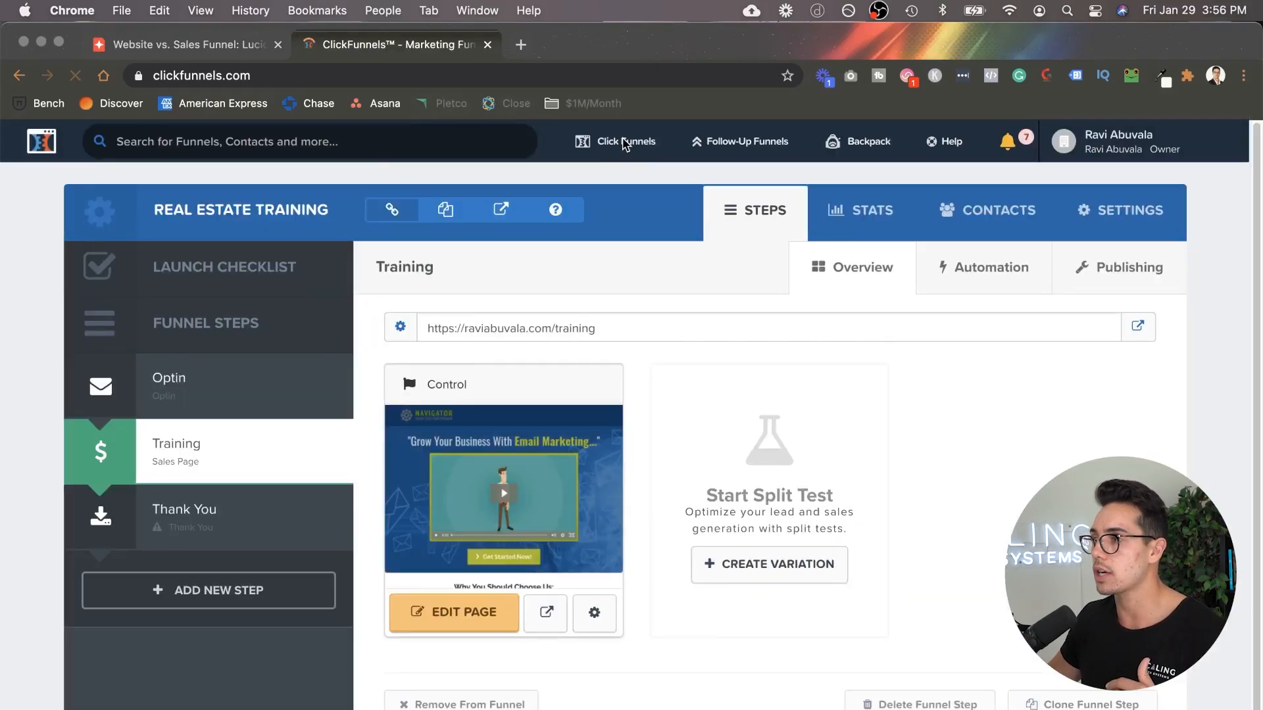
pyautogui.click(595, 256)
pyautogui.moveTo(656, 148)
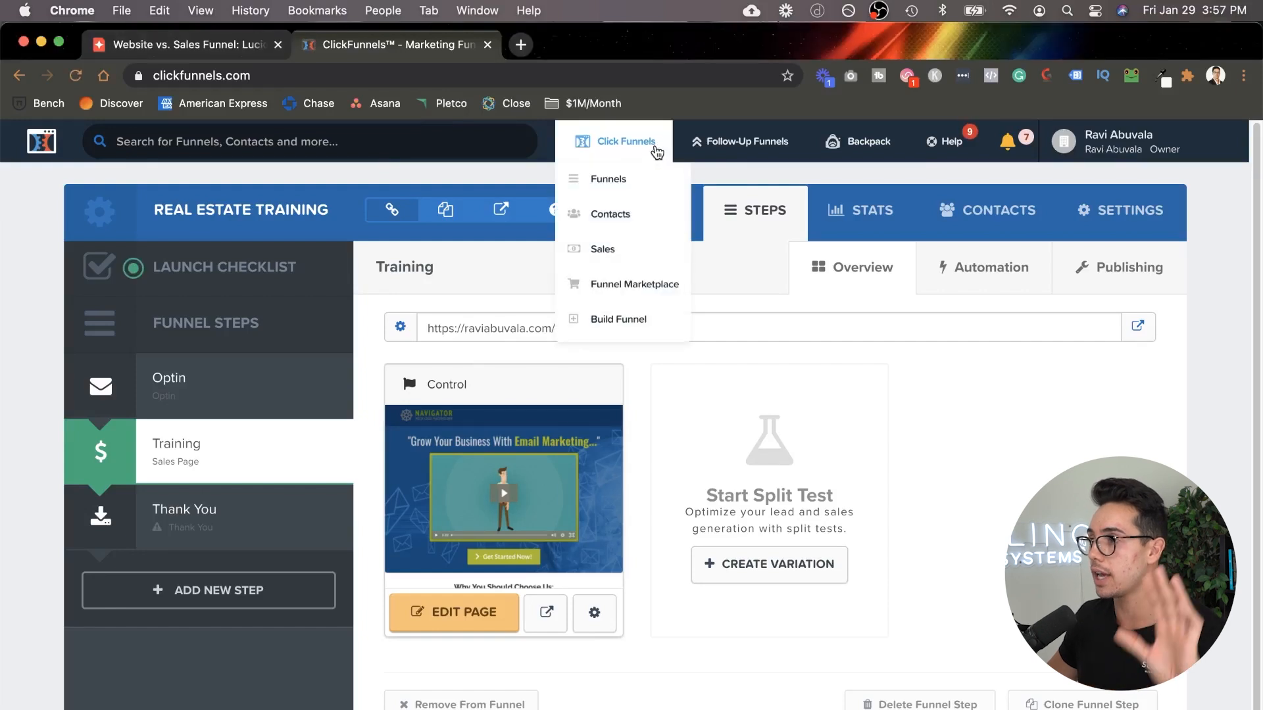
pyautogui.click(649, 179)
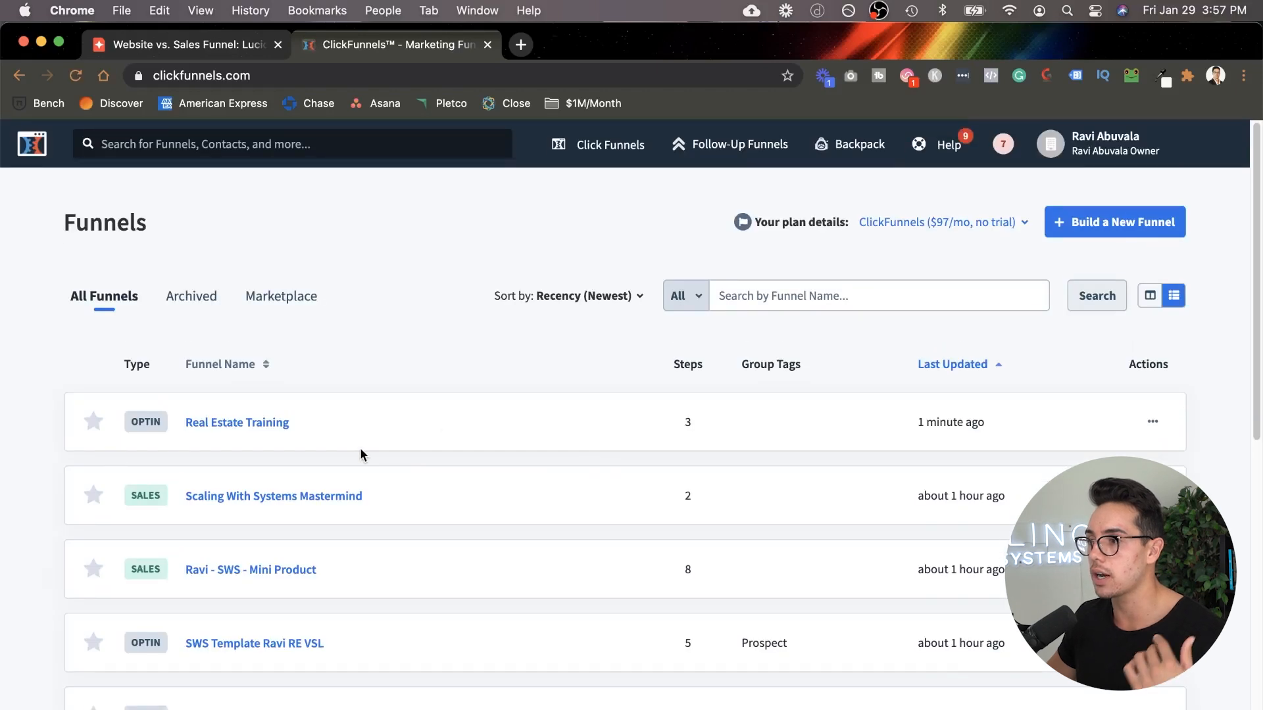
# Step: Look through the funnel list and open the SWS Template RE VSL optin funnel
pyautogui.scroll(-4, 361, 449)
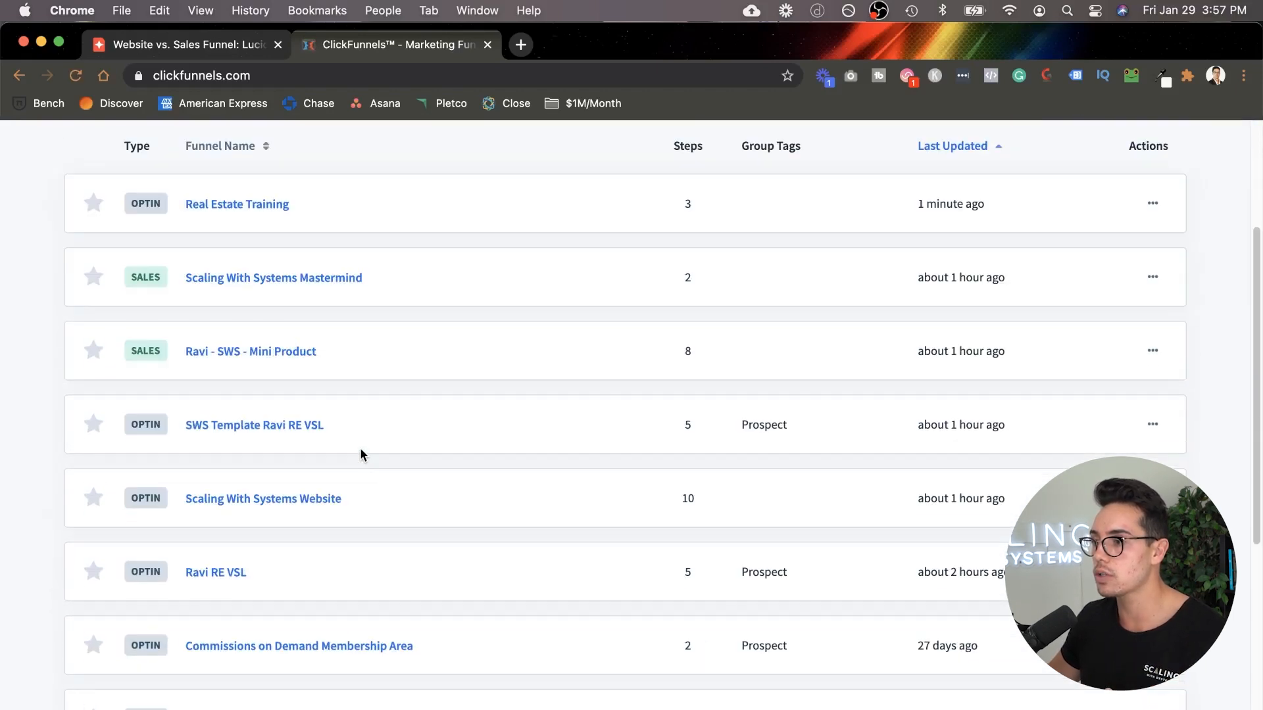
pyautogui.scroll(-3, 360, 450)
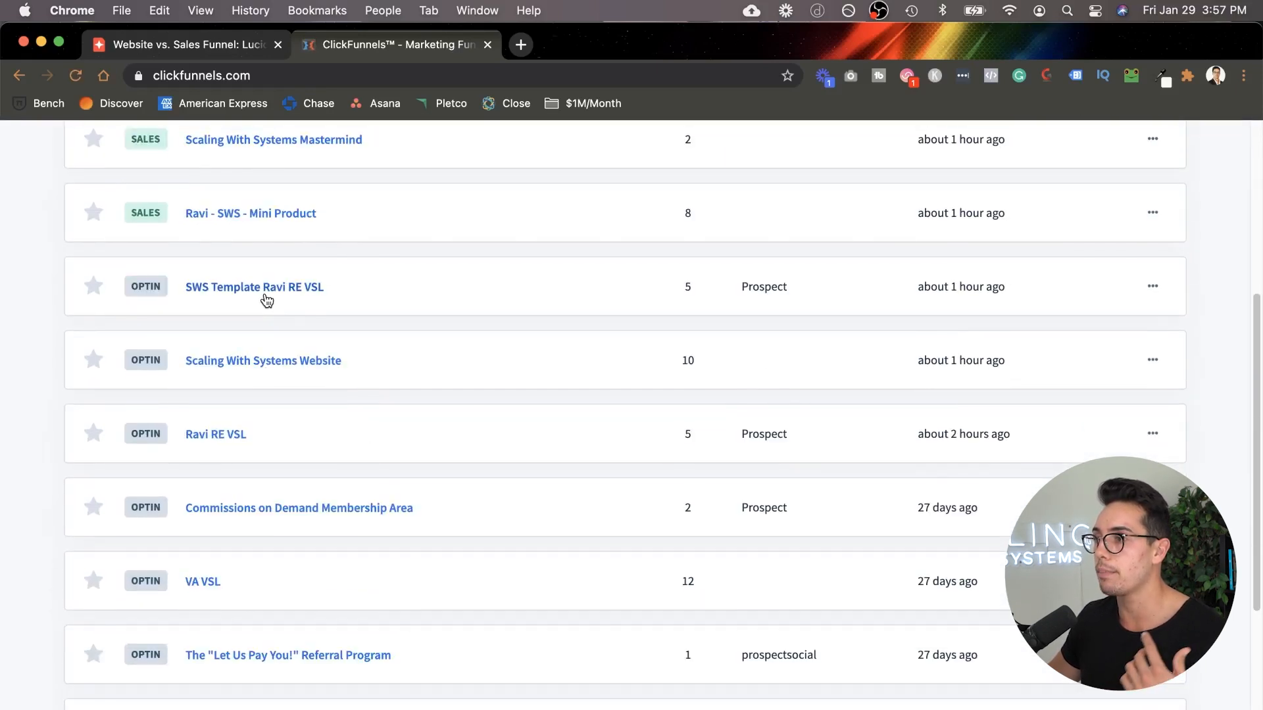
pyautogui.scroll(-7, 271, 307)
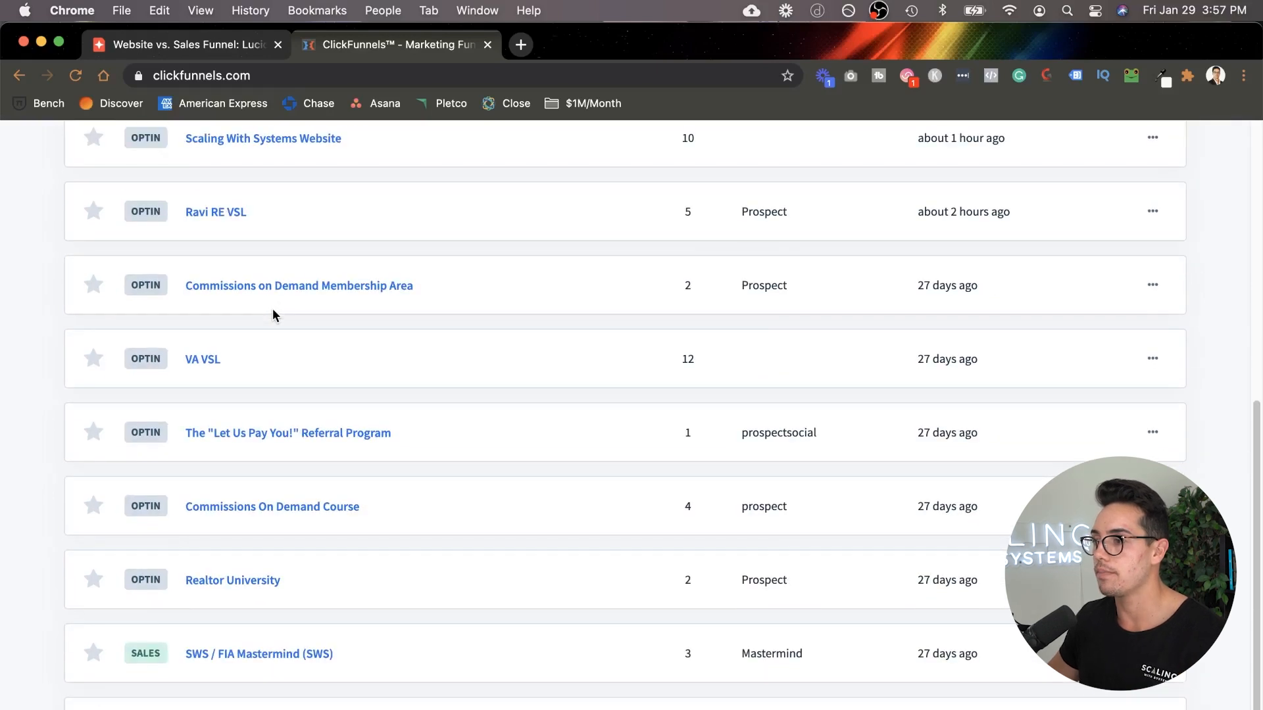
pyautogui.scroll(6, 272, 418)
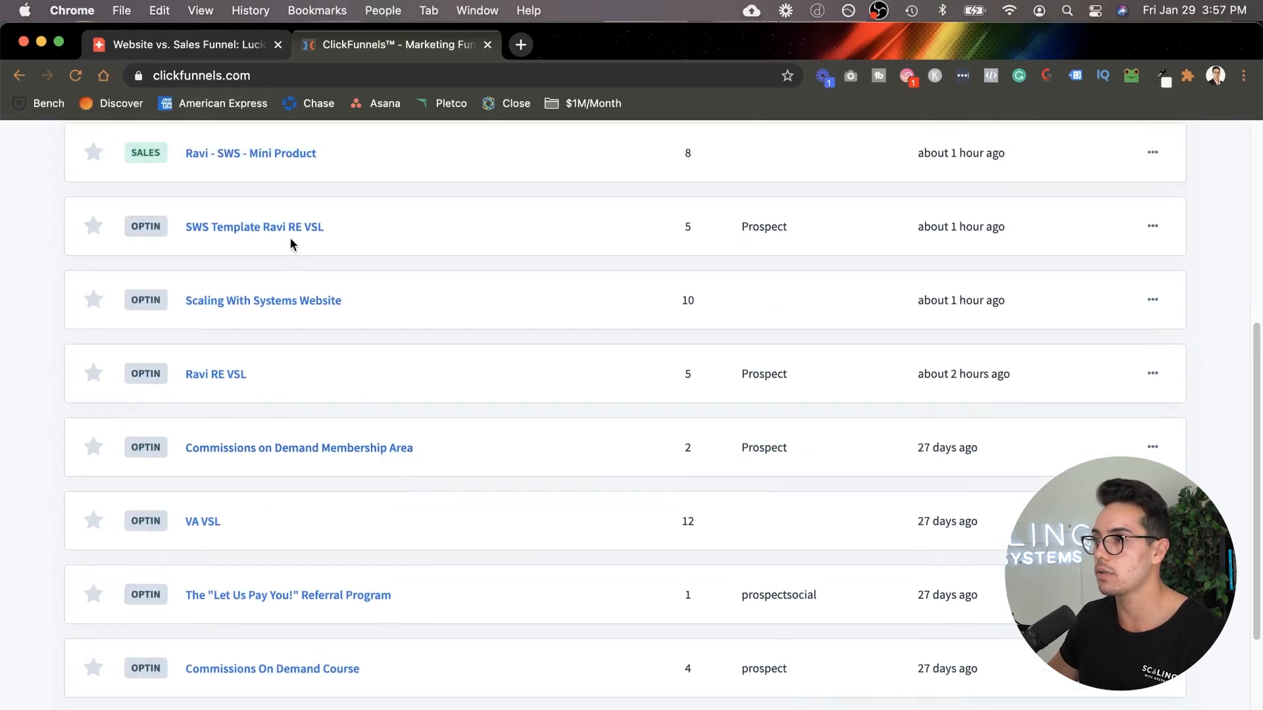
pyautogui.click(292, 230)
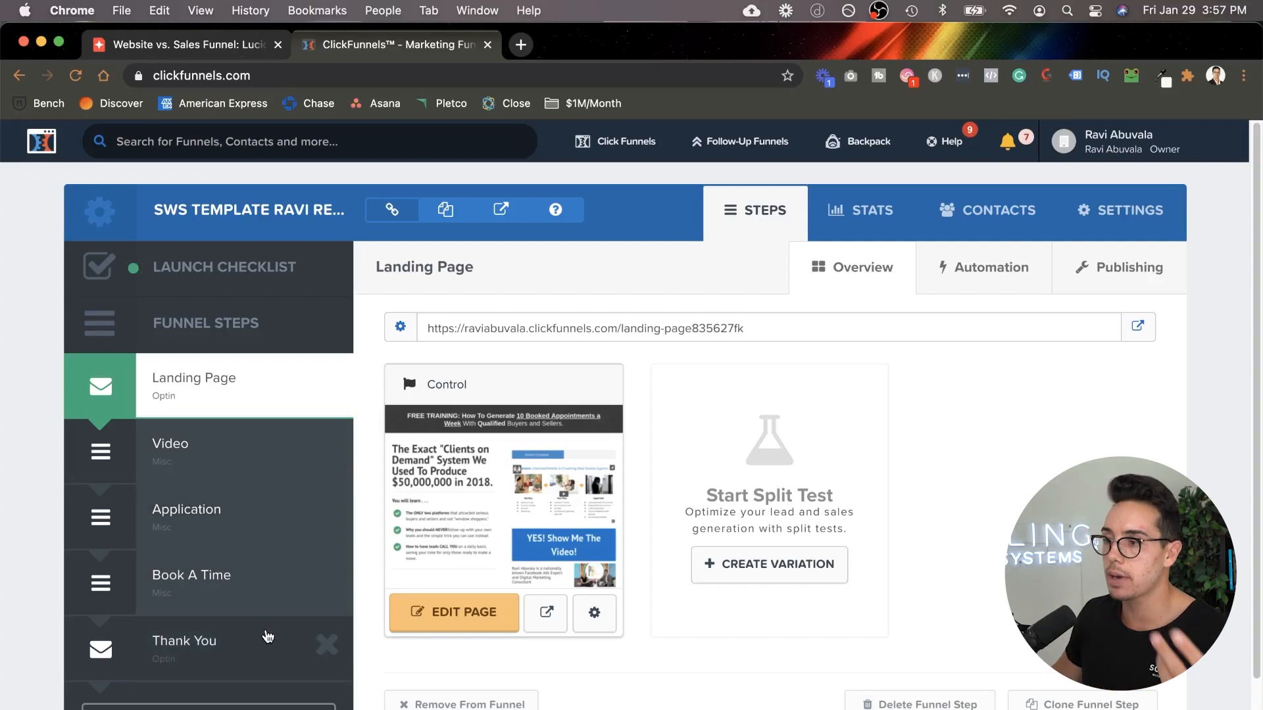
# Step: Review the template funnel's Landing Page in the editor, including its headline, learning points and video, and return to the funnel steps
pyautogui.click(469, 619)
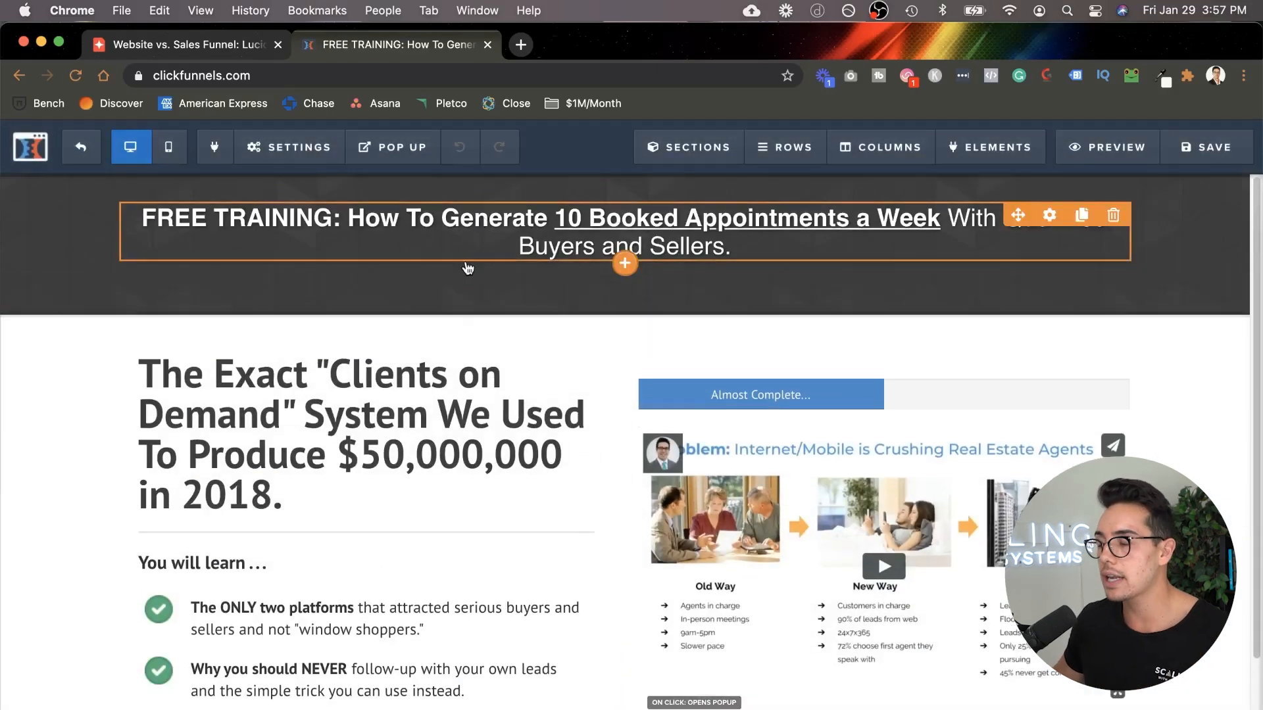
pyautogui.scroll(-2, 465, 279)
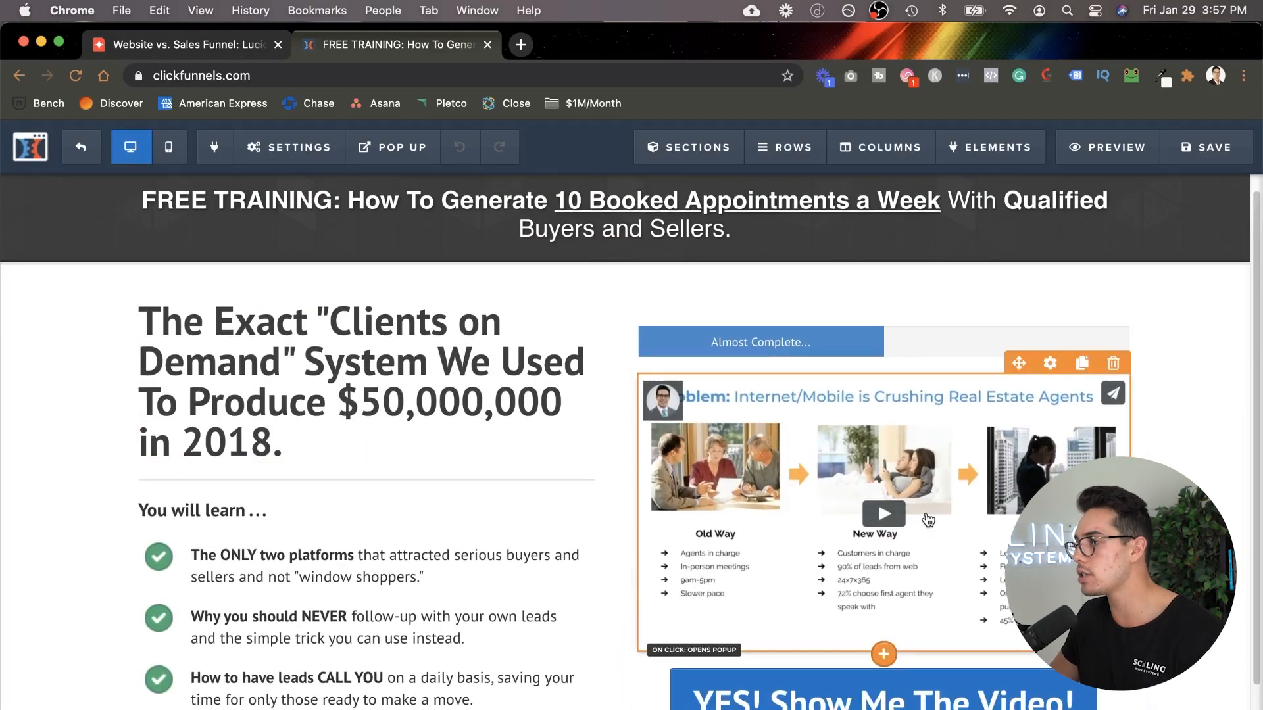
pyautogui.scroll(-4, 921, 519)
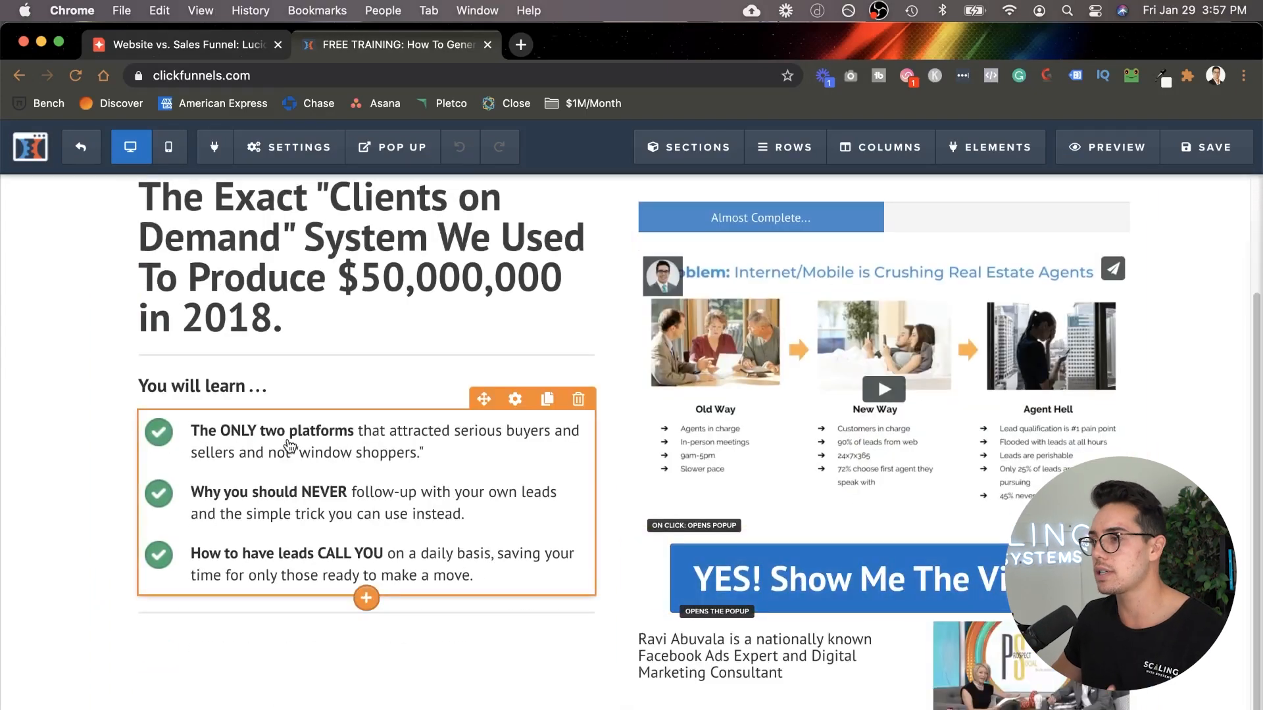
pyautogui.scroll(5, 197, 315)
pyautogui.click(92, 141)
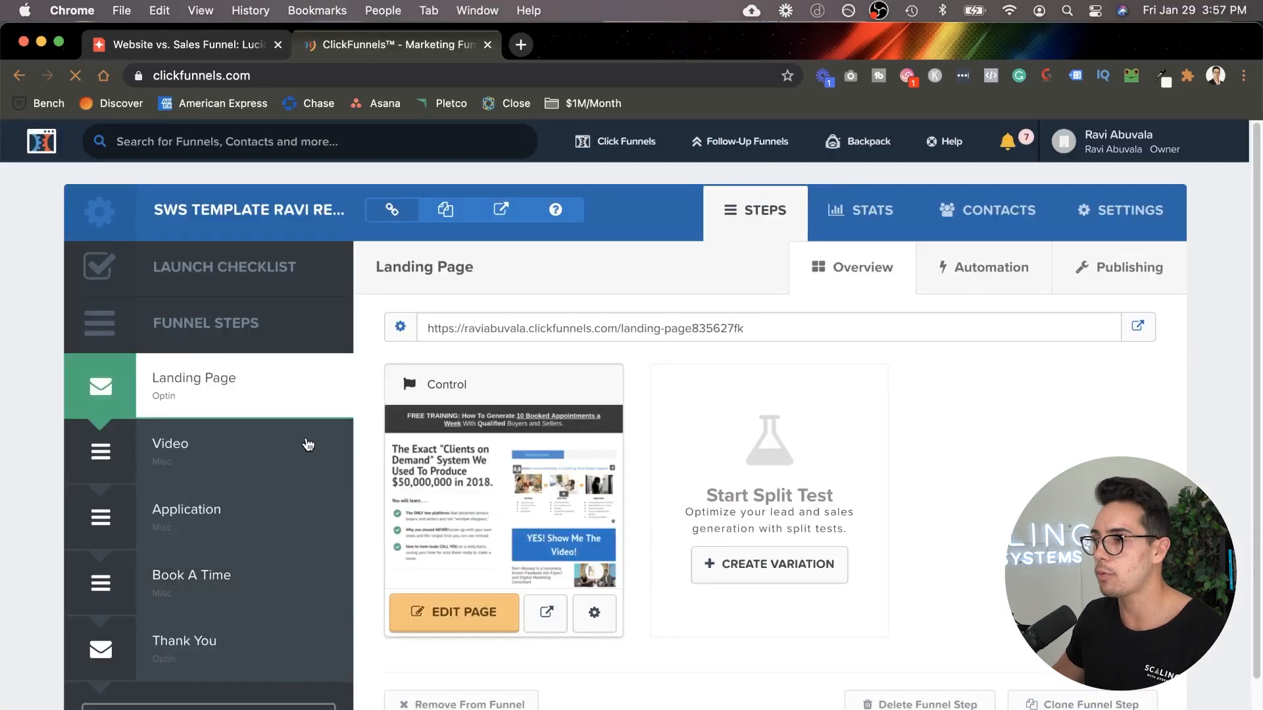
# Step: Select the template funnel's Video step and open its page for editing in a new browser tab
pyautogui.click(309, 480)
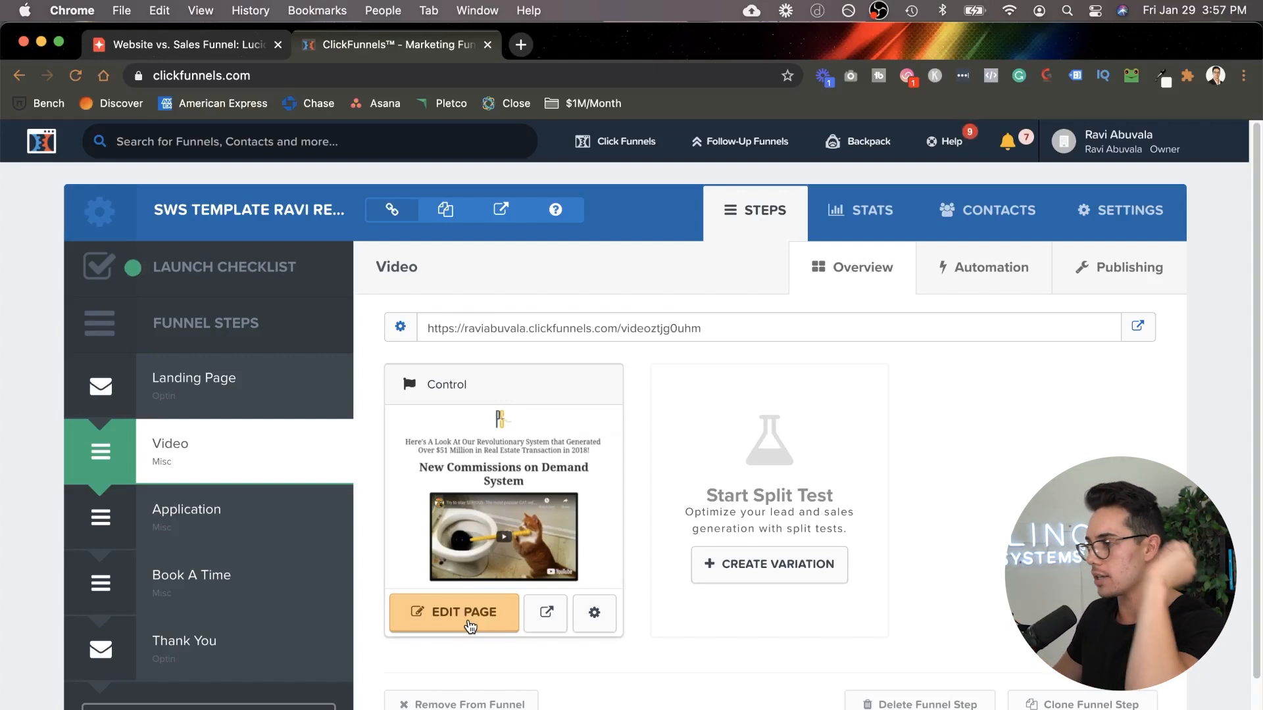
pyautogui.rightClick(485, 616)
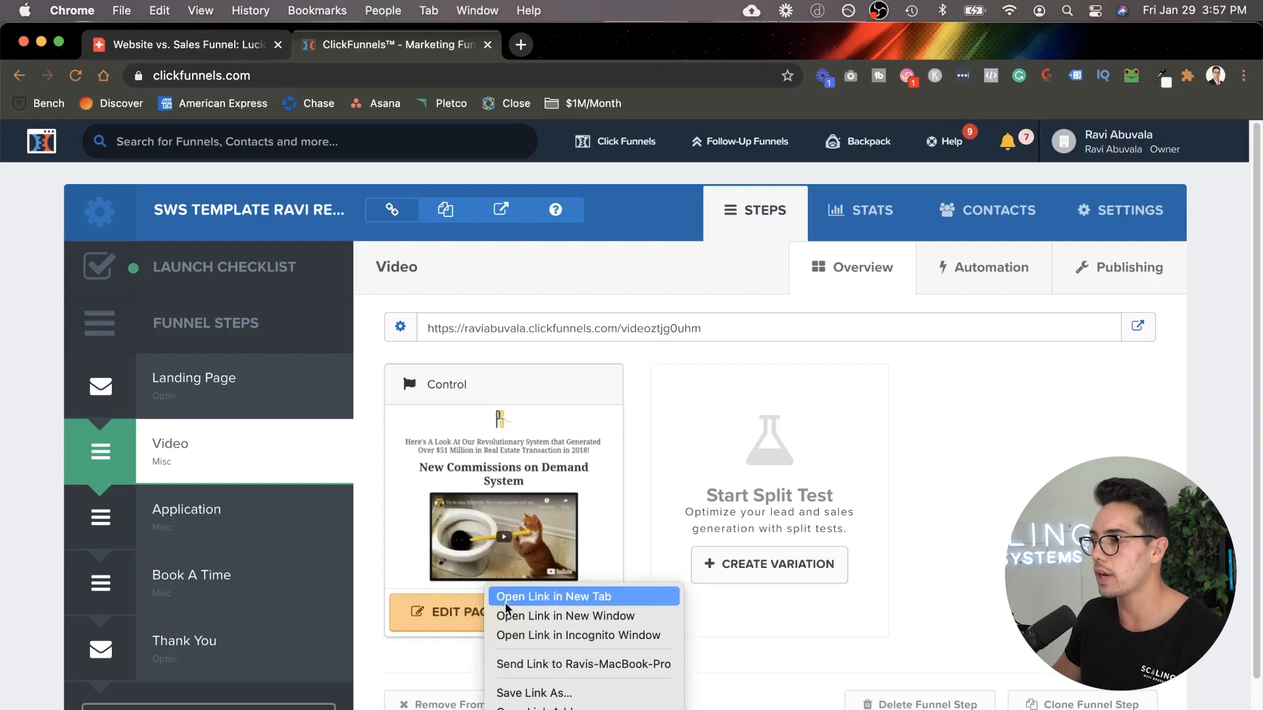
pyautogui.click(507, 596)
pyautogui.click(553, 44)
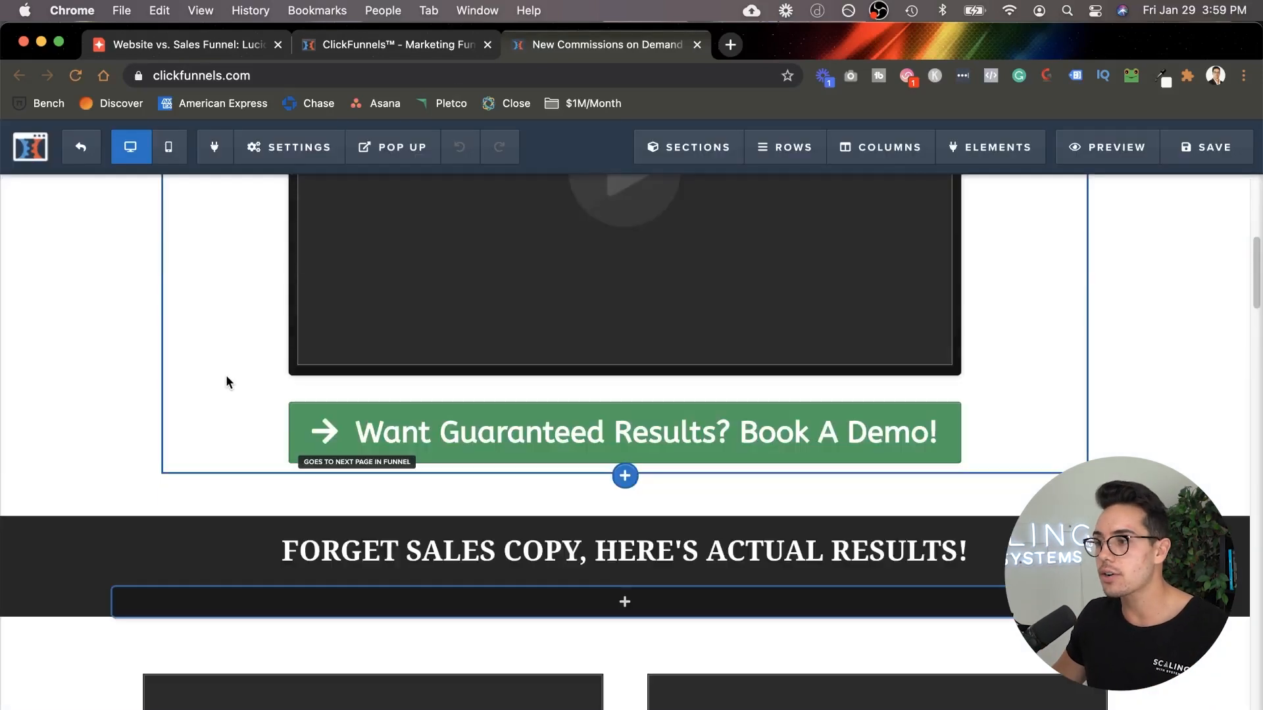
# Step: Examine the Video page's layout, from the testimonial videos and quotes back up to the headline and main video
pyautogui.scroll(-10, 226, 381)
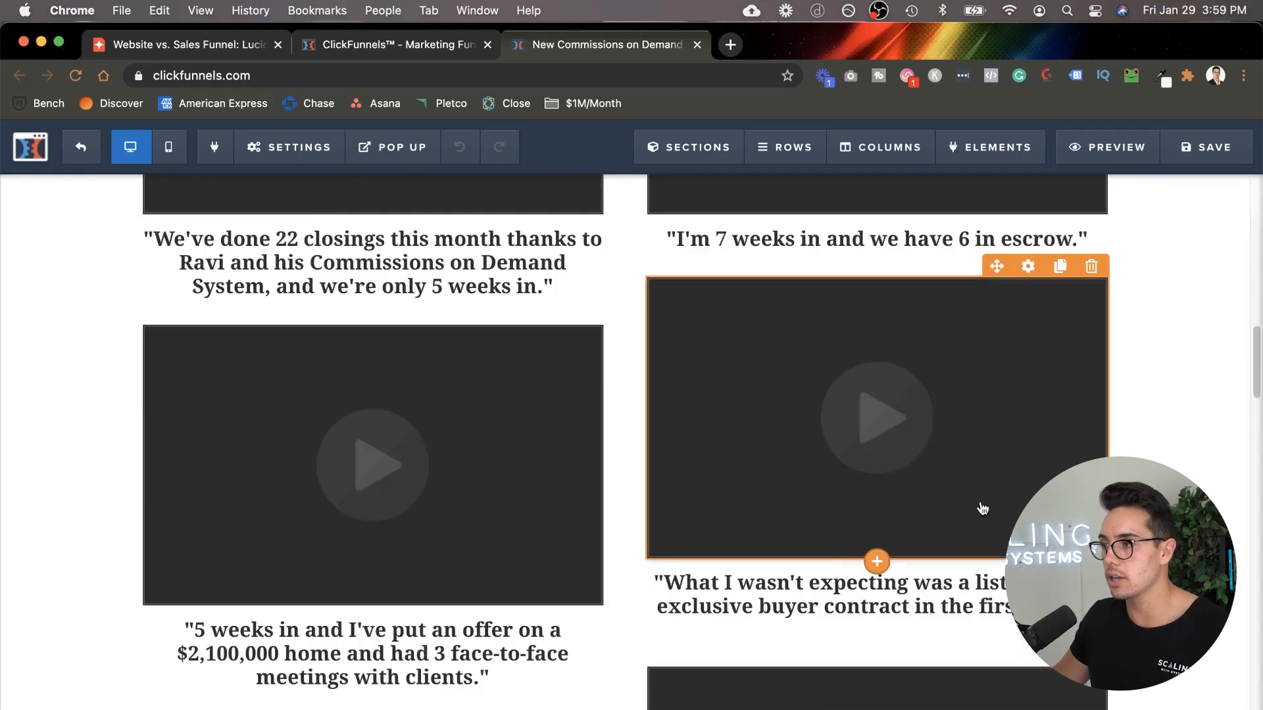
pyautogui.scroll(-5, 855, 526)
pyautogui.scroll(-6, 483, 609)
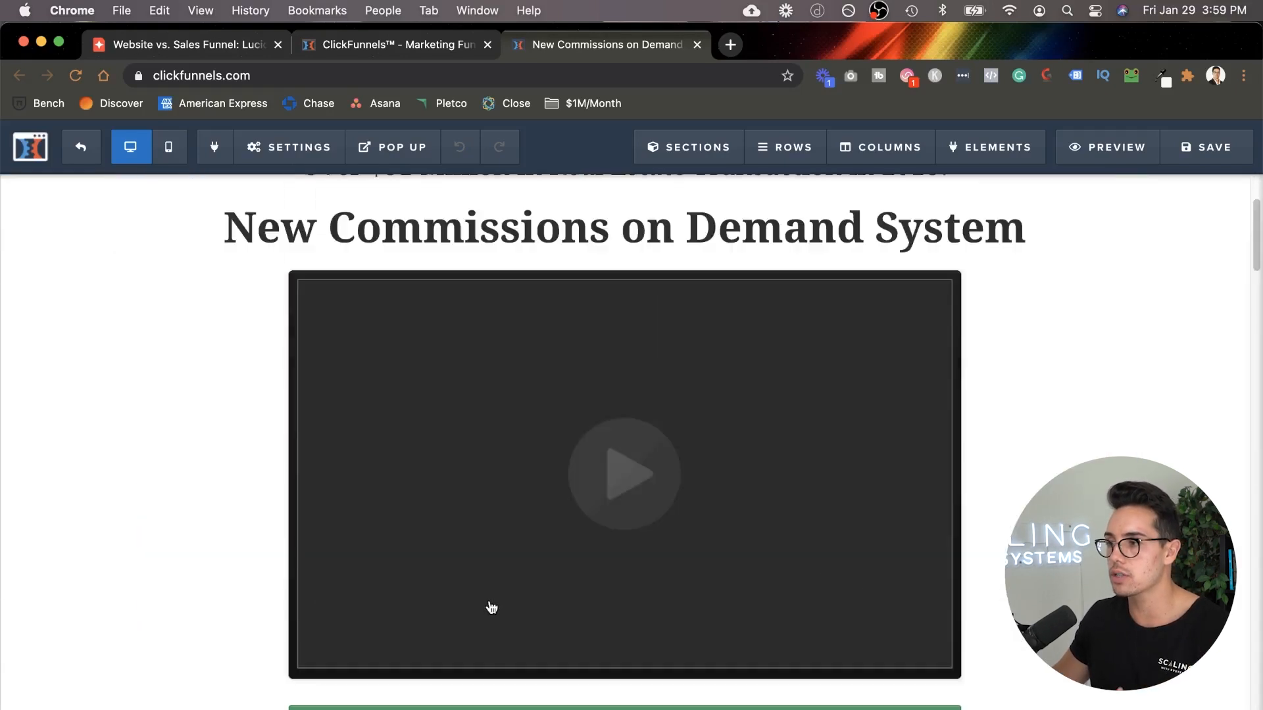
pyautogui.scroll(3, 490, 606)
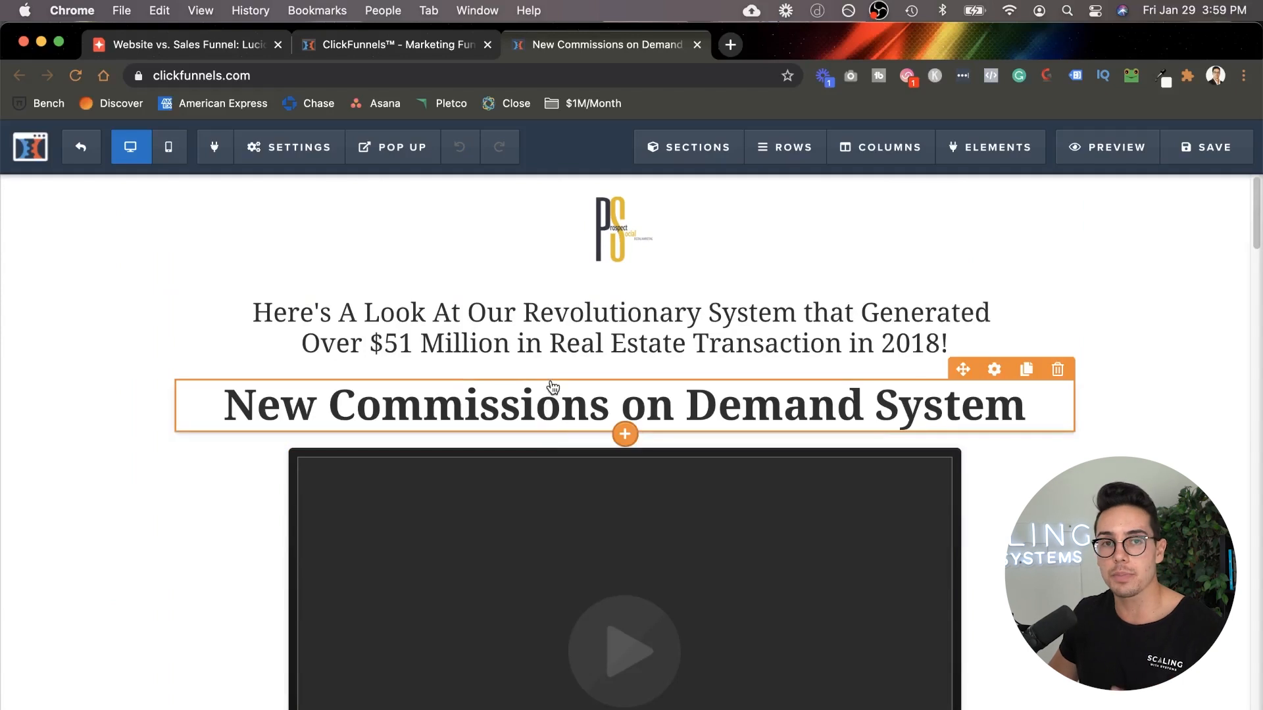